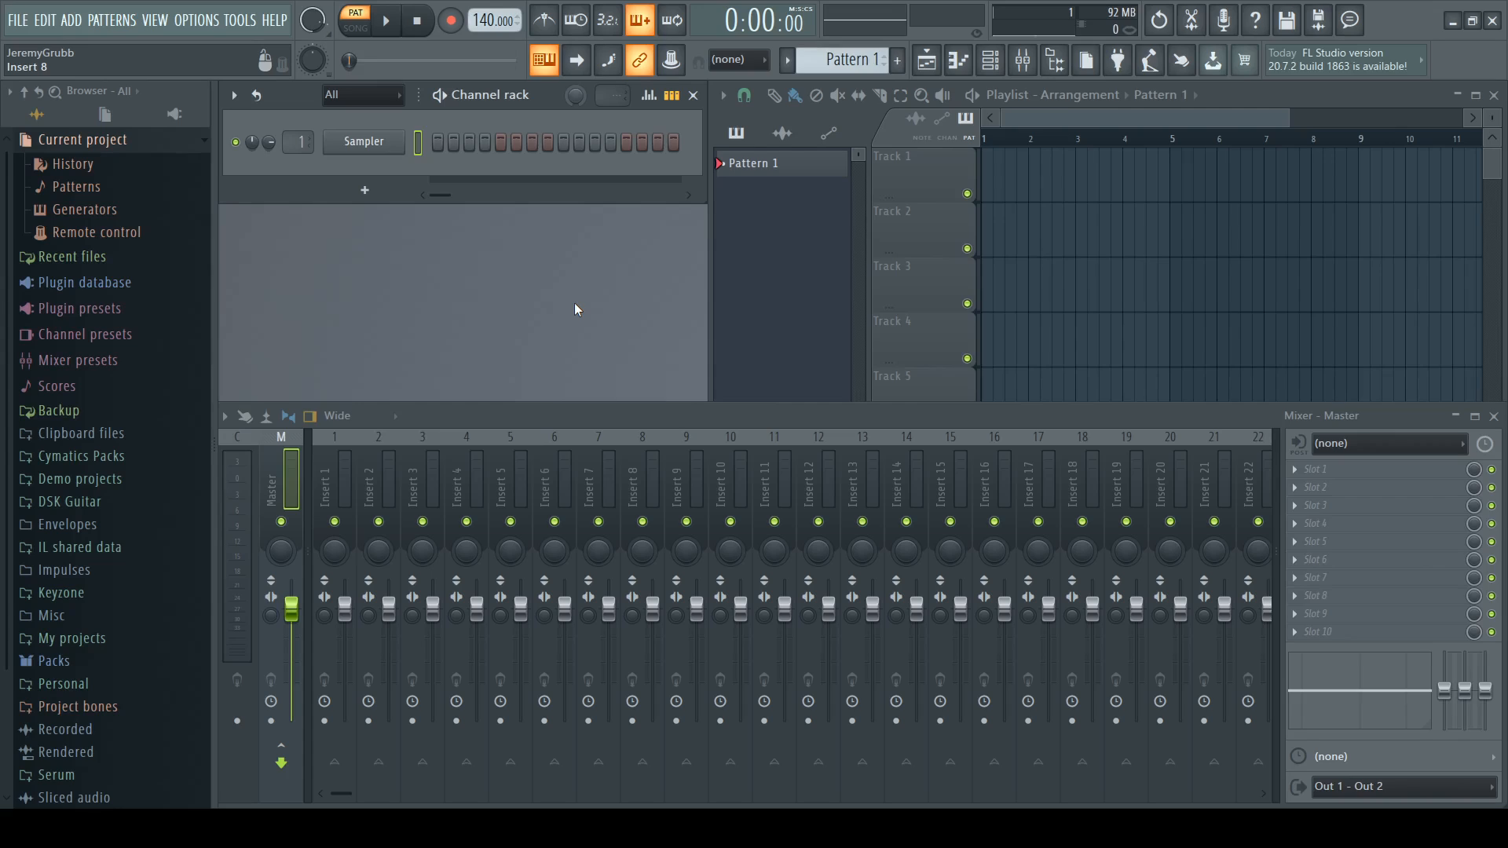
Step: Browse the Packs folder with its Instruments and Risers subfolders, and the Cymatics Packs folder, in the file browser
{"action": "left_click", "coordinate": [131, 145]}
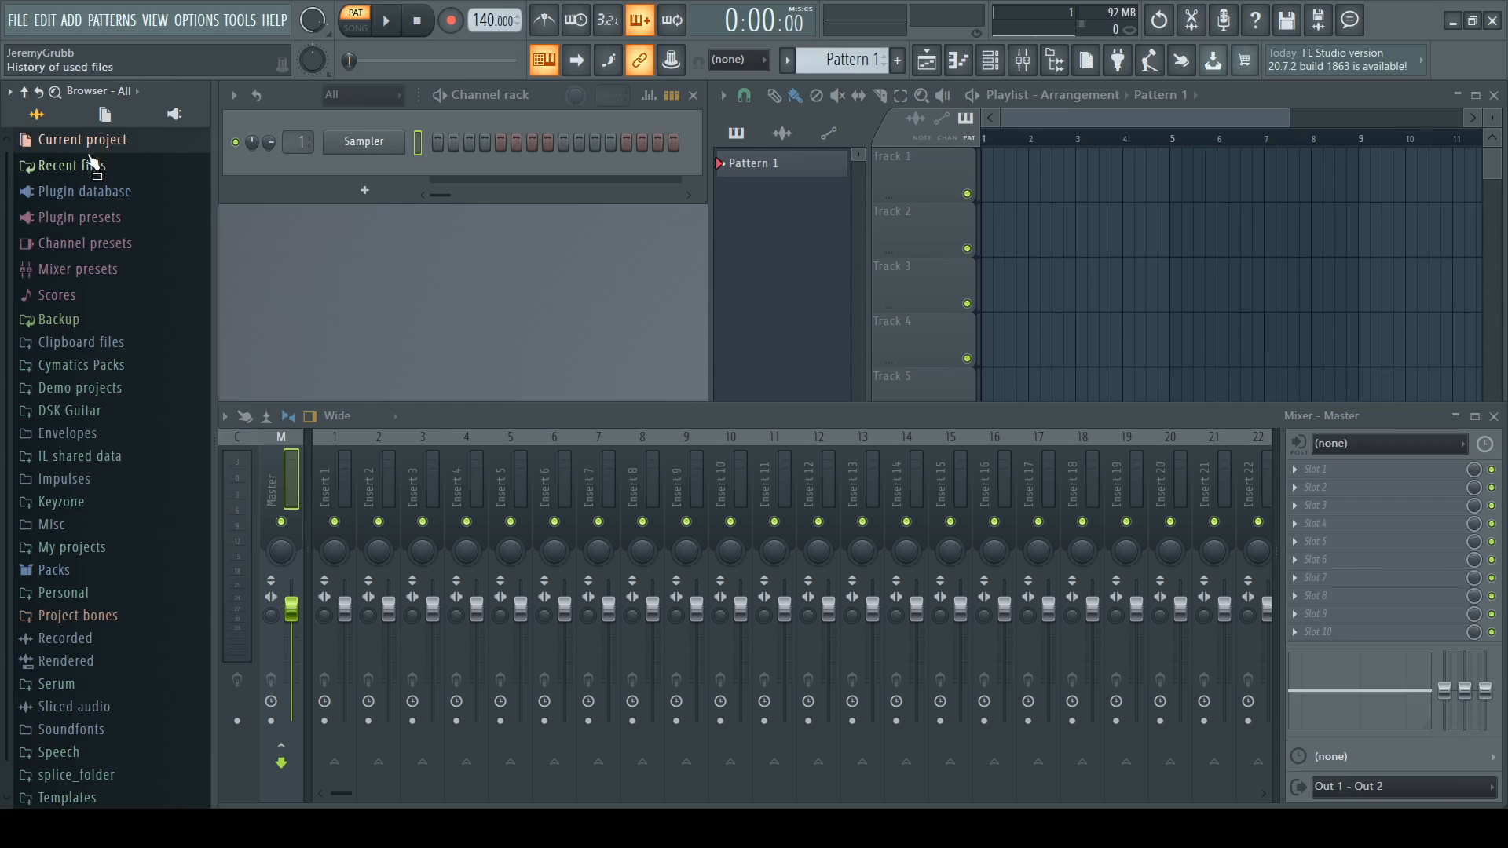
{"action": "left_click", "coordinate": [71, 576]}
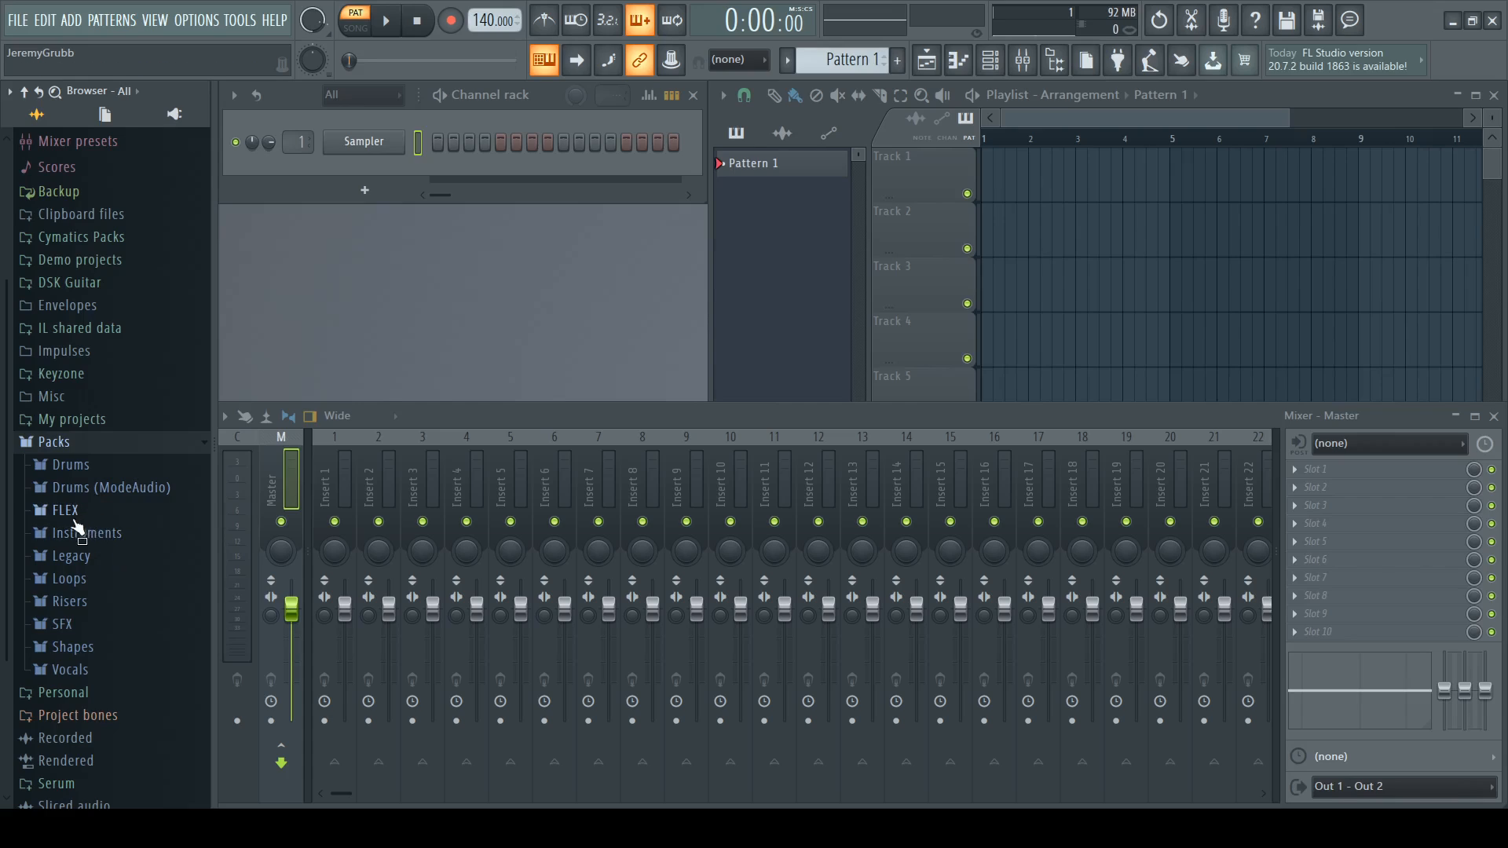
{"action": "left_click", "coordinate": [119, 538]}
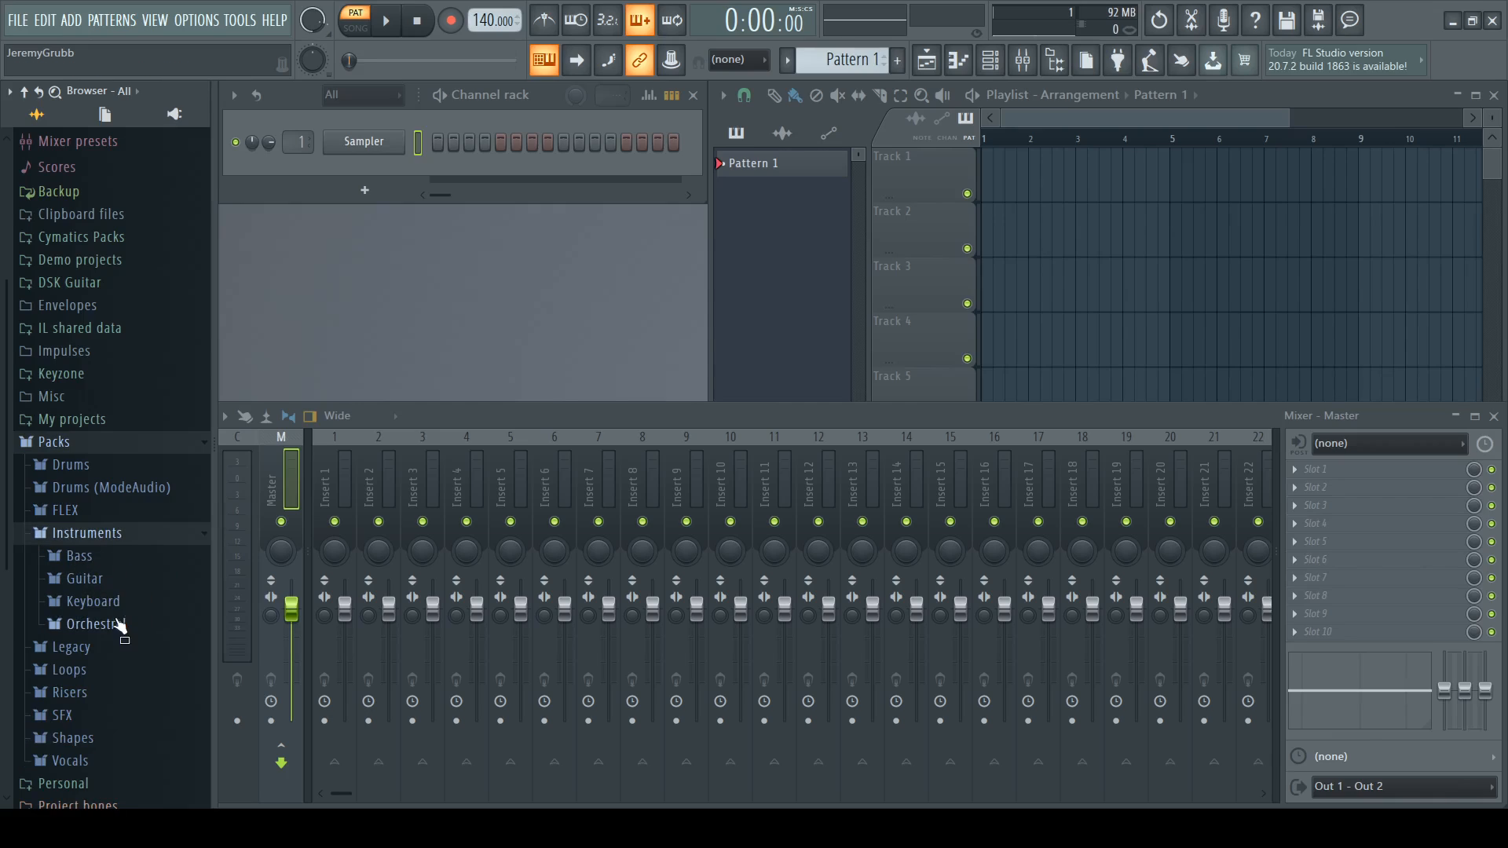
{"action": "left_click", "coordinate": [114, 534]}
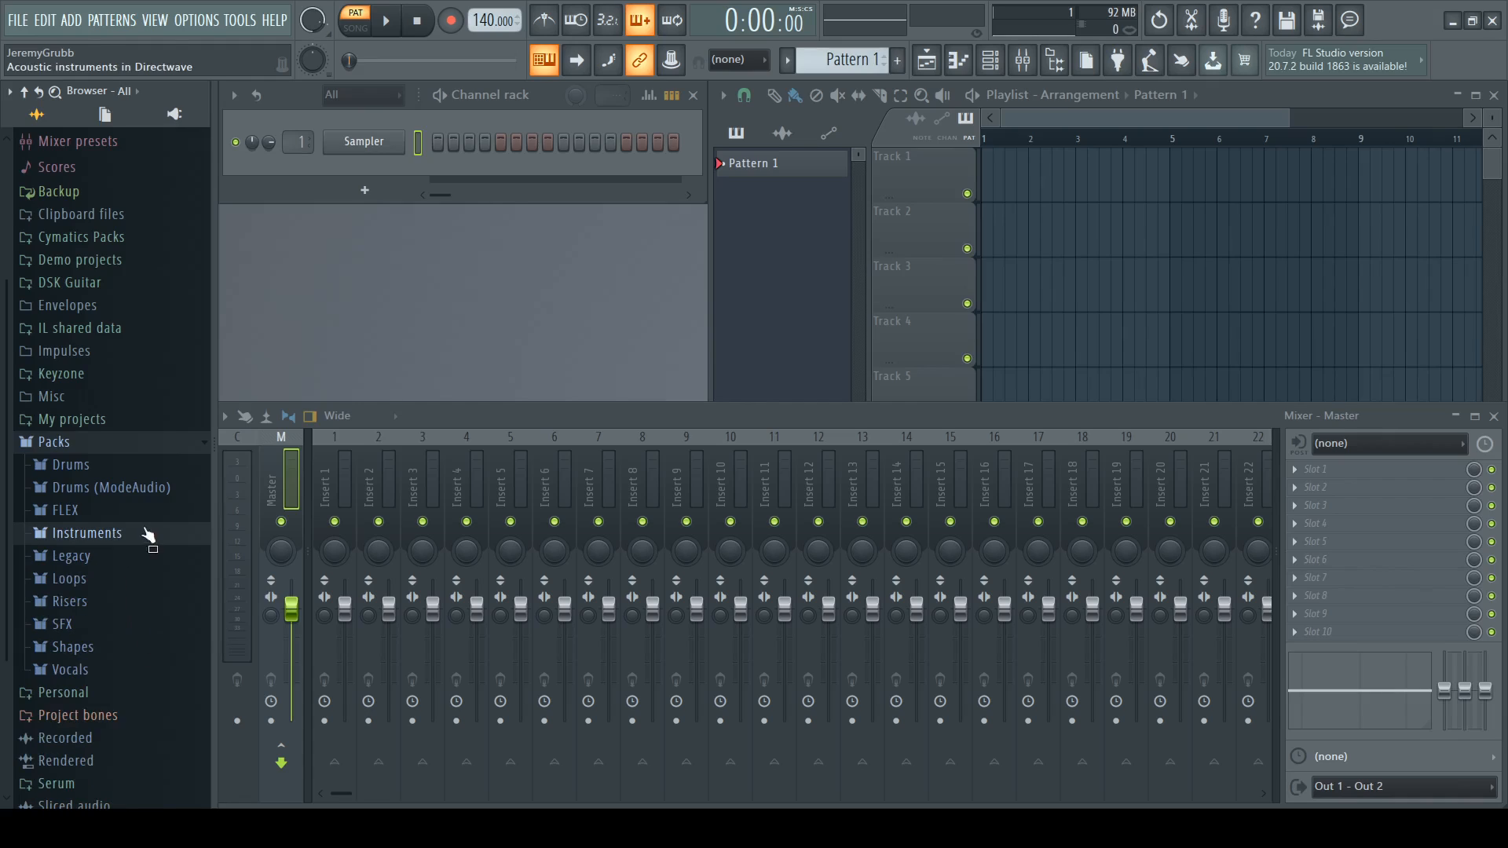
{"action": "left_click", "coordinate": [102, 603]}
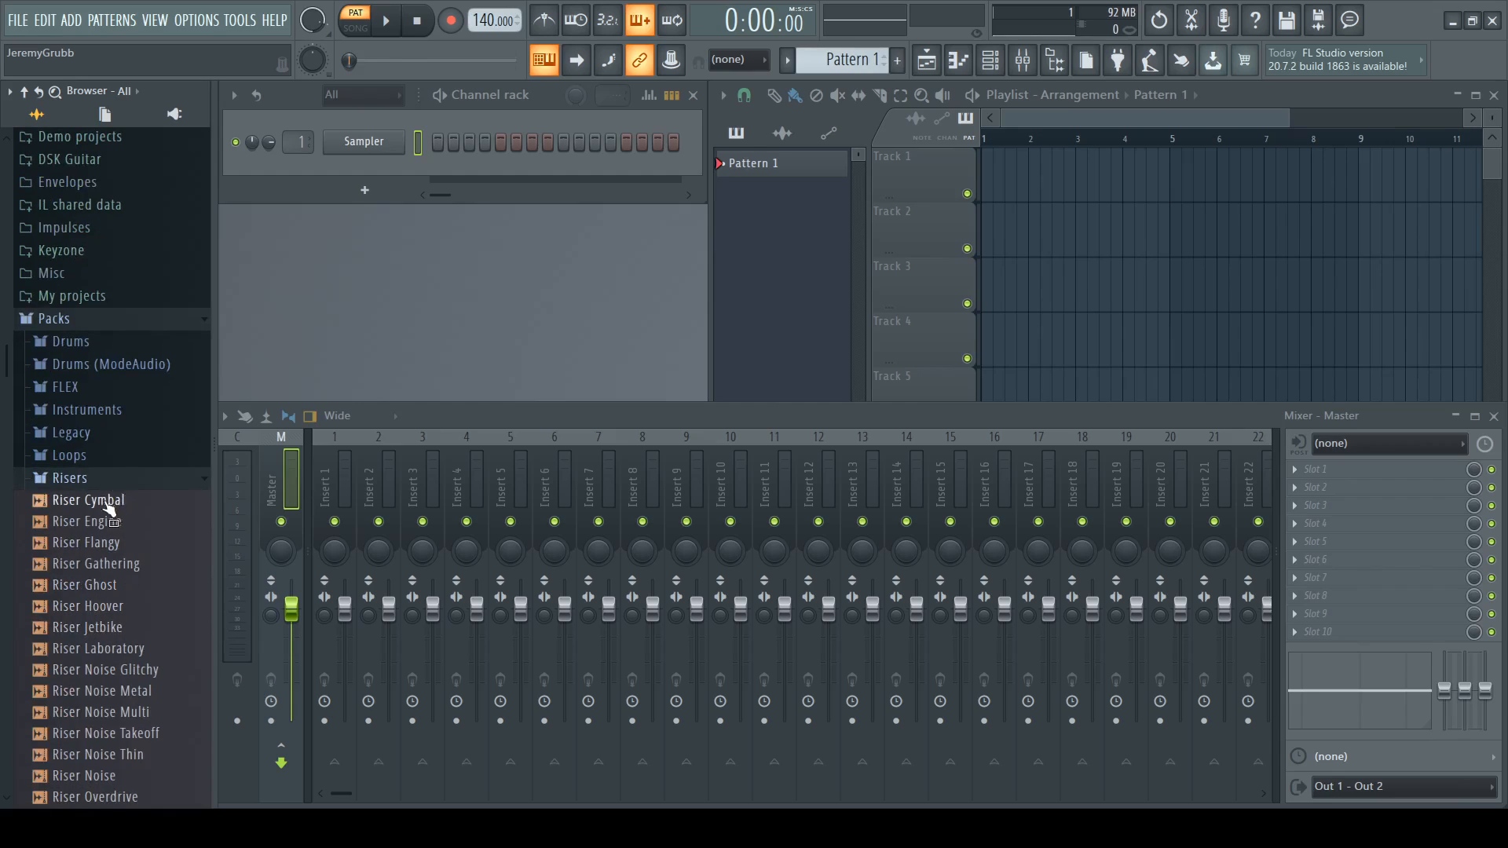
{"action": "left_click", "coordinate": [108, 479]}
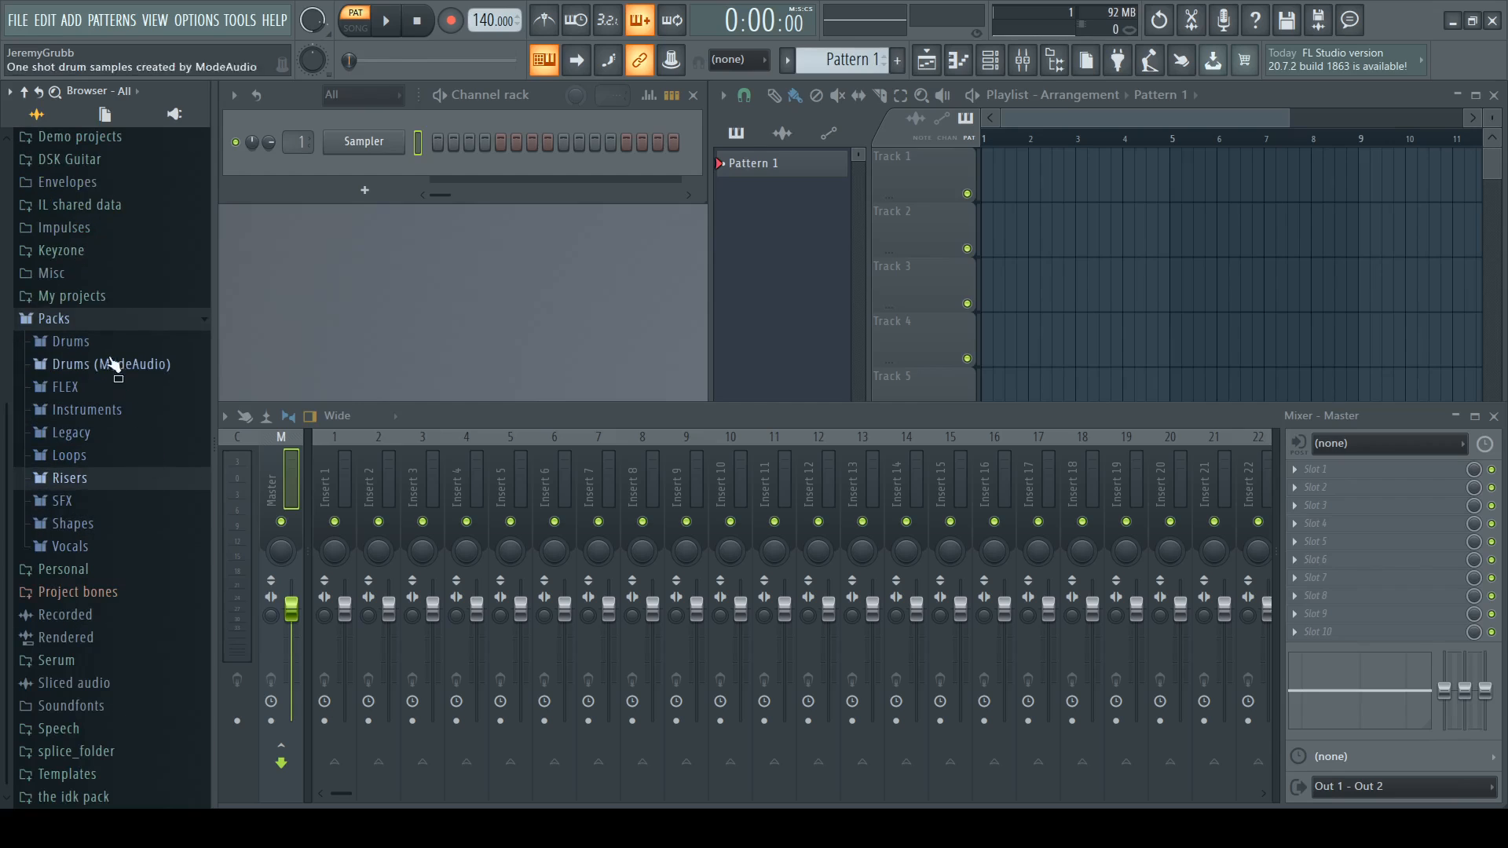
{"action": "left_click", "coordinate": [161, 322]}
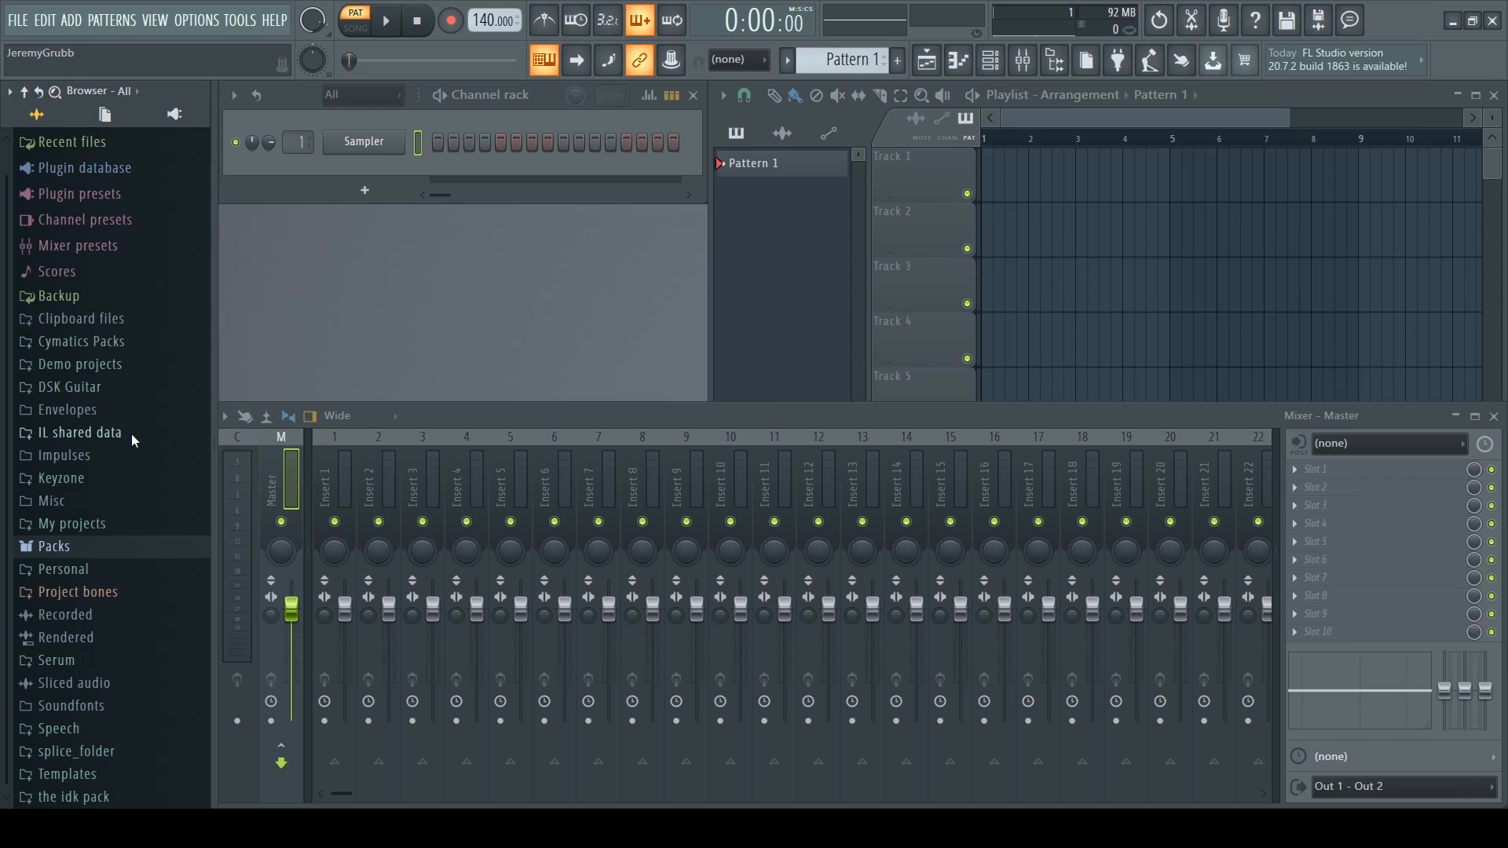
{"action": "left_click", "coordinate": [113, 343]}
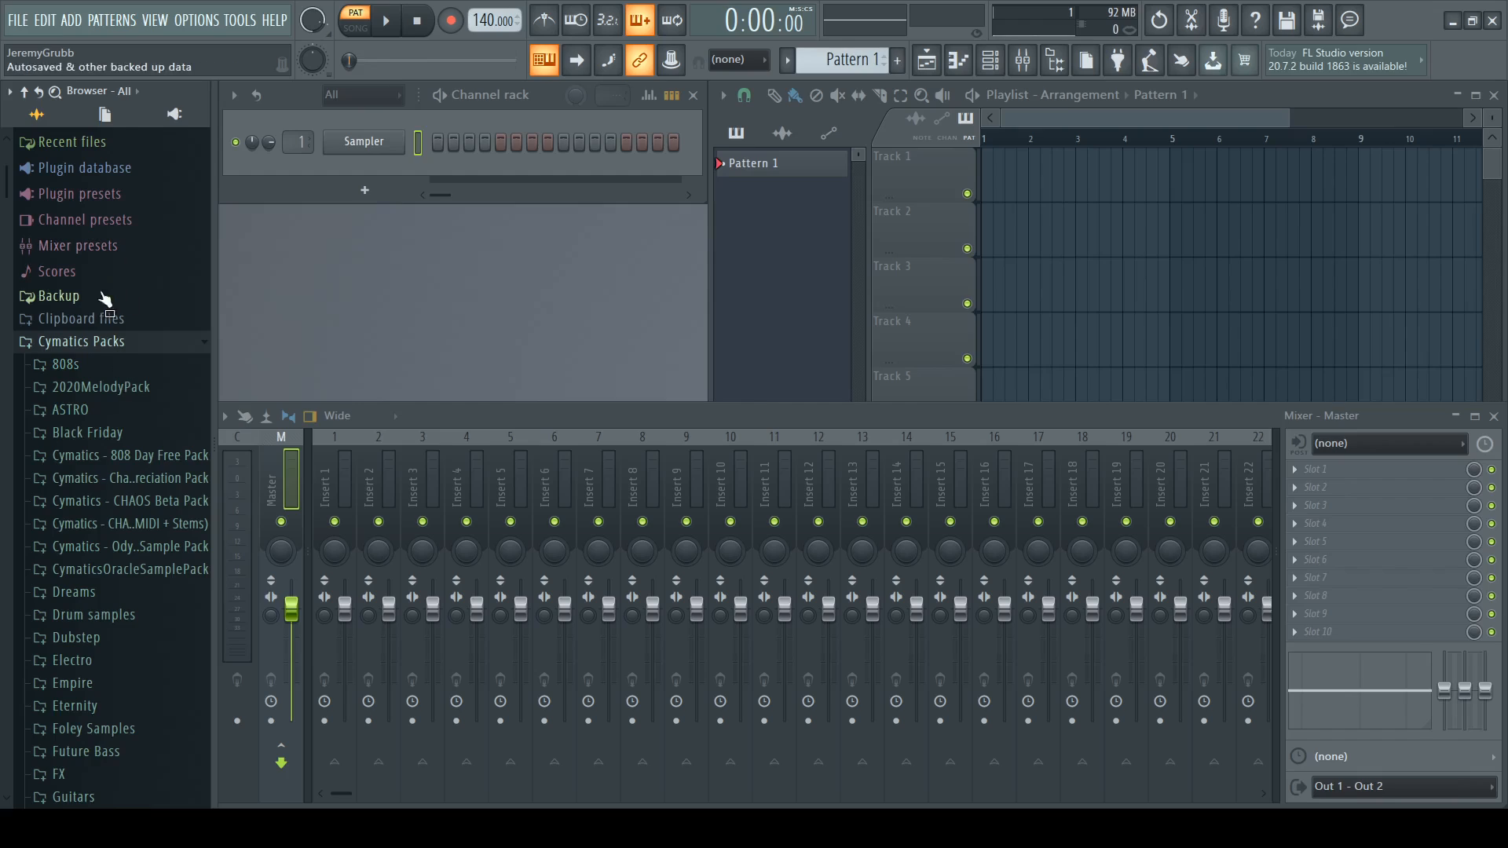
{"action": "left_click", "coordinate": [114, 343]}
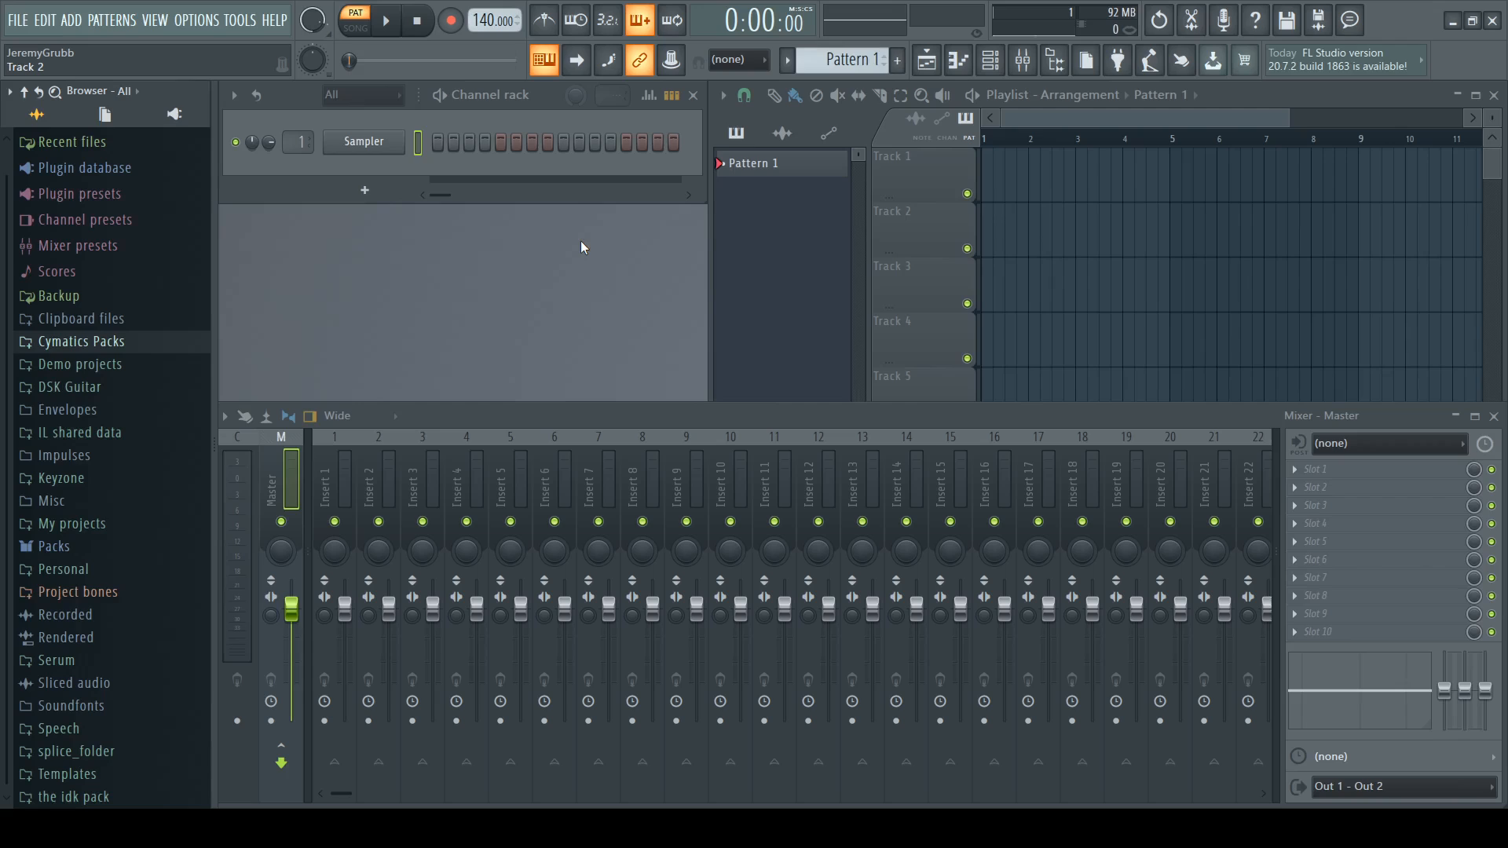
Step: Open the Sampler channel's settings to examine its controls, and close them
{"action": "left_click", "coordinate": [383, 143]}
{"action": "left_click_drag", "start_coordinate": [555, 374], "coordinate": [554, 267]}
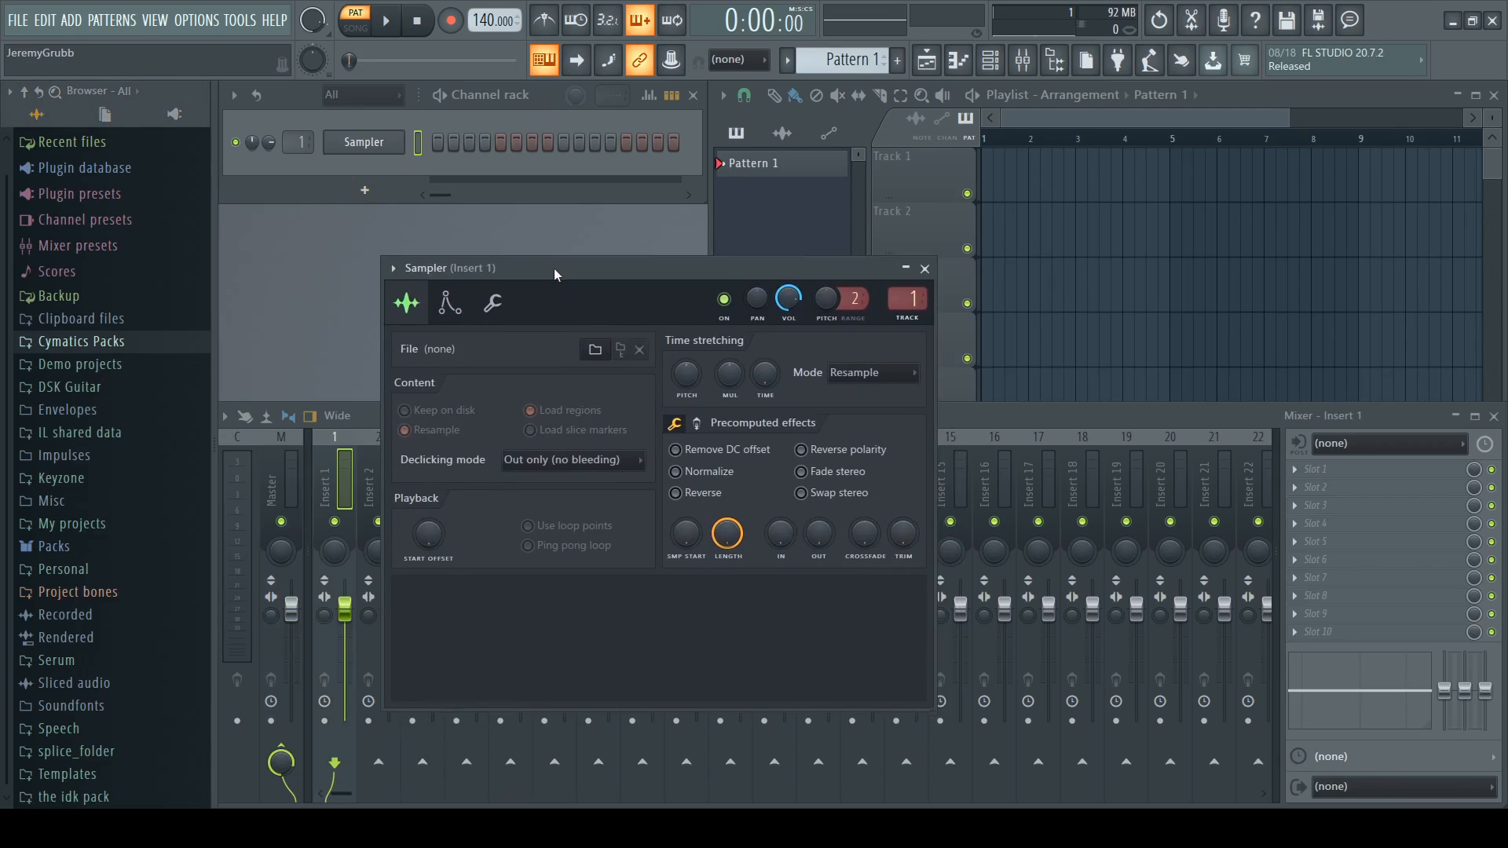
{"action": "left_click", "coordinate": [949, 256]}
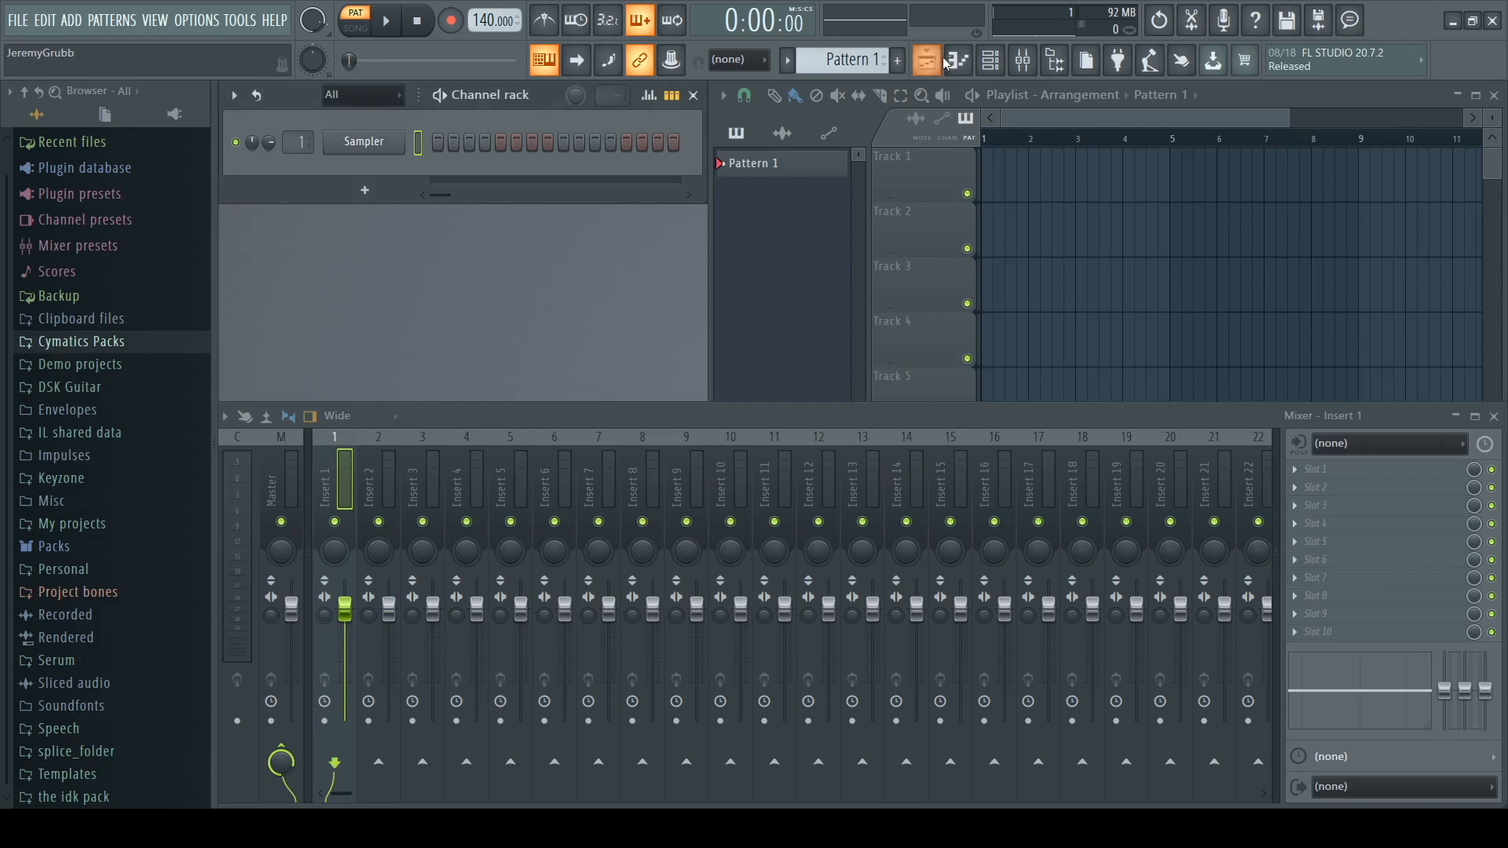
Step: Draw C7, F#7 and A7 notes at the start of the Sampler's piano roll and play them back
{"action": "left_click", "coordinate": [958, 60]}
{"action": "left_click_drag", "start_coordinate": [641, 443], "coordinate": [580, 443]}
{"action": "left_click_drag", "start_coordinate": [611, 338], "coordinate": [510, 337]}
{"action": "left_click_drag", "start_coordinate": [628, 288], "coordinate": [582, 289]}
{"action": "left_click", "coordinate": [385, 22]}
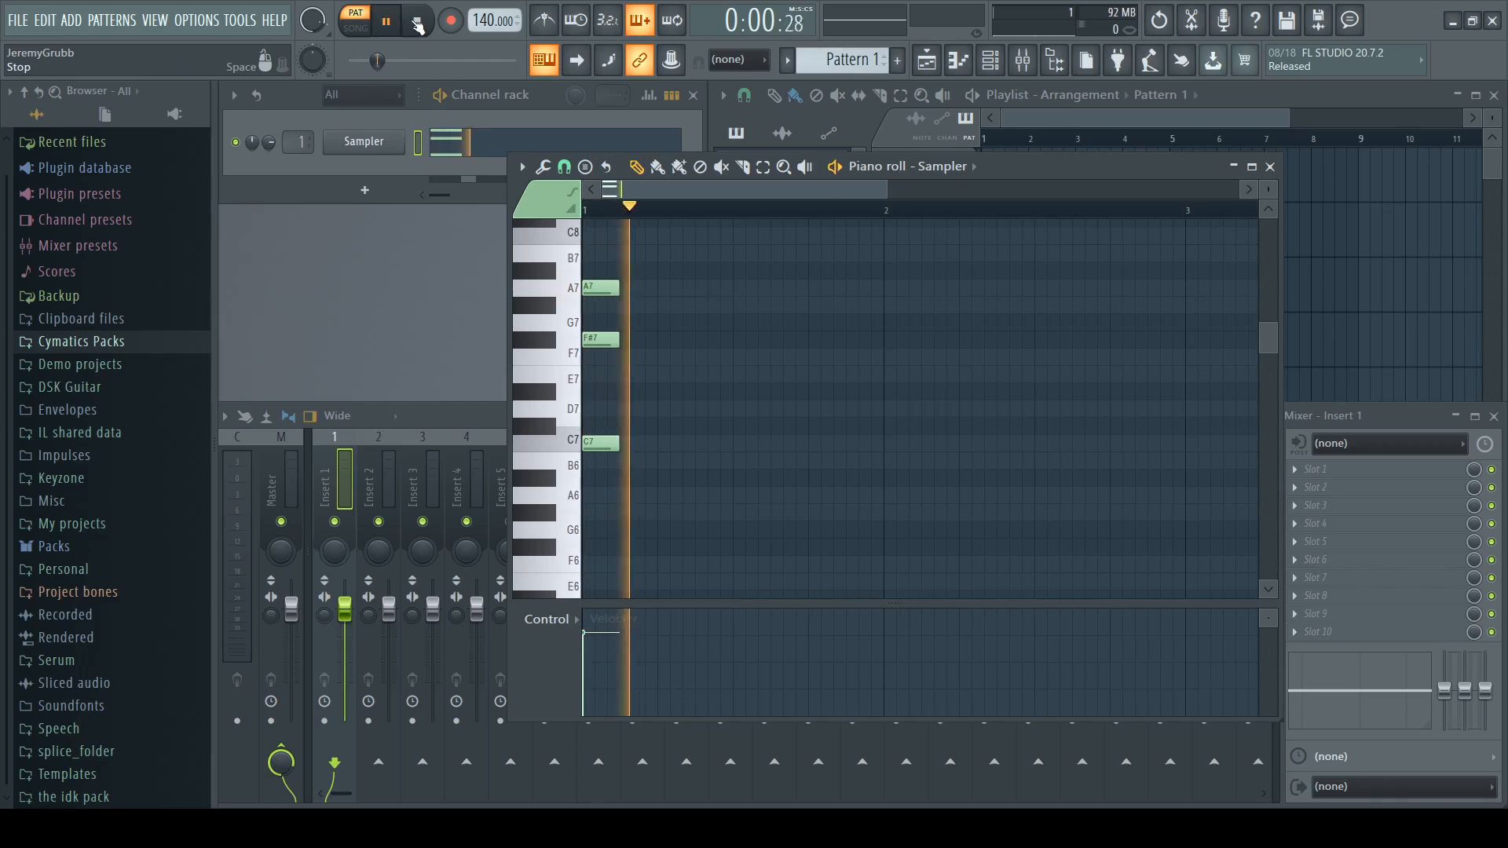
{"action": "left_click", "coordinate": [418, 23]}
{"action": "left_click", "coordinate": [1270, 167]}
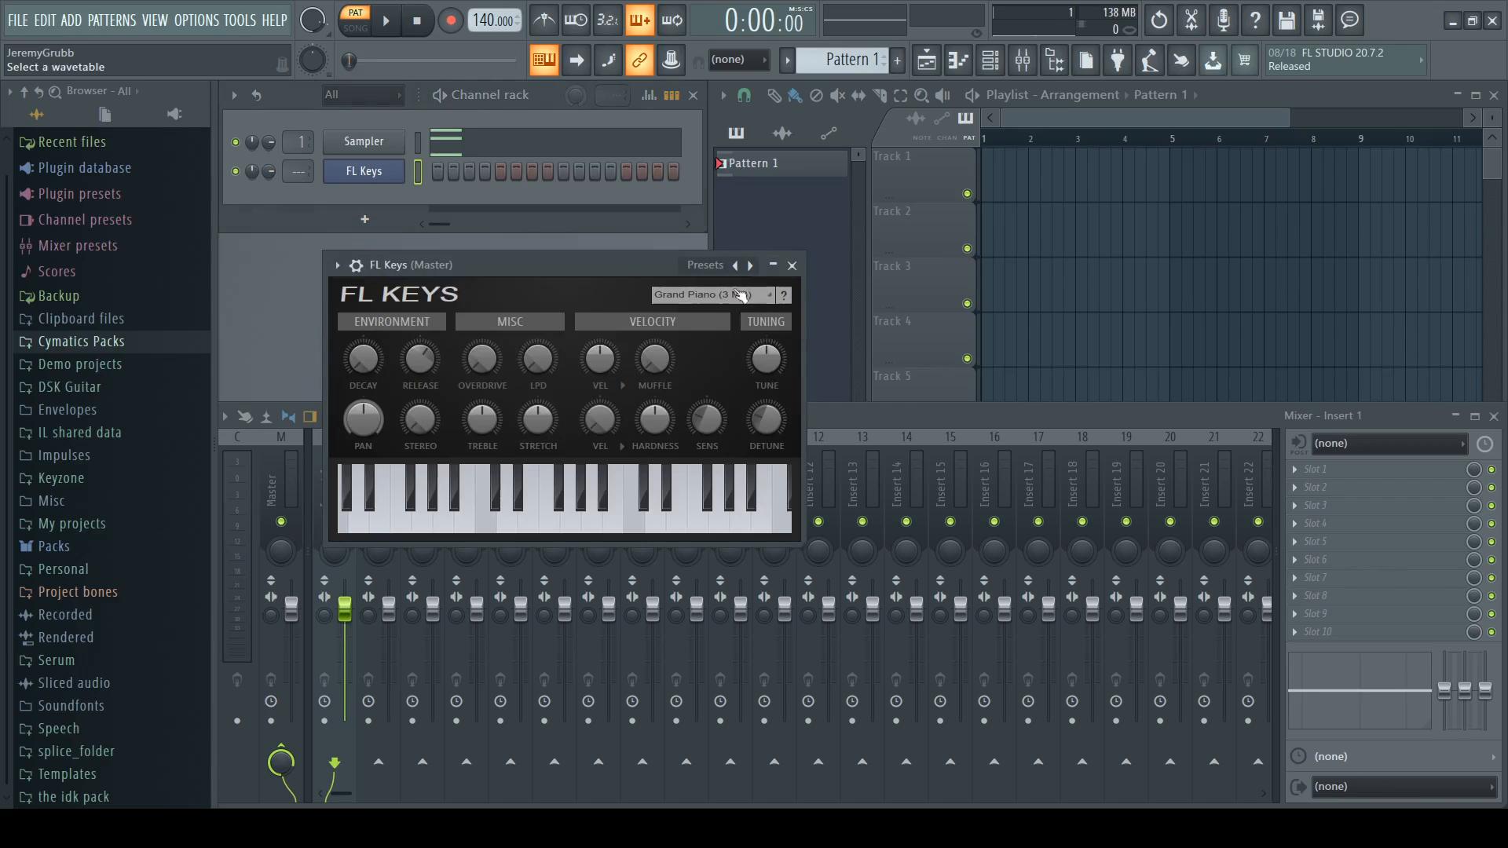
Step: Close the FL Keys plugin window and open the piano roll for the FL Keys channel
{"action": "left_click", "coordinate": [792, 265]}
{"action": "left_click", "coordinate": [958, 63]}
{"action": "scroll", "coordinate": [673, 327], "scroll_direction": "up", "scroll_amount": 3}
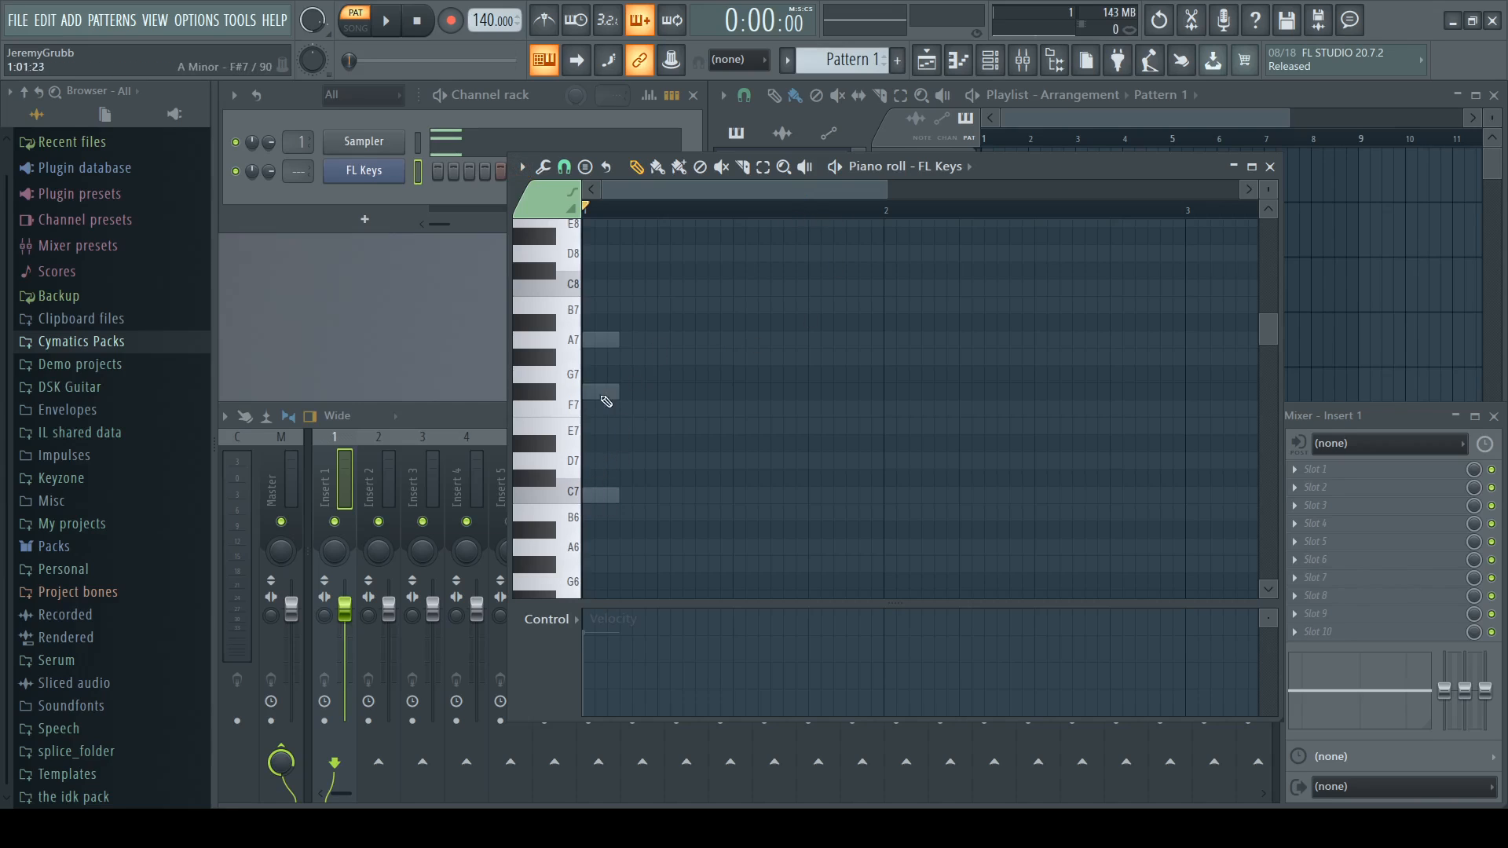
Step: Delete the C7, F#7 and A7 notes from the Sampler channel's piano roll
{"action": "left_click", "coordinate": [364, 141]}
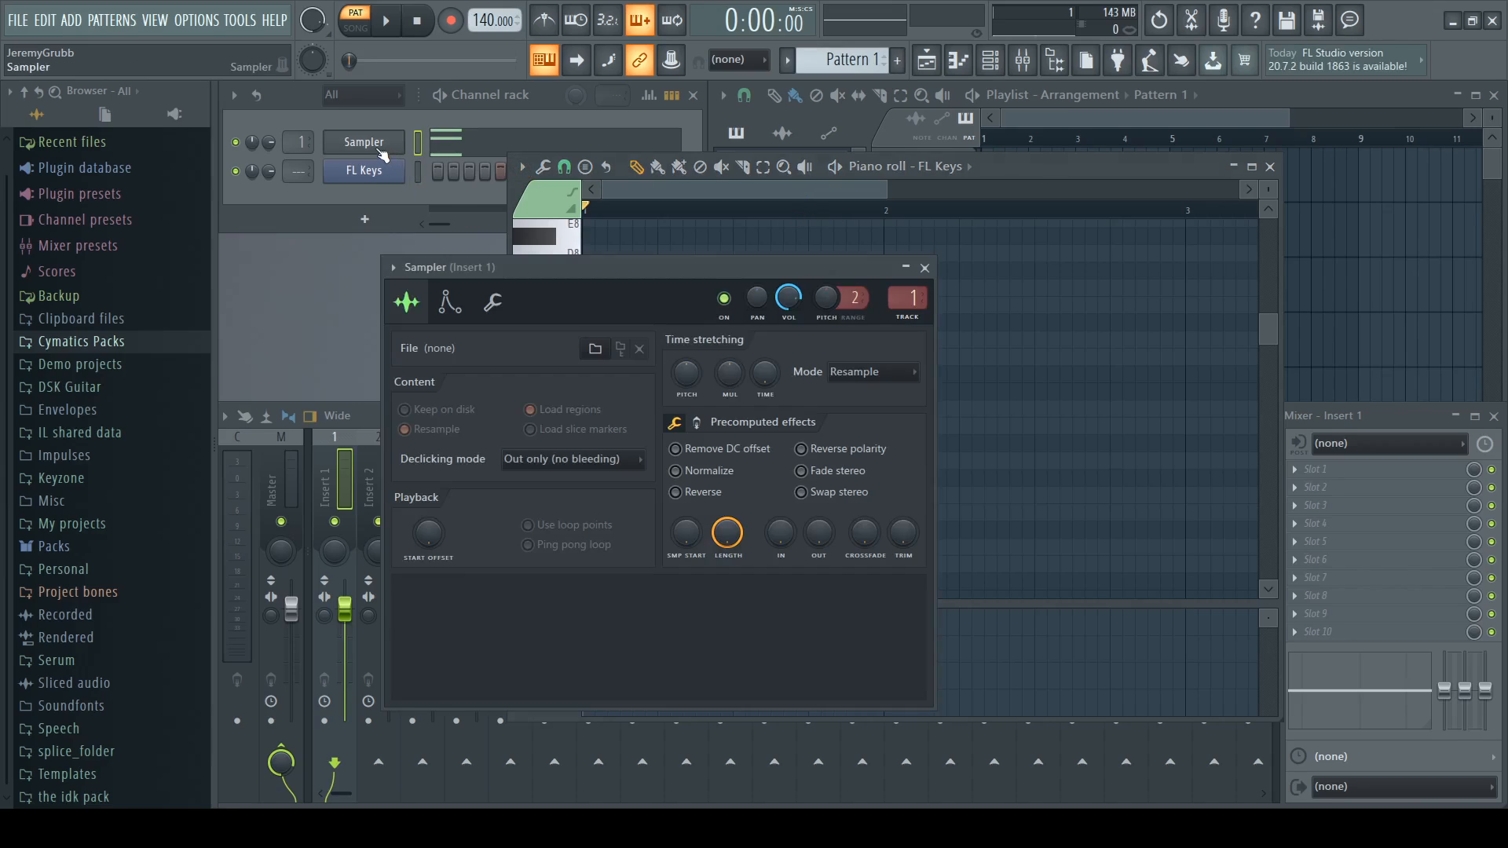
{"action": "left_click", "coordinate": [906, 267]}
{"action": "left_click", "coordinate": [466, 148]}
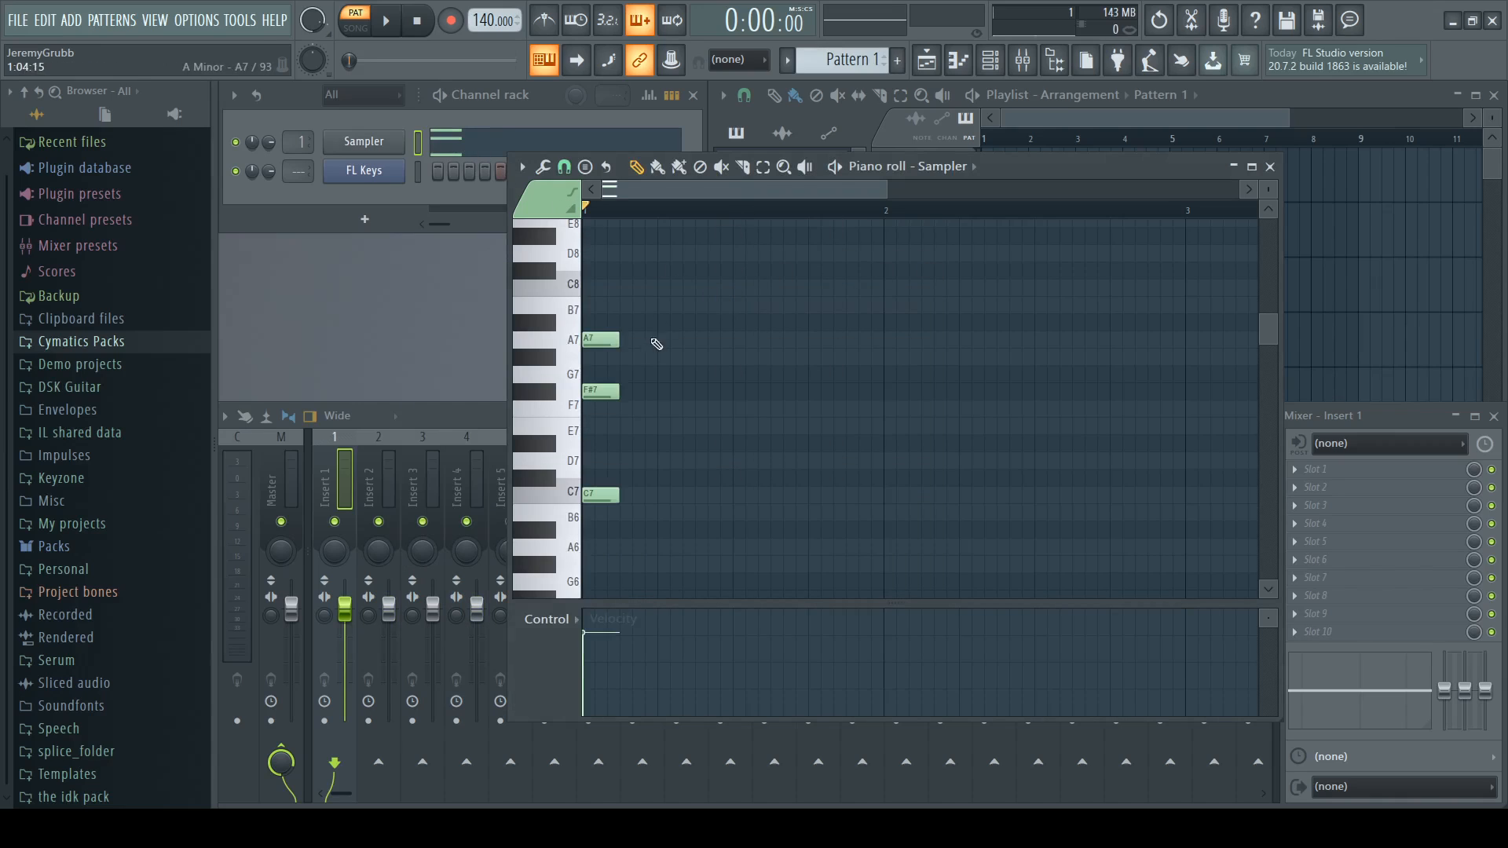
{"action": "right_click", "coordinate": [601, 339]}
{"action": "right_click", "coordinate": [601, 390]}
{"action": "right_click", "coordinate": [601, 494]}
Step: Stack F7, G7, A7, A#7, C8 and D8 notes at the start of the FL Keys piano roll
{"action": "left_click", "coordinate": [417, 169]}
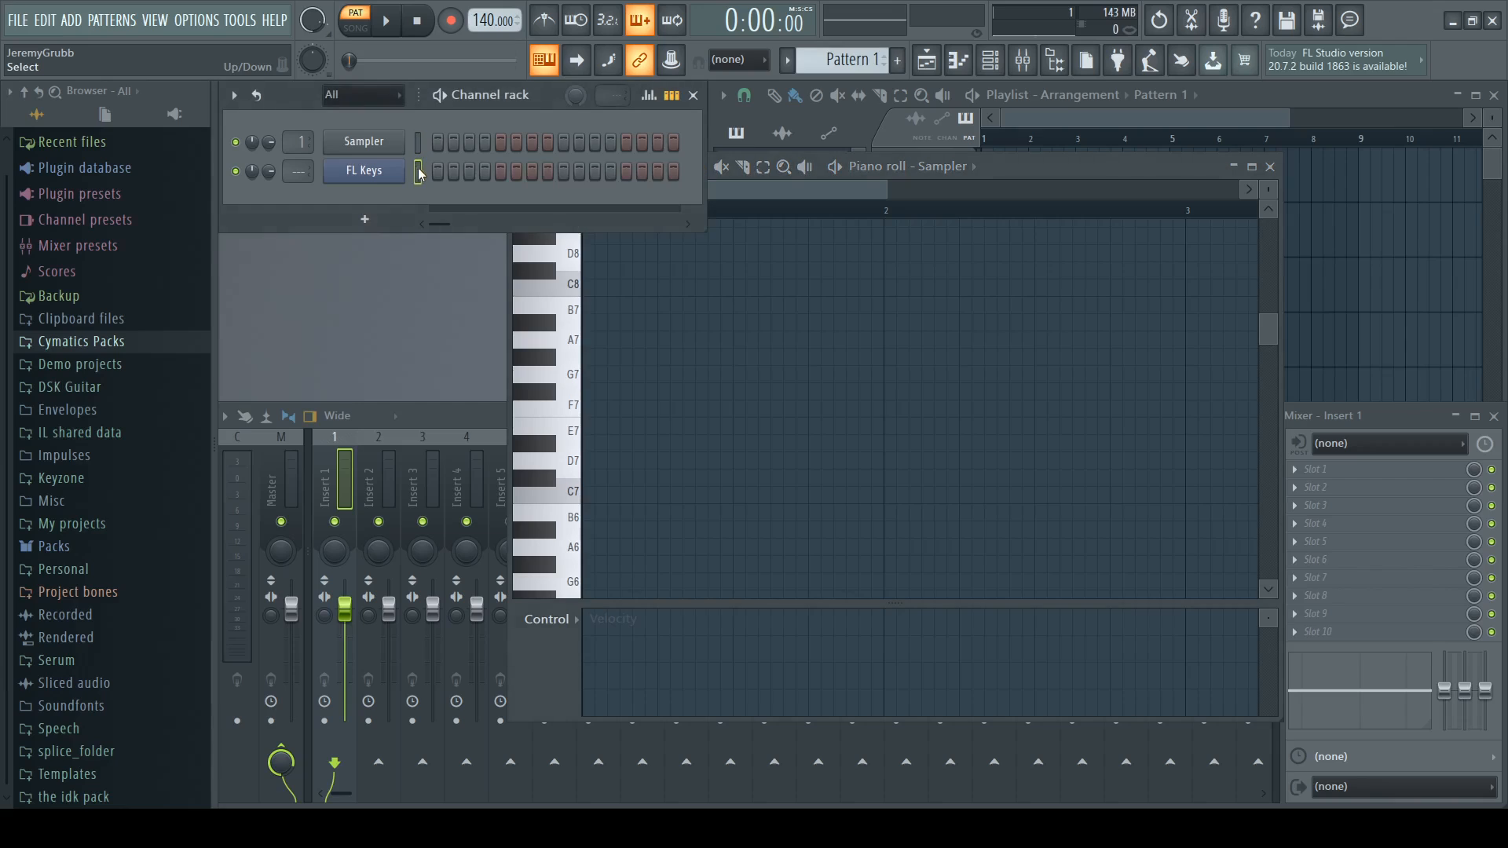
{"action": "left_click", "coordinate": [962, 67]}
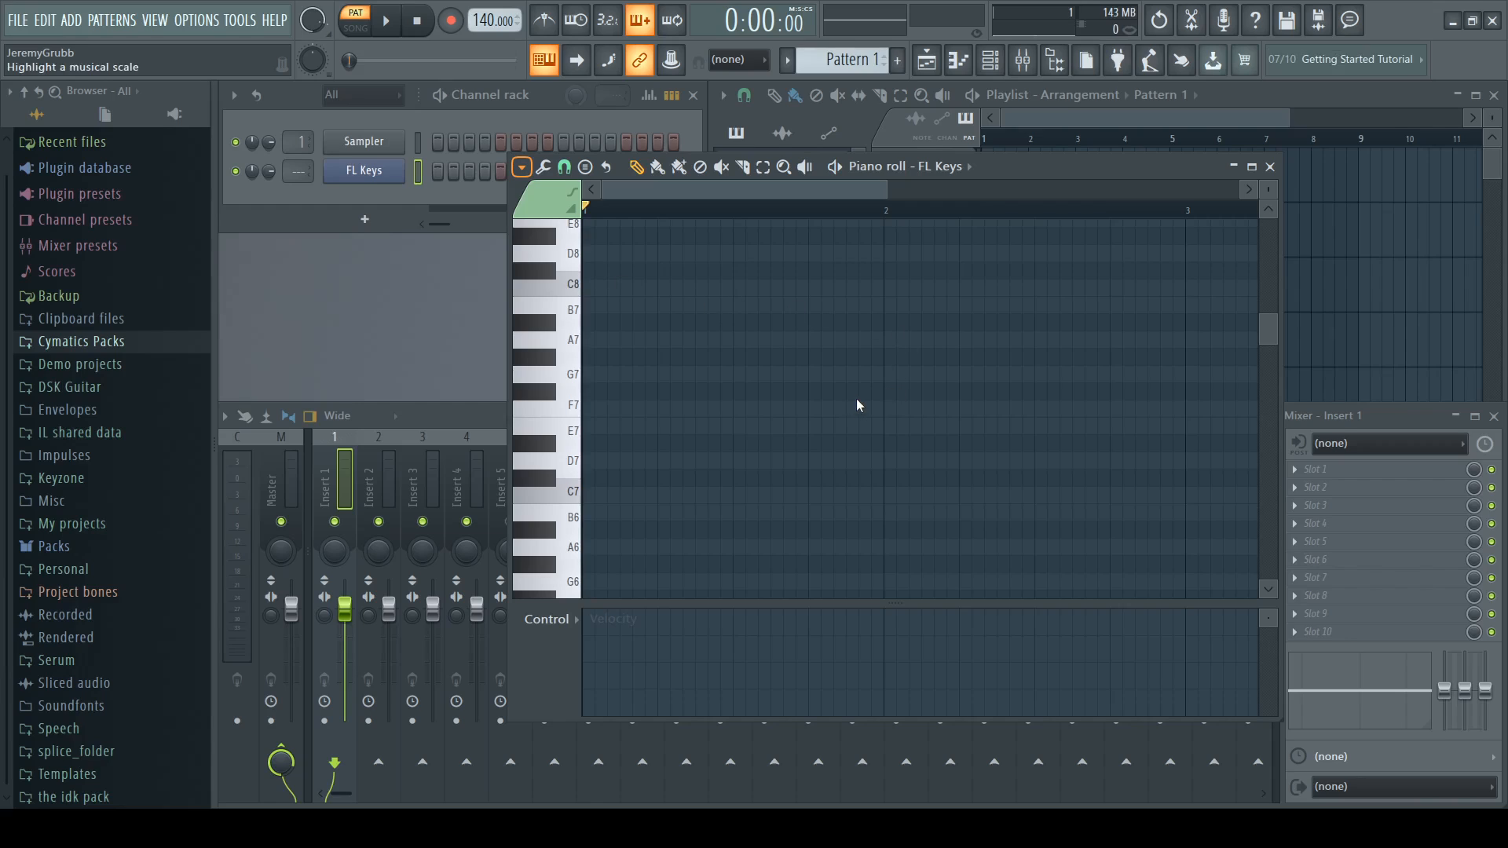
{"action": "left_click", "coordinate": [593, 409]}
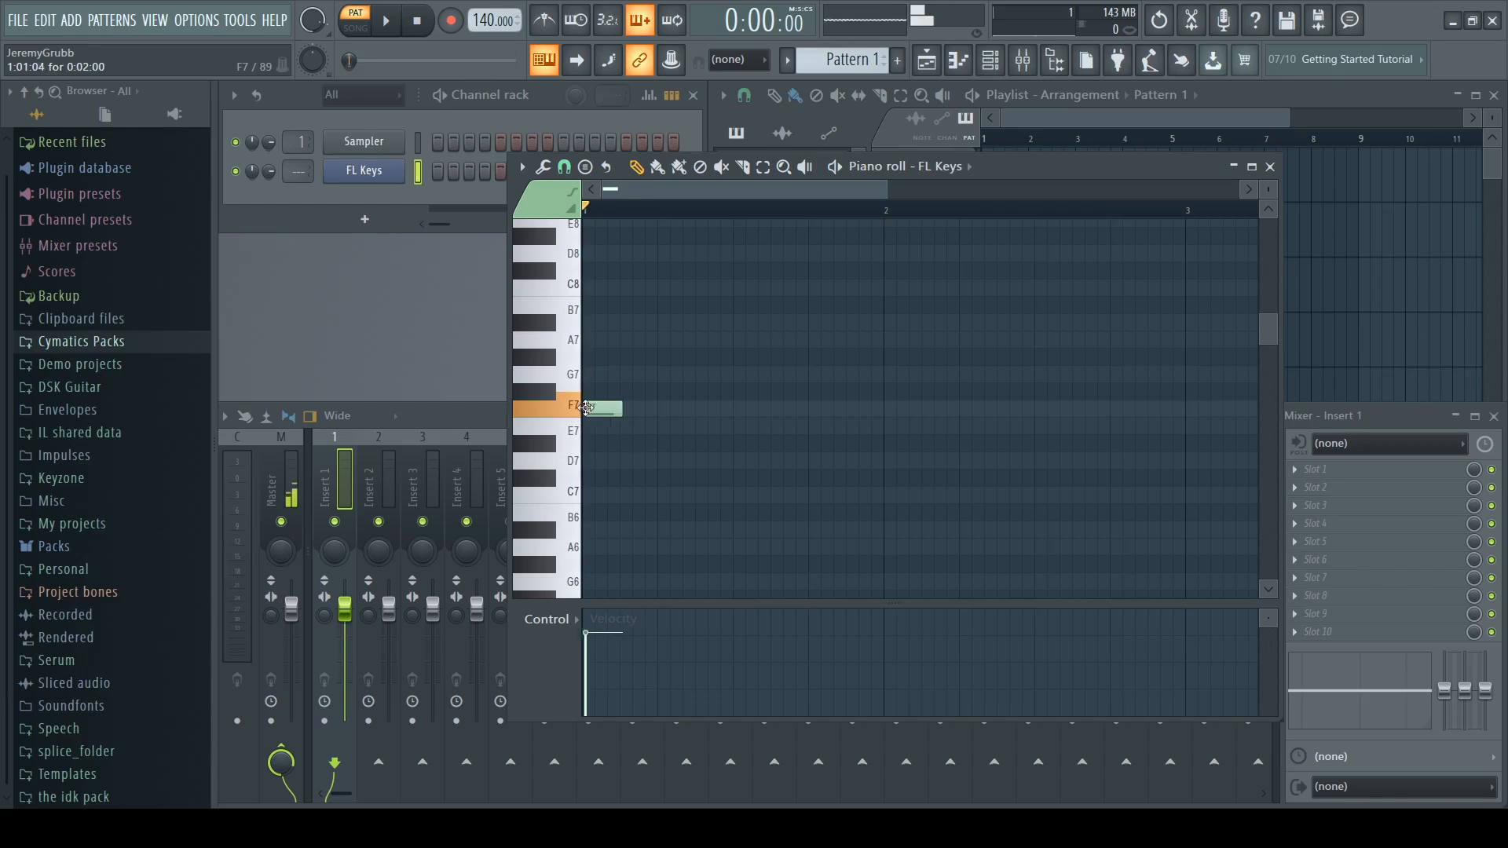
{"action": "scroll", "coordinate": [582, 406], "scroll_direction": "up", "scroll_amount": 2}
{"action": "scroll", "coordinate": [589, 456], "scroll_direction": "up", "scroll_amount": 2}
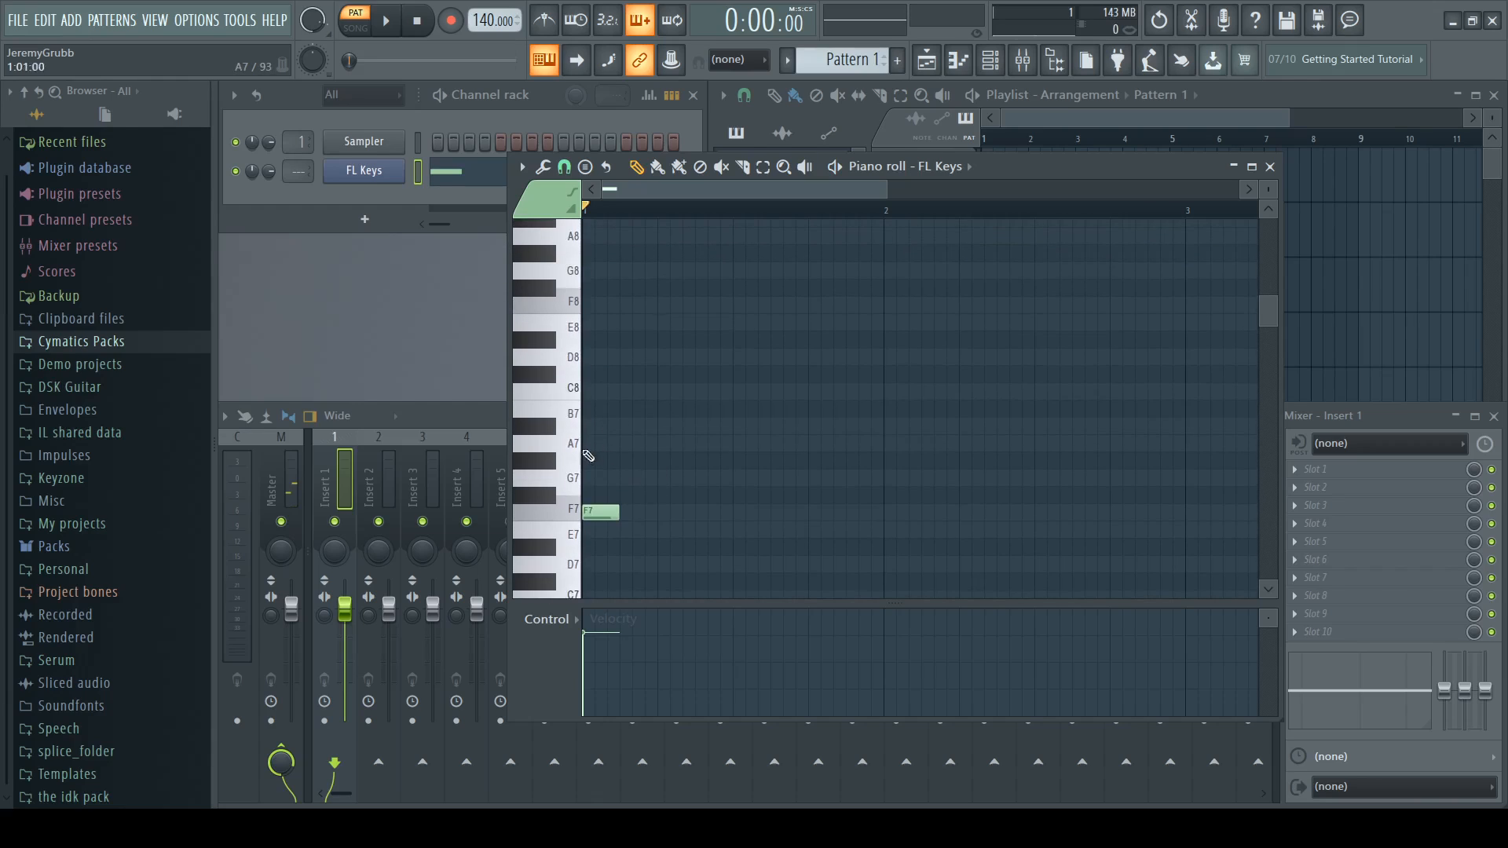
{"action": "left_click", "coordinate": [608, 480]}
{"action": "scroll", "coordinate": [608, 463], "scroll_direction": "up", "scroll_amount": 2}
{"action": "left_click", "coordinate": [605, 392]}
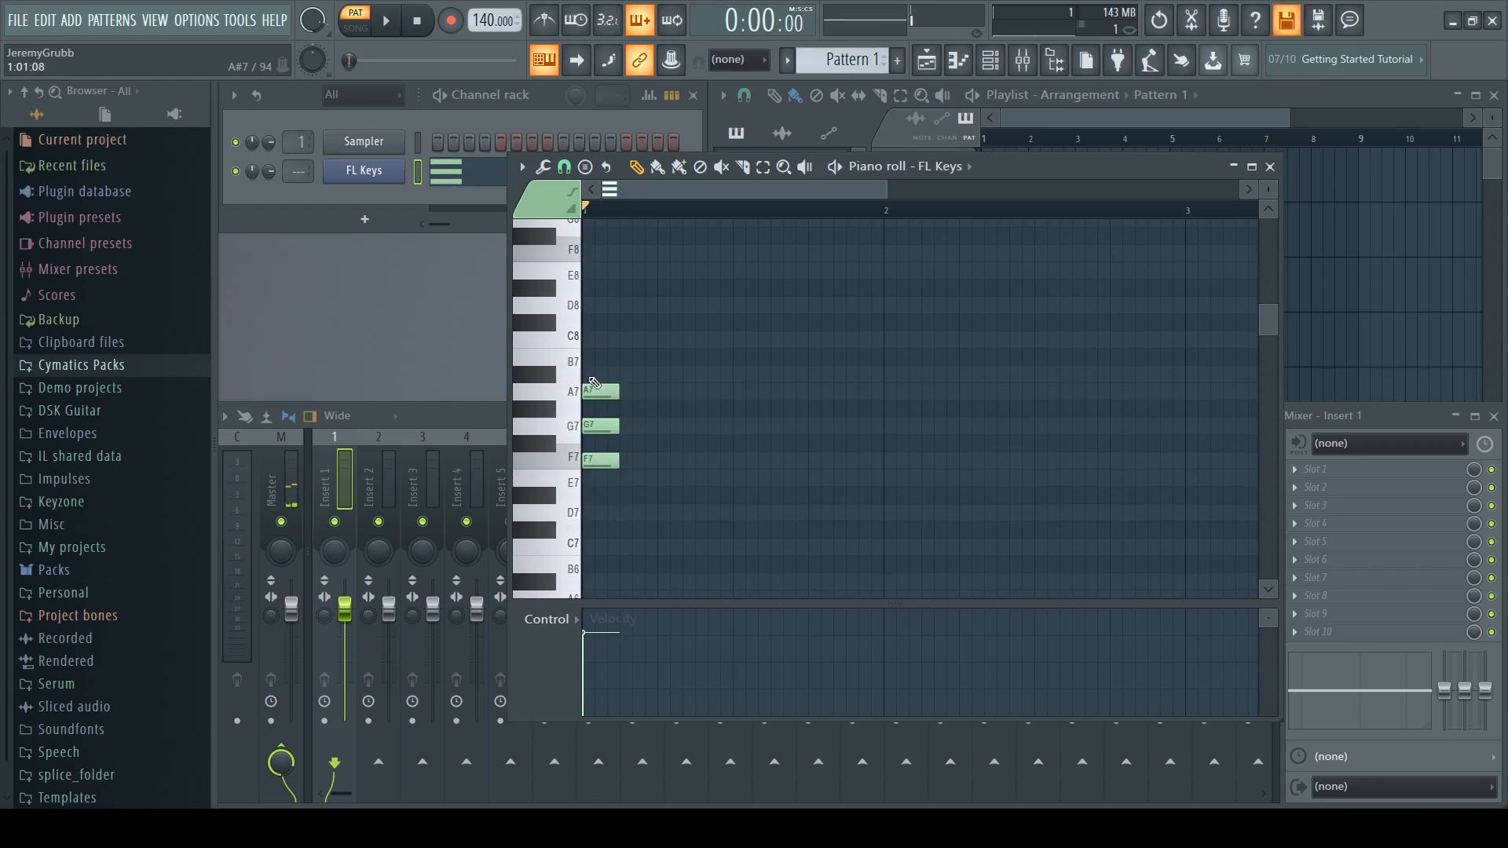
{"action": "left_click", "coordinate": [609, 374]}
{"action": "left_click", "coordinate": [601, 339]}
{"action": "left_click", "coordinate": [605, 304]}
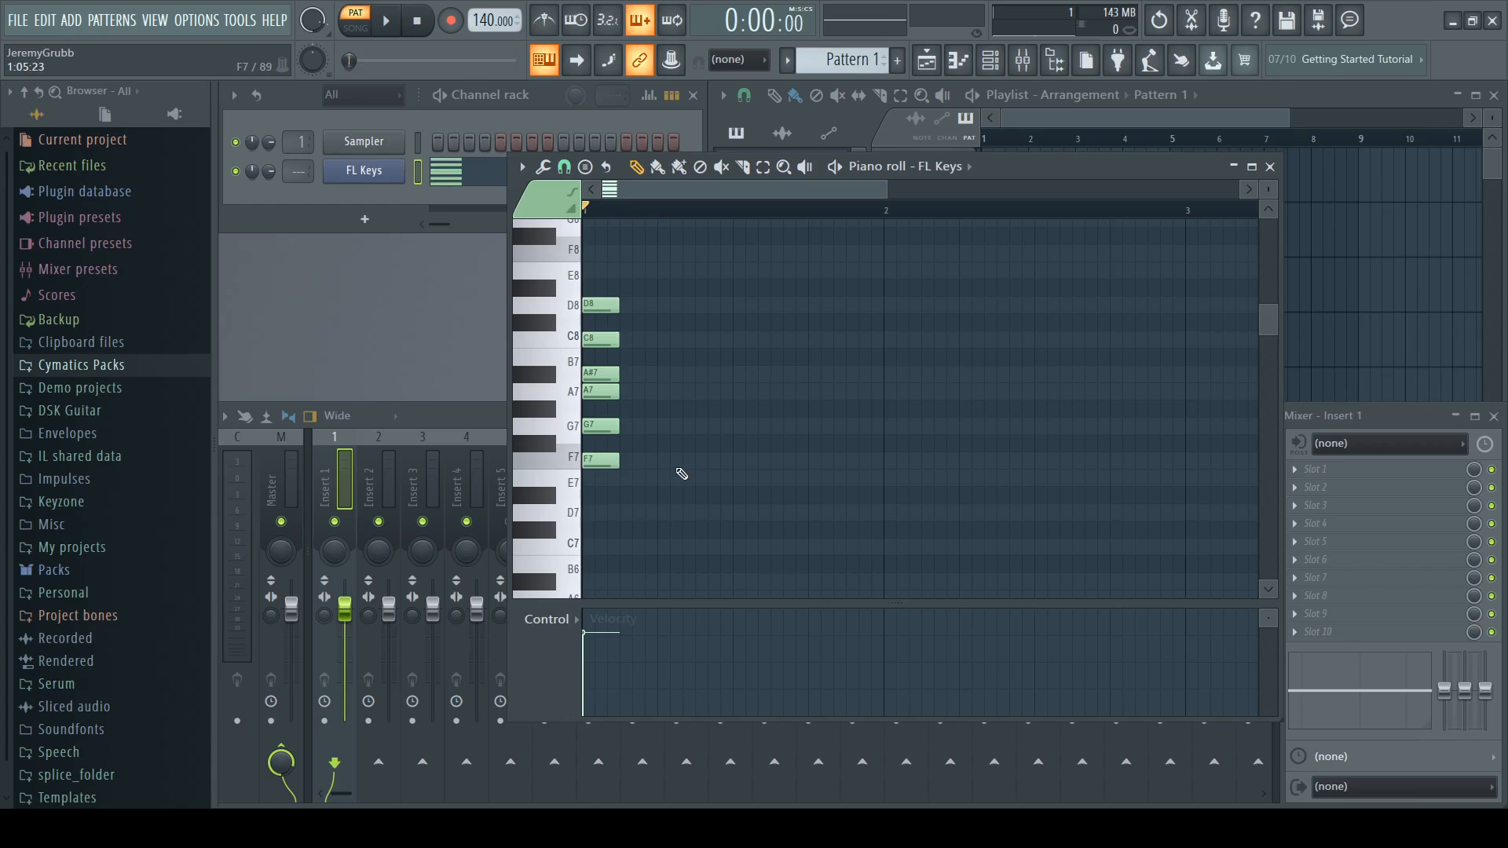
Step: Delete all the stacked notes from the FL Keys piano roll and close it
{"action": "left_click_drag", "start_coordinate": [605, 480], "coordinate": [606, 317]}
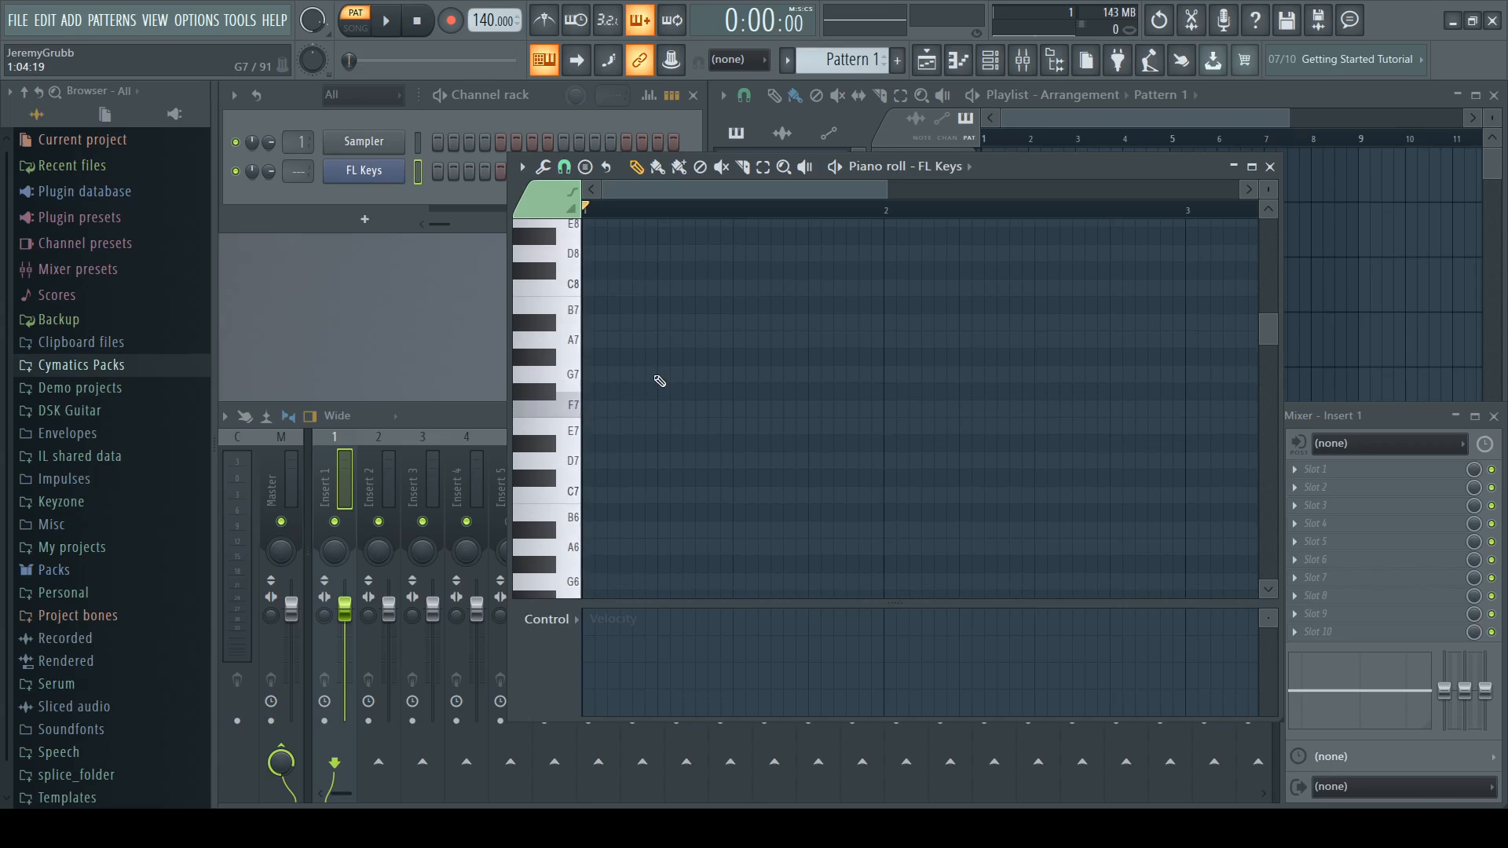
{"action": "left_click", "coordinate": [1270, 166]}
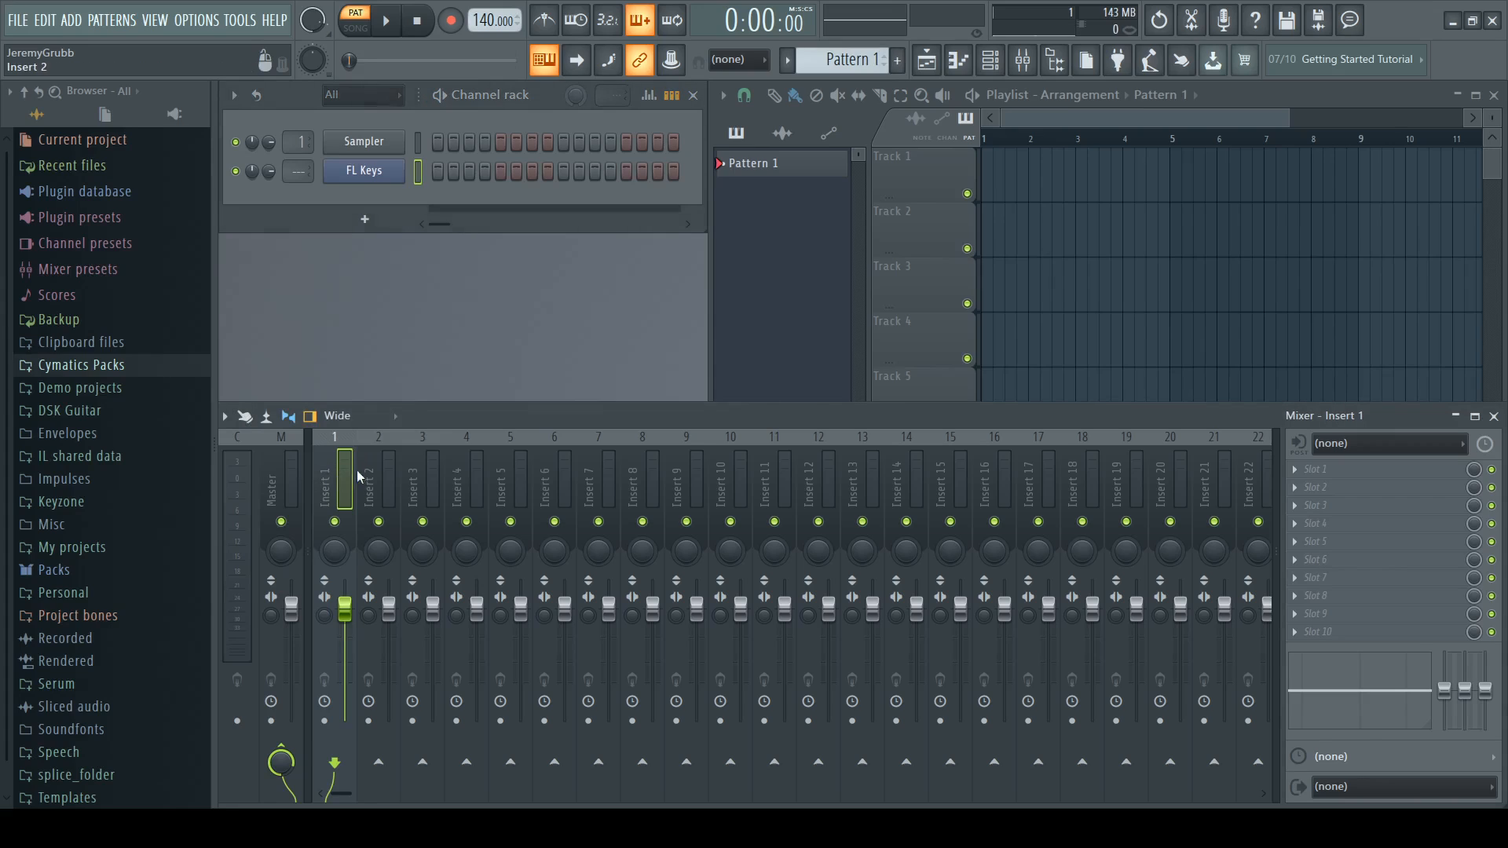
Step: Look through mixer tracks Insert 2, 3, 4 and 6, and return to Insert 1
{"action": "left_click", "coordinate": [395, 469]}
{"action": "left_click", "coordinate": [433, 475]}
{"action": "left_click", "coordinate": [469, 478]}
{"action": "left_click", "coordinate": [548, 478]}
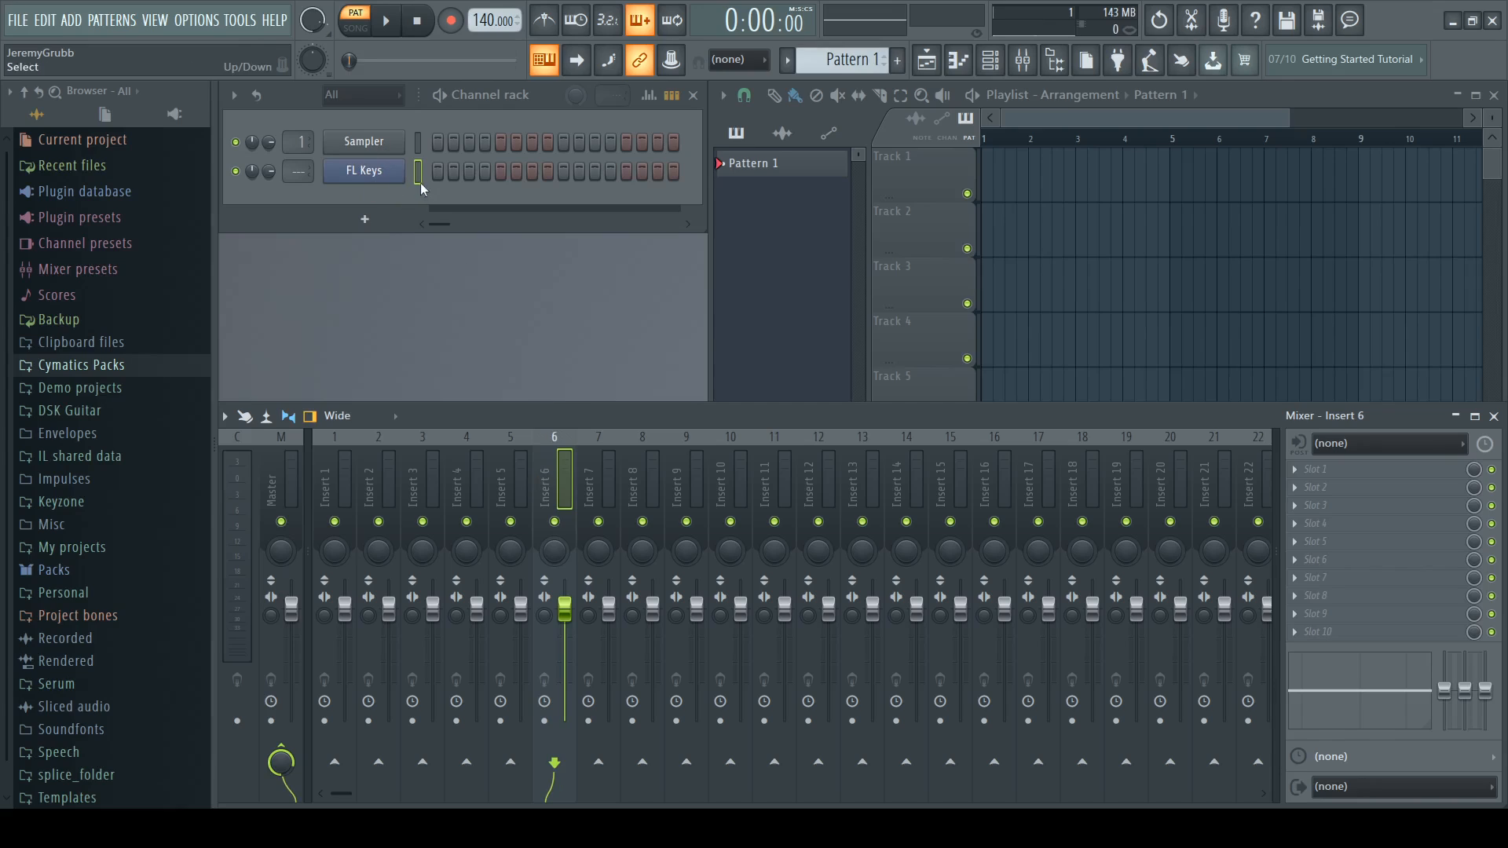
{"action": "left_click", "coordinate": [333, 461]}
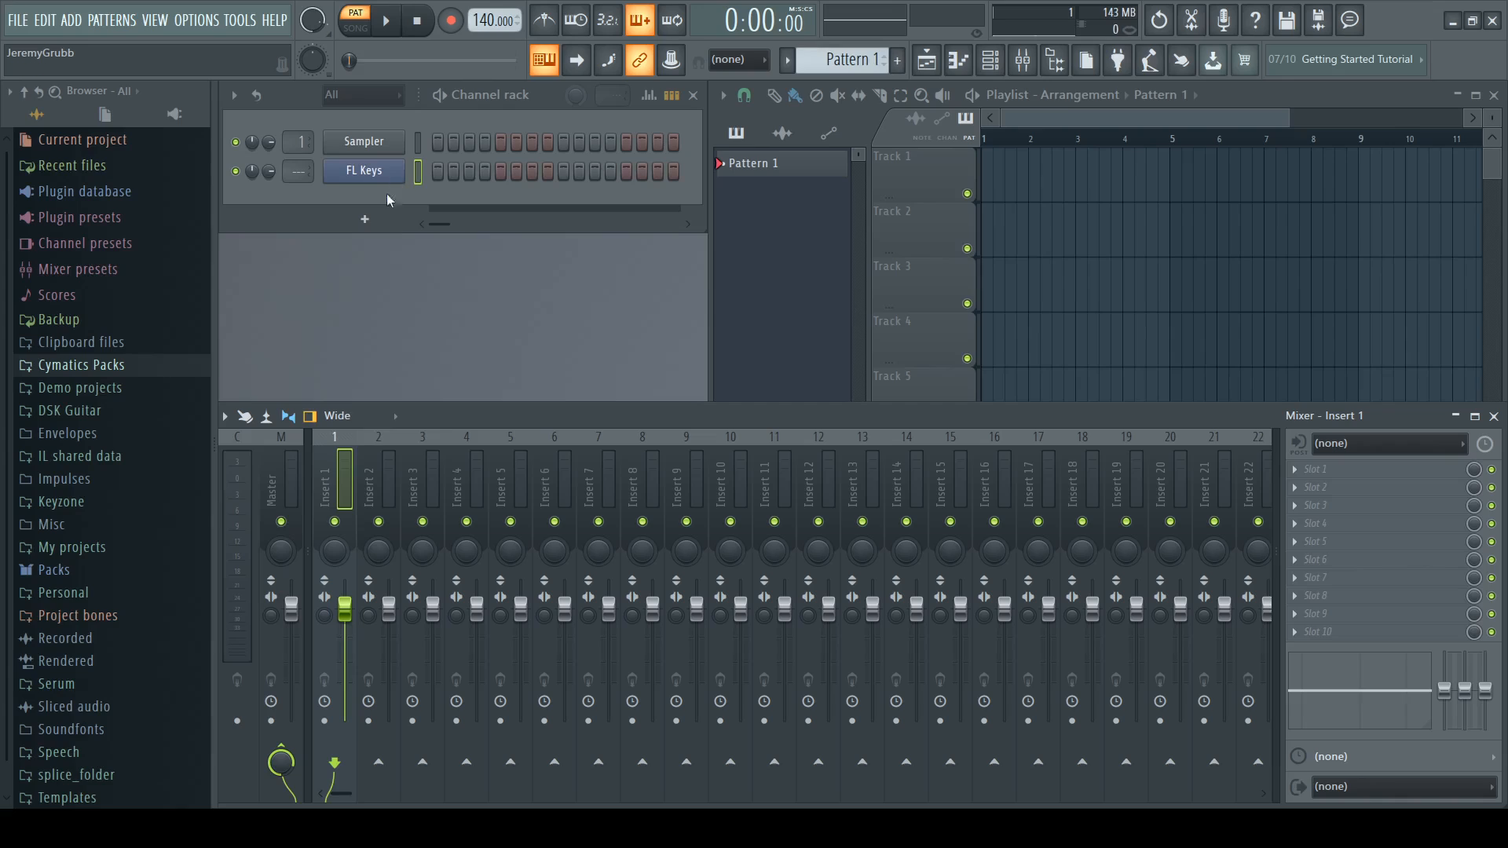
Step: Delete the Sampler channel and route the FL Keys channel to mixer track 1
{"action": "left_click", "coordinate": [377, 129]}
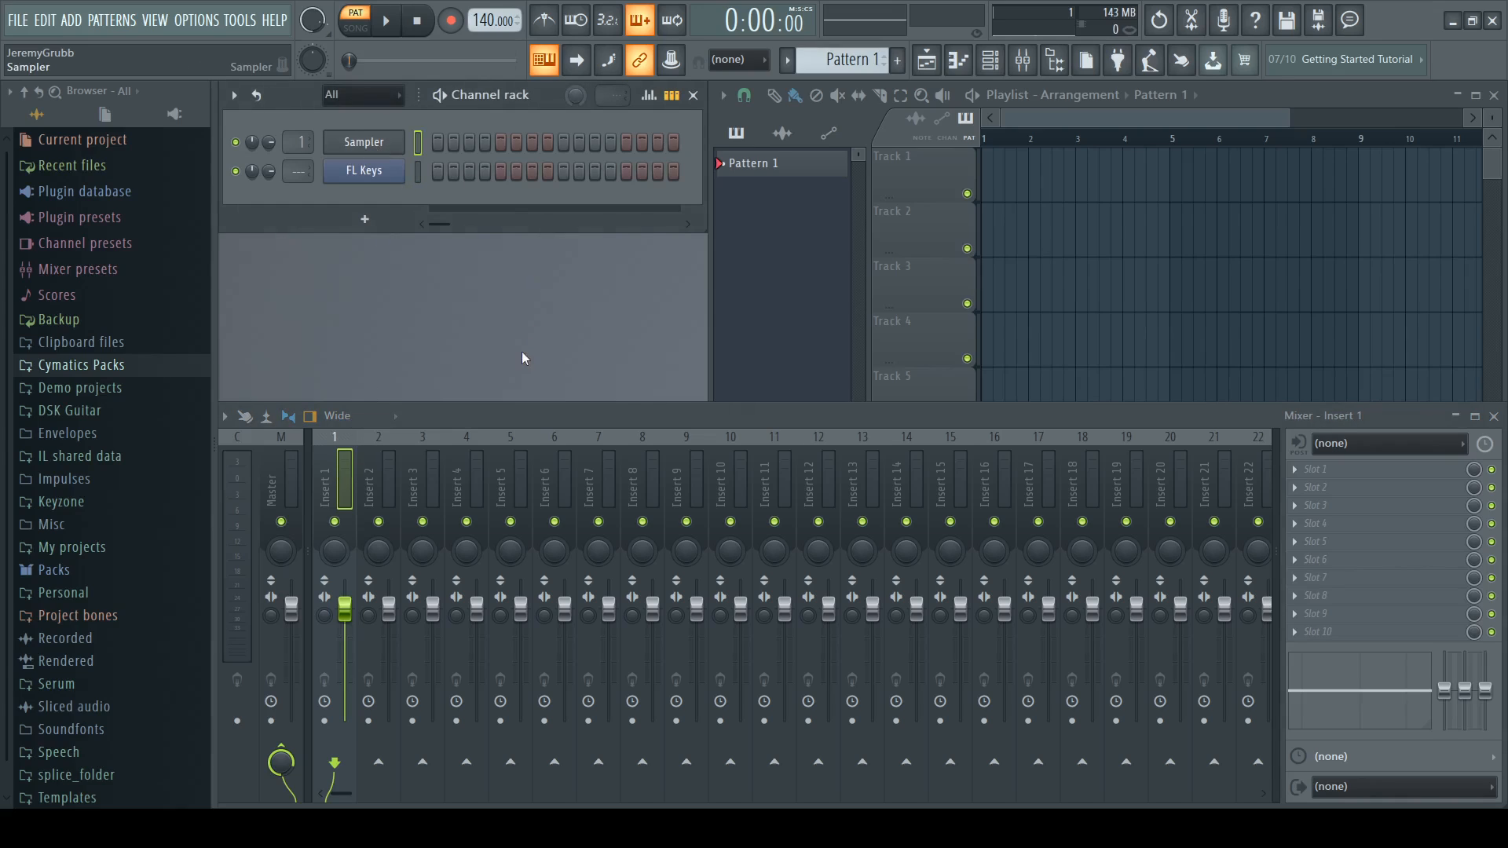
{"action": "key", "text": "alt+Delete"}
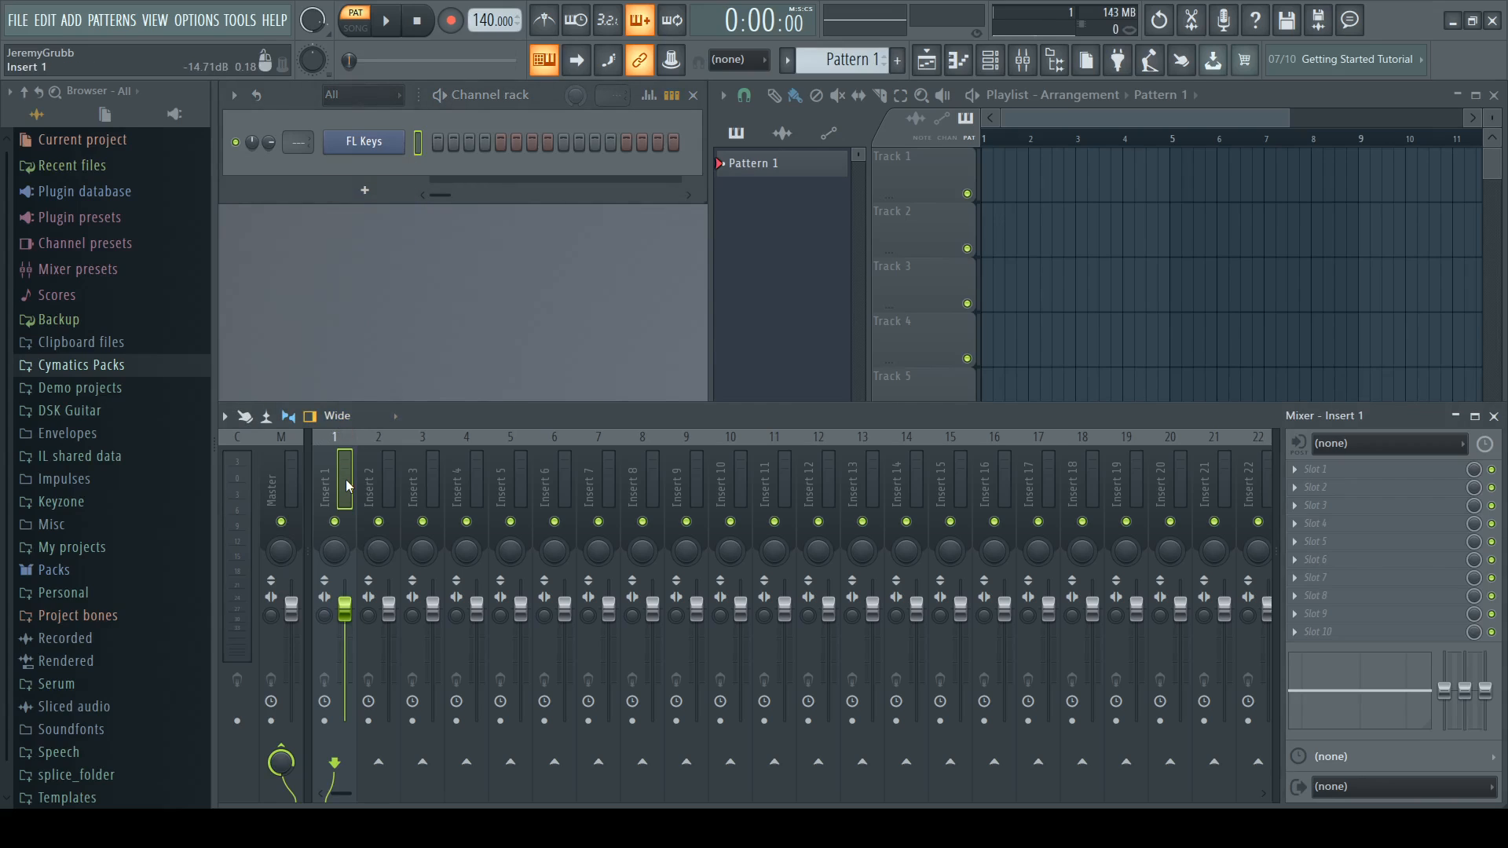
{"action": "key", "text": "ctrl+l"}
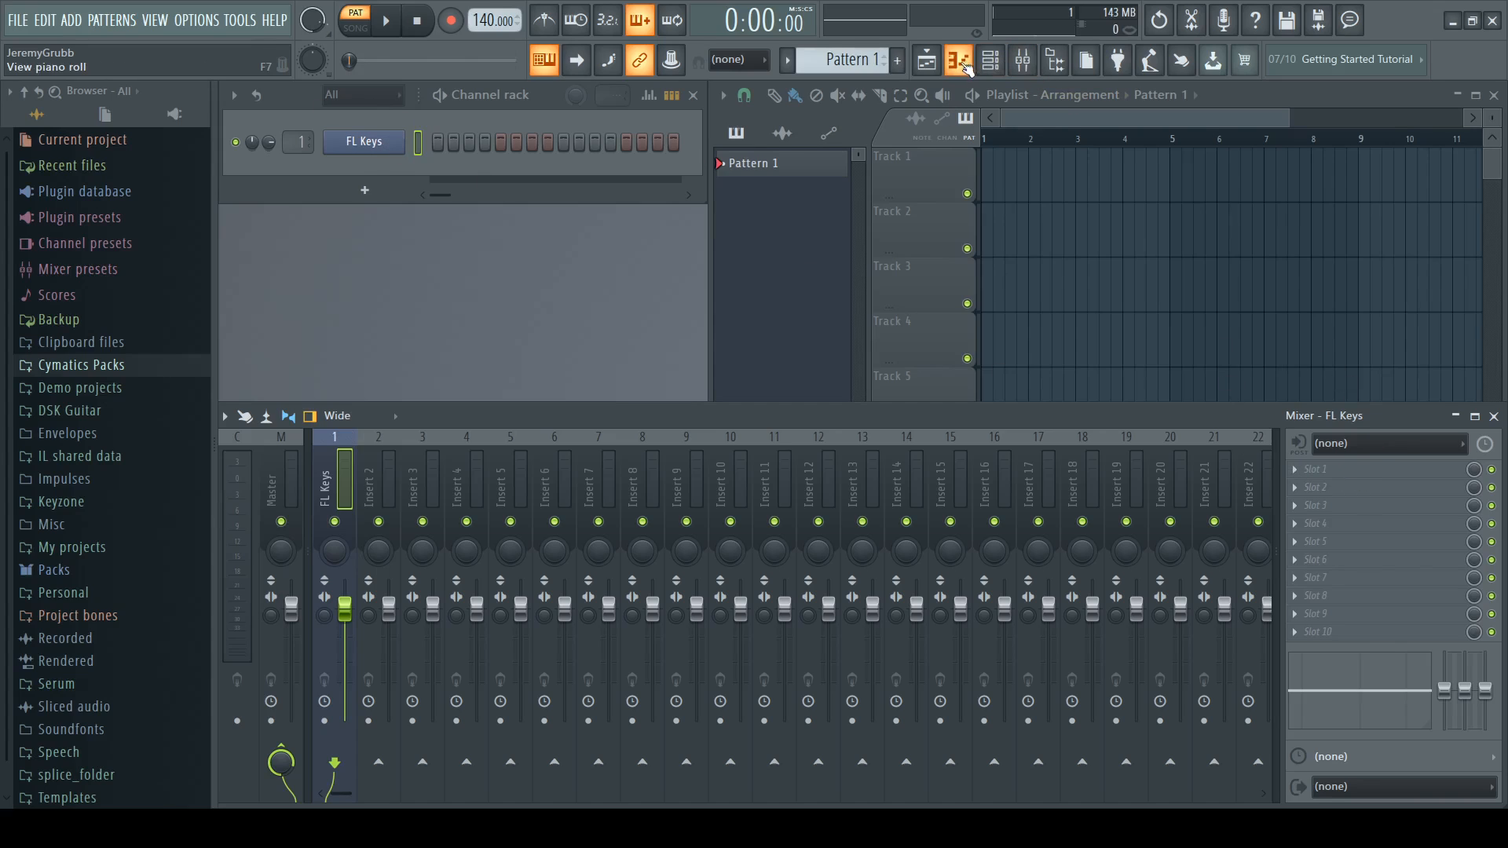
Step: Draw an F4, A4 and C5 chord at the start of the FL Keys piano roll and play it back
{"action": "left_click", "coordinate": [959, 59]}
{"action": "scroll", "coordinate": [628, 392], "scroll_direction": "down", "scroll_amount": 3}
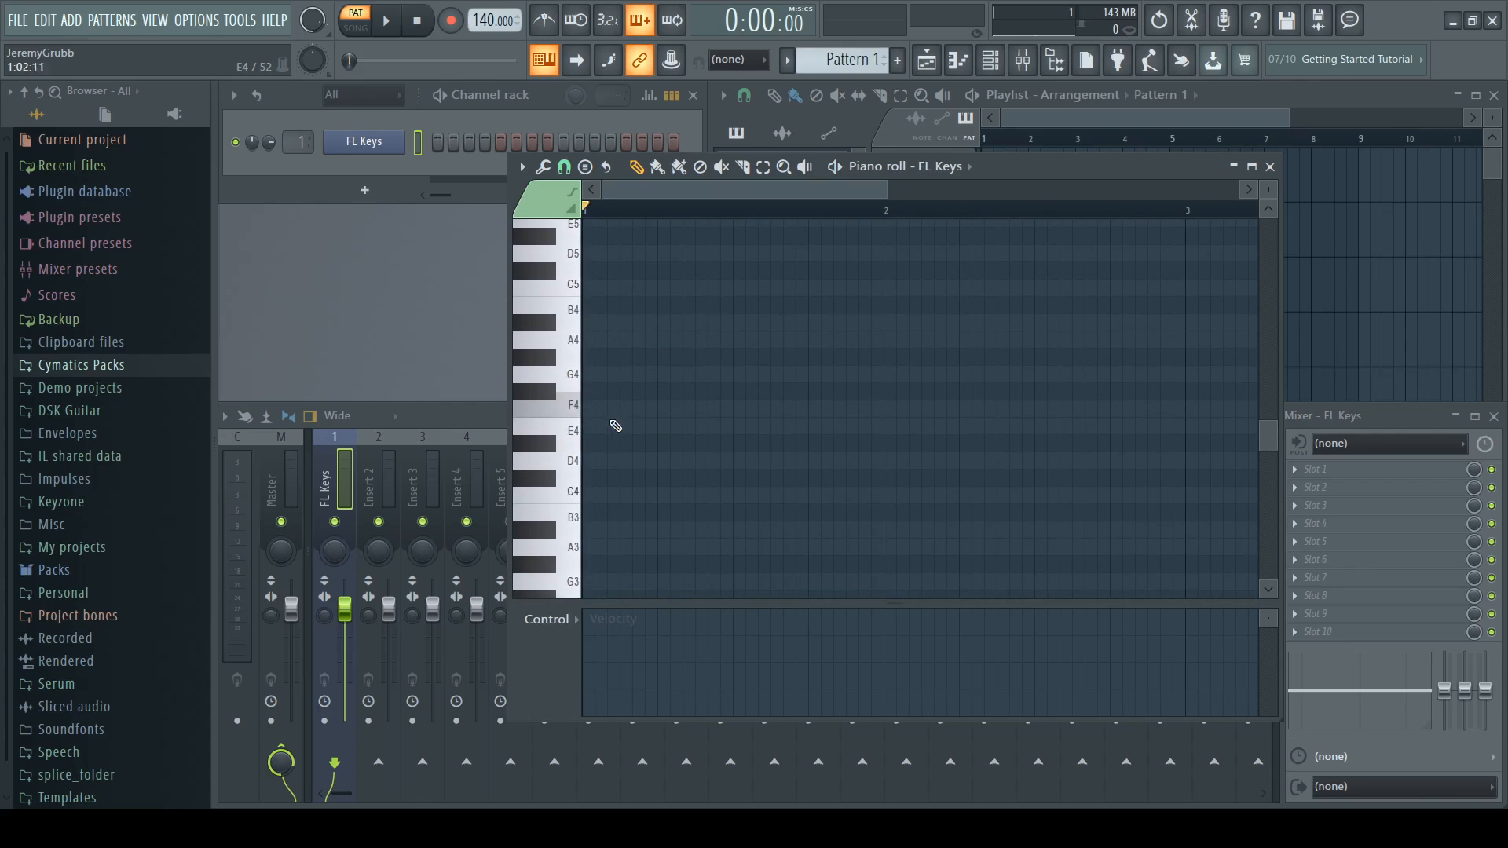
{"action": "left_click", "coordinate": [598, 408]}
{"action": "left_click", "coordinate": [599, 339]}
{"action": "left_click", "coordinate": [609, 288]}
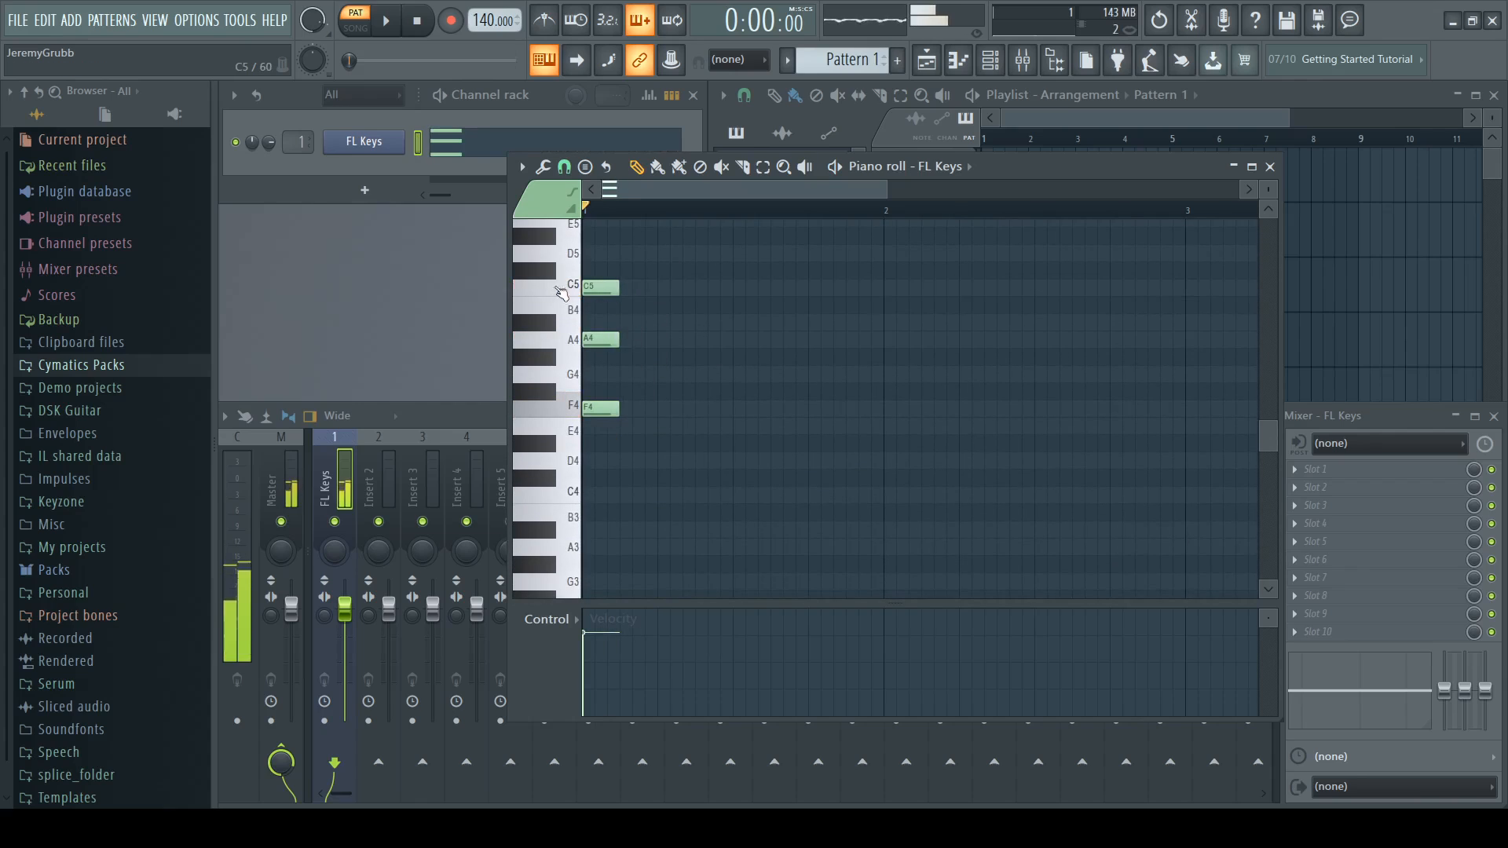
{"action": "left_click", "coordinate": [386, 21]}
{"action": "left_click", "coordinate": [417, 21]}
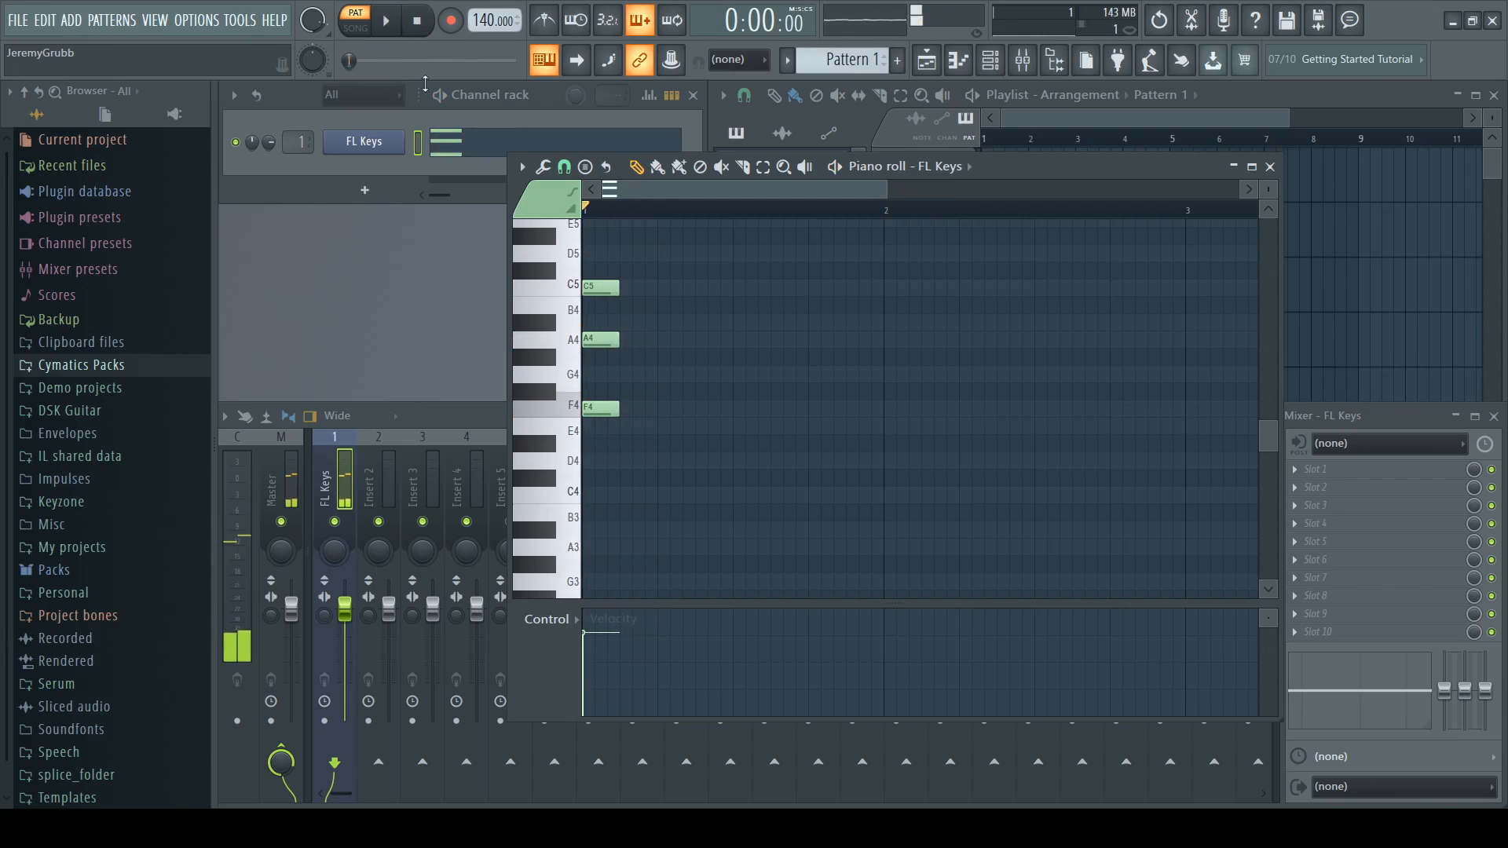
Step: Load Fruity Reeverb 2 in the FL Keys mixer track's first effect slot, raise its wet level and play back the chord
{"action": "left_click", "coordinate": [354, 458]}
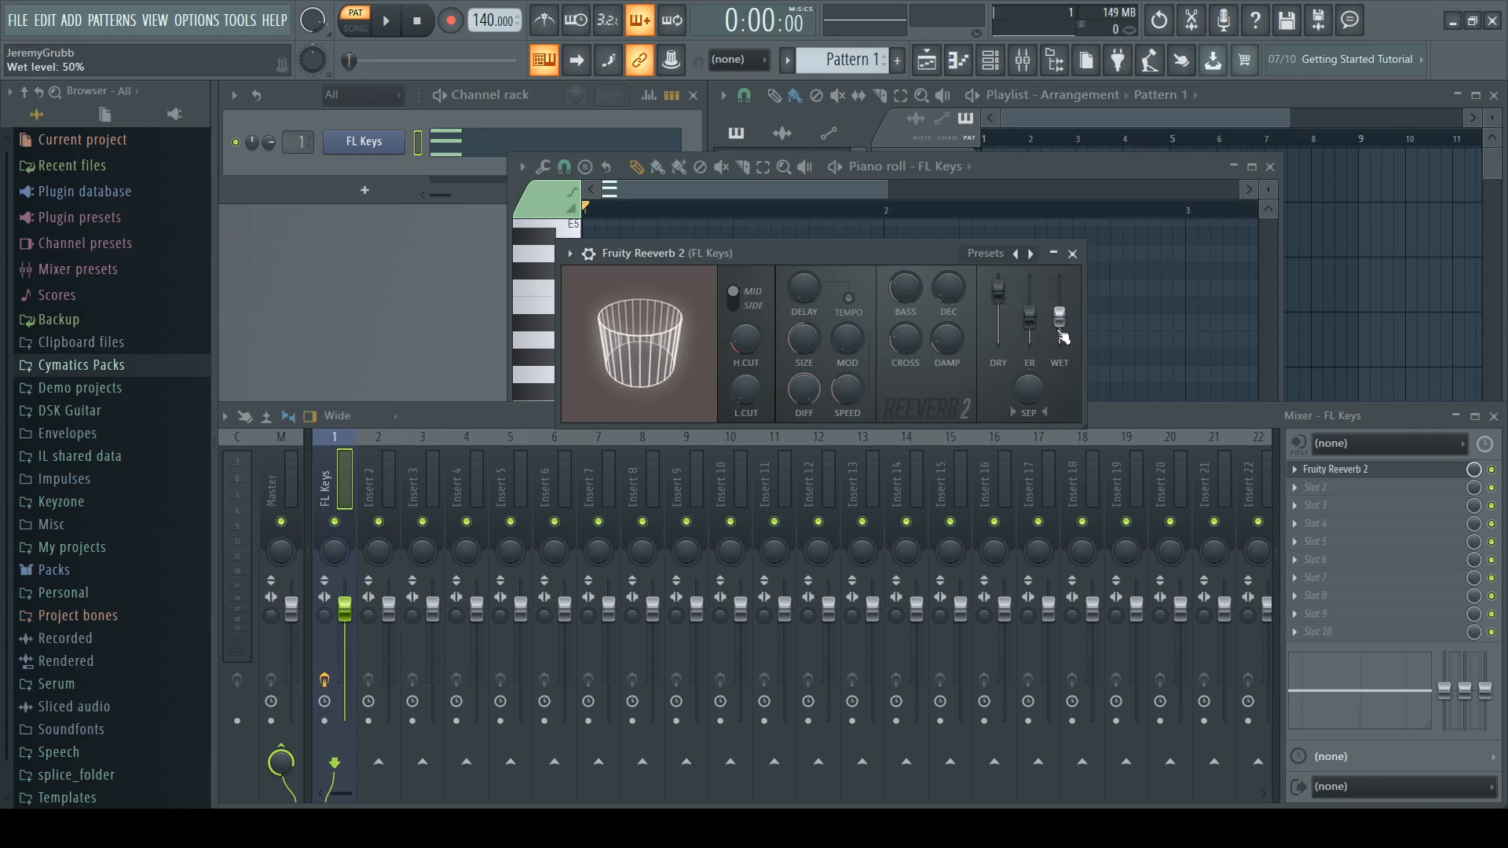
{"action": "left_click_drag", "start_coordinate": [1059, 314], "coordinate": [1060, 299]}
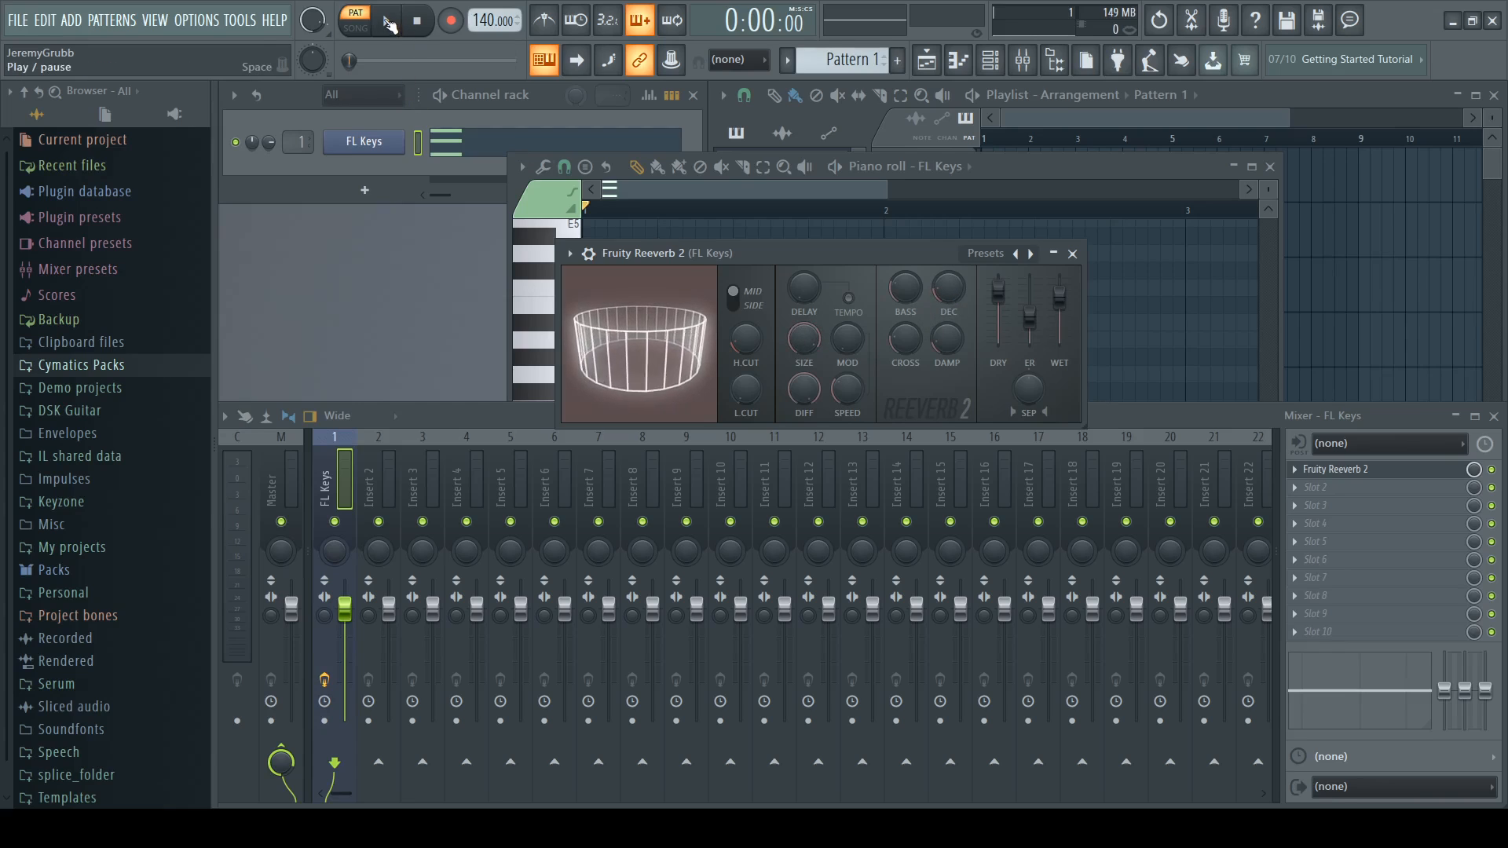
{"action": "key", "text": "space"}
{"action": "left_click", "coordinate": [415, 22]}
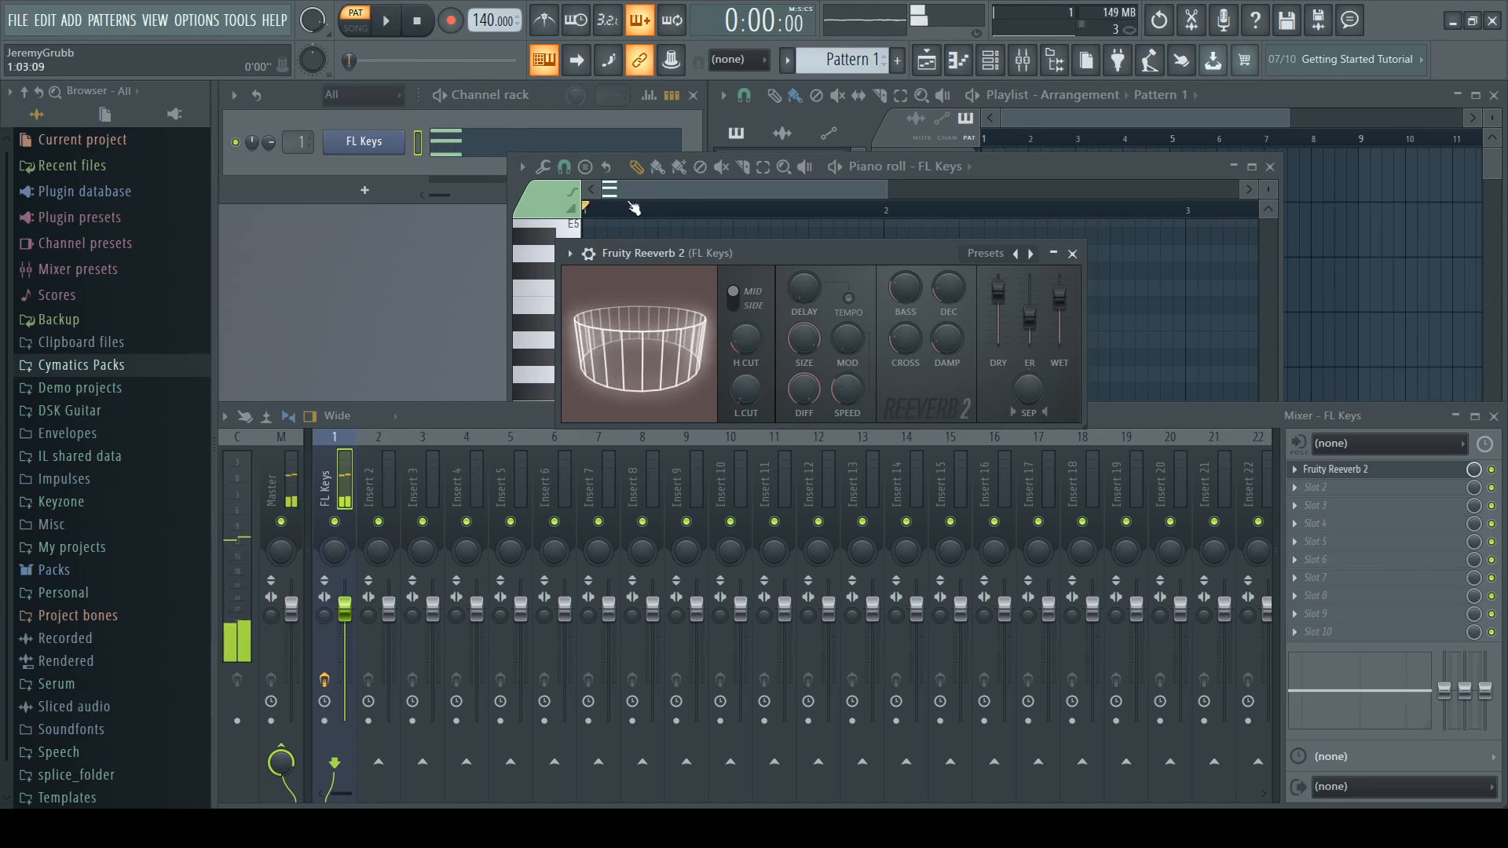
Step: Close the Fruity Reeverb 2 window and play back the chord with the reverb bypassed
{"action": "left_click_drag", "start_coordinate": [854, 251], "coordinate": [719, 479]}
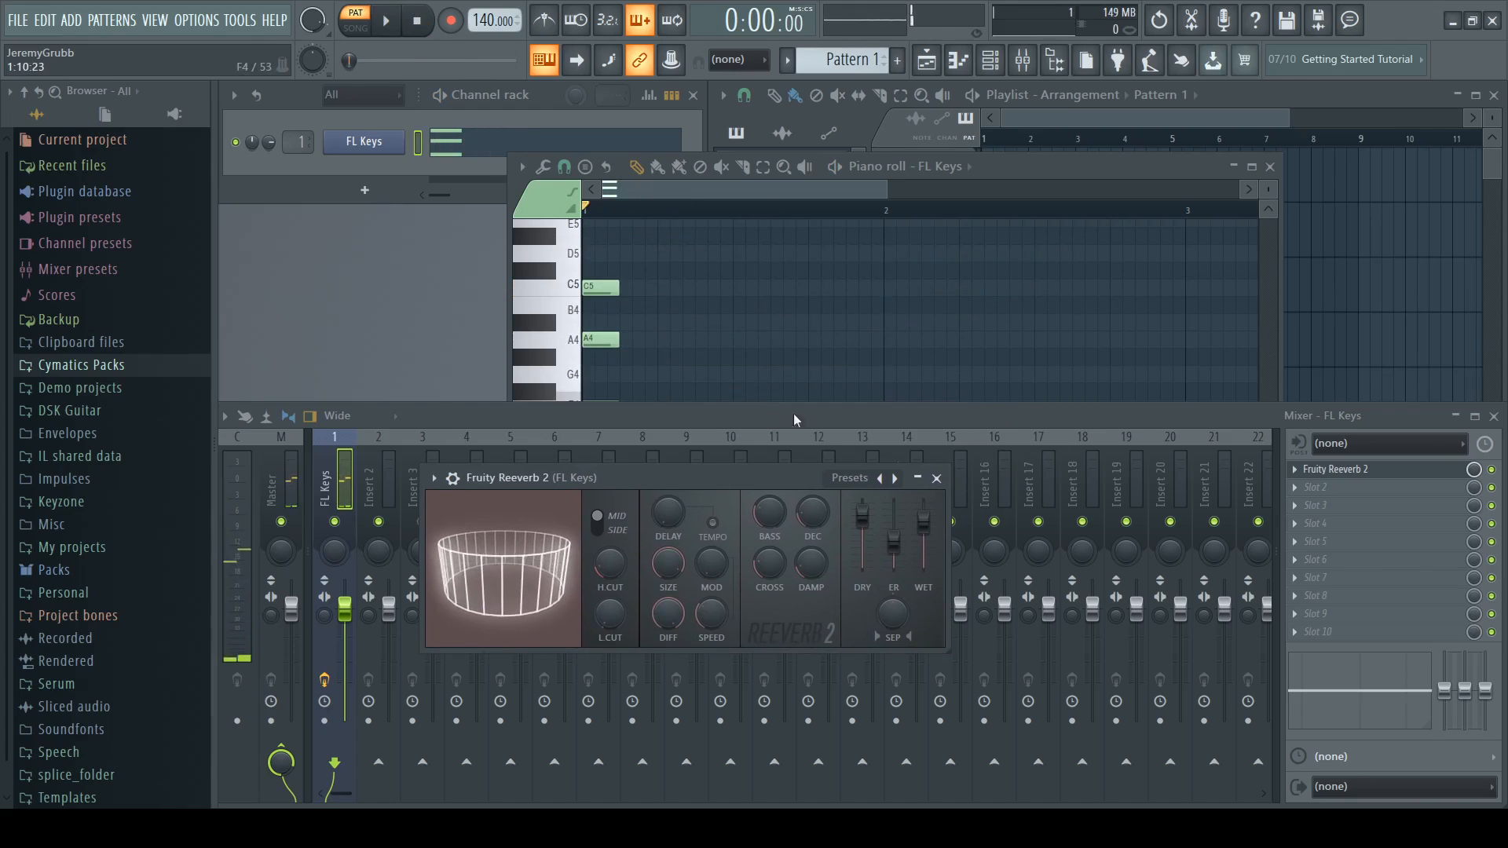
{"action": "left_click", "coordinate": [938, 478]}
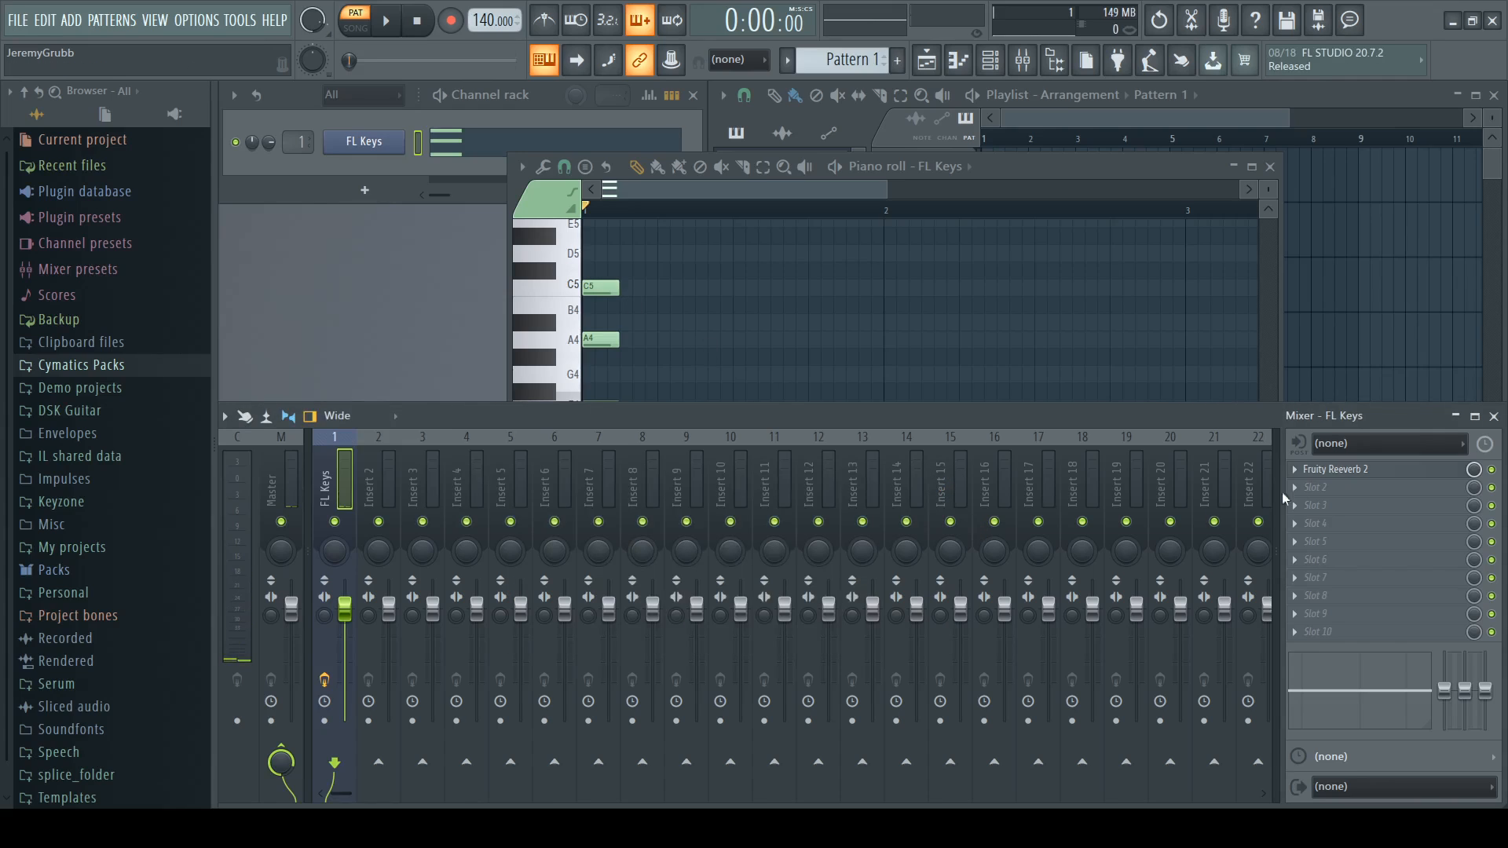
{"action": "left_click", "coordinate": [386, 23]}
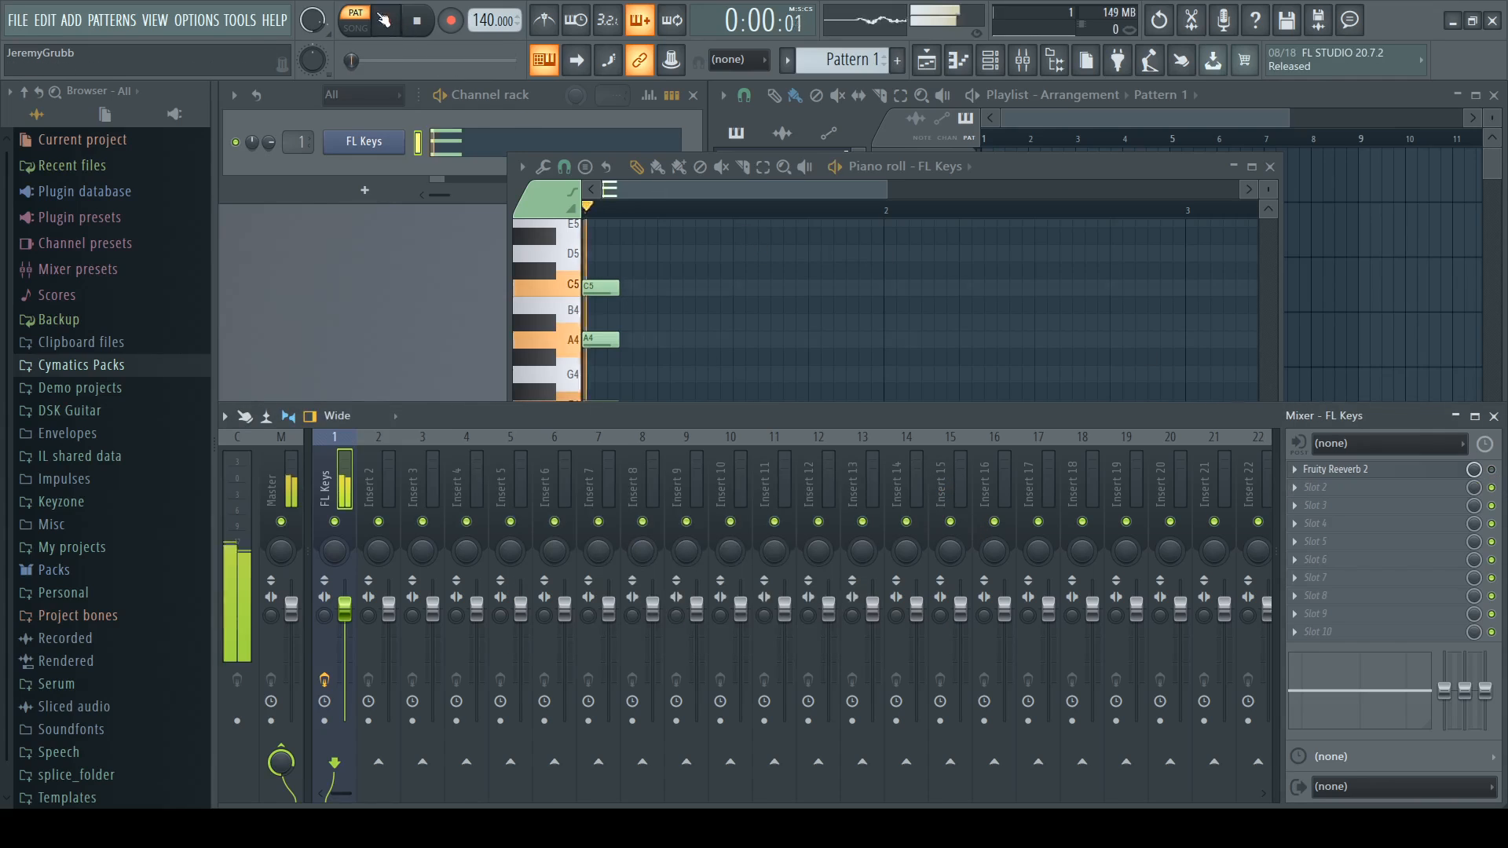
{"action": "left_click", "coordinate": [417, 23]}
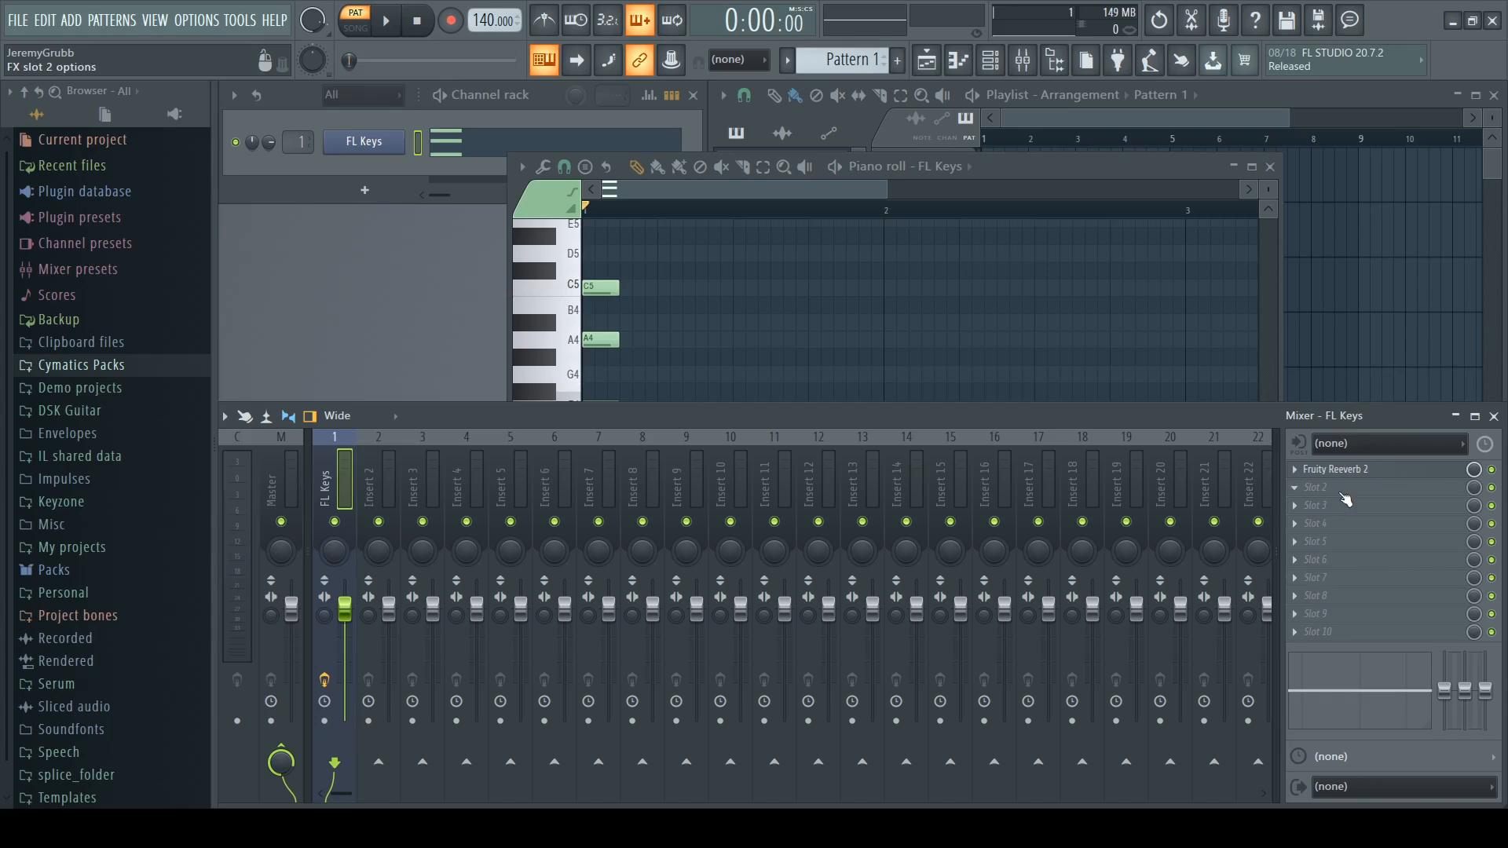
Step: Compare the effect slots of the Master, Insert 2 and FL Keys mixer tracks, ending on FL Keys
{"action": "left_click", "coordinate": [278, 464]}
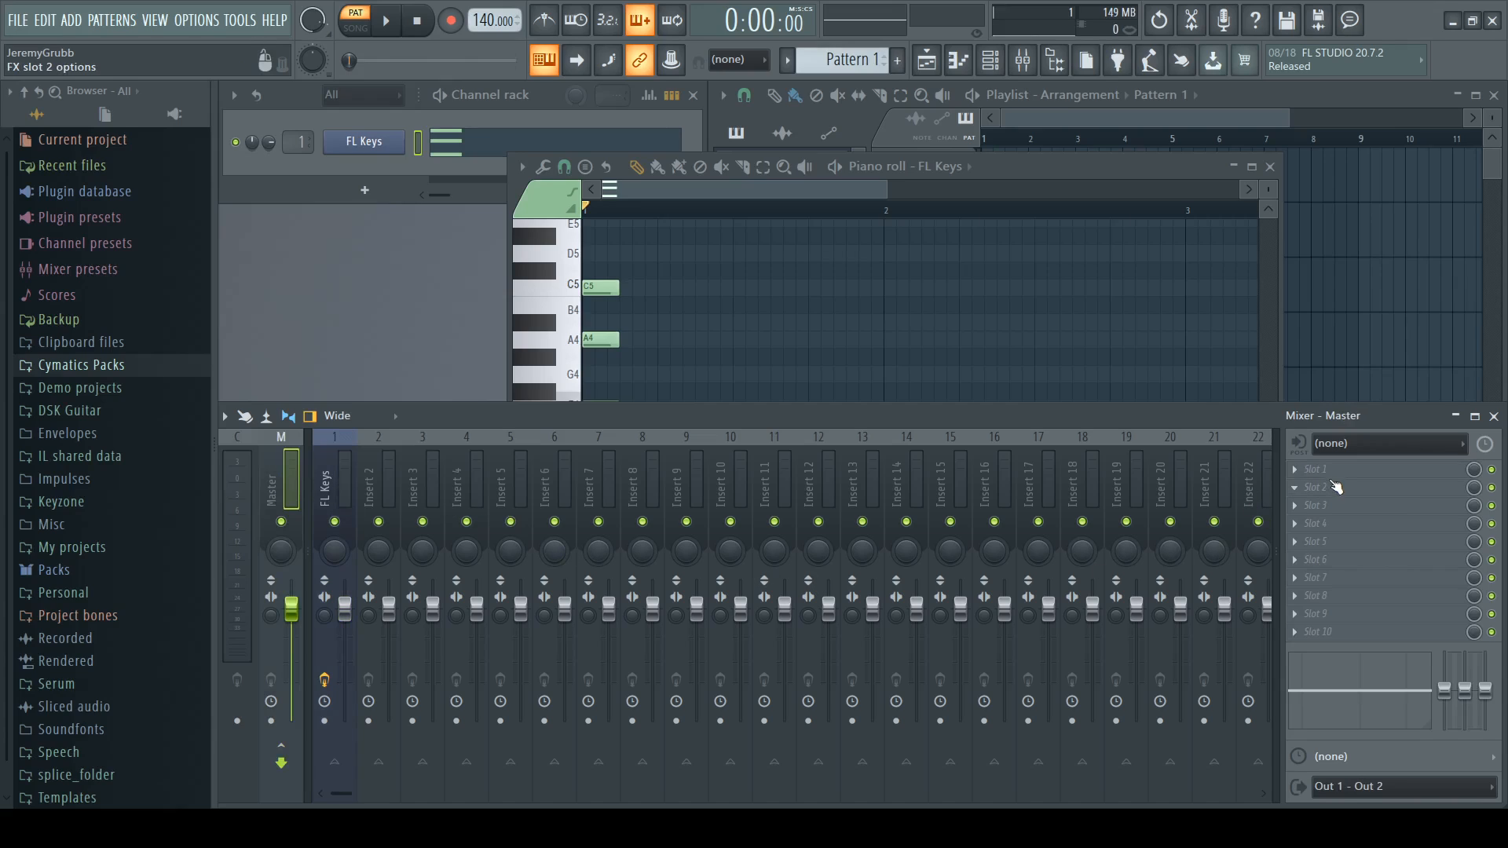
{"action": "left_click", "coordinate": [393, 476]}
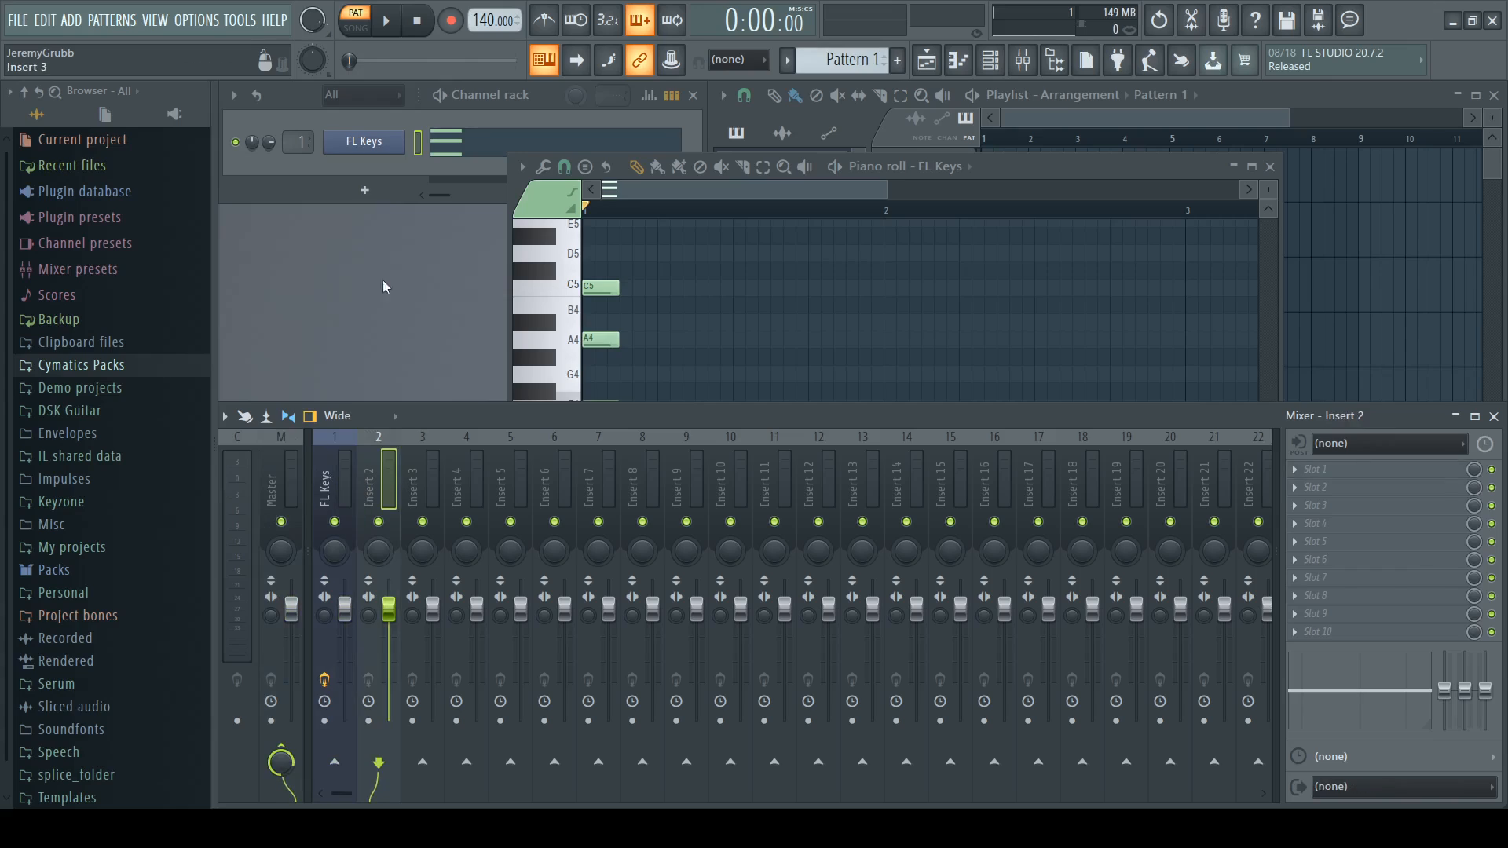
{"action": "left_click", "coordinate": [345, 475]}
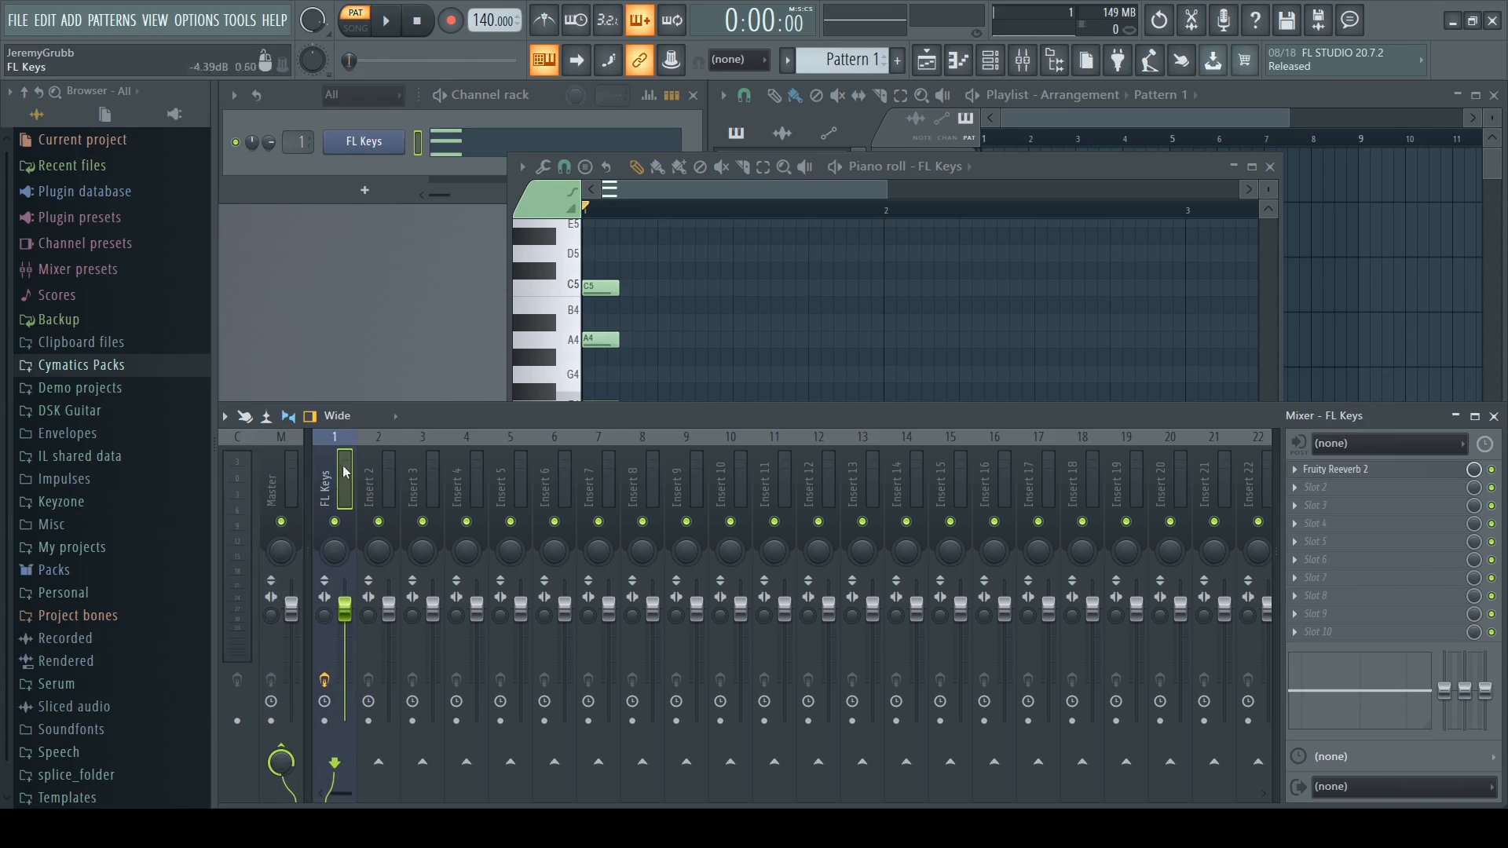
{"action": "left_click", "coordinate": [380, 483]}
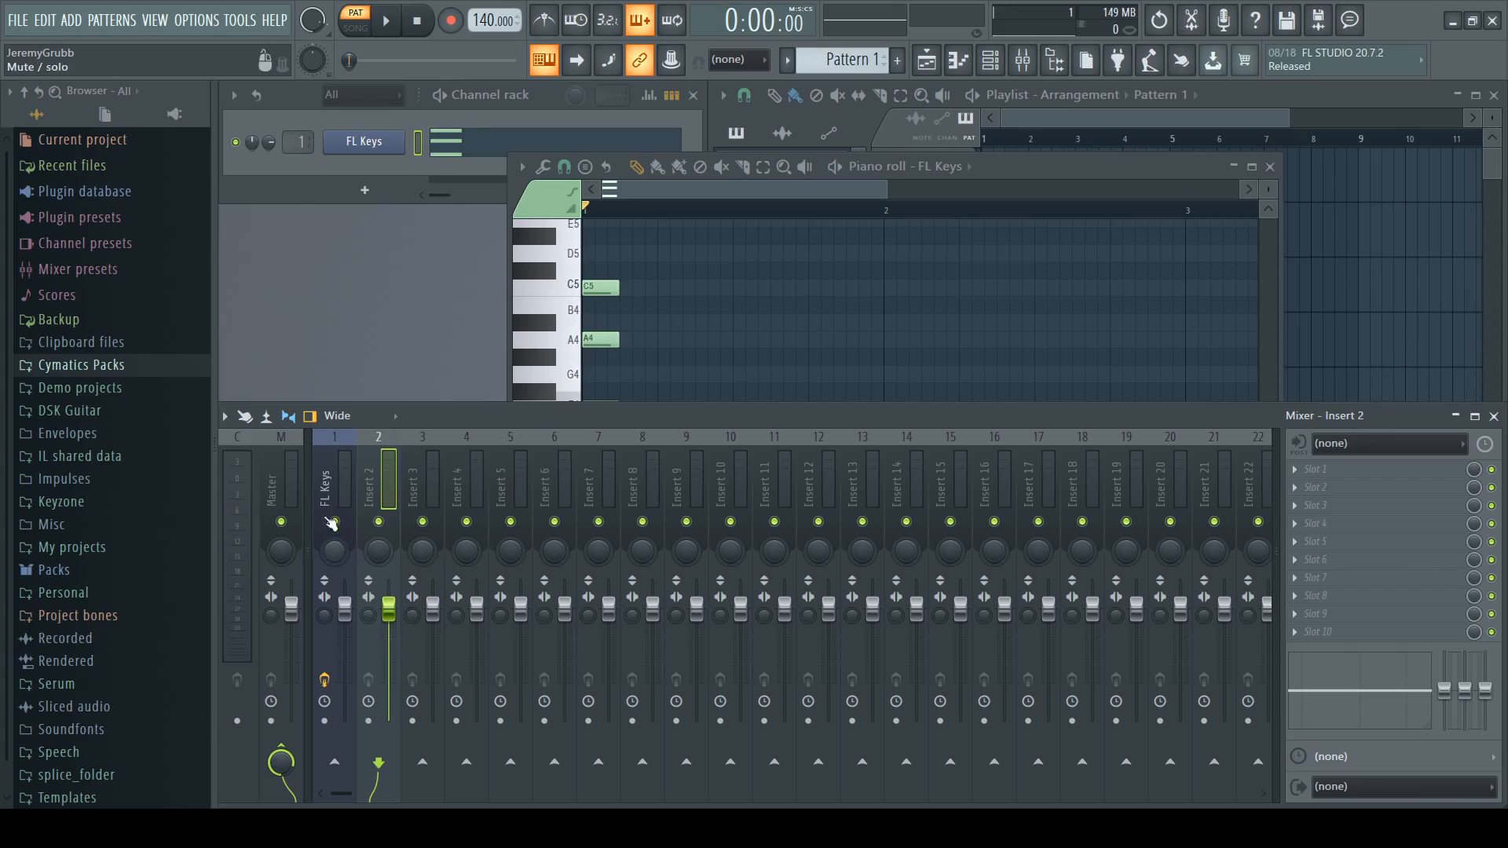
{"action": "left_click", "coordinate": [286, 492]}
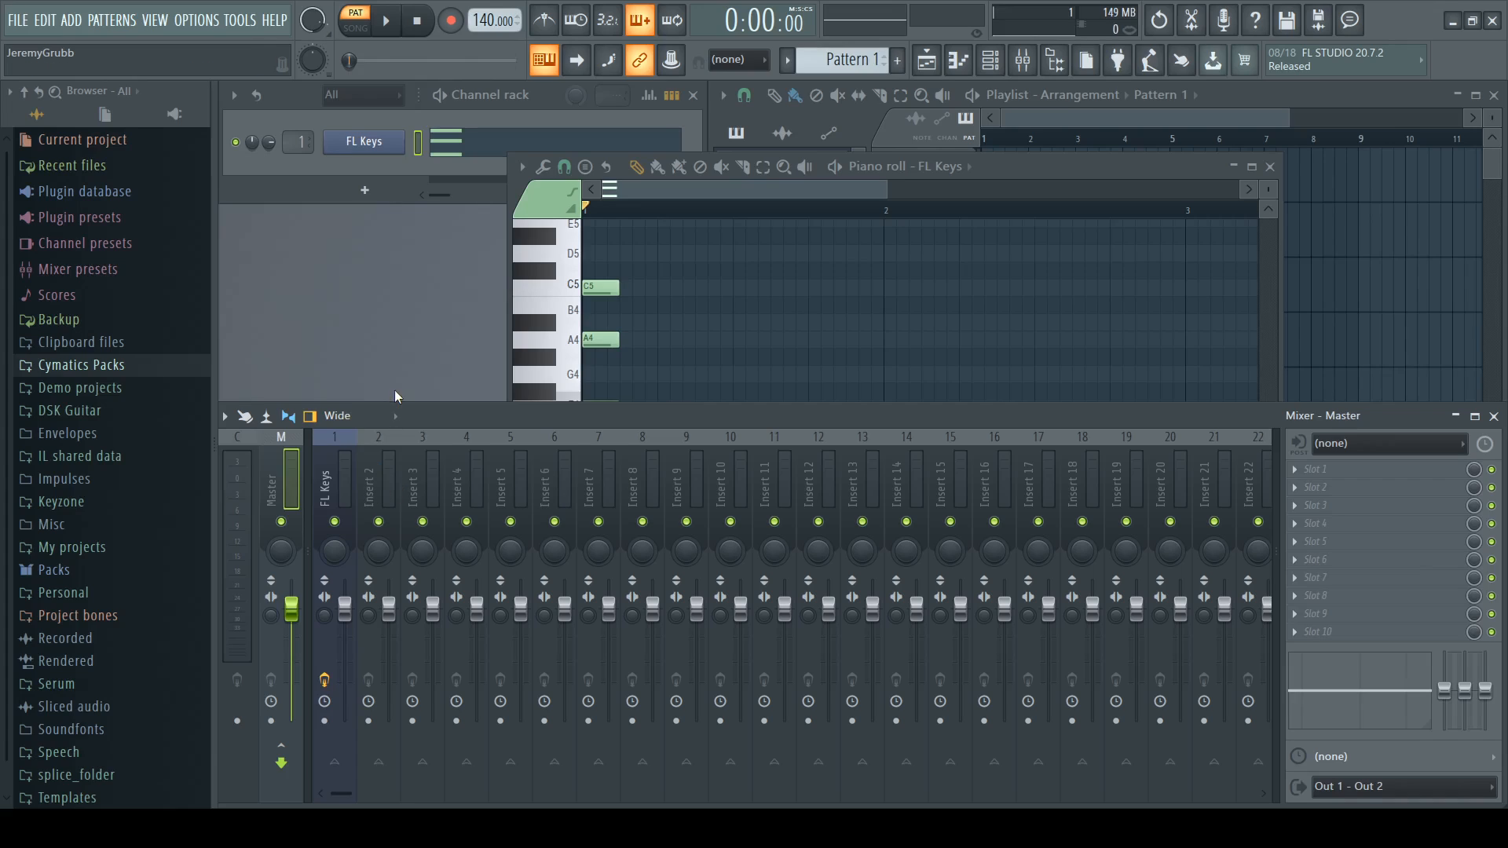
{"action": "left_click", "coordinate": [342, 494]}
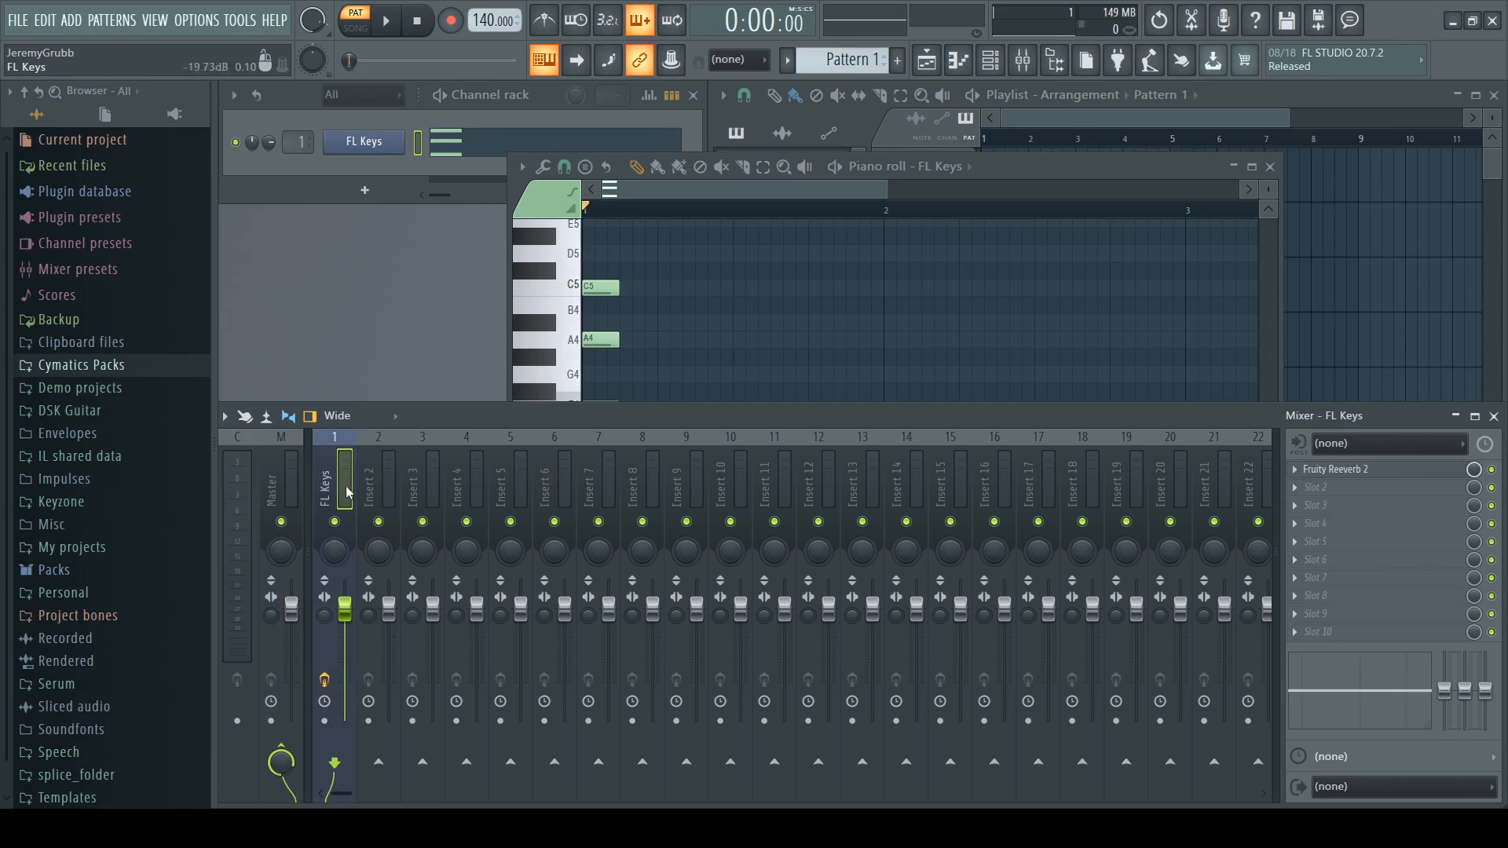
Step: Bring the full piano roll into view and lengthen the F4, A4 and C5 notes together to fill bar 1
{"action": "left_click_drag", "start_coordinate": [1005, 167], "coordinate": [1029, 100]}
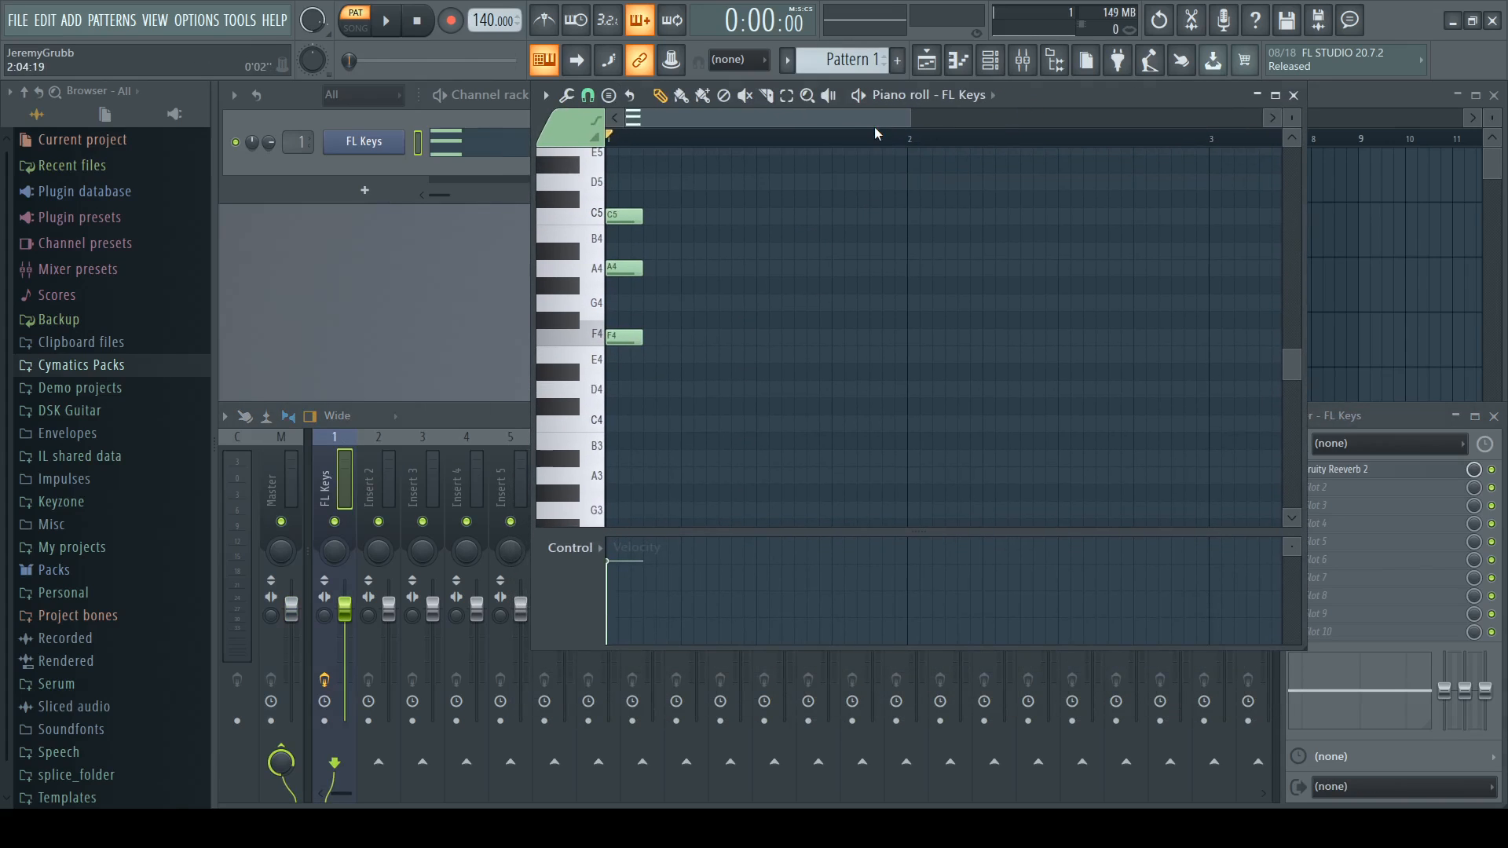
{"action": "scroll", "coordinate": [805, 269], "scroll_direction": "up", "scroll_amount": 3}
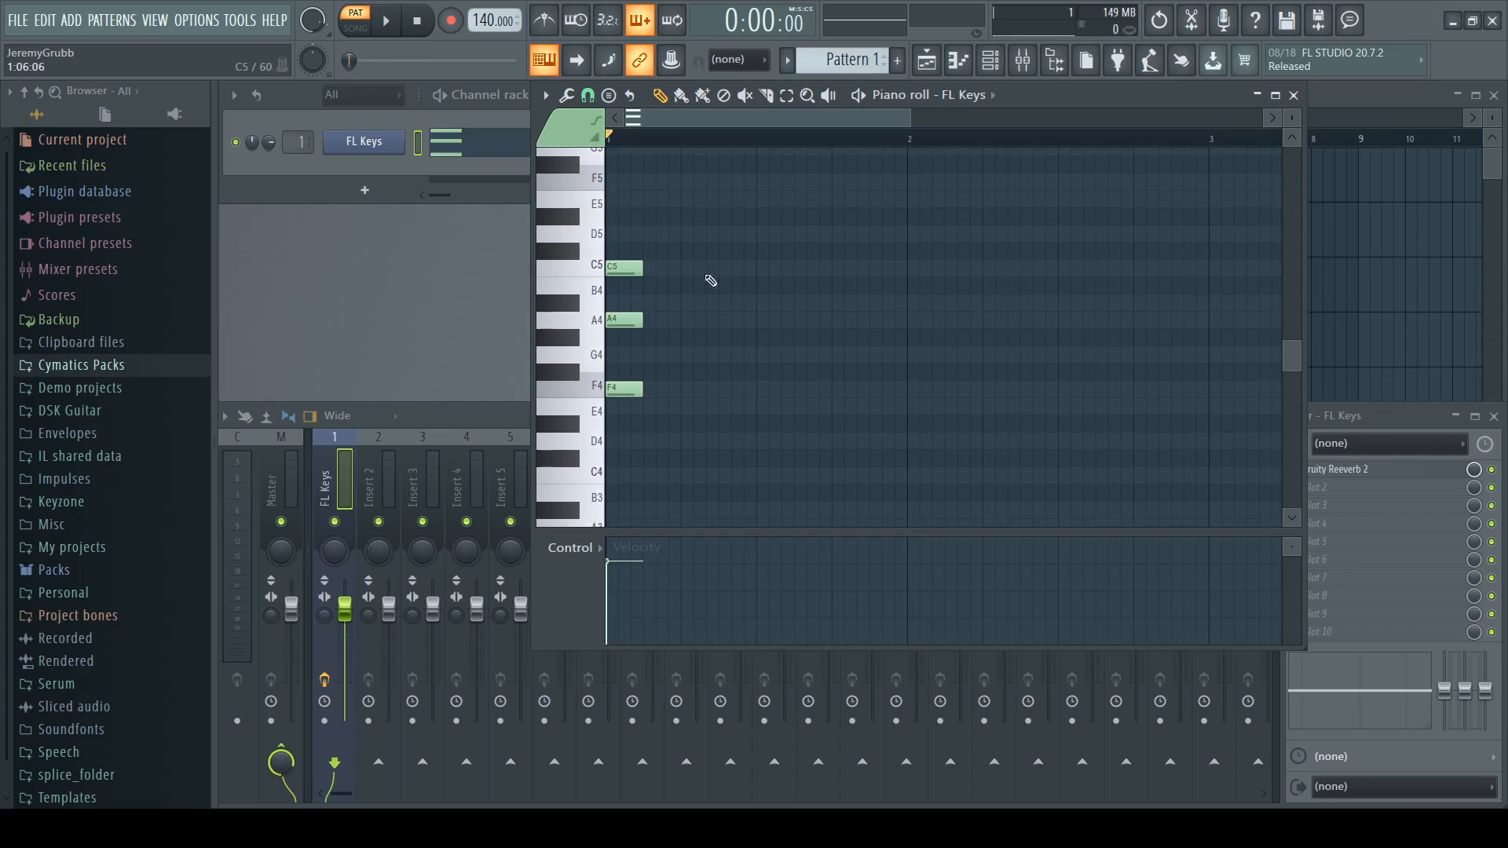
{"action": "scroll", "coordinate": [675, 260], "scroll_direction": "down", "scroll_amount": 3}
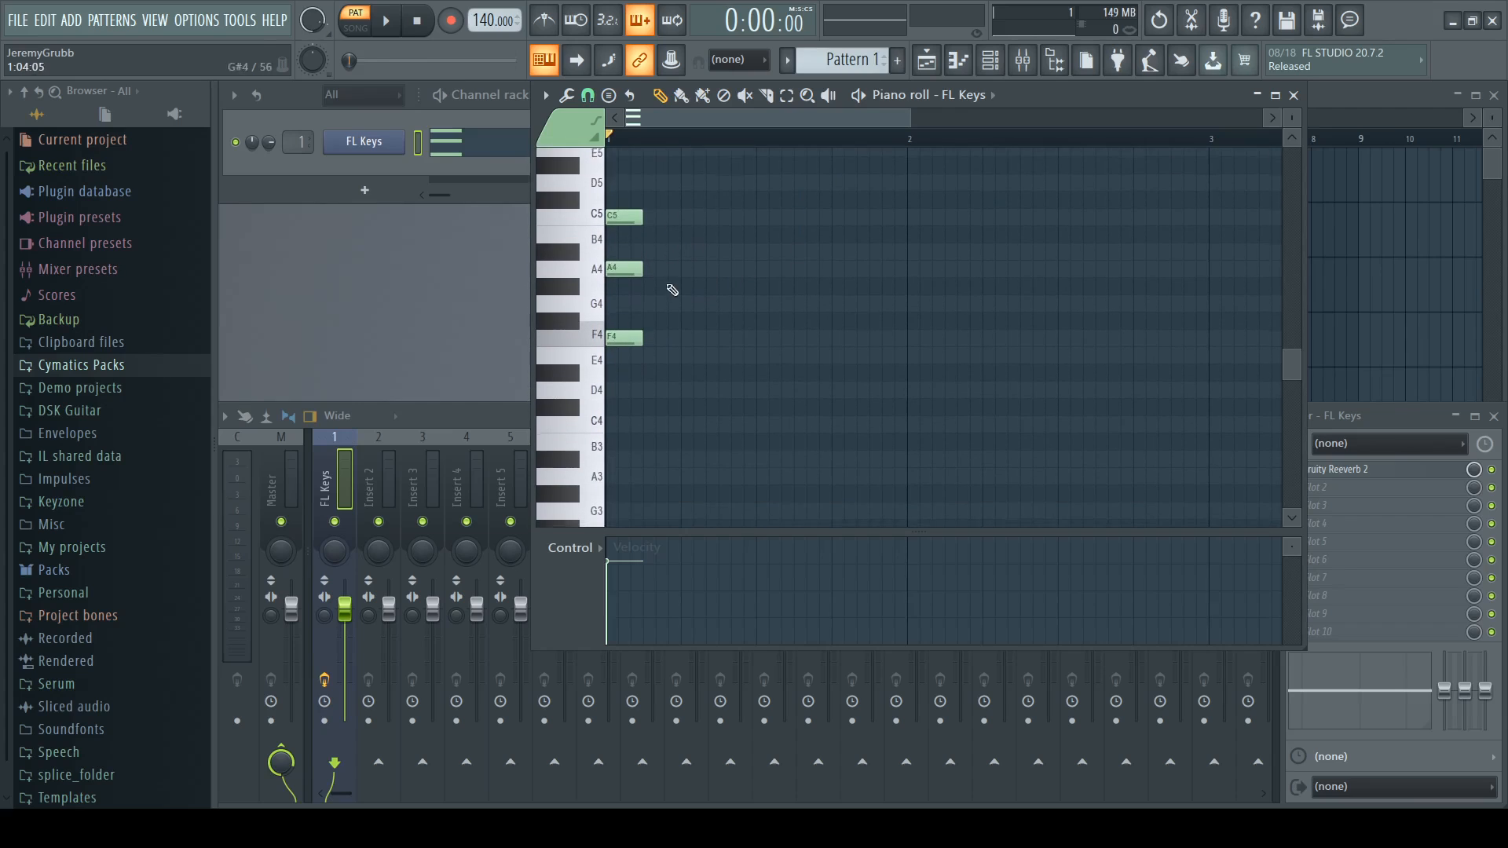
{"action": "scroll", "coordinate": [669, 287], "scroll_direction": "up", "scroll_amount": 2}
{"action": "left_click_drag", "start_coordinate": [705, 121], "coordinate": [756, 131]}
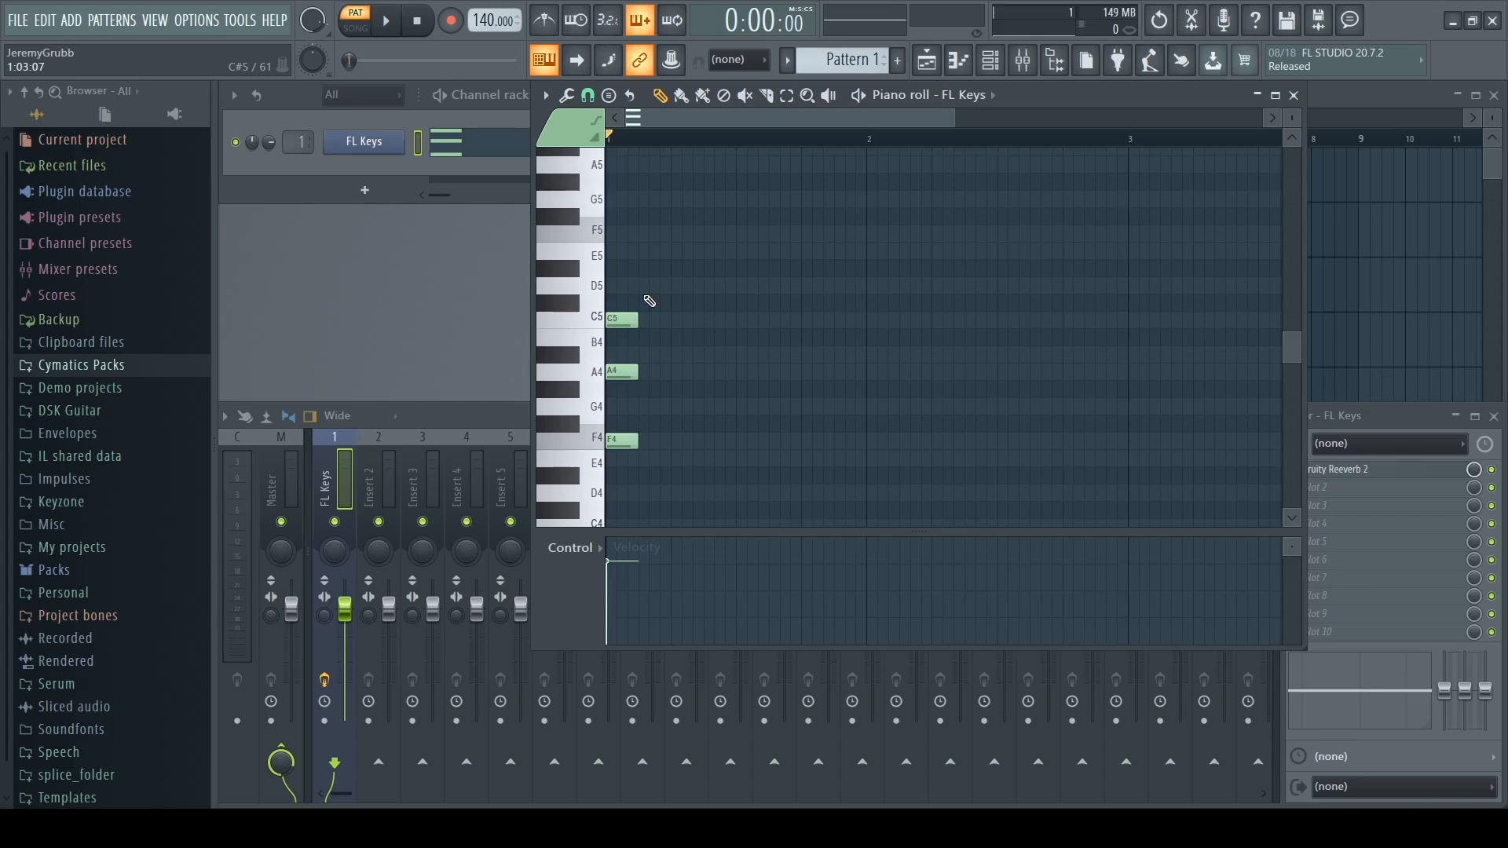
{"action": "left_click_drag", "start_coordinate": [632, 283], "coordinate": [865, 450]}
{"action": "left_click", "coordinate": [894, 377], "text": "ctrl"}
{"action": "scroll", "coordinate": [850, 124], "scroll_direction": "down", "scroll_amount": 3}
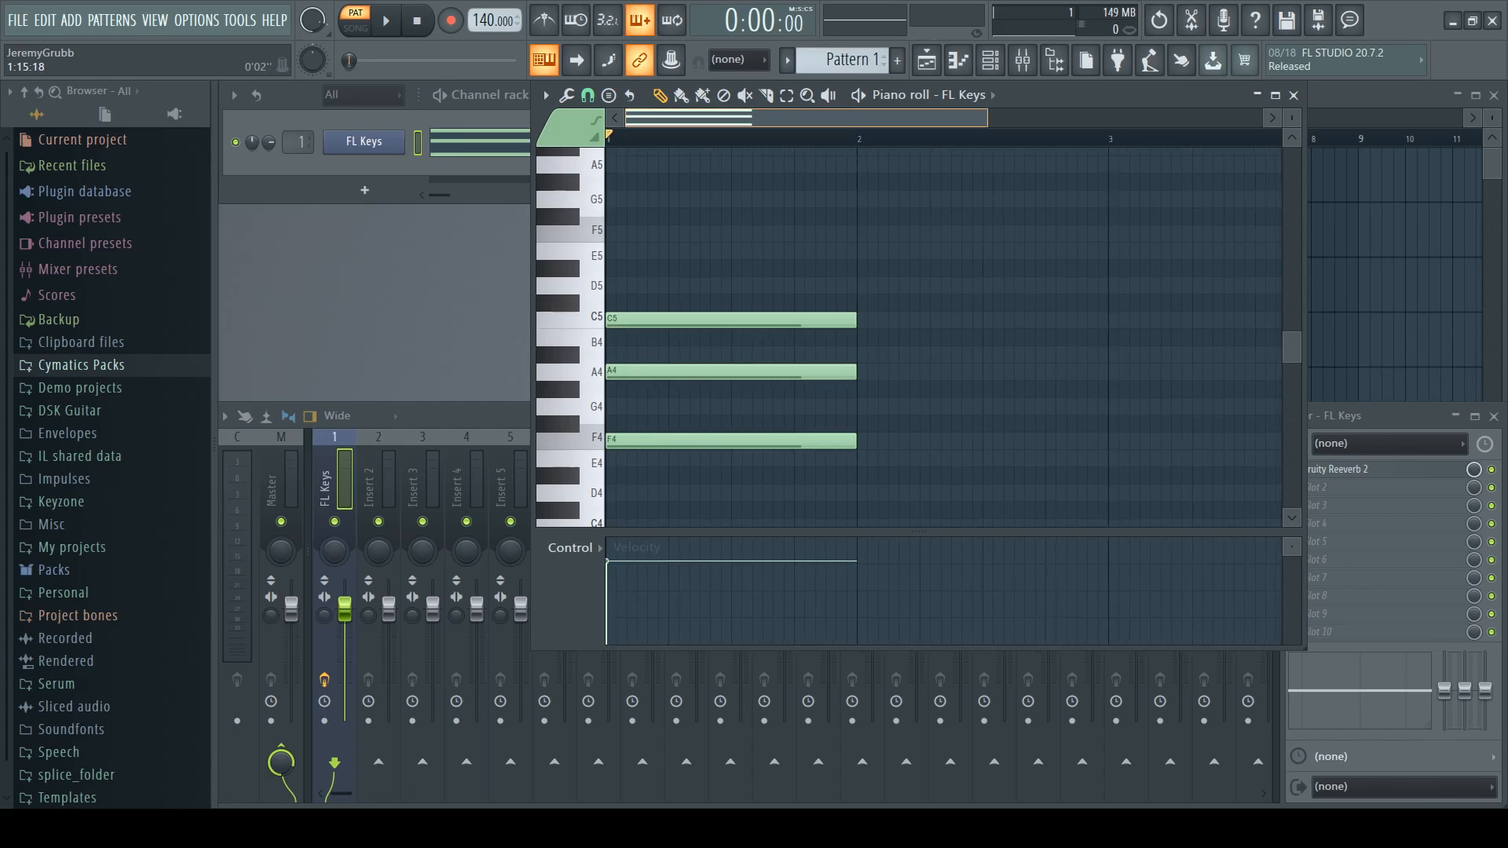
Step: Preview root pitches, draw one-bar notes D4, A3 and A#3 in bars 2, 3 and 4, and play the pattern
{"action": "scroll", "coordinate": [831, 243], "scroll_direction": "down", "scroll_amount": 2}
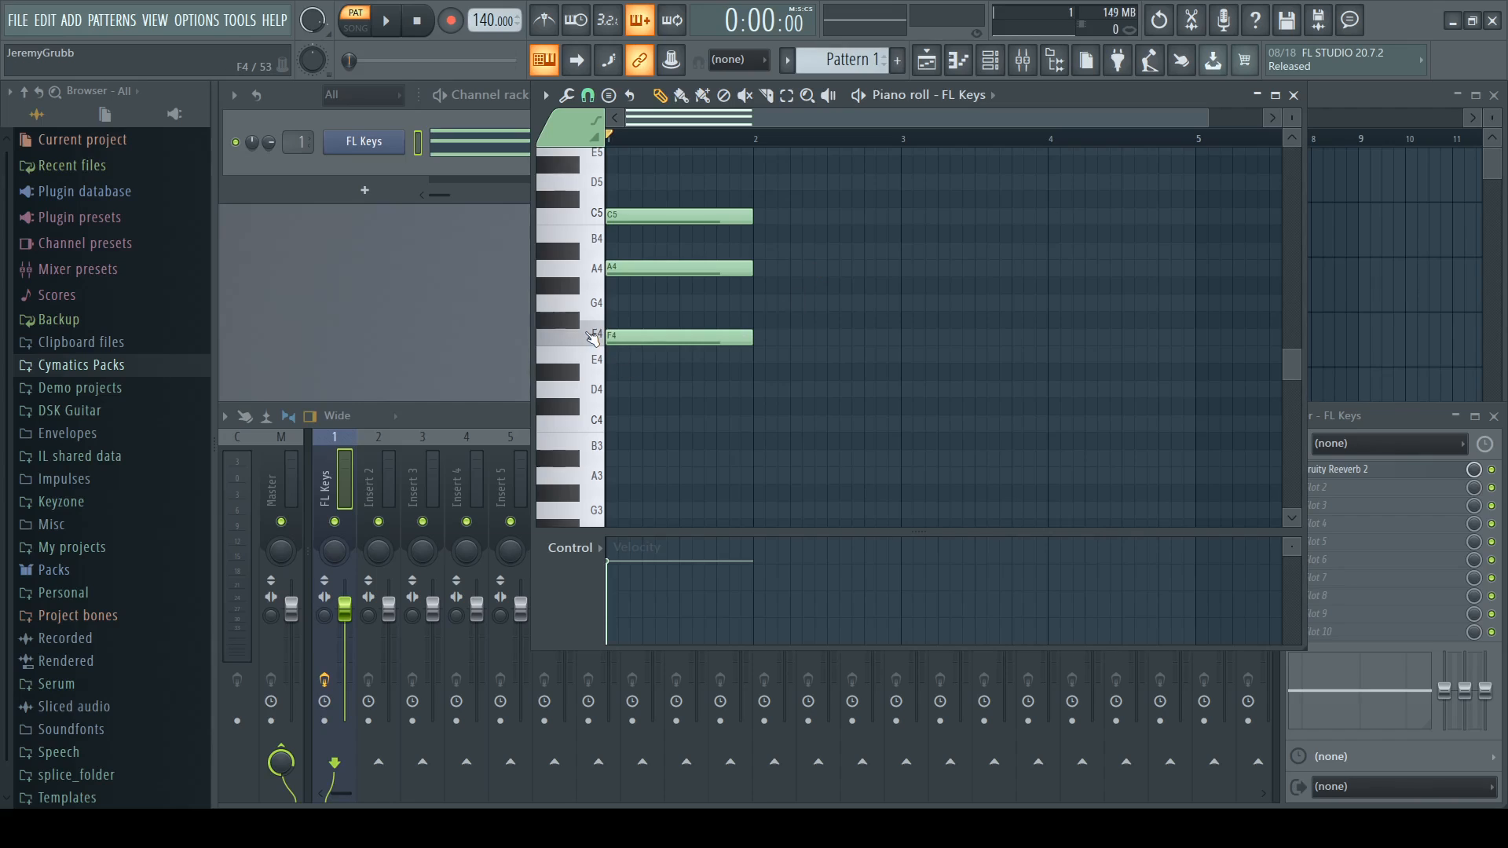
{"action": "left_click", "coordinate": [596, 338]}
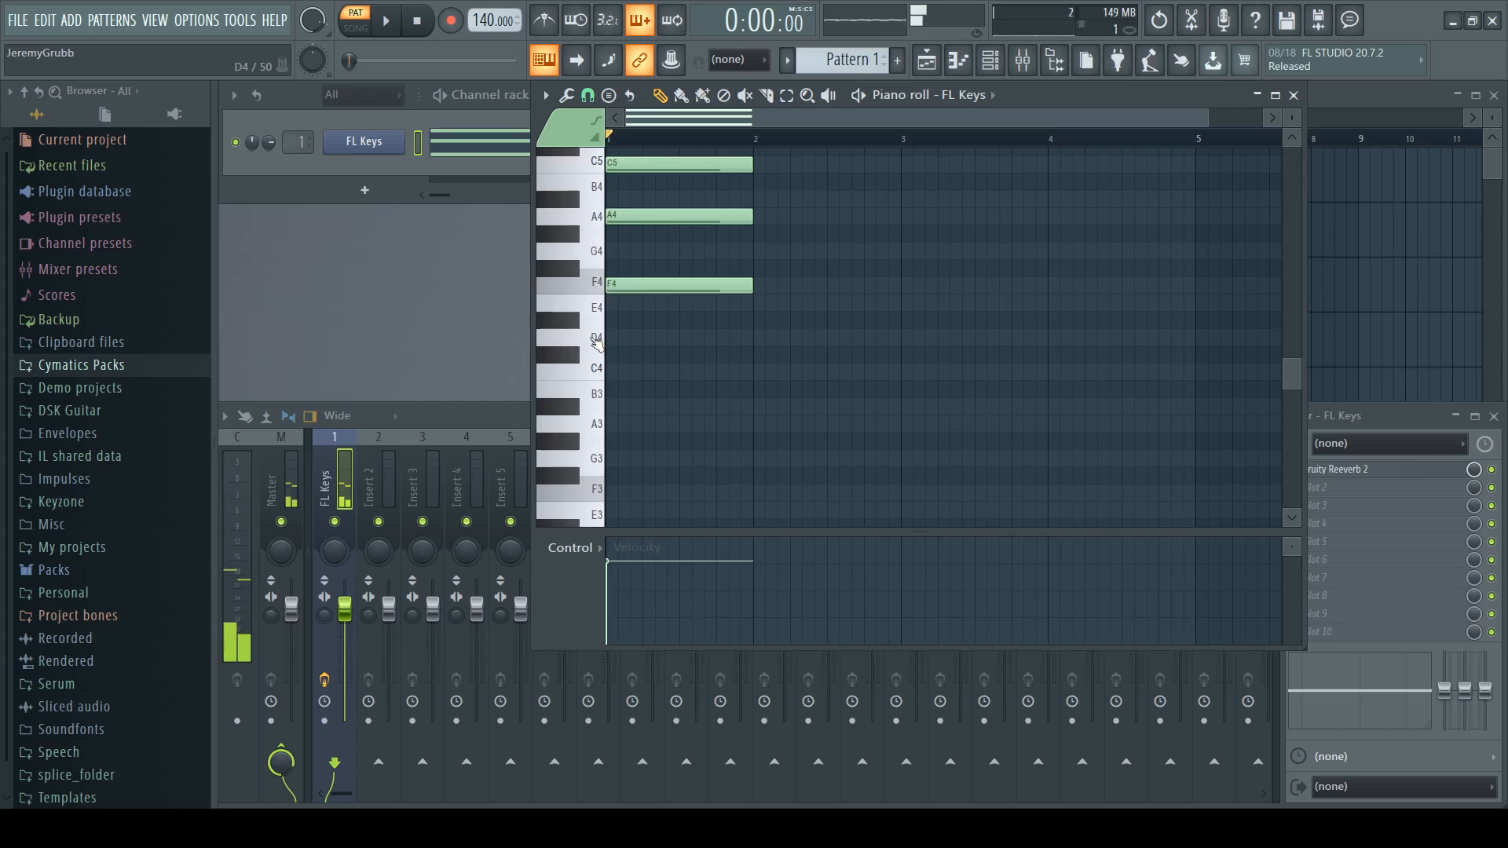
{"action": "left_click", "coordinate": [597, 343]}
{"action": "left_click", "coordinate": [596, 431]}
{"action": "left_click", "coordinate": [573, 408]}
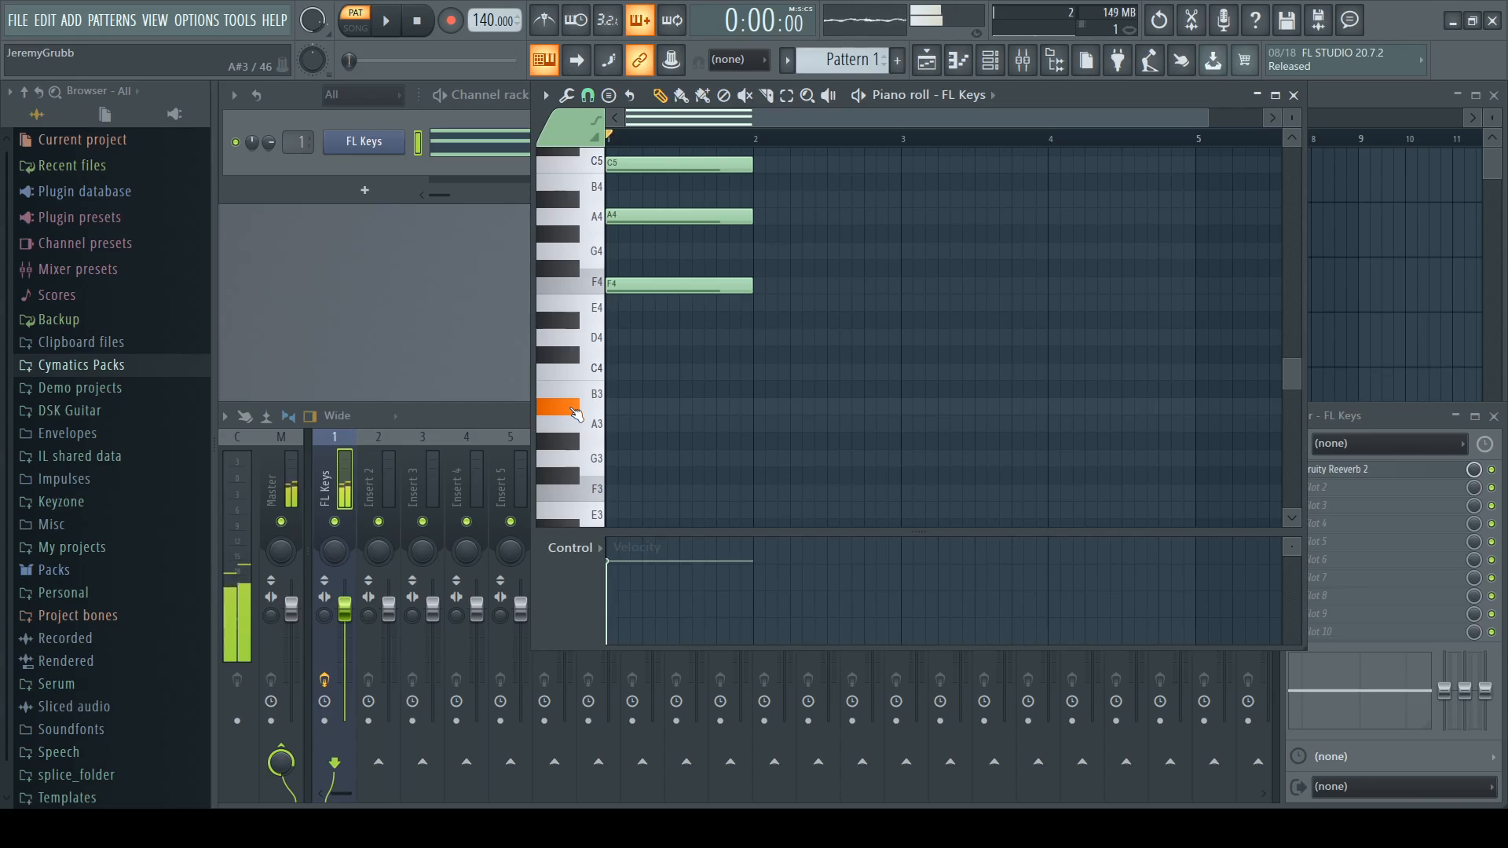
{"action": "left_click", "coordinate": [761, 339]}
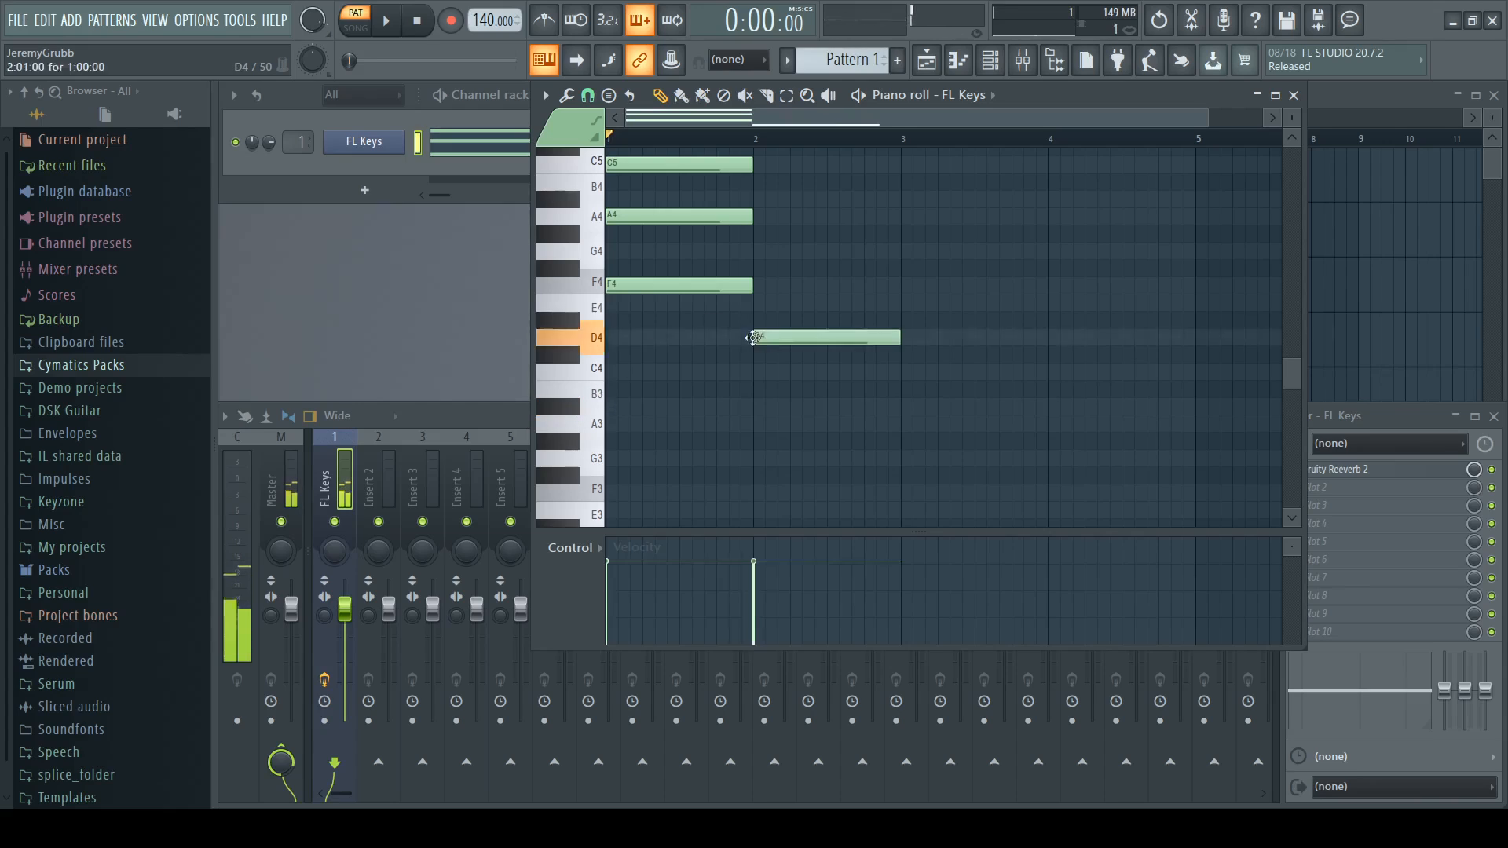
{"action": "left_click", "coordinate": [911, 428]}
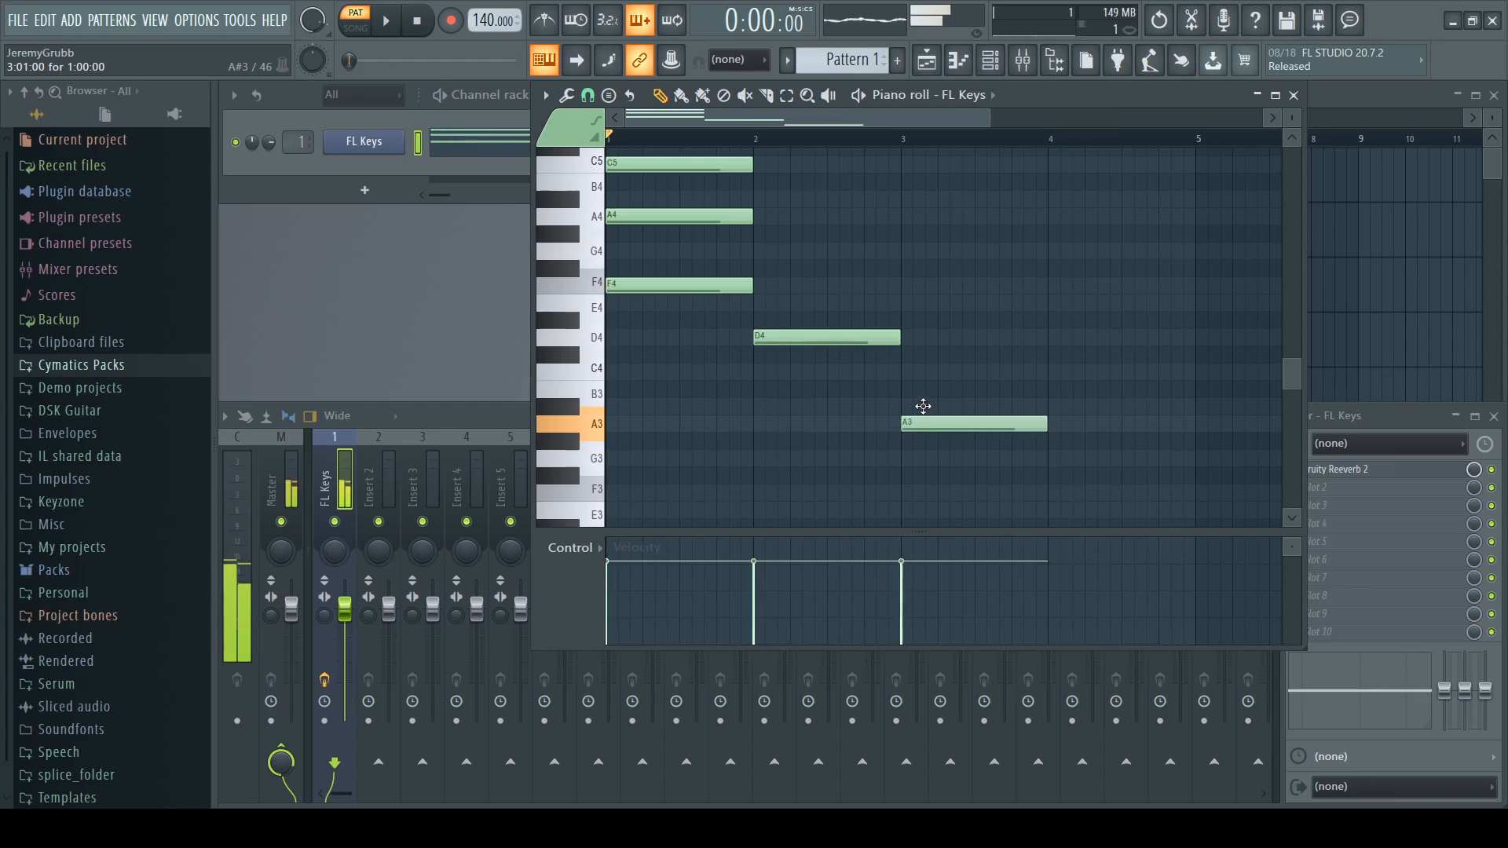
{"action": "left_click_drag", "start_coordinate": [919, 408], "coordinate": [924, 426]}
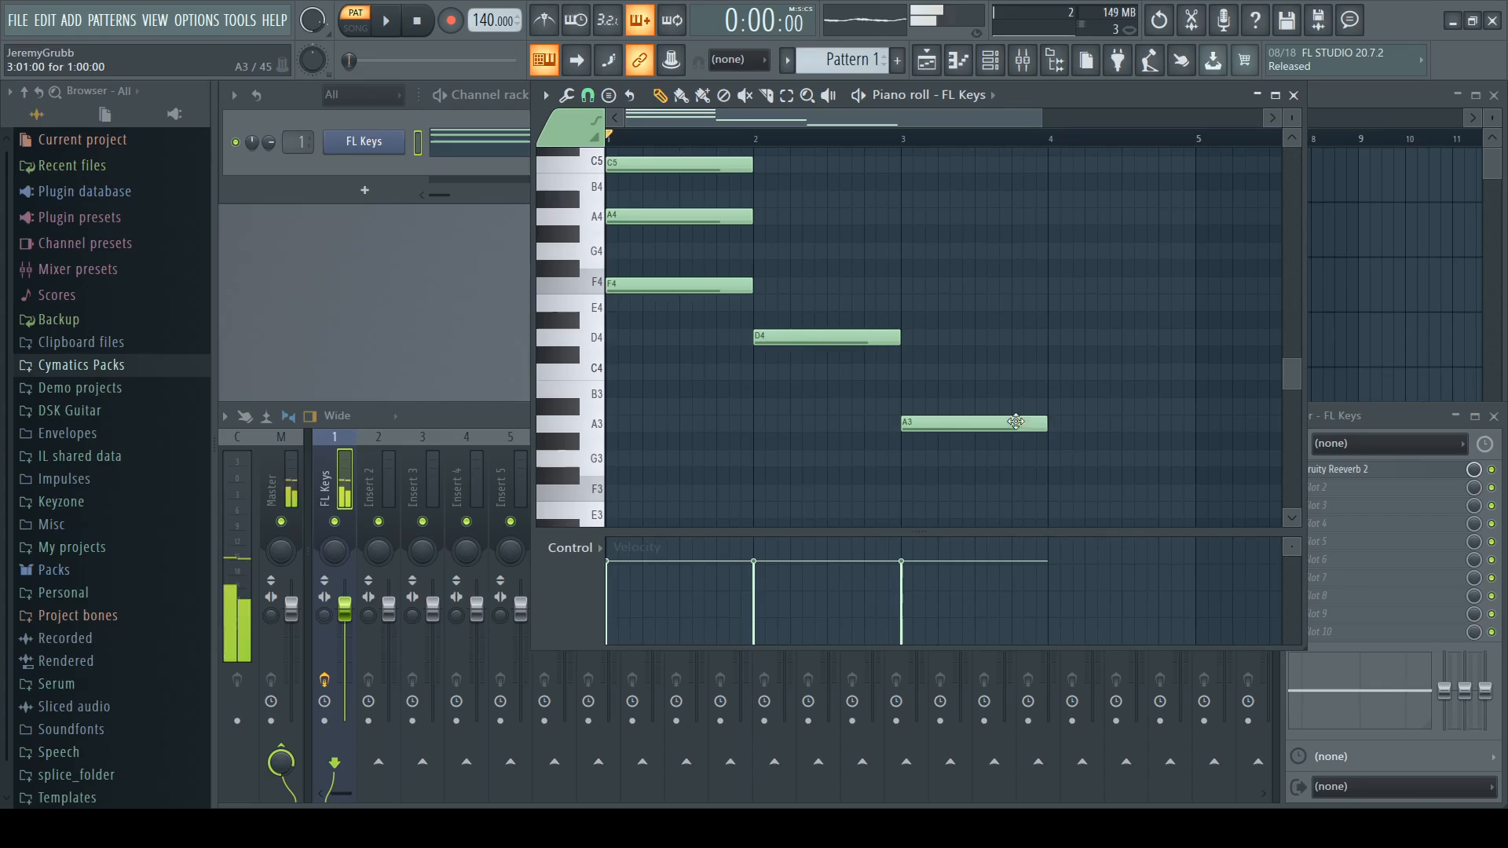
{"action": "left_click", "coordinate": [1055, 409]}
{"action": "left_click_drag", "start_coordinate": [1121, 405], "coordinate": [1115, 405]}
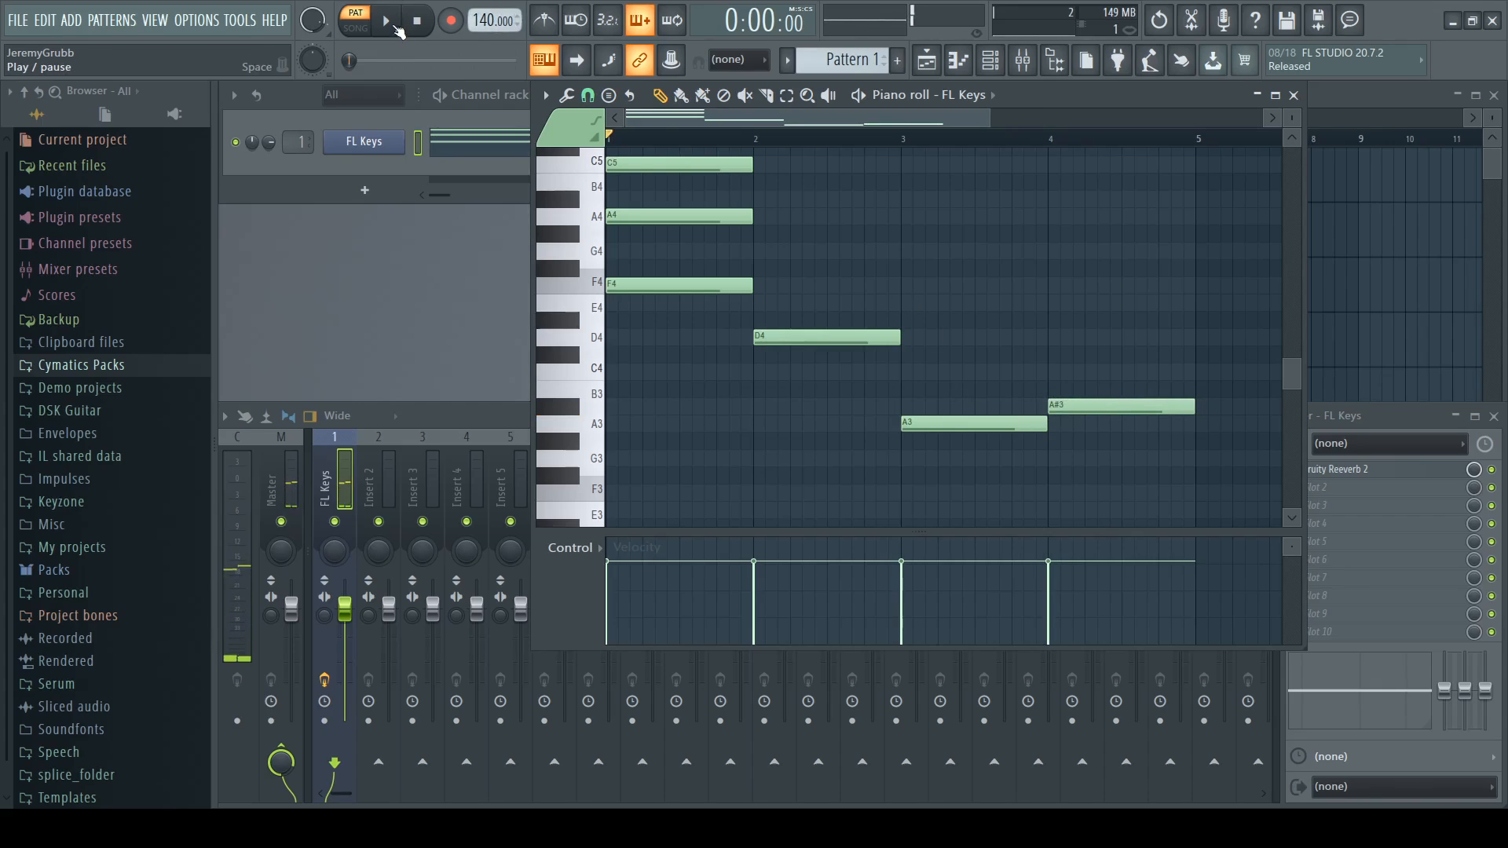
{"action": "left_click", "coordinate": [387, 22]}
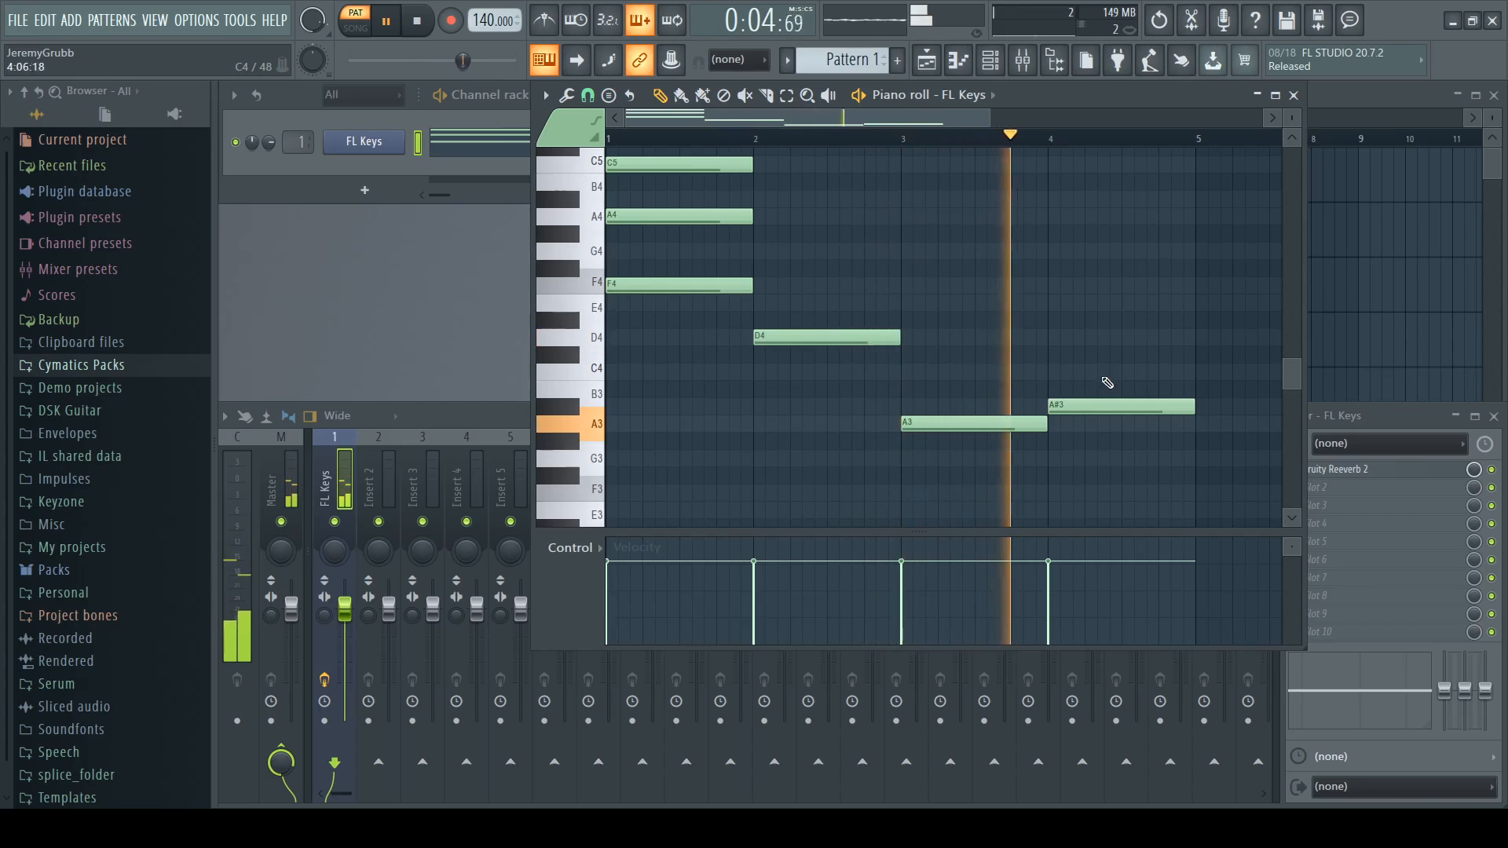
{"action": "key", "text": "space"}
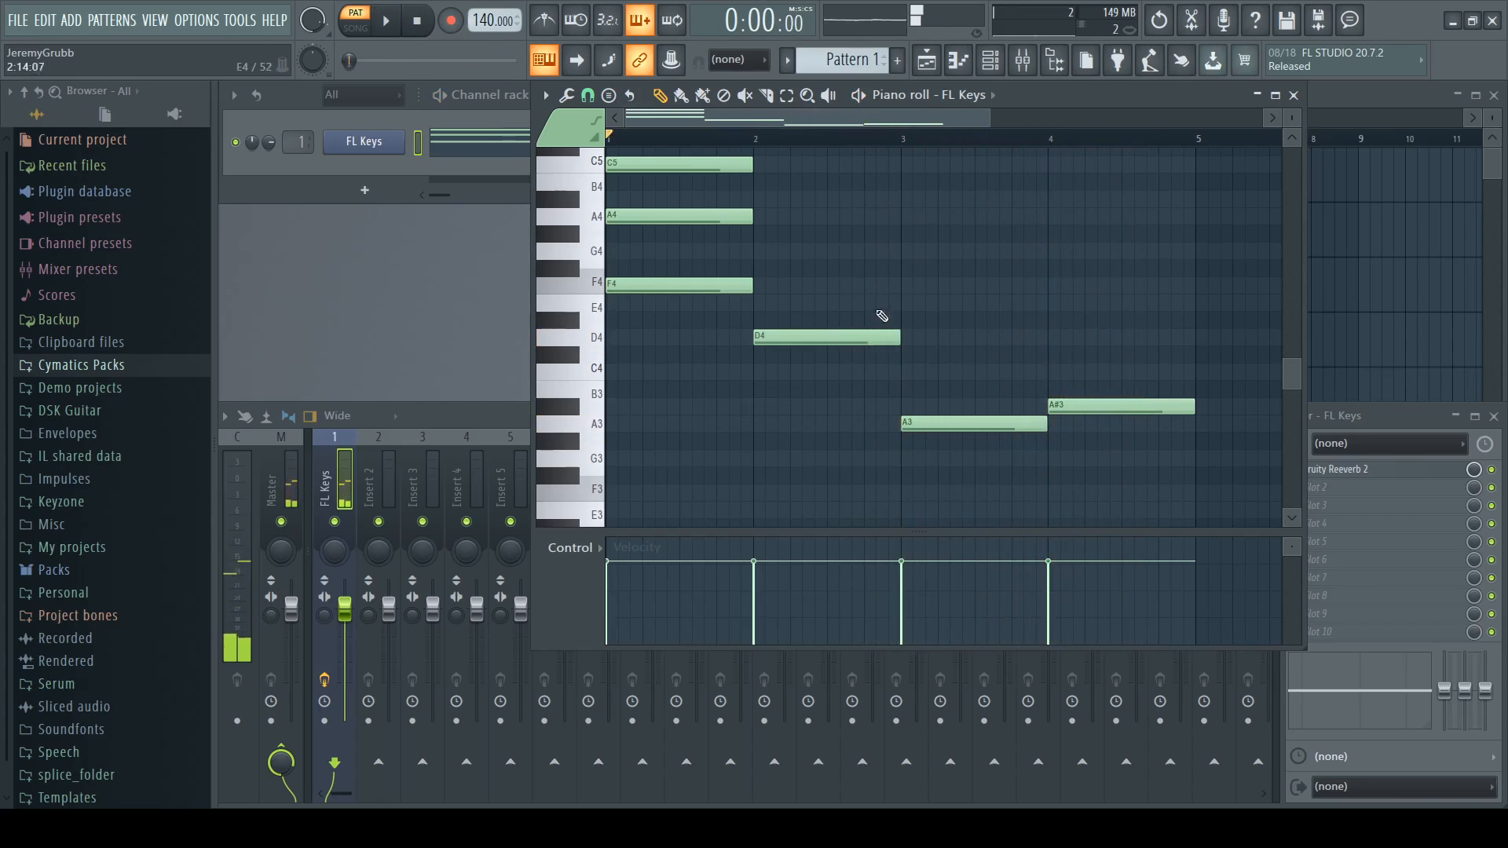
Step: Stack one-bar F#4 and A4 notes above the D4 in bar 2
{"action": "scroll", "coordinate": [786, 335], "scroll_direction": "up", "scroll_amount": 2}
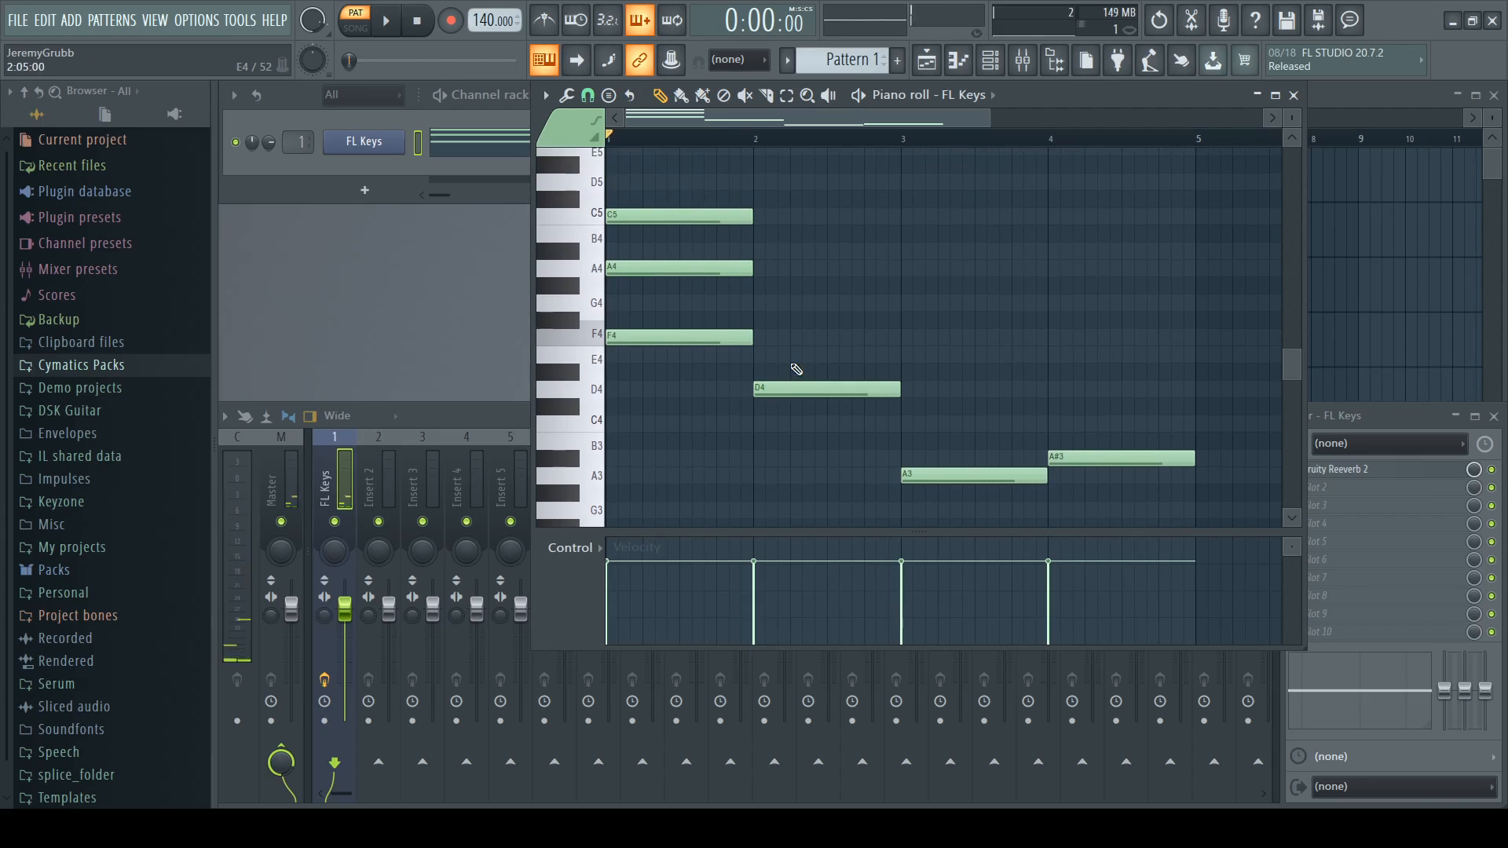
{"action": "left_click", "coordinate": [758, 323]}
{"action": "left_click", "coordinate": [797, 318]}
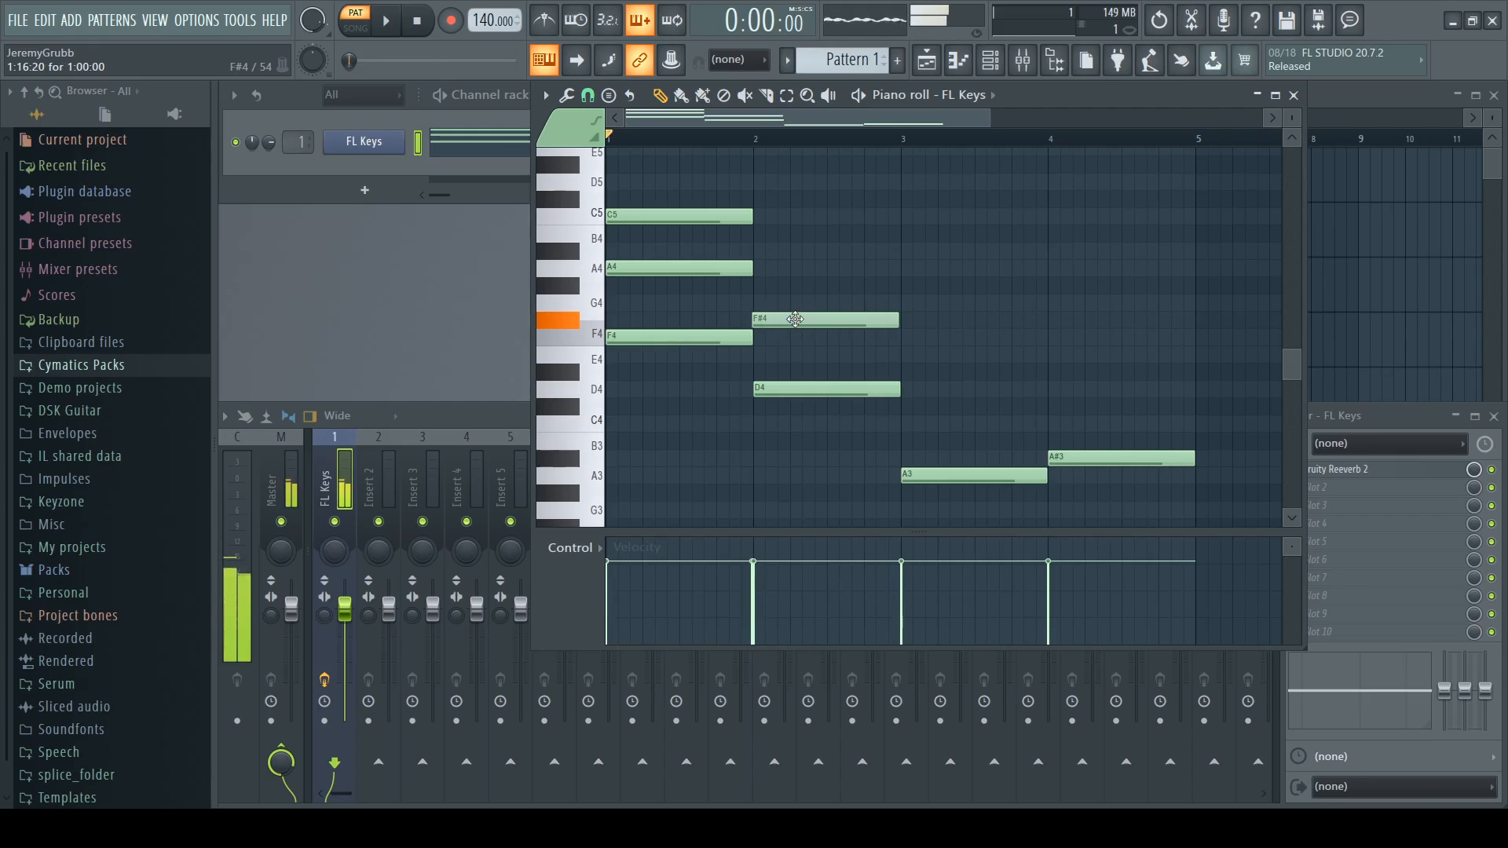
{"action": "scroll", "coordinate": [794, 330], "scroll_direction": "up", "scroll_amount": 1}
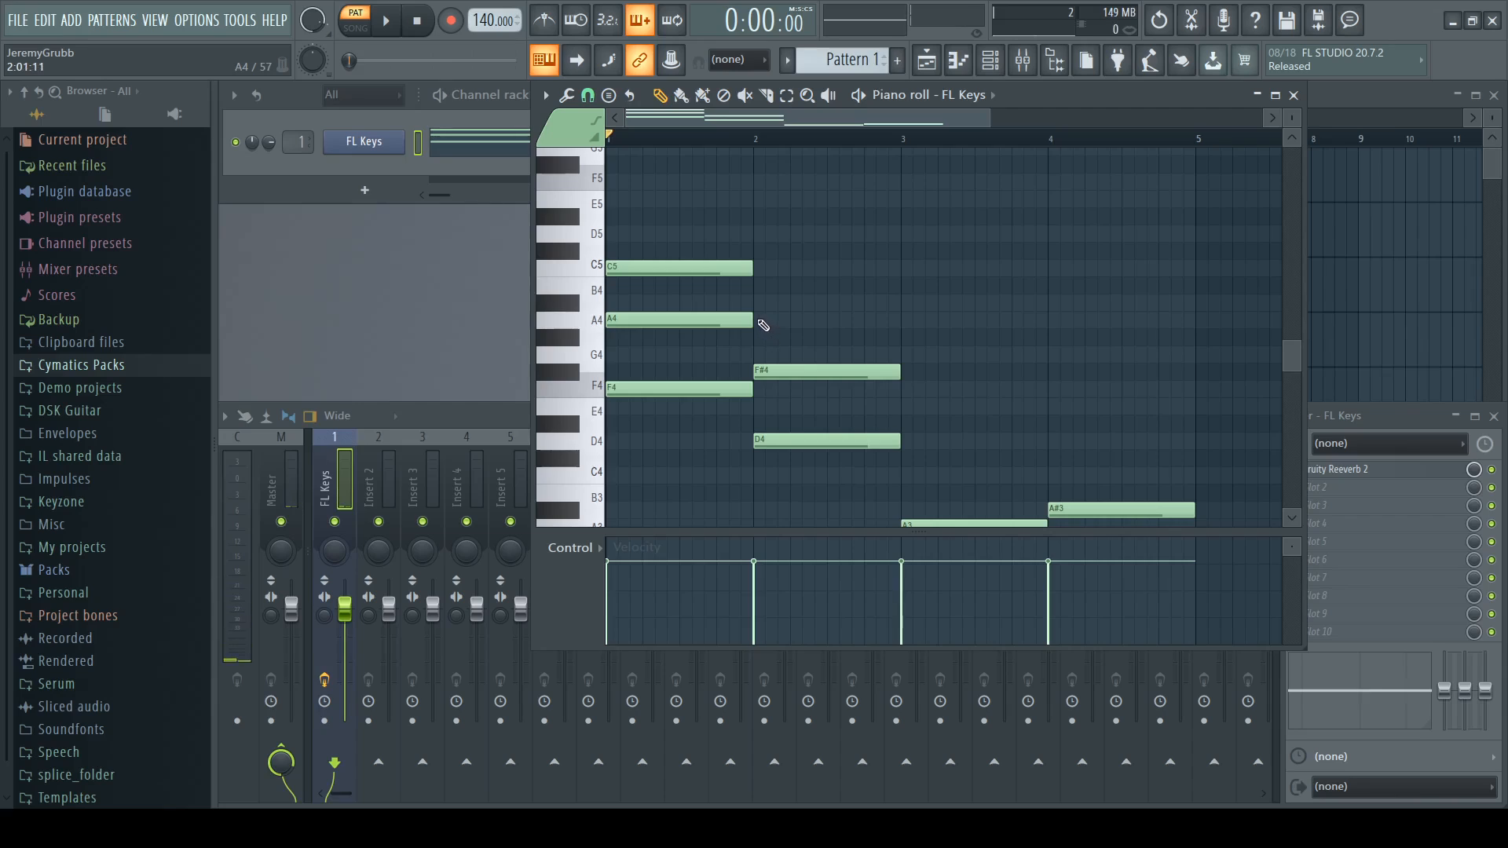
{"action": "left_click", "coordinate": [761, 322]}
{"action": "left_click", "coordinate": [796, 320]}
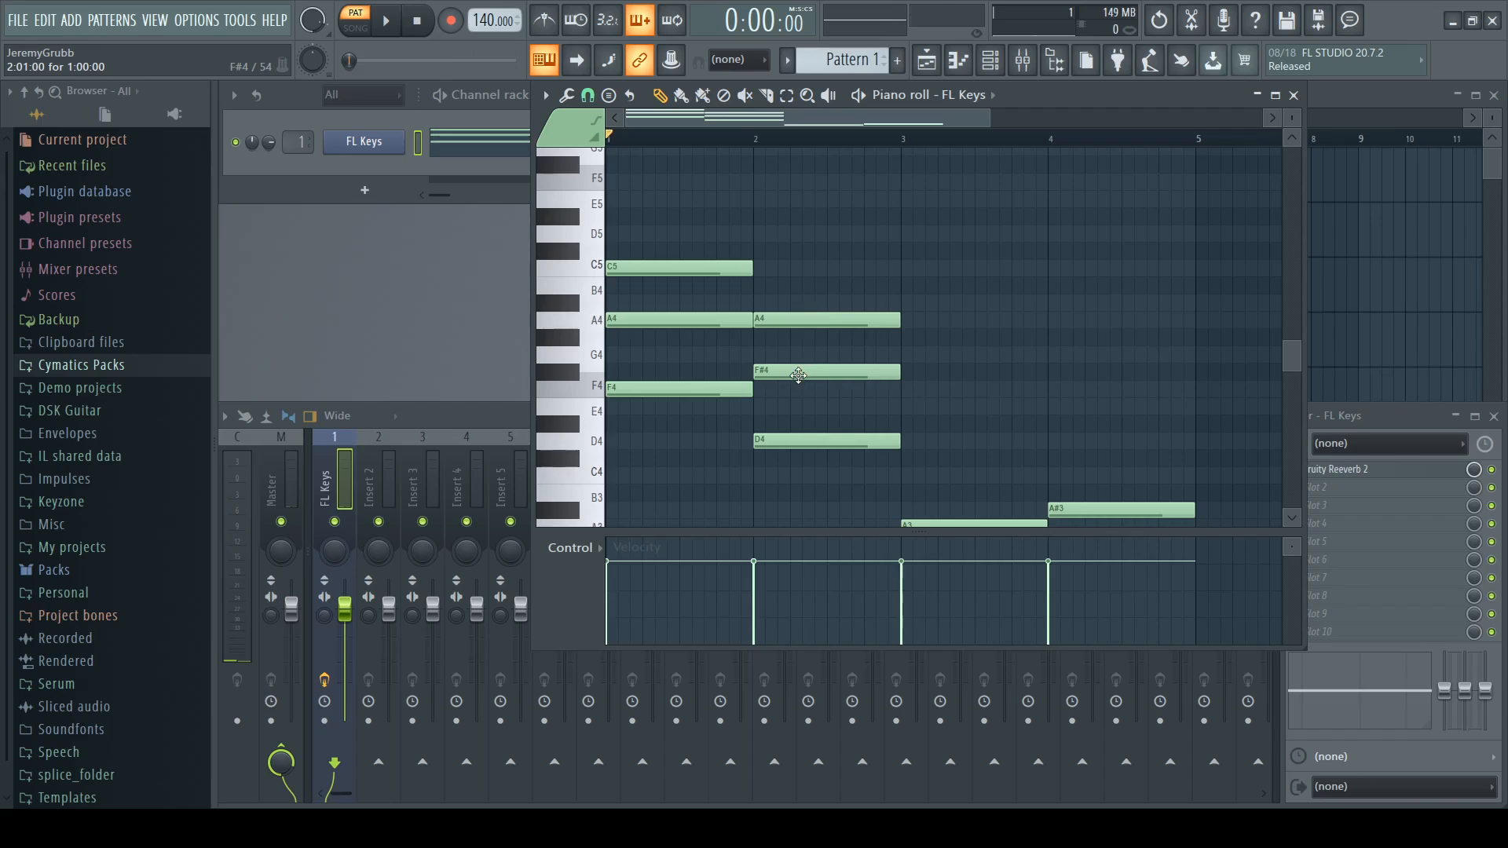
Step: Compare the bar 2 chord's middle note at F4 and F#4, and leave it on F4
{"action": "left_click_drag", "start_coordinate": [799, 376], "coordinate": [802, 393]}
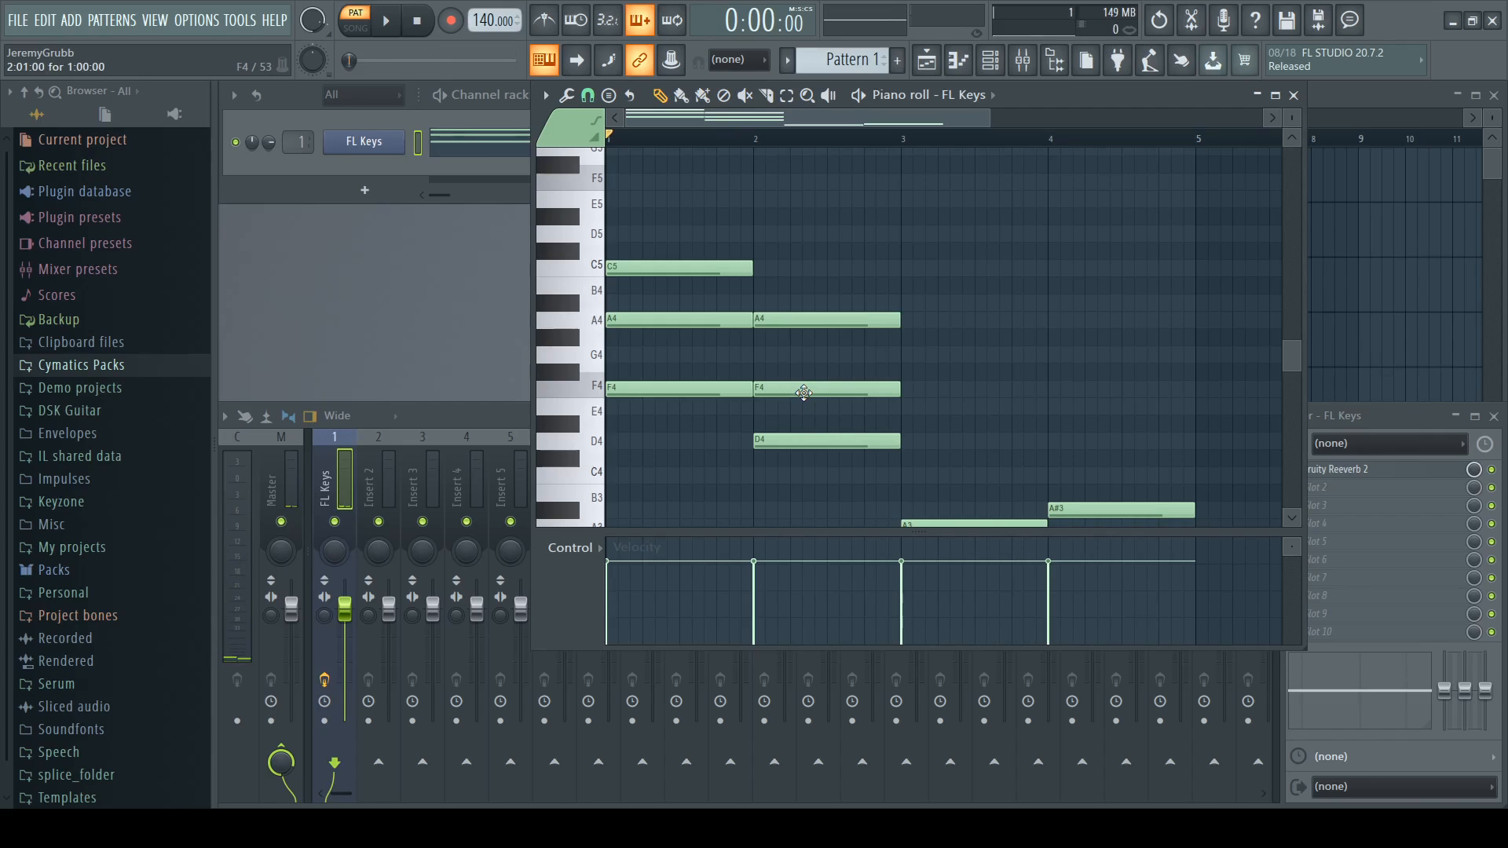
{"action": "left_click_drag", "start_coordinate": [804, 393], "coordinate": [805, 367]}
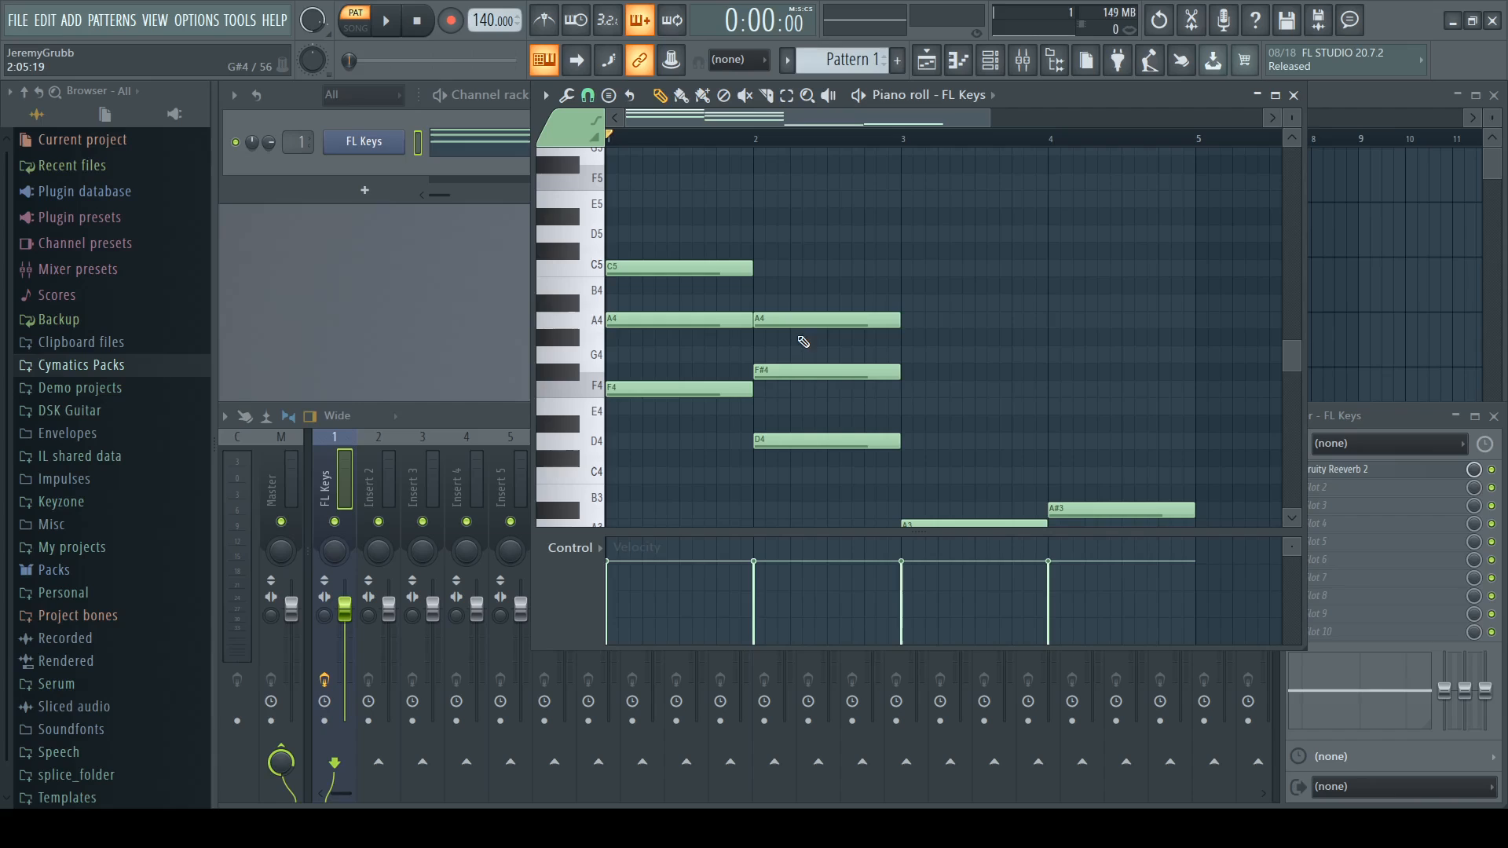
{"action": "left_click_drag", "start_coordinate": [787, 374], "coordinate": [792, 394]}
Step: Complete the chords by adding C4 and E4 above A3 in bar 3, and D4 and F4 above A#3 in bar 4
{"action": "scroll", "coordinate": [911, 397], "scroll_direction": "down", "scroll_amount": 2}
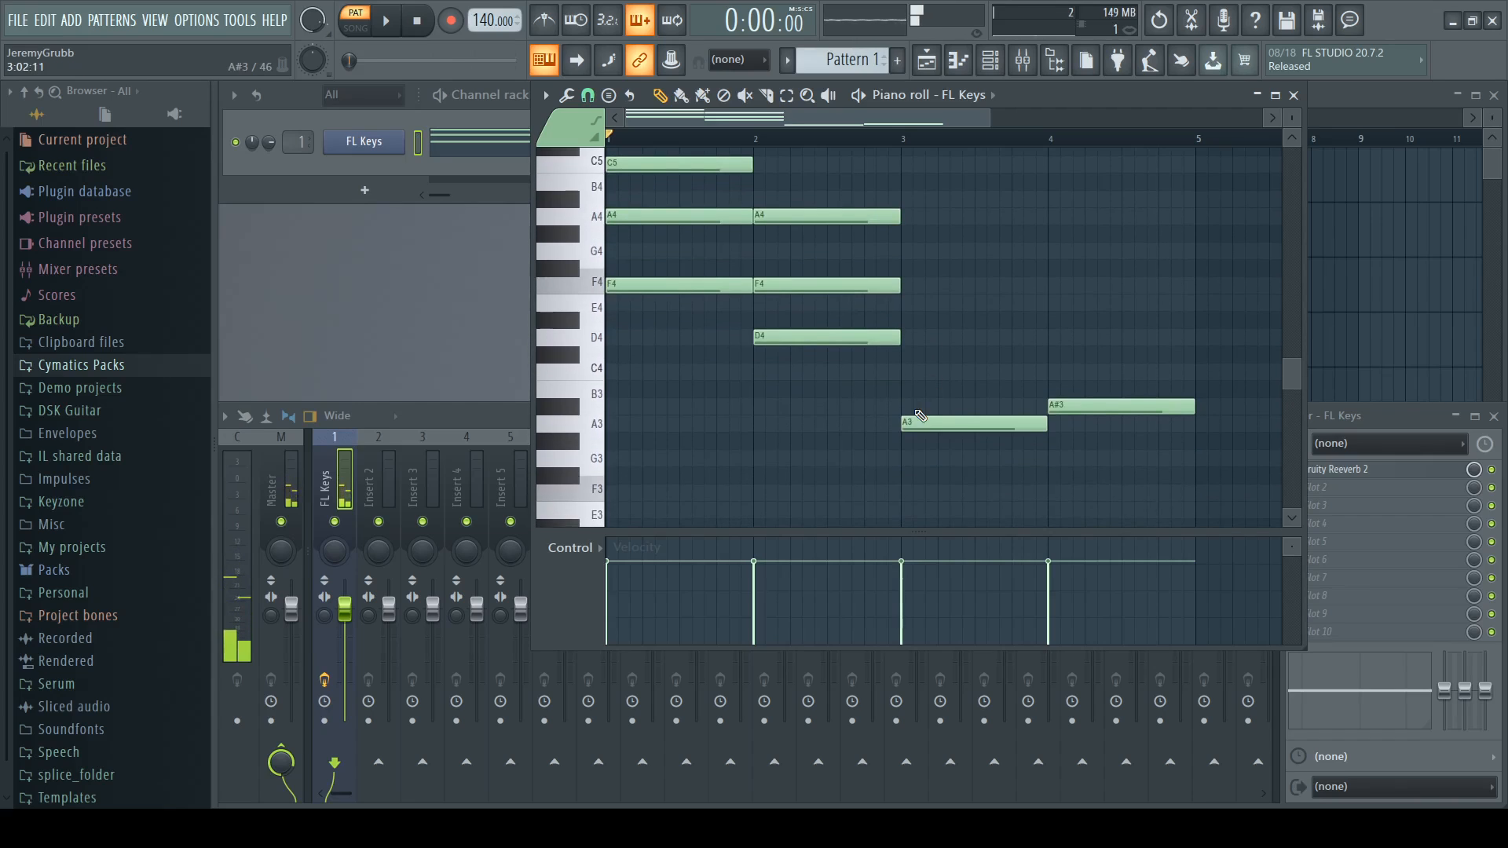
{"action": "left_click", "coordinate": [909, 371]}
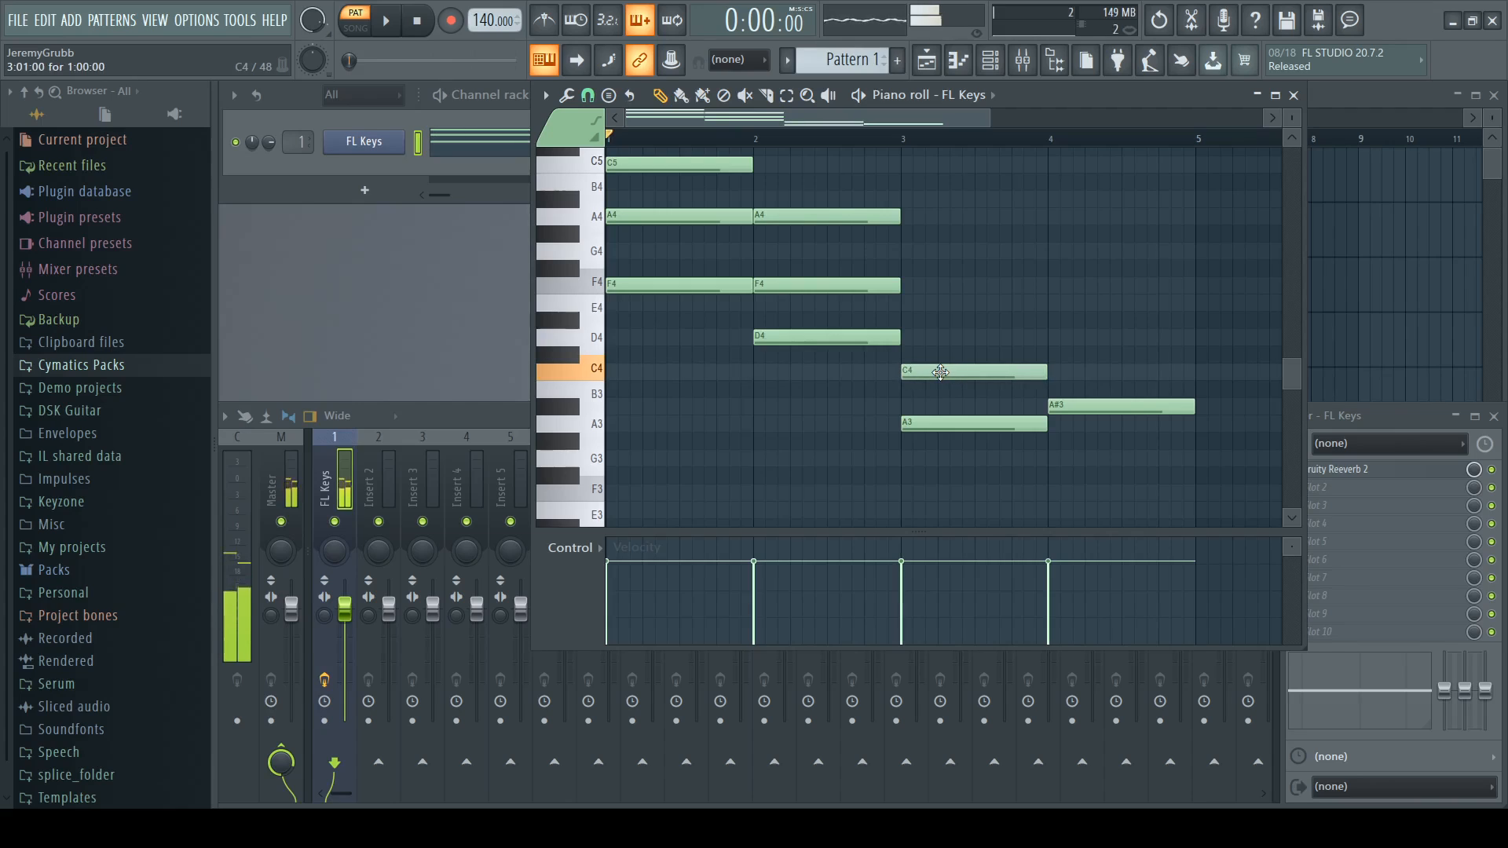
{"action": "left_click", "coordinate": [912, 305]}
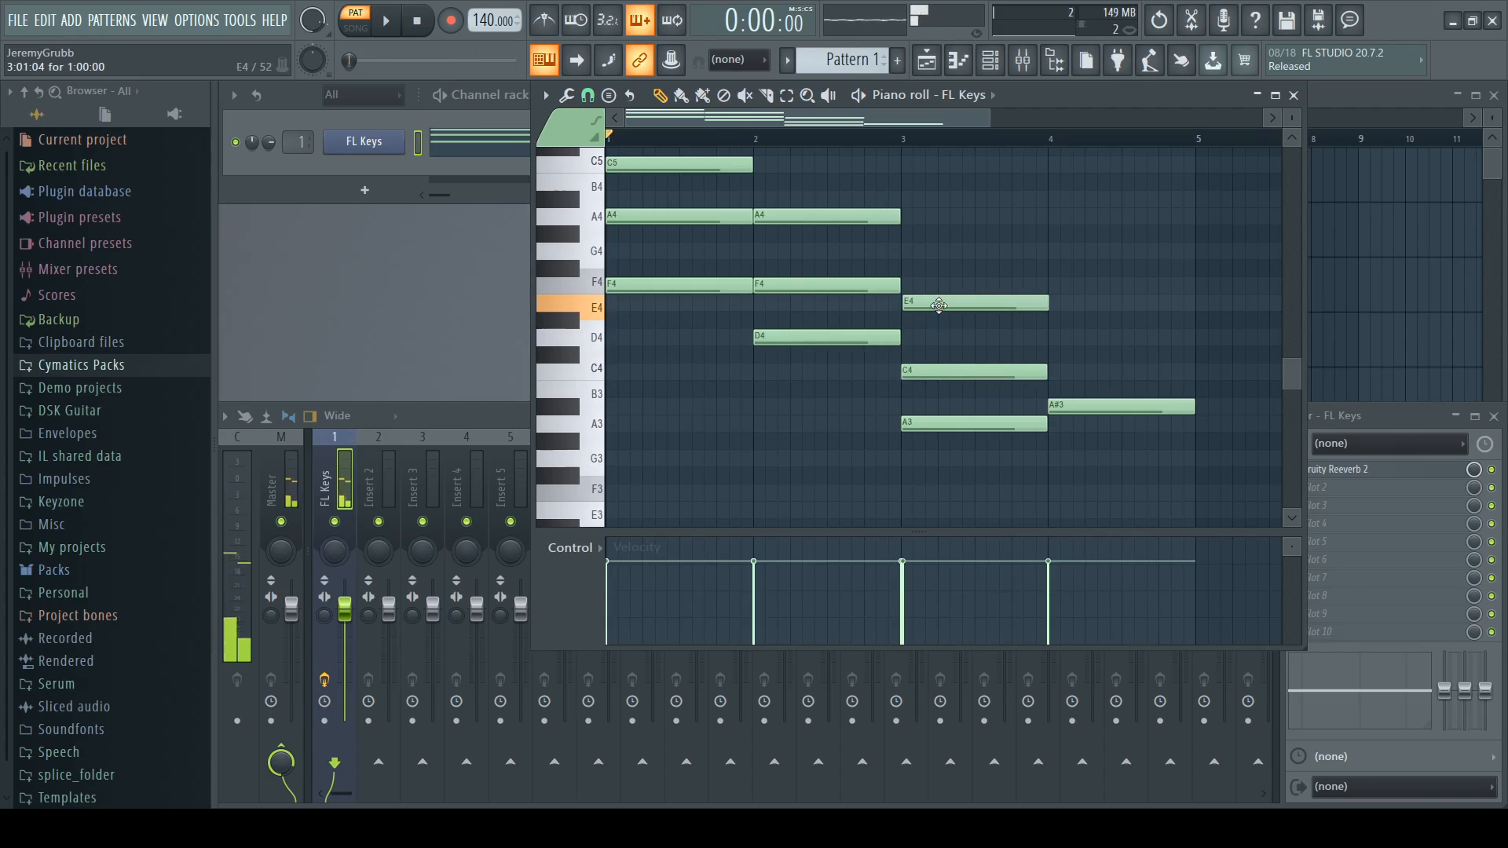
{"action": "left_click", "coordinate": [1057, 338]}
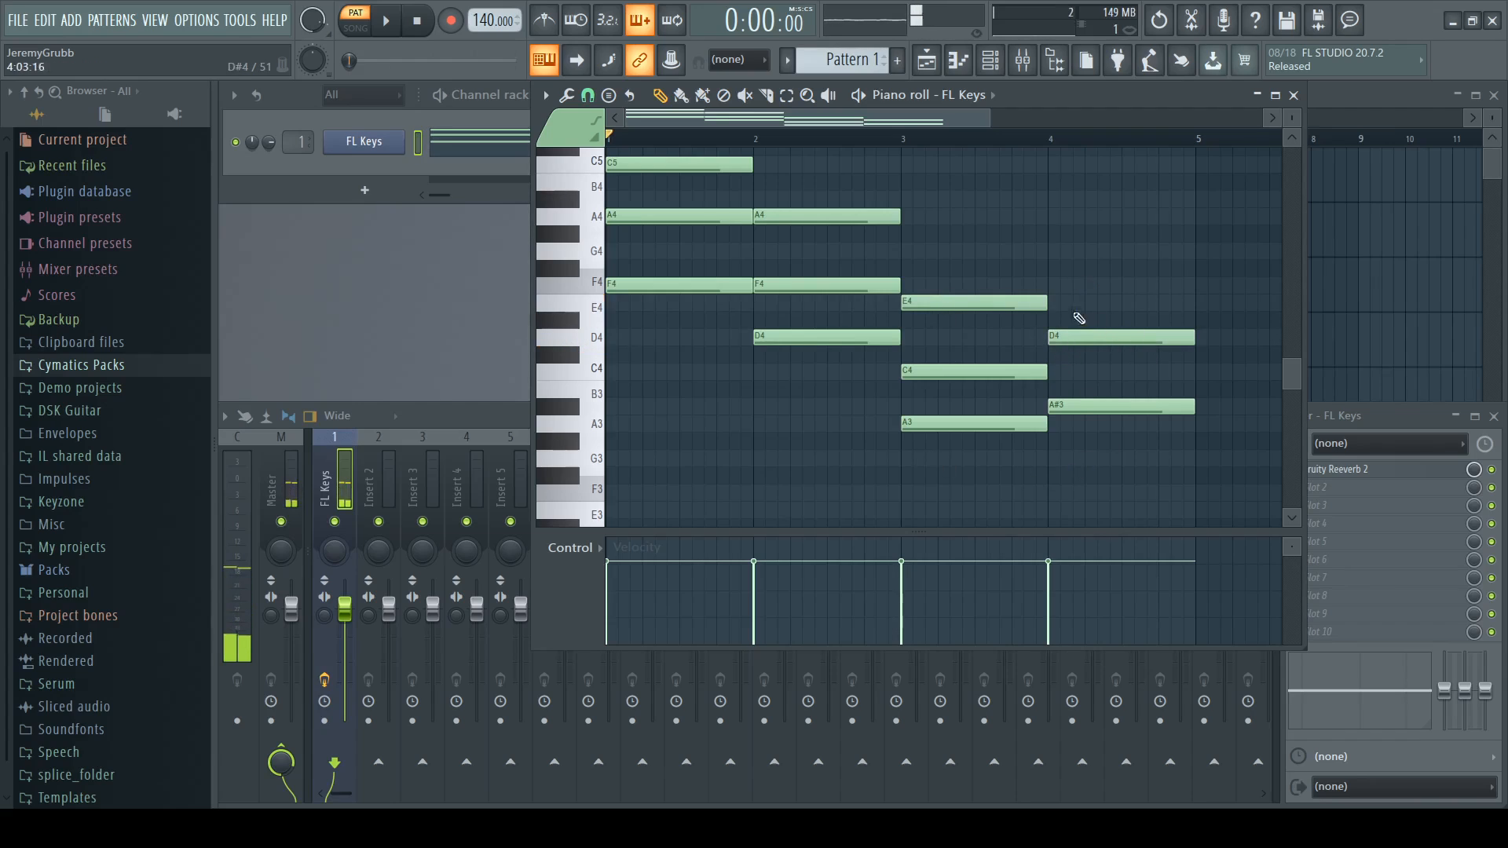
{"action": "left_click", "coordinate": [1065, 287]}
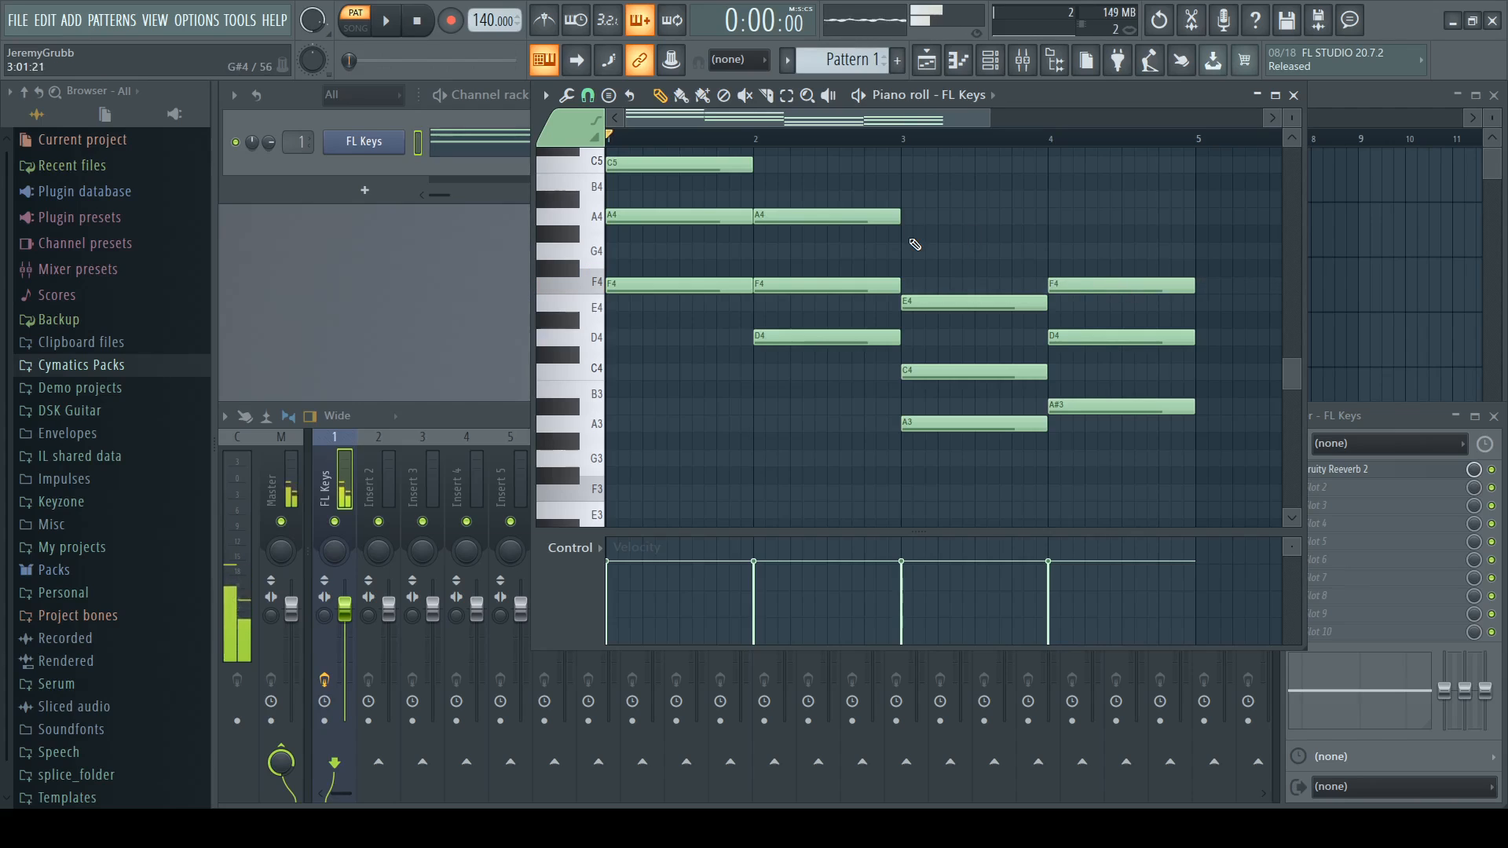
Step: Play the four-chord progression through bar 3 and stop playback
{"action": "left_click", "coordinate": [385, 22]}
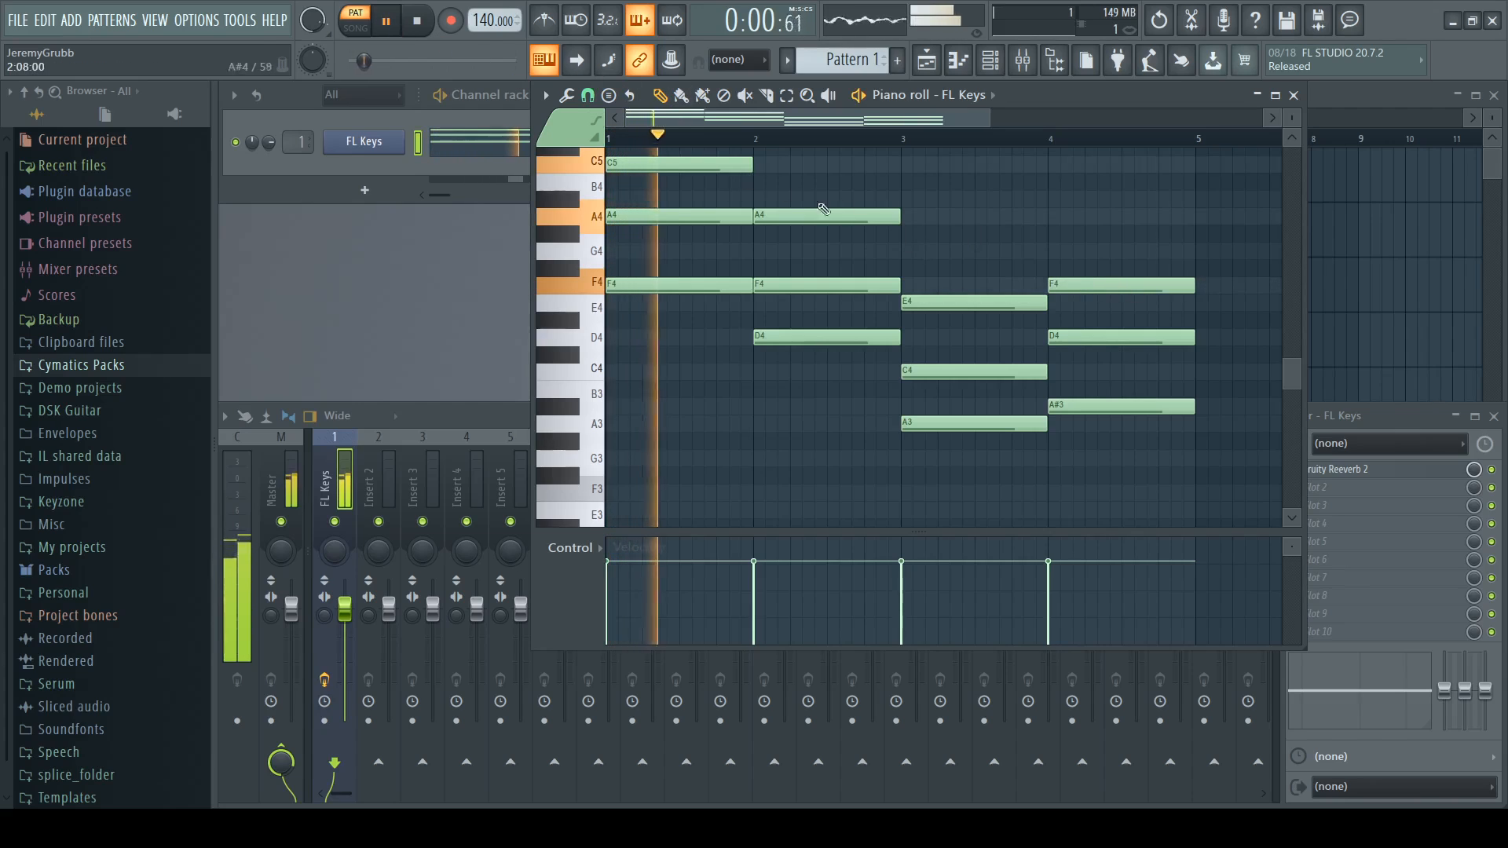
{"action": "scroll", "coordinate": [942, 240], "scroll_direction": "up", "scroll_amount": 2}
{"action": "scroll", "coordinate": [994, 252], "scroll_direction": "down", "scroll_amount": 2}
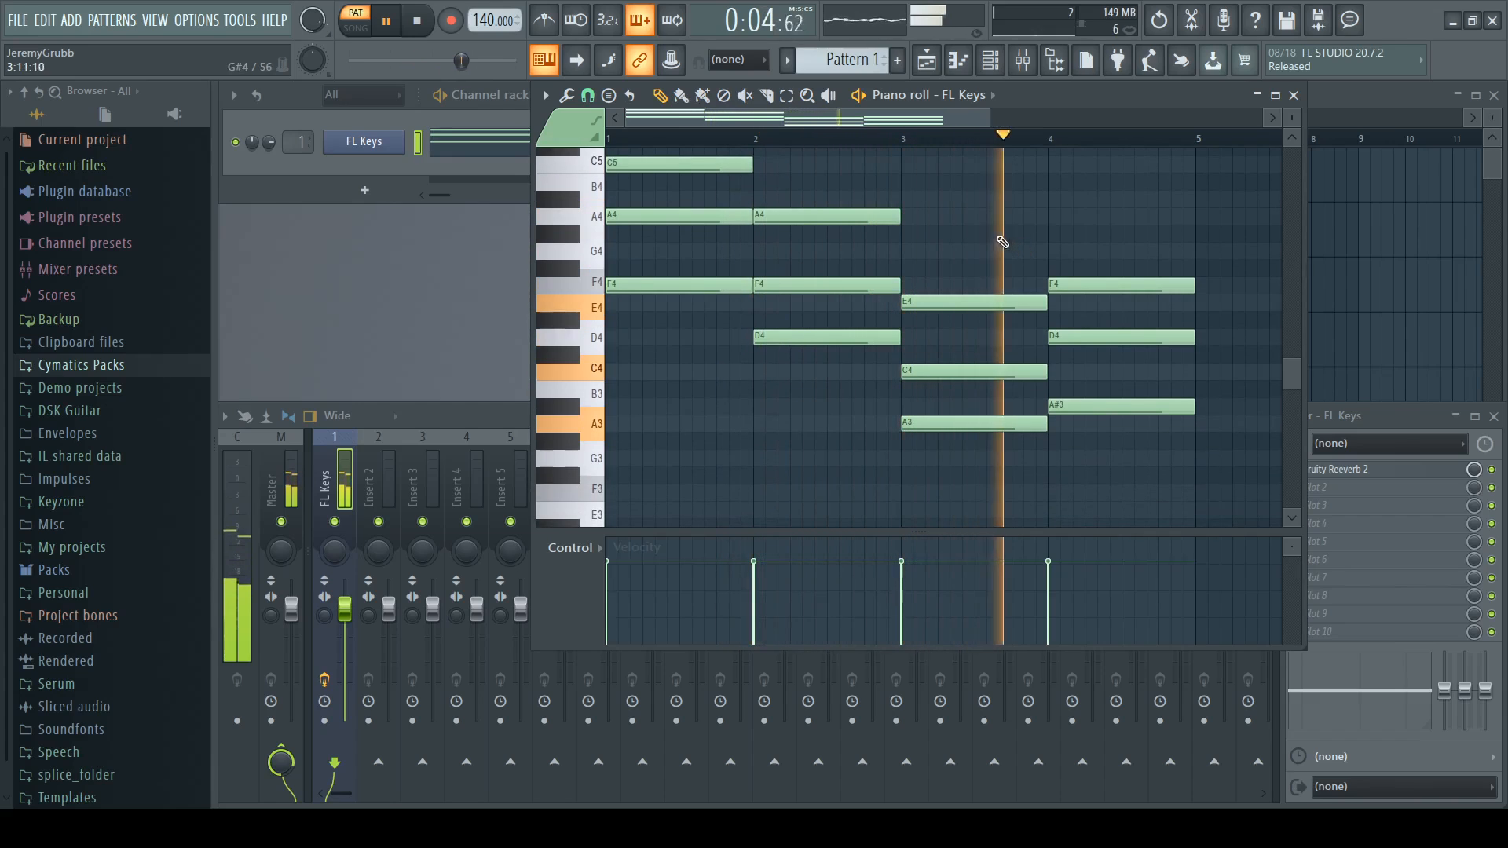
{"action": "key", "text": "space"}
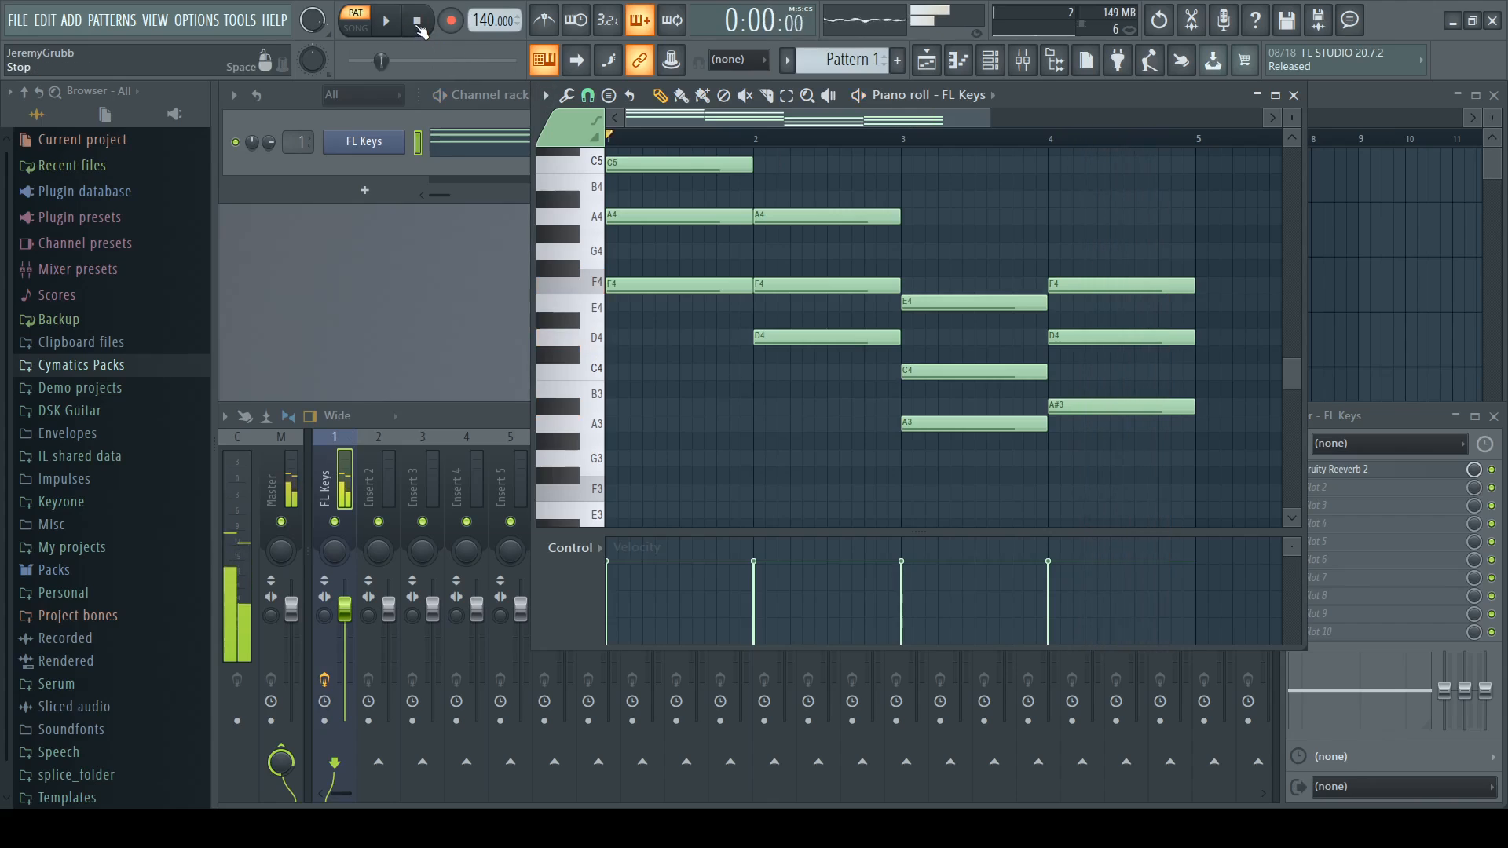
Step: Duplicate the bar 1 chord's middle note A4 one octave higher, at A5
{"action": "scroll", "coordinate": [956, 233], "scroll_direction": "up", "scroll_amount": 1}
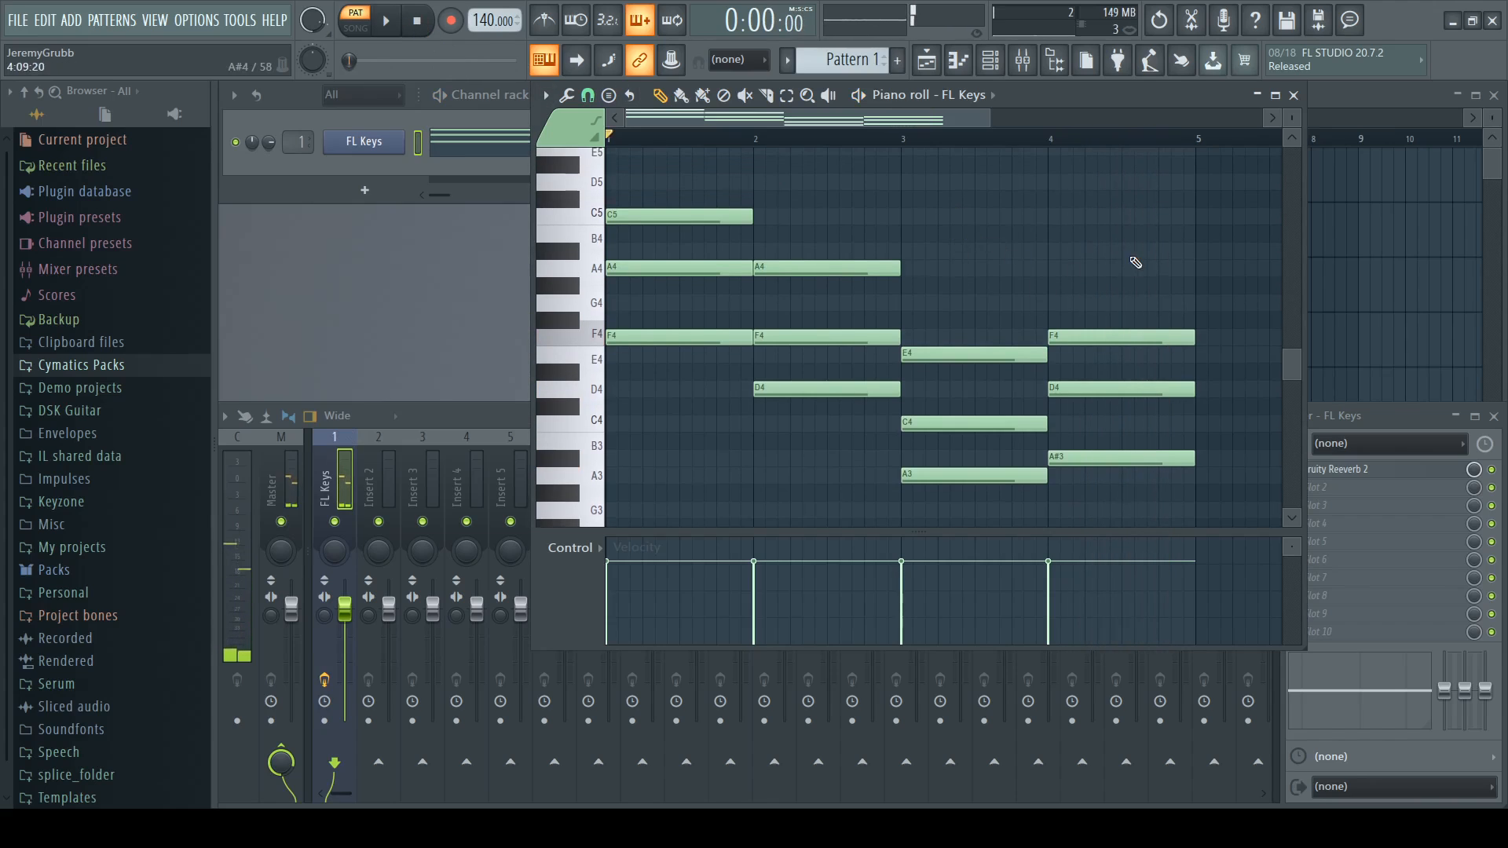
{"action": "scroll", "coordinate": [773, 123], "scroll_direction": "up", "scroll_amount": 2}
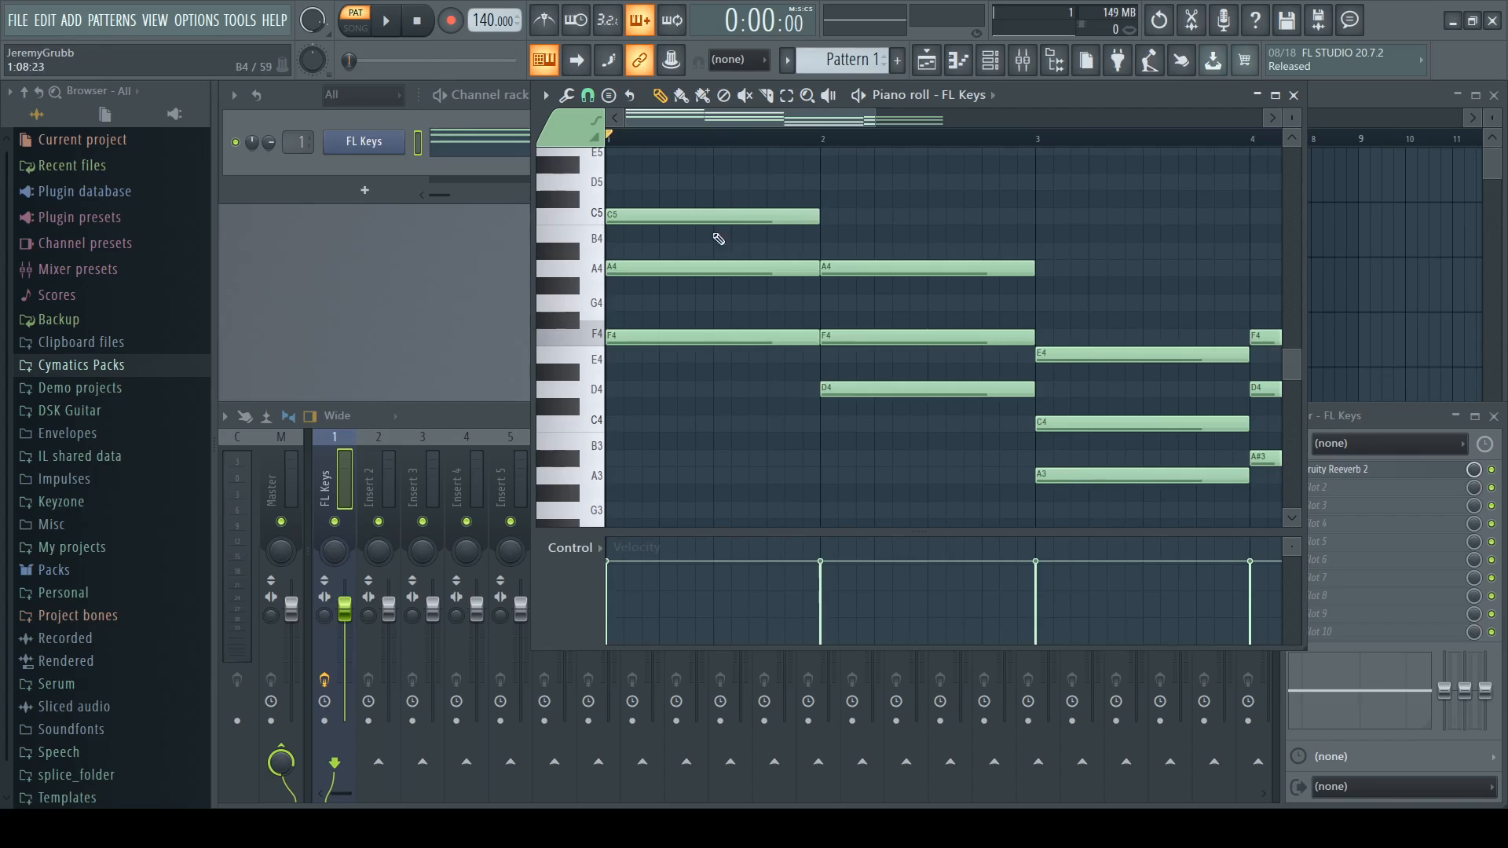
{"action": "scroll", "coordinate": [774, 271], "scroll_direction": "up", "scroll_amount": 2}
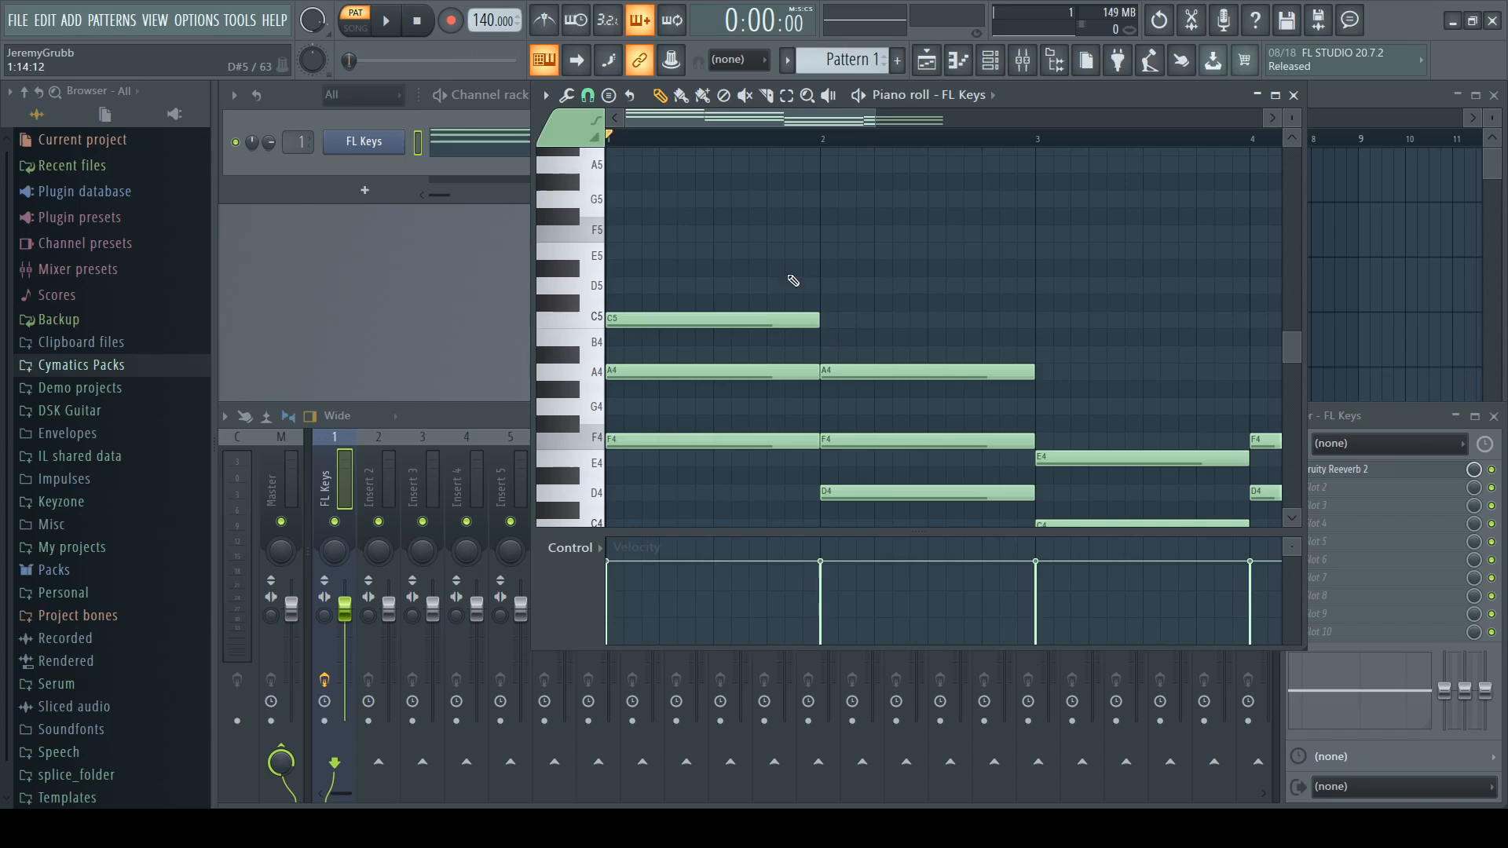
{"action": "scroll", "coordinate": [788, 275], "scroll_direction": "down", "scroll_amount": 2}
{"action": "scroll", "coordinate": [788, 255], "scroll_direction": "up", "scroll_amount": 2}
{"action": "scroll", "coordinate": [828, 190], "scroll_direction": "down", "scroll_amount": 1}
{"action": "scroll", "coordinate": [800, 123], "scroll_direction": "down", "scroll_amount": 2}
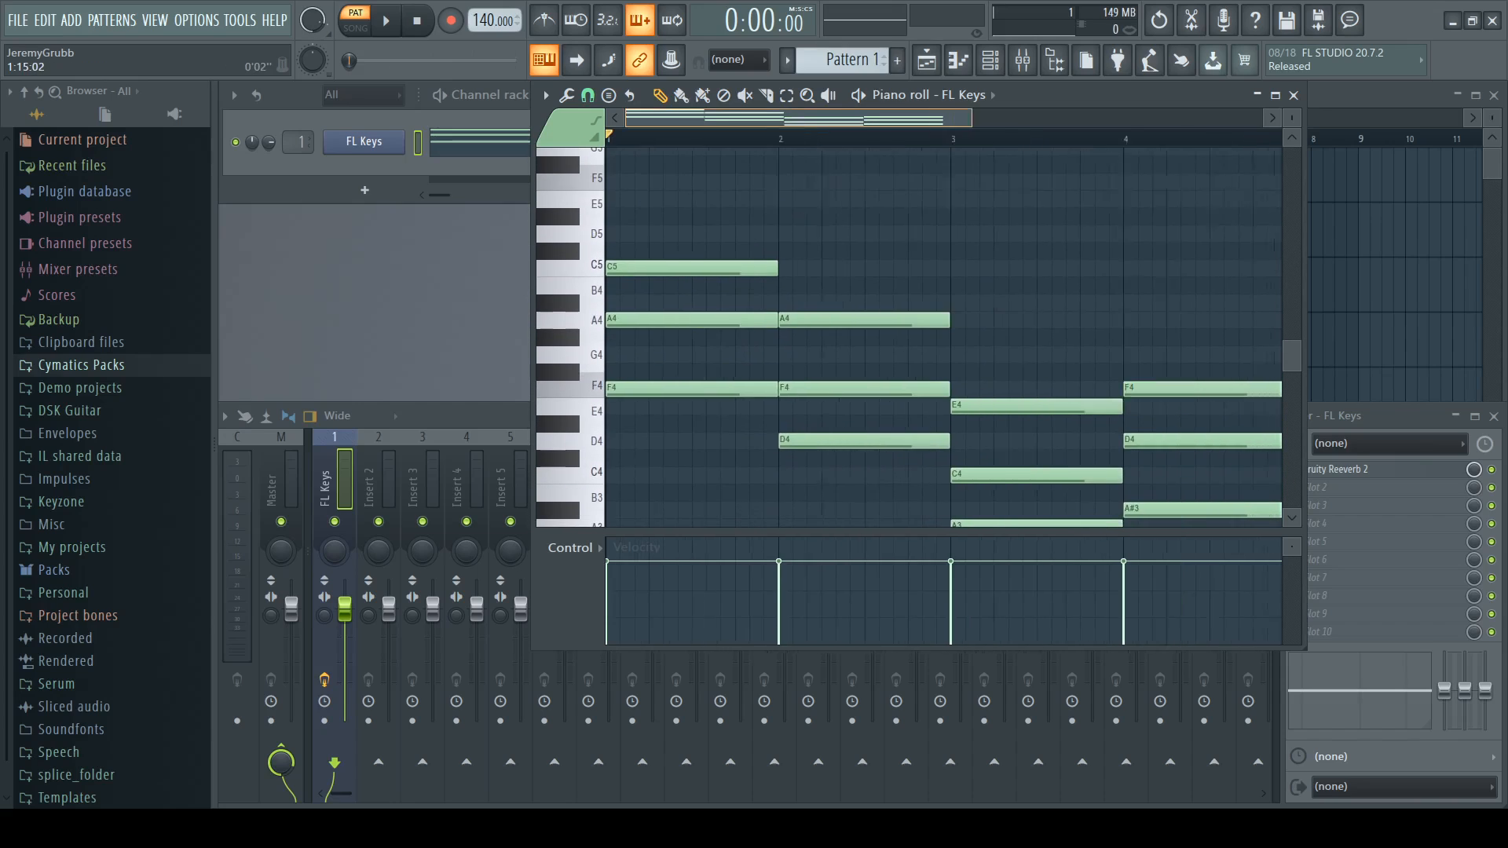
{"action": "scroll", "coordinate": [788, 121], "scroll_direction": "down", "scroll_amount": 1}
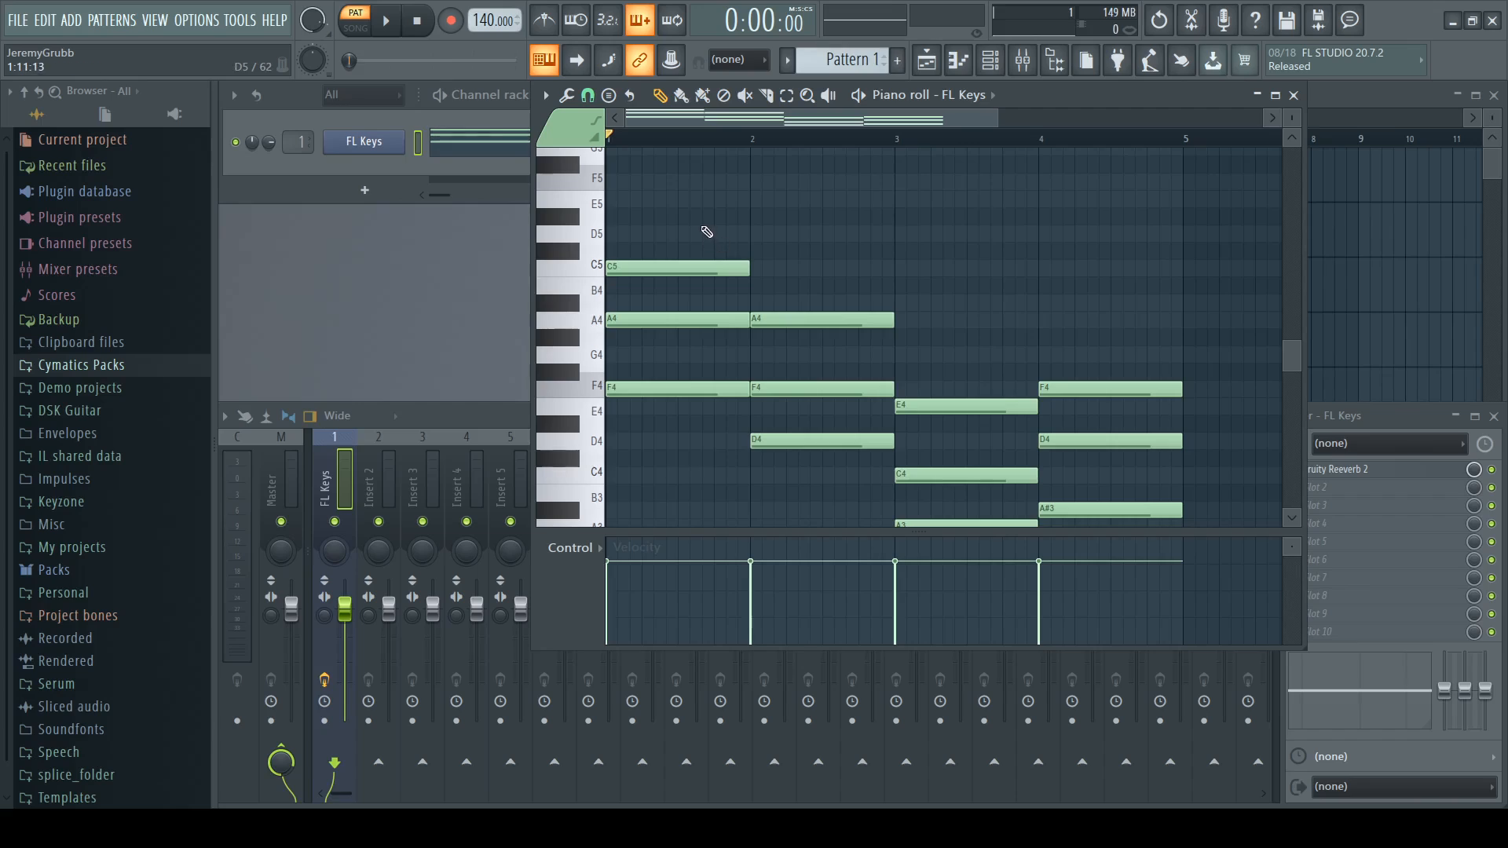
{"action": "left_click_drag", "start_coordinate": [705, 229], "coordinate": [633, 296]}
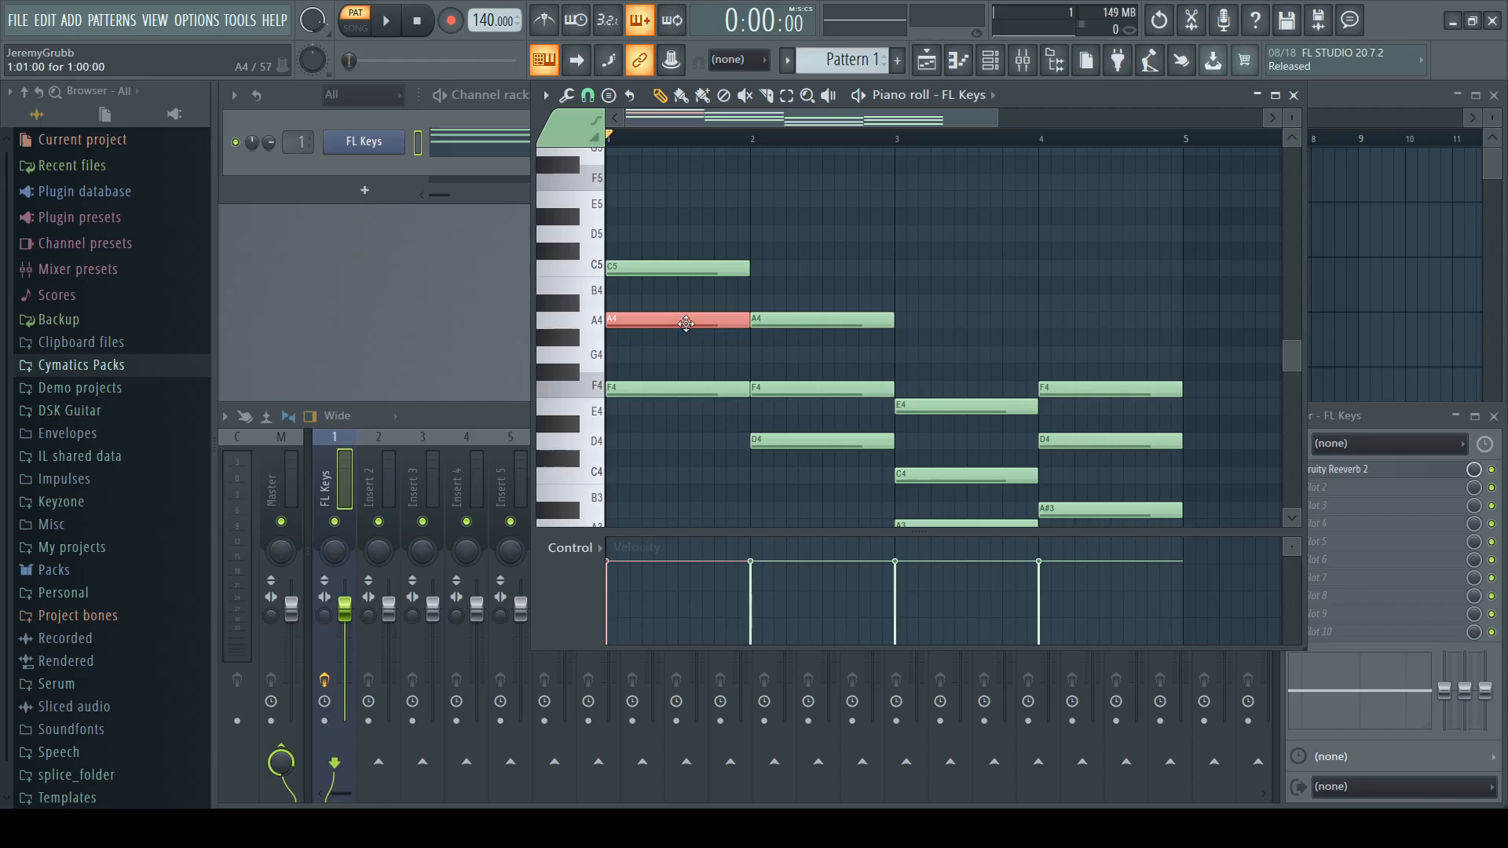
{"action": "key", "text": "ctrl+Up"}
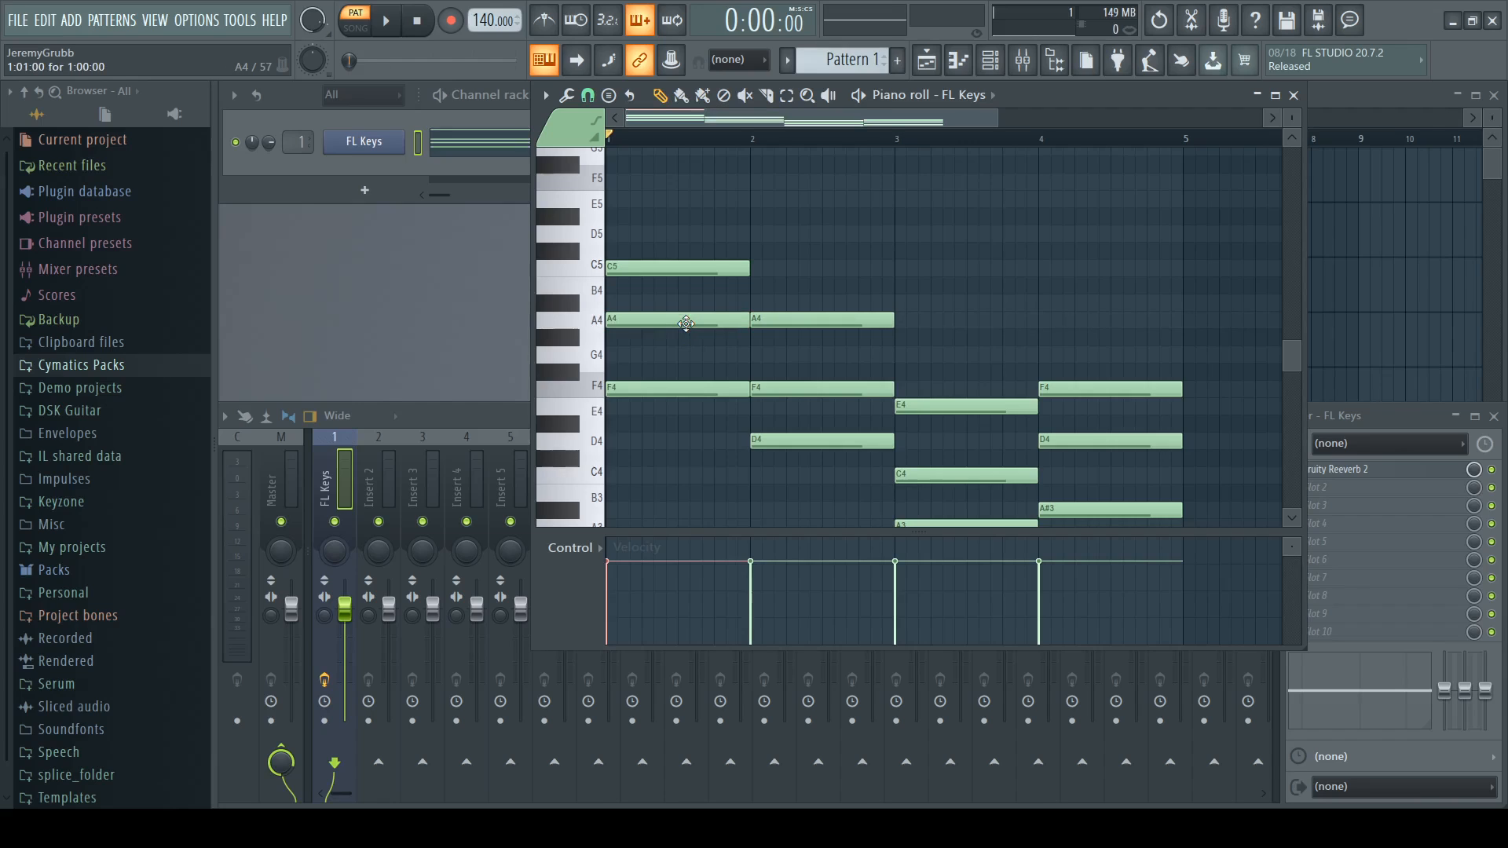
{"action": "scroll", "coordinate": [723, 231], "scroll_direction": "up", "scroll_amount": 3}
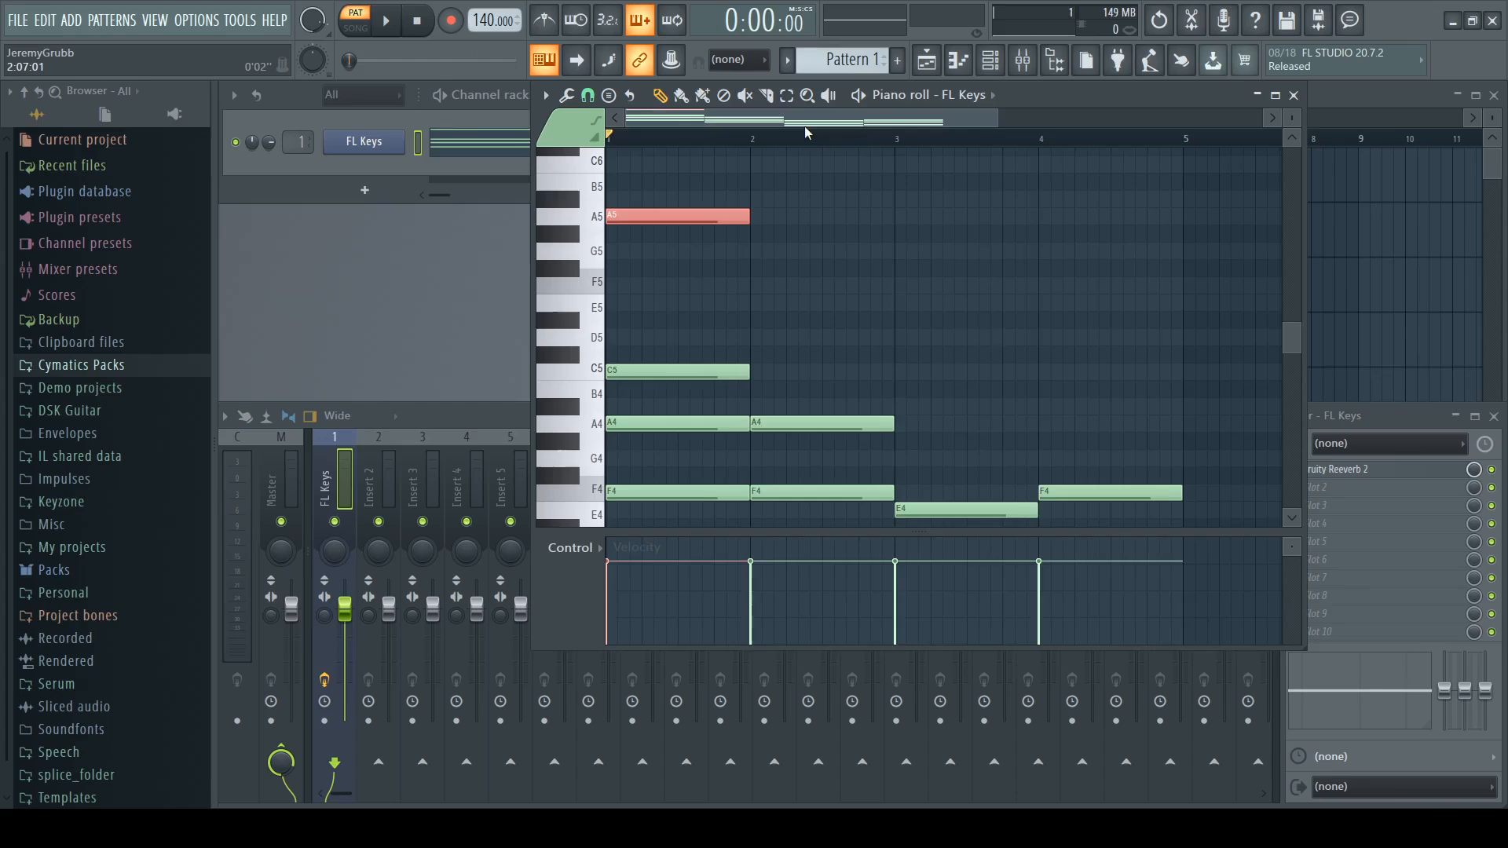
{"action": "scroll", "coordinate": [806, 132], "scroll_direction": "down", "scroll_amount": 2}
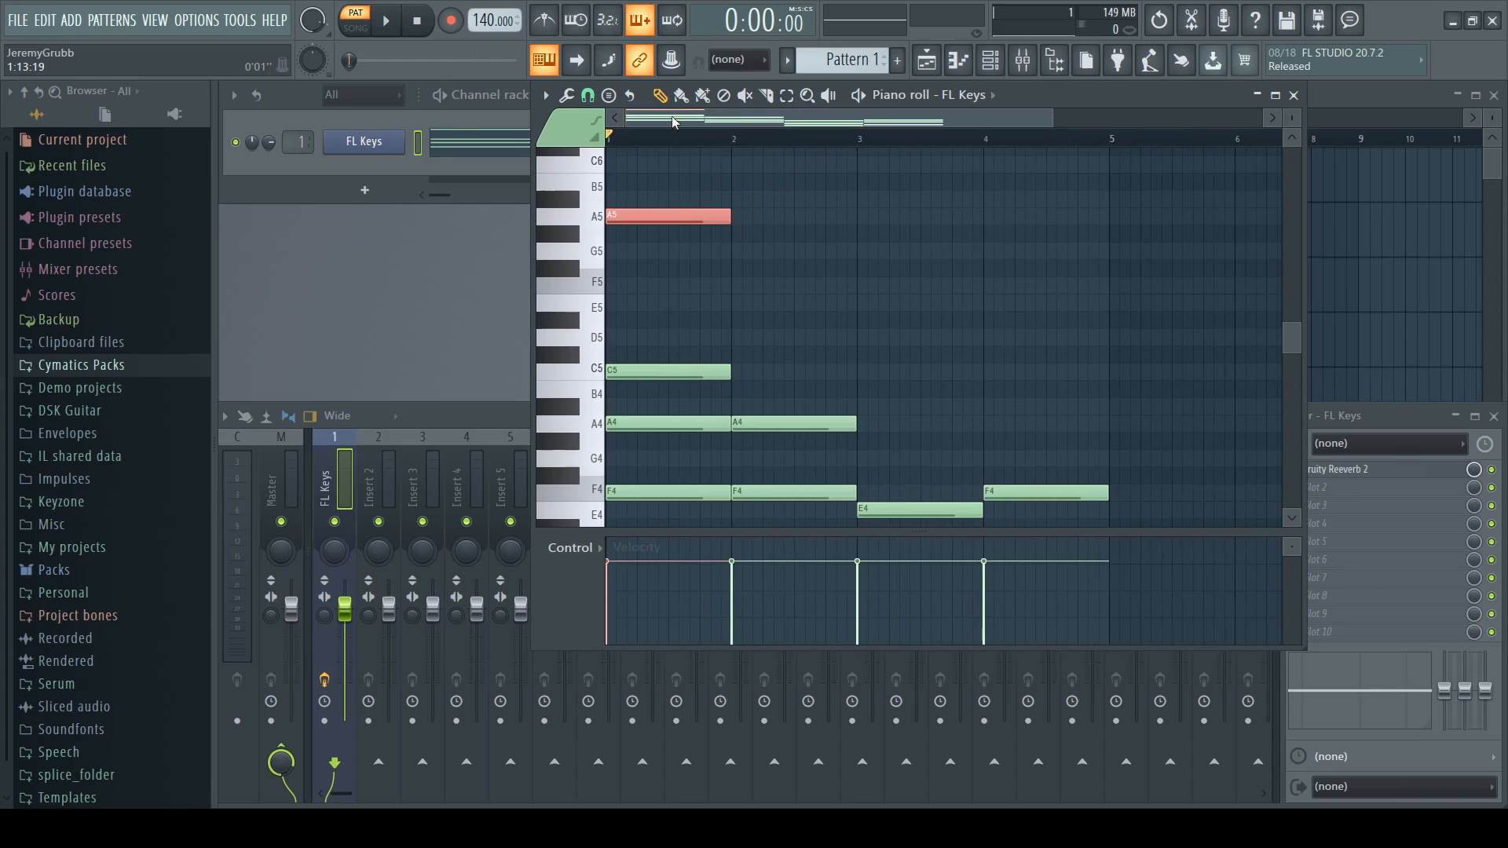
{"action": "left_click", "coordinate": [685, 203]}
{"action": "left_click_drag", "start_coordinate": [685, 157], "coordinate": [714, 242]}
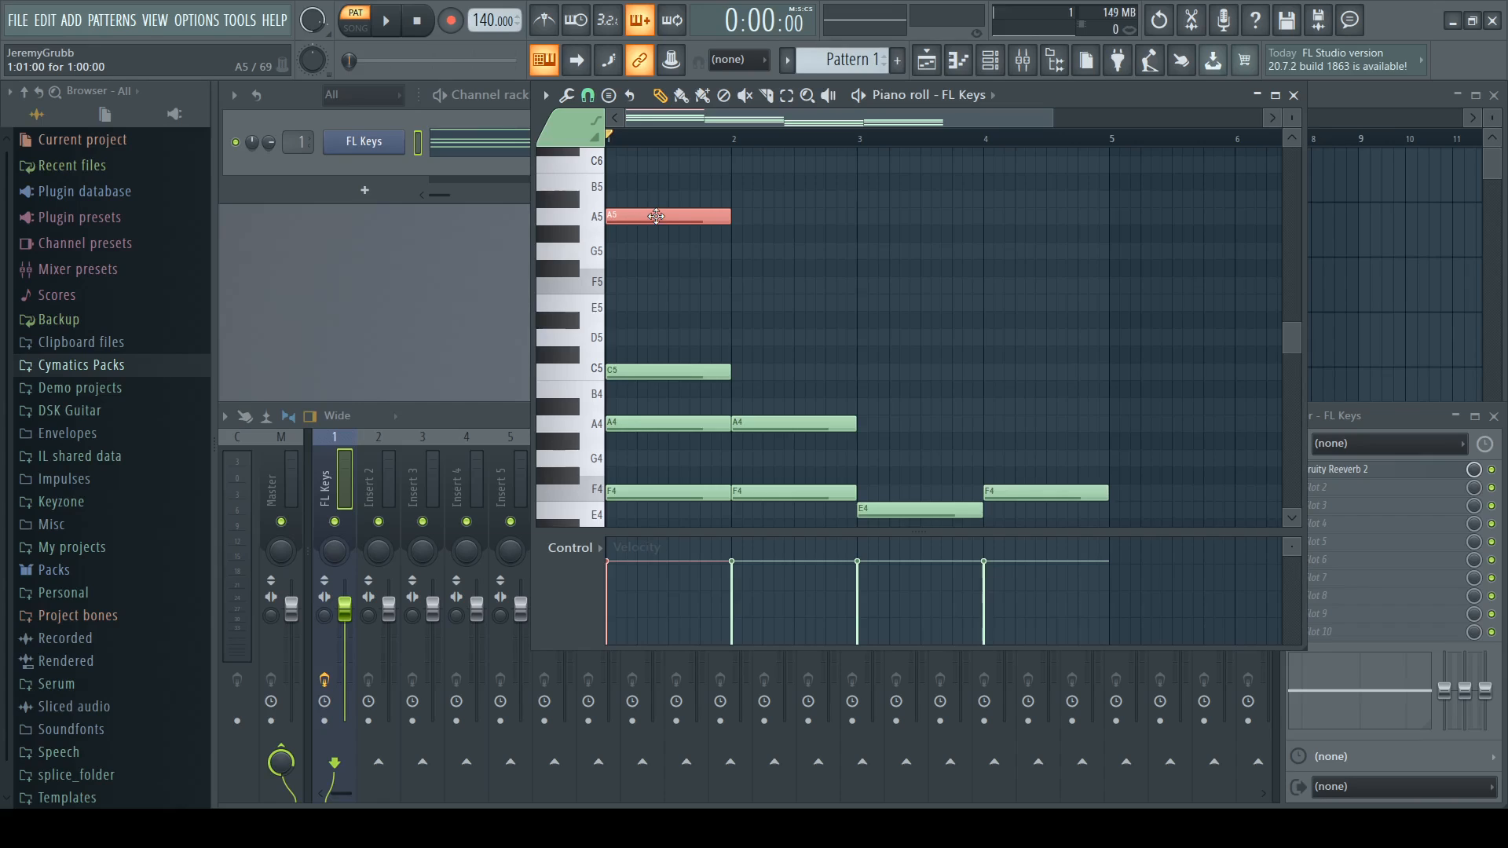
{"action": "left_click_drag", "start_coordinate": [669, 216], "coordinate": [796, 221]}
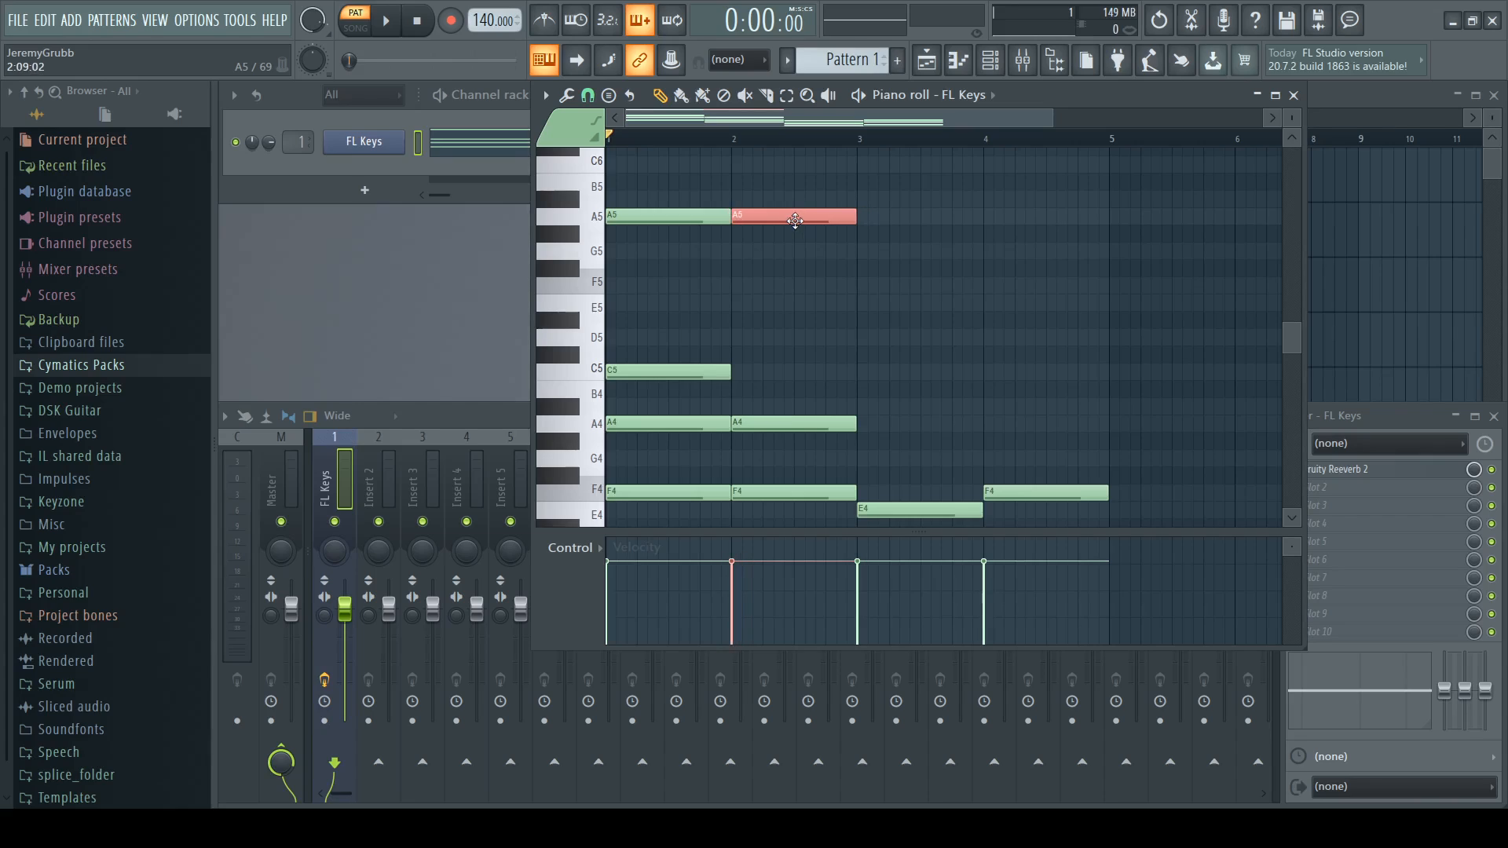
{"action": "key", "text": "ctrl+Up"}
{"action": "key", "text": "ctrl+Down"}
{"action": "right_click", "coordinate": [798, 210]}
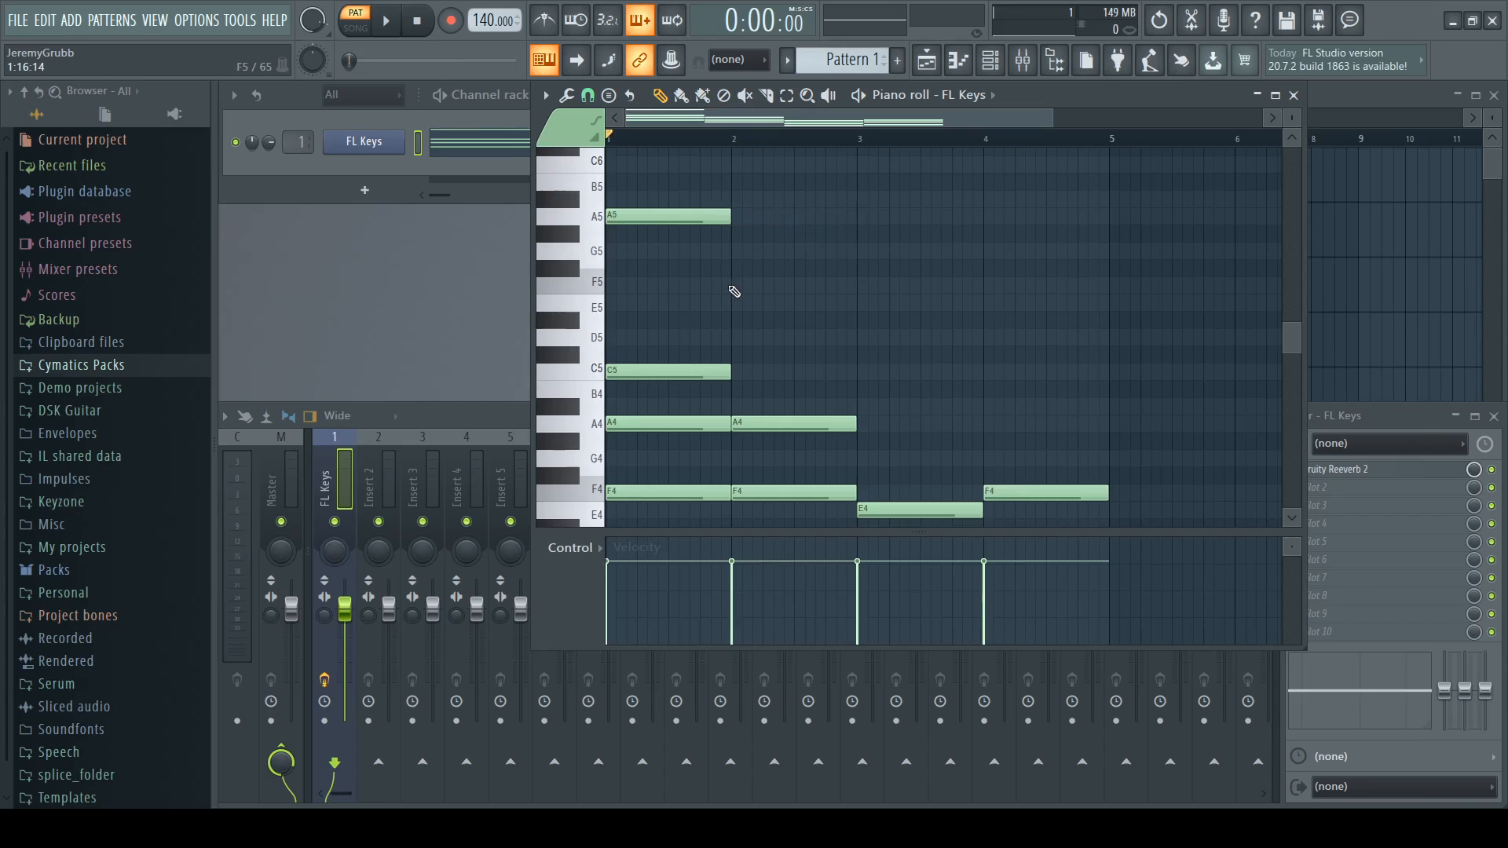
Step: Duplicate the middle notes F4, C4 and D4 of bars 2, 3 and 4 one octave higher, at F5, C5 and D5
{"action": "scroll", "coordinate": [810, 357], "scroll_direction": "down", "scroll_amount": 4}
{"action": "left_click", "coordinate": [778, 391]}
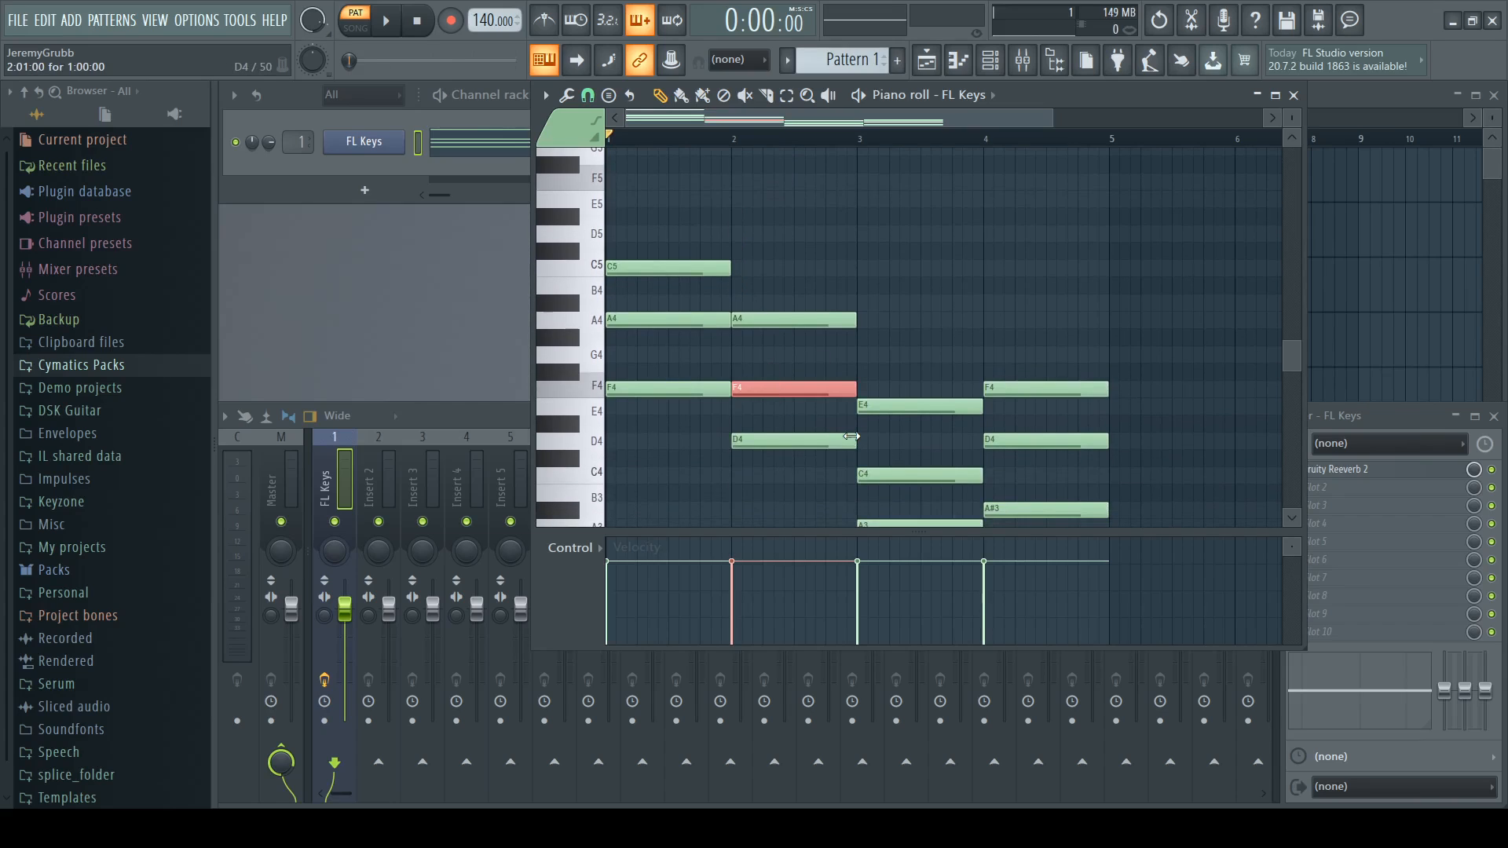
{"action": "left_click", "coordinate": [947, 474], "text": "shift"}
{"action": "left_click", "coordinate": [1005, 441], "text": "shift"}
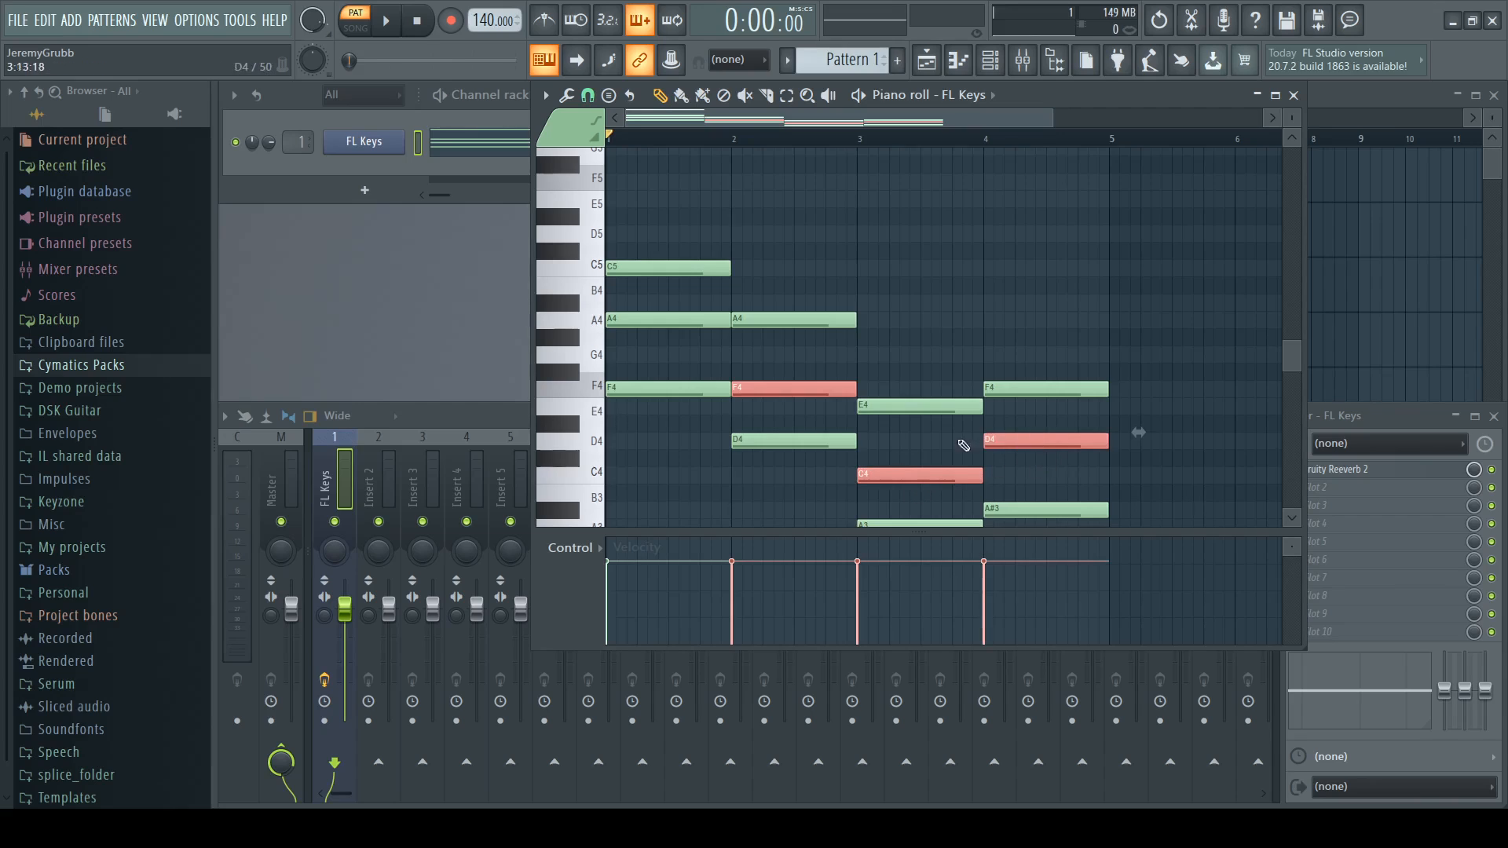
{"action": "left_click_drag", "start_coordinate": [805, 386], "coordinate": [806, 179]}
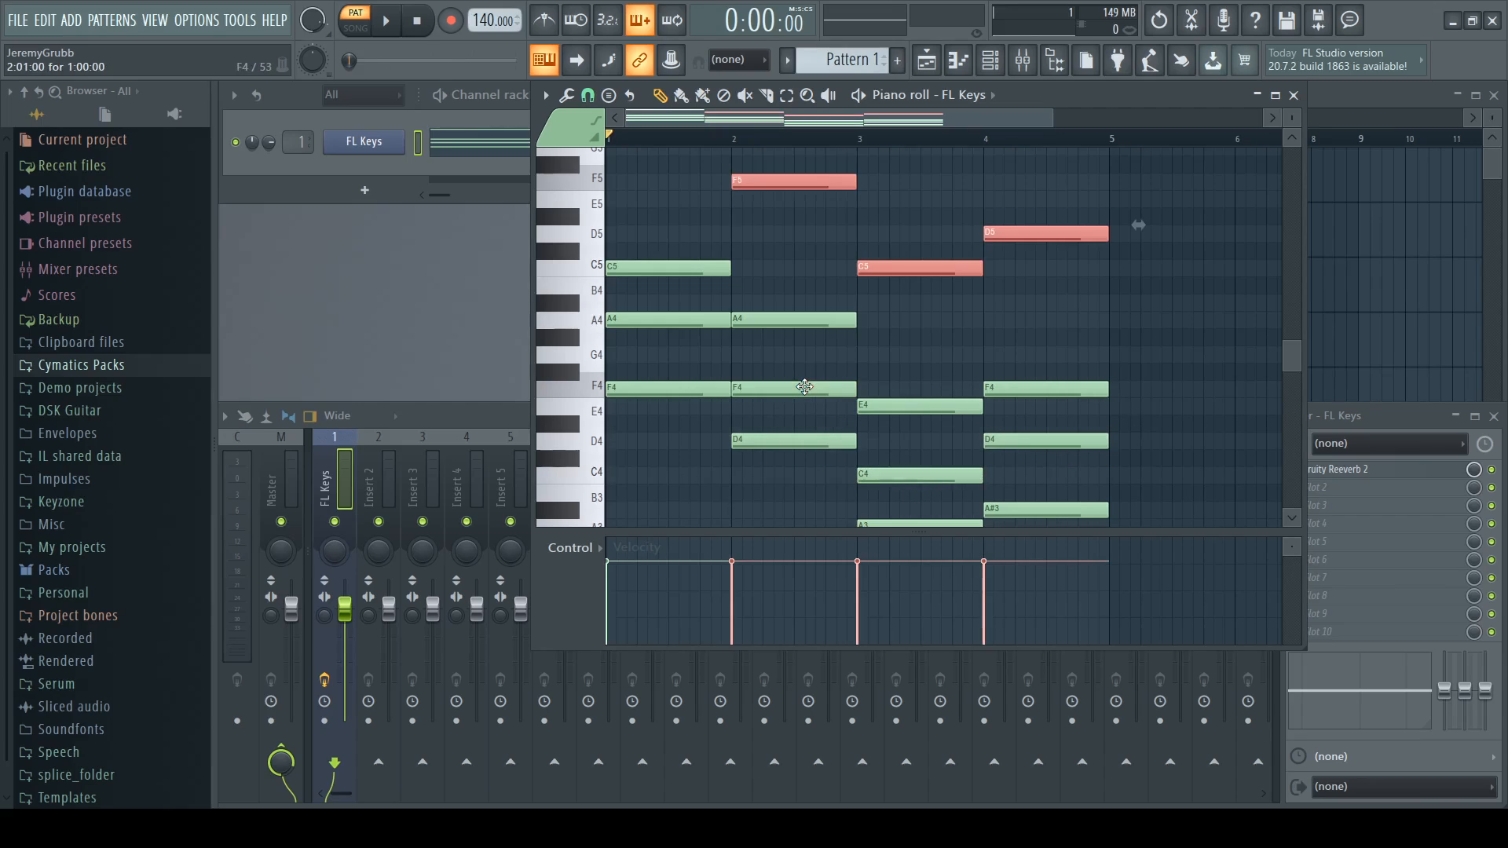
Step: Duplicate the root notes F4, D4, A3 and A#3 of all four chords one octave lower, at F3, D3, A2 and A#2
{"action": "scroll", "coordinate": [809, 394], "scroll_direction": "up", "scroll_amount": 3}
{"action": "scroll", "coordinate": [793, 385], "scroll_direction": "down", "scroll_amount": 6}
{"action": "left_click", "coordinate": [675, 284]}
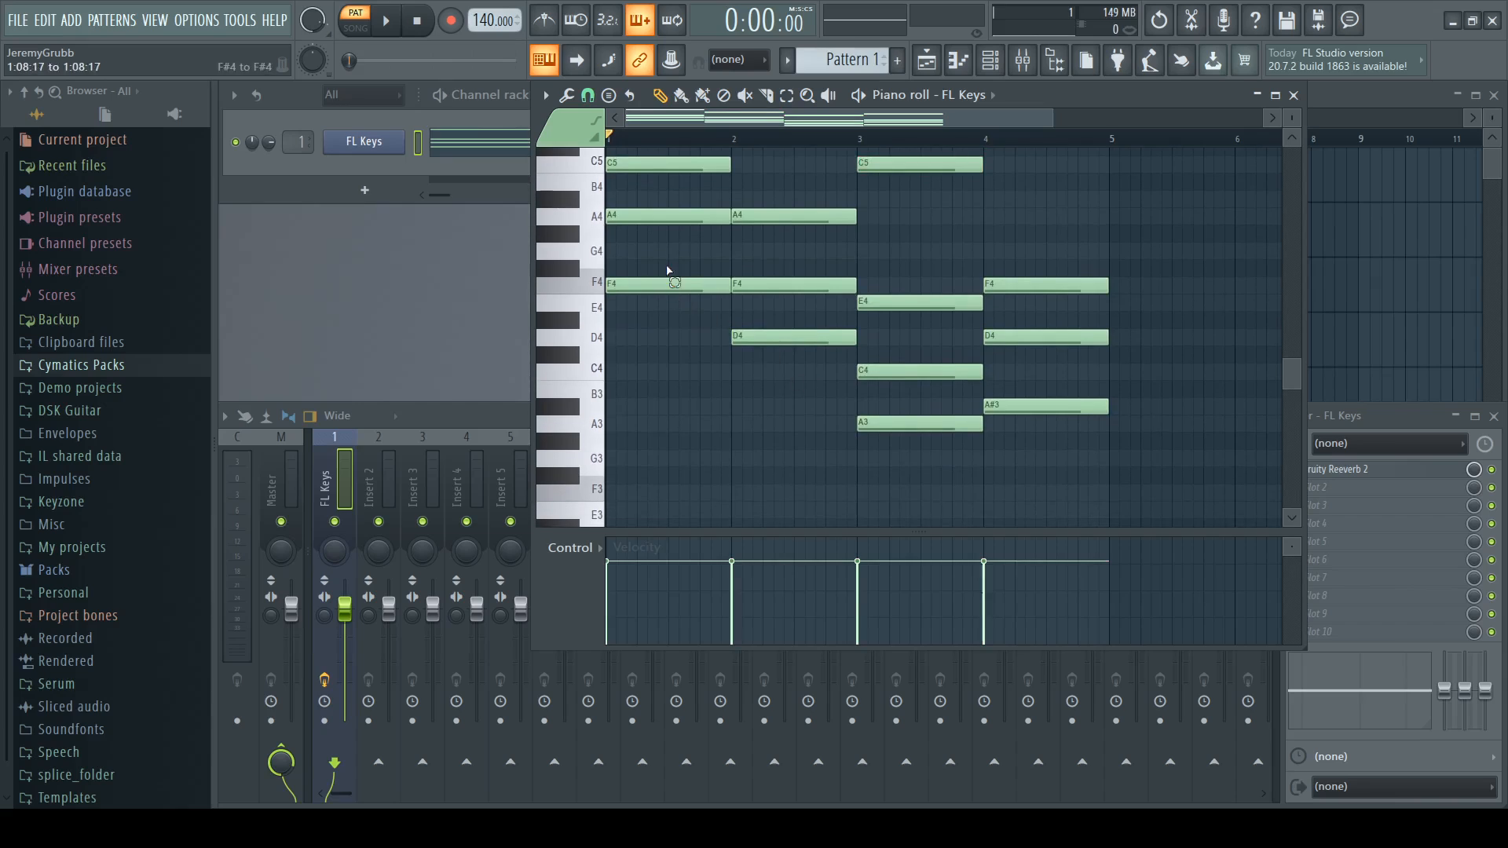
{"action": "left_click", "coordinate": [790, 337], "text": "shift"}
{"action": "left_click", "coordinate": [903, 423], "text": "shift"}
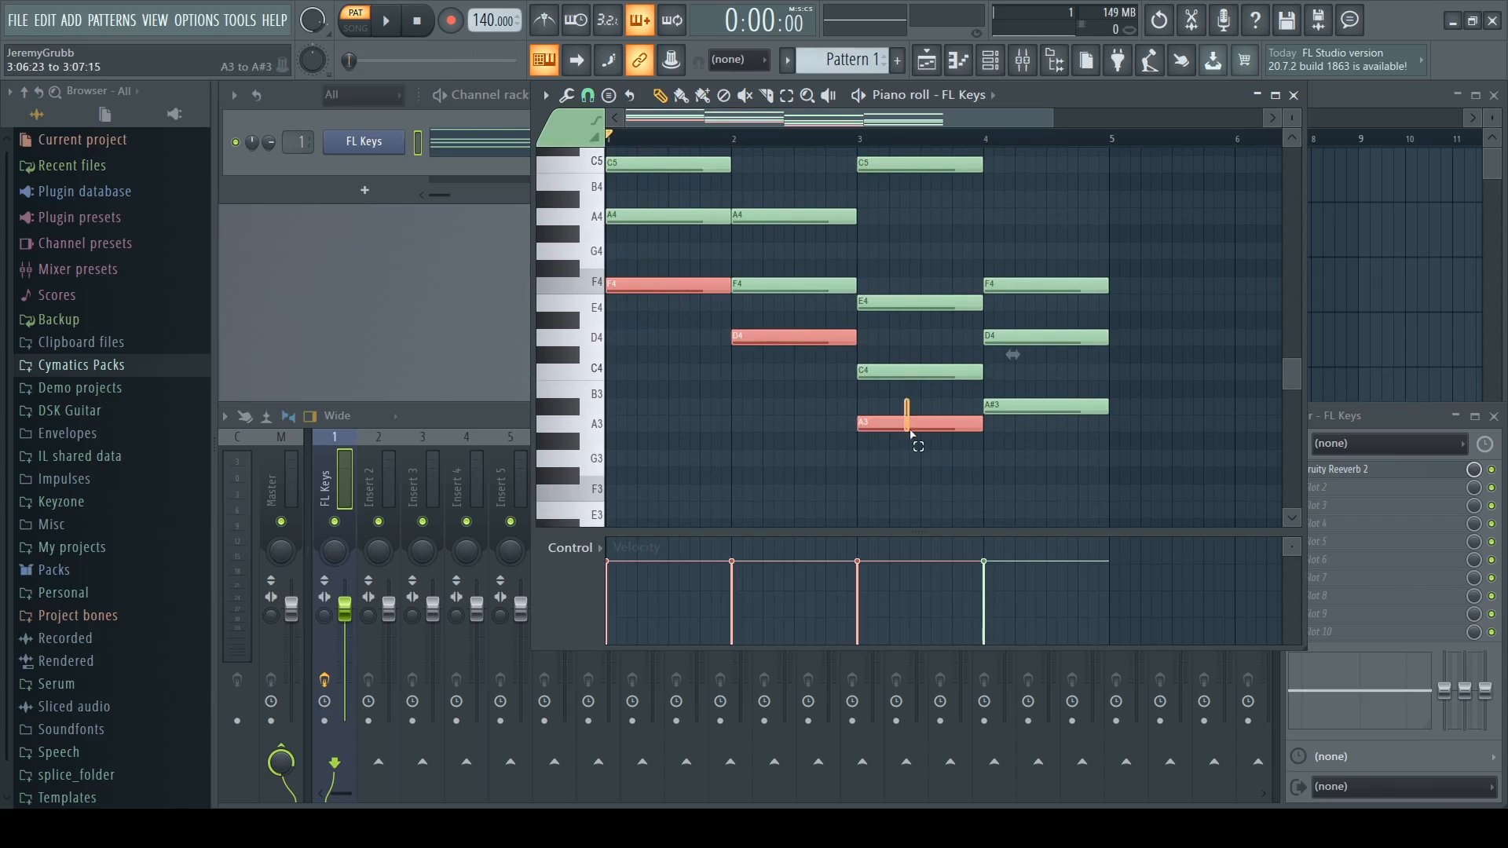
{"action": "left_click", "coordinate": [1056, 407], "text": "shift"}
{"action": "key", "text": "ctrl+c"}
{"action": "key", "text": "ctrl+v"}
{"action": "key", "text": "ctrl+Down"}
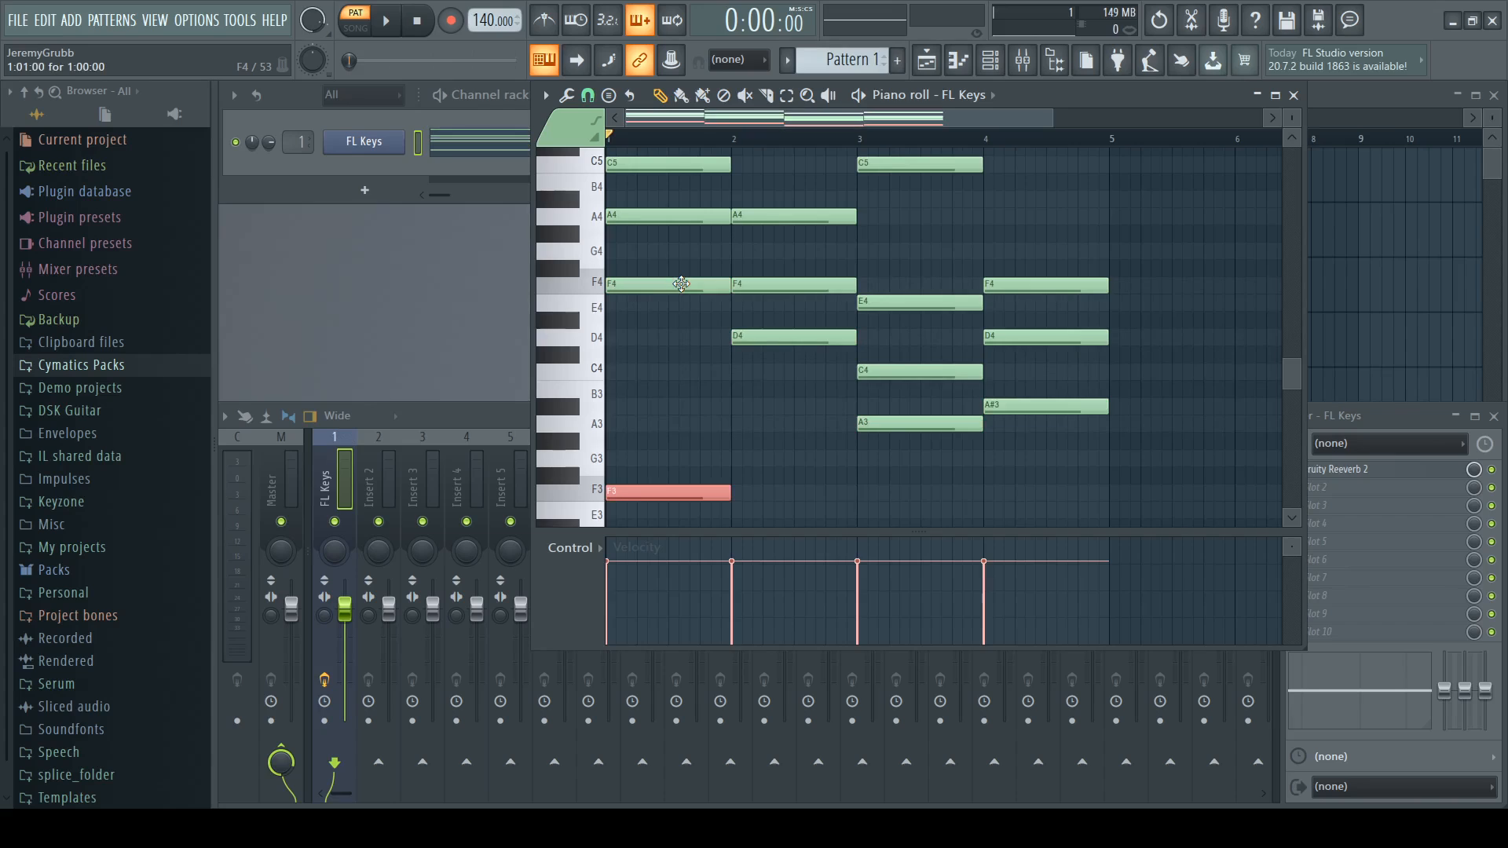
Step: Play the pattern with the added octave notes into bar 4, check the high and low notes, and stop playback
{"action": "scroll", "coordinate": [741, 287], "scroll_direction": "down", "scroll_amount": 2}
{"action": "scroll", "coordinate": [755, 319], "scroll_direction": "up", "scroll_amount": 2}
{"action": "left_click", "coordinate": [388, 22]}
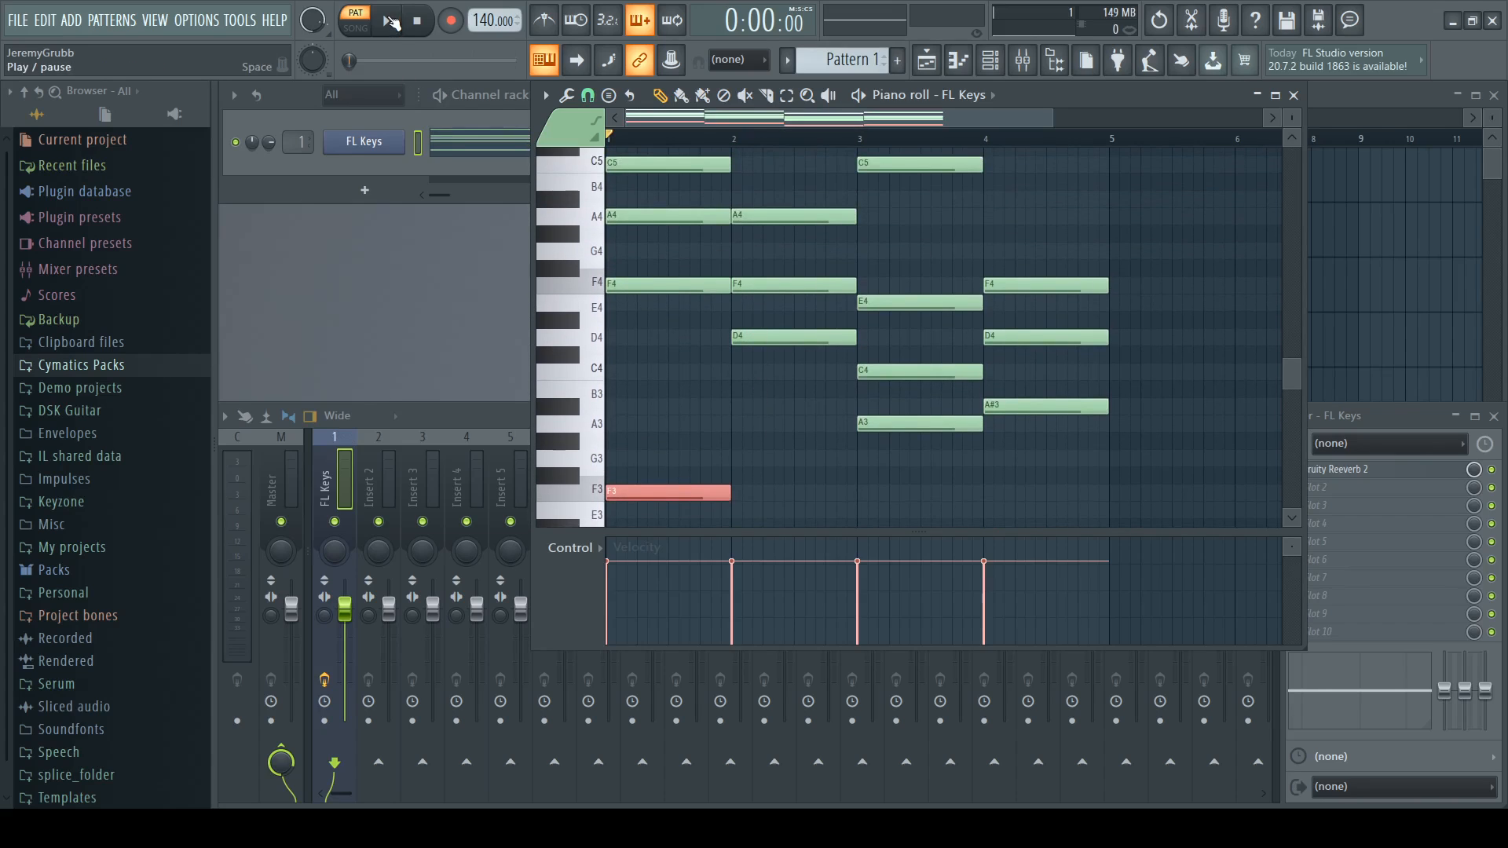
{"action": "scroll", "coordinate": [859, 364], "scroll_direction": "up", "scroll_amount": 2}
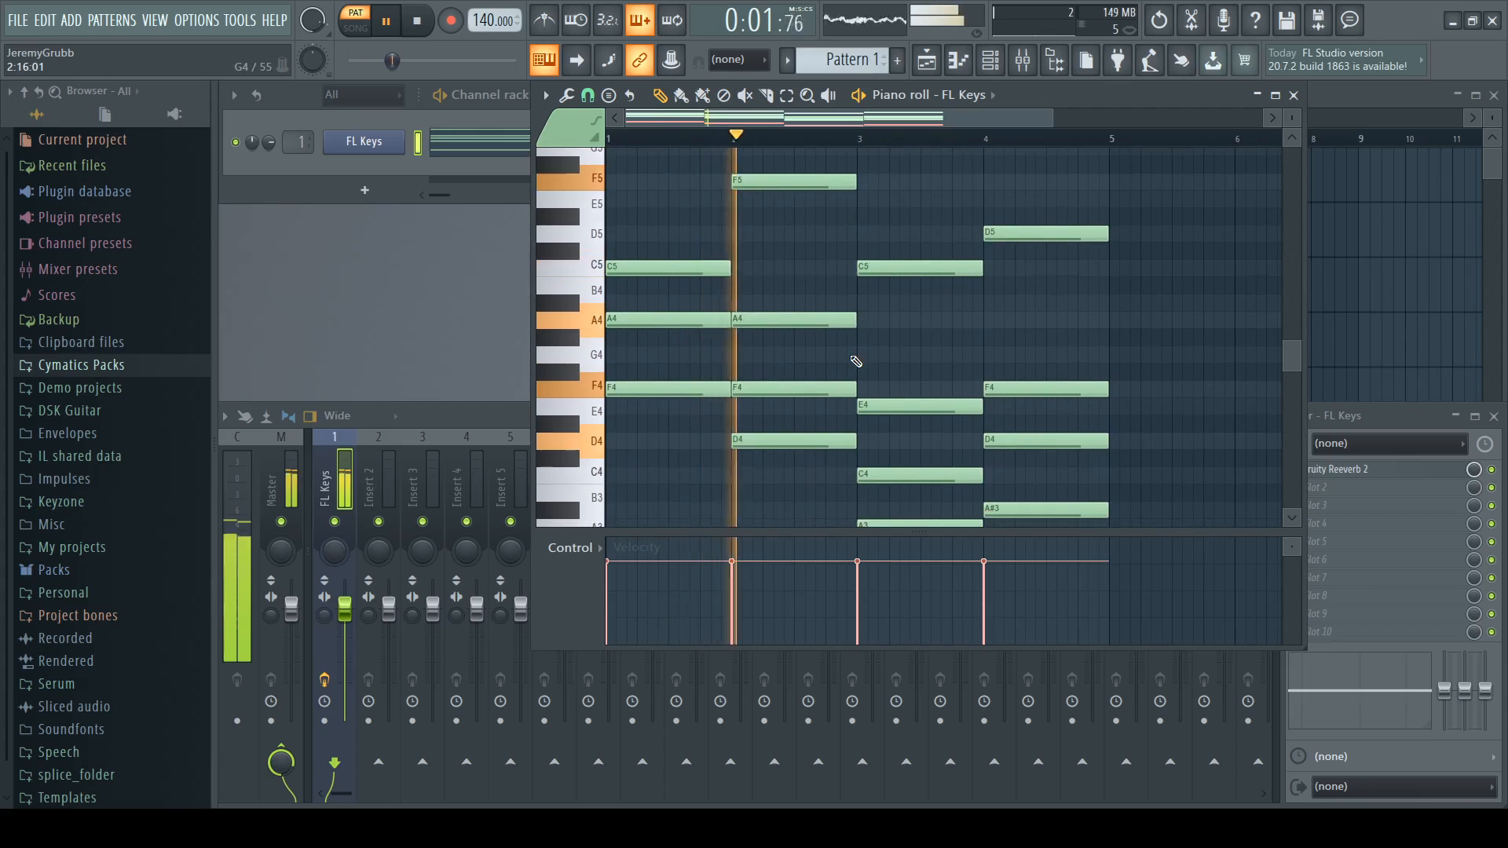
{"action": "scroll", "coordinate": [870, 344], "scroll_direction": "down", "scroll_amount": 3}
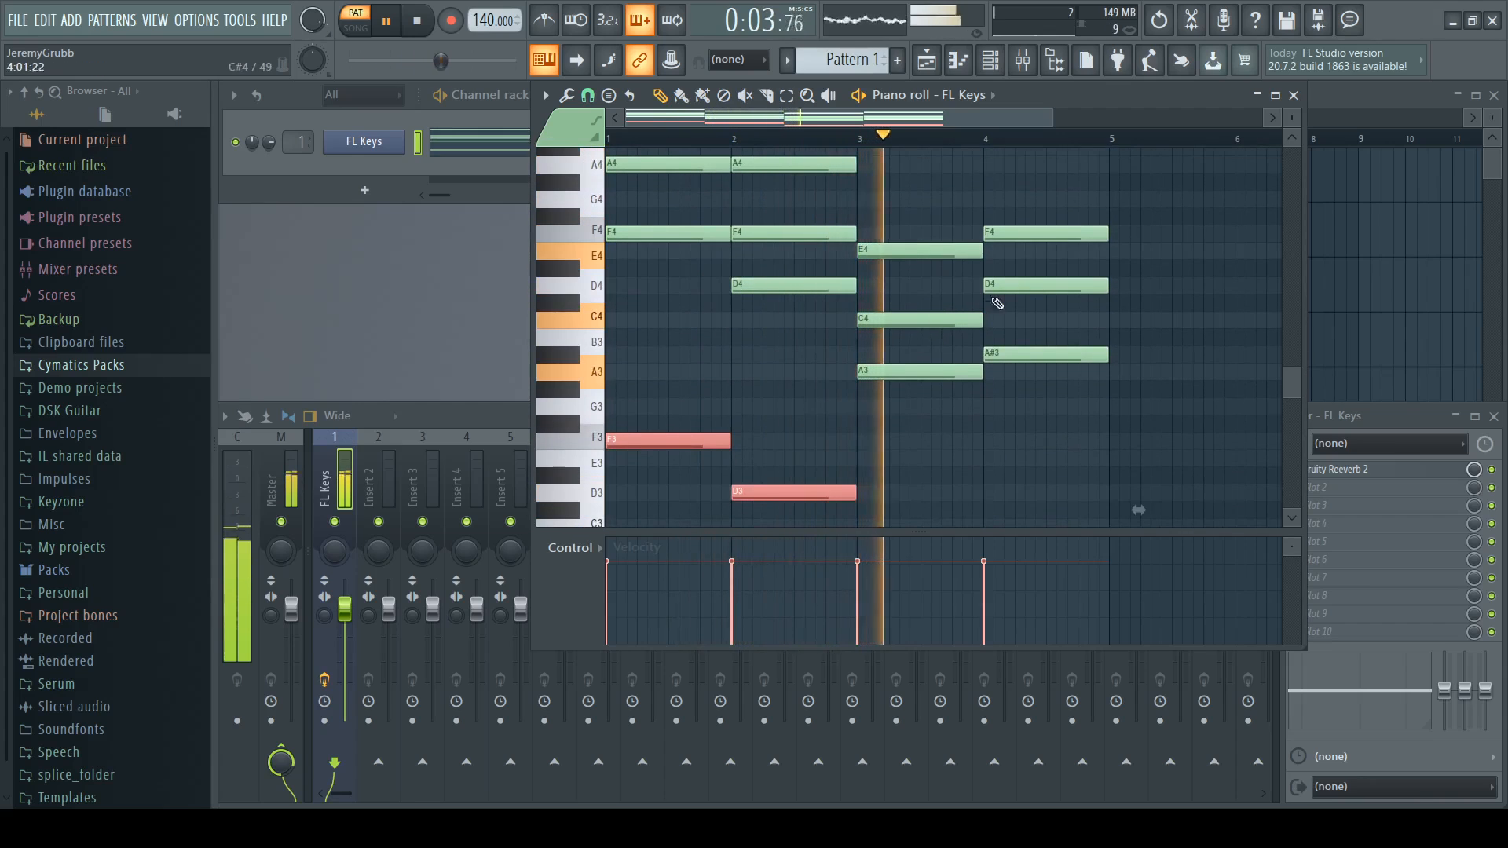
{"action": "scroll", "coordinate": [995, 304], "scroll_direction": "up", "scroll_amount": 2}
{"action": "scroll", "coordinate": [1002, 298], "scroll_direction": "down", "scroll_amount": 3}
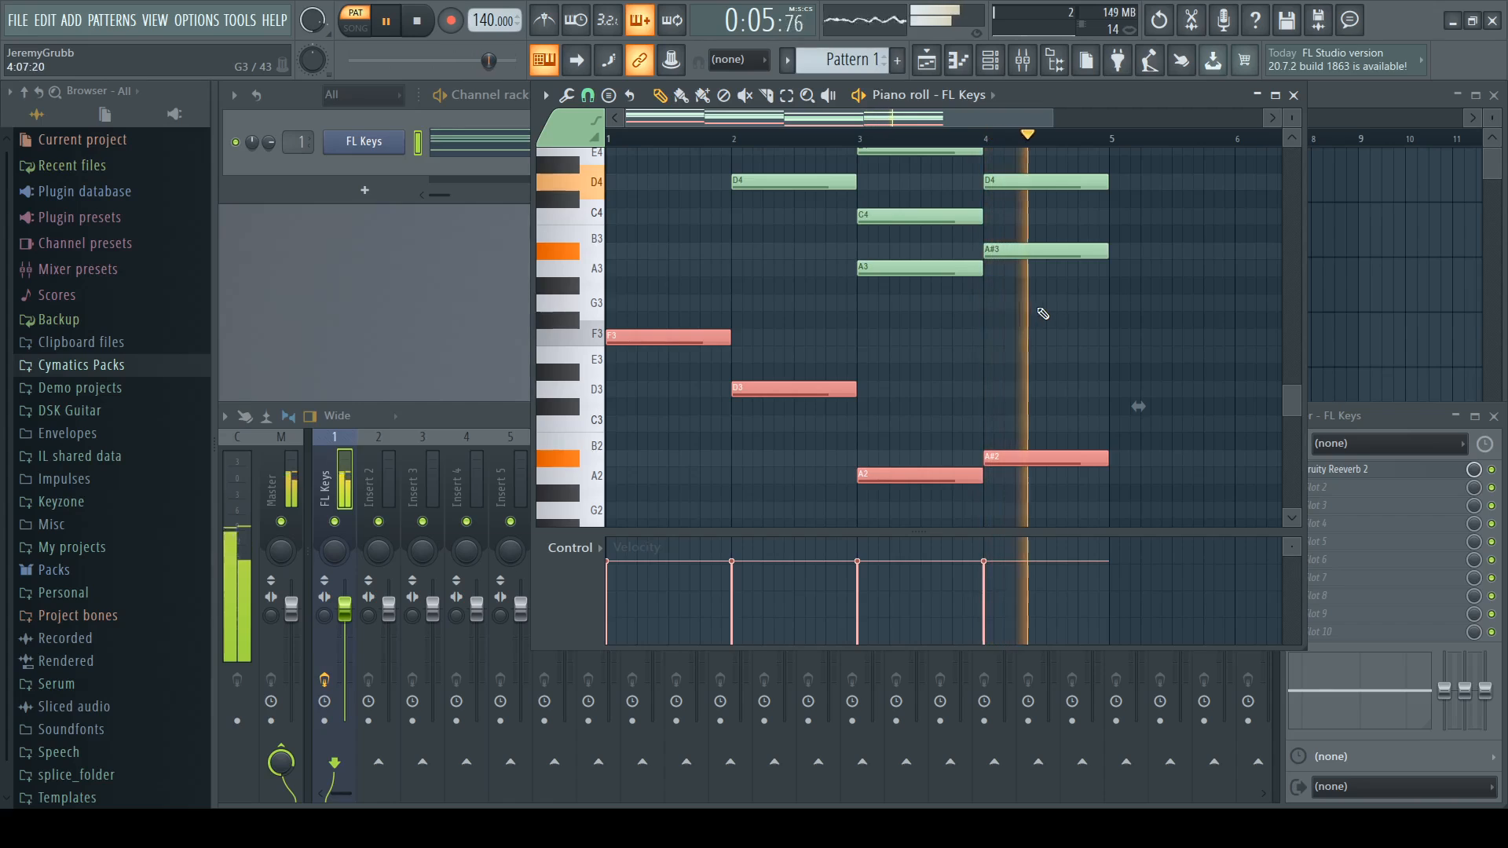
{"action": "key", "text": "space"}
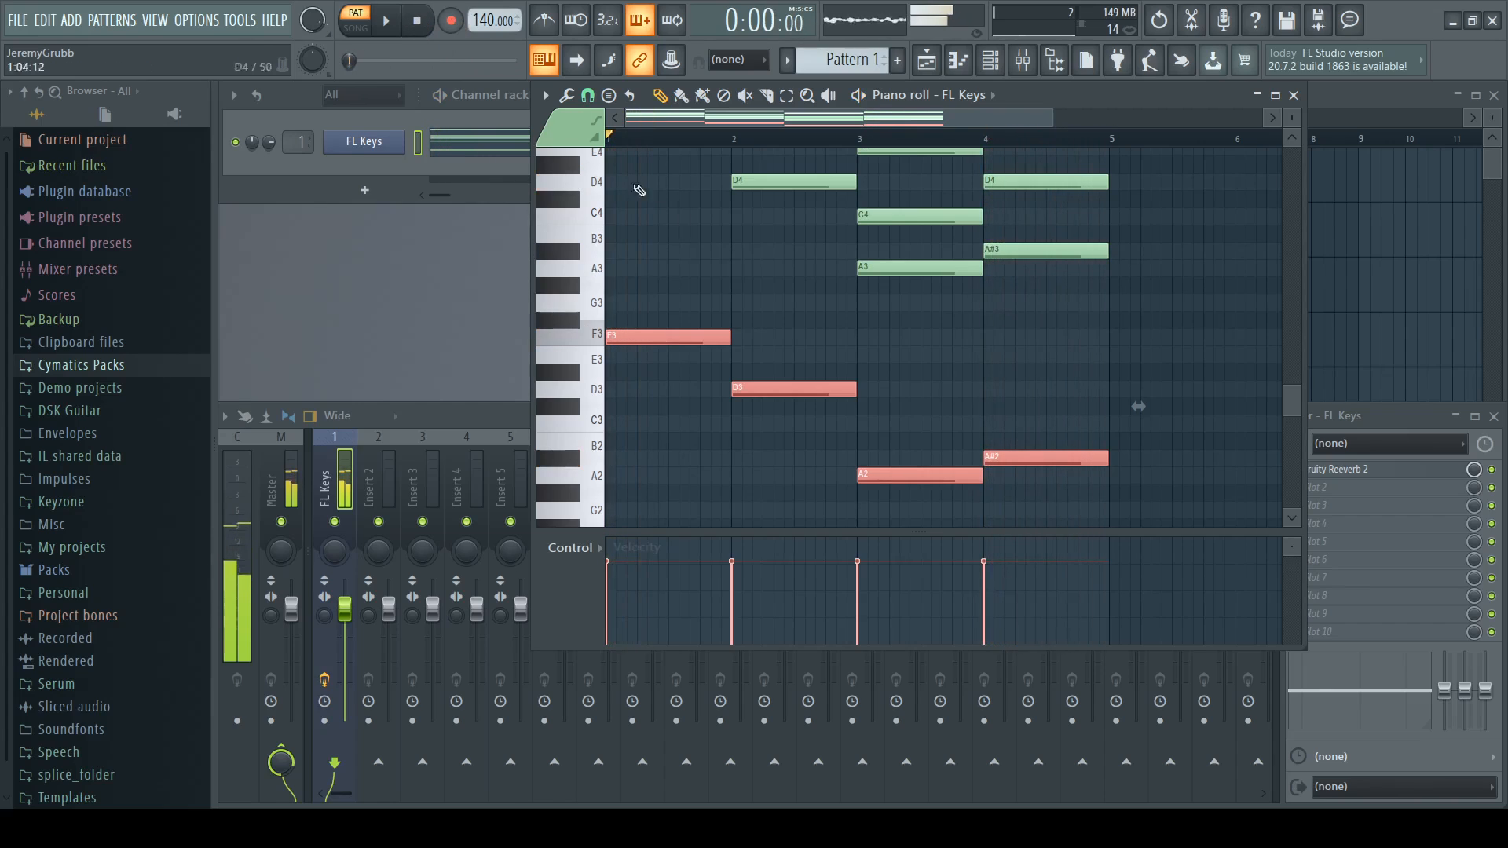
Step: Examine the full four-bar progression at different zoom levels, from the low root notes to the highest octave notes, with nothing selected
{"action": "left_click_drag", "start_coordinate": [1052, 117], "coordinate": [1009, 118]}
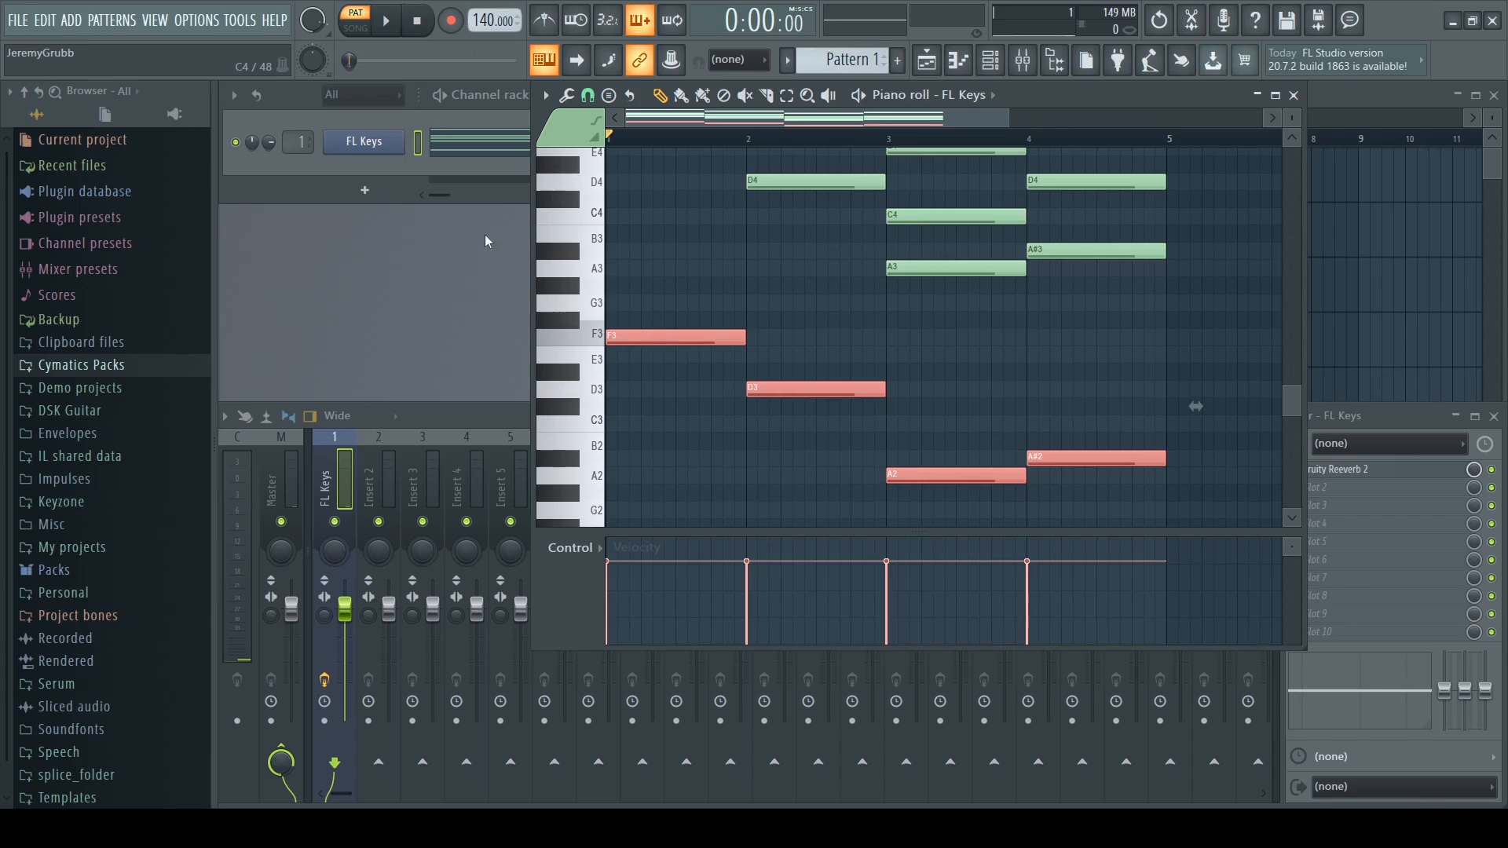
{"action": "mouse_move", "coordinate": [1009, 119]}
{"action": "left_mouse_down"}
{"action": "mouse_move", "coordinate": [969, 118]}
{"action": "mouse_move", "coordinate": [1016, 119]}
{"action": "left_mouse_up"}
{"action": "left_click_drag", "start_coordinate": [626, 119], "coordinate": [805, 119]}
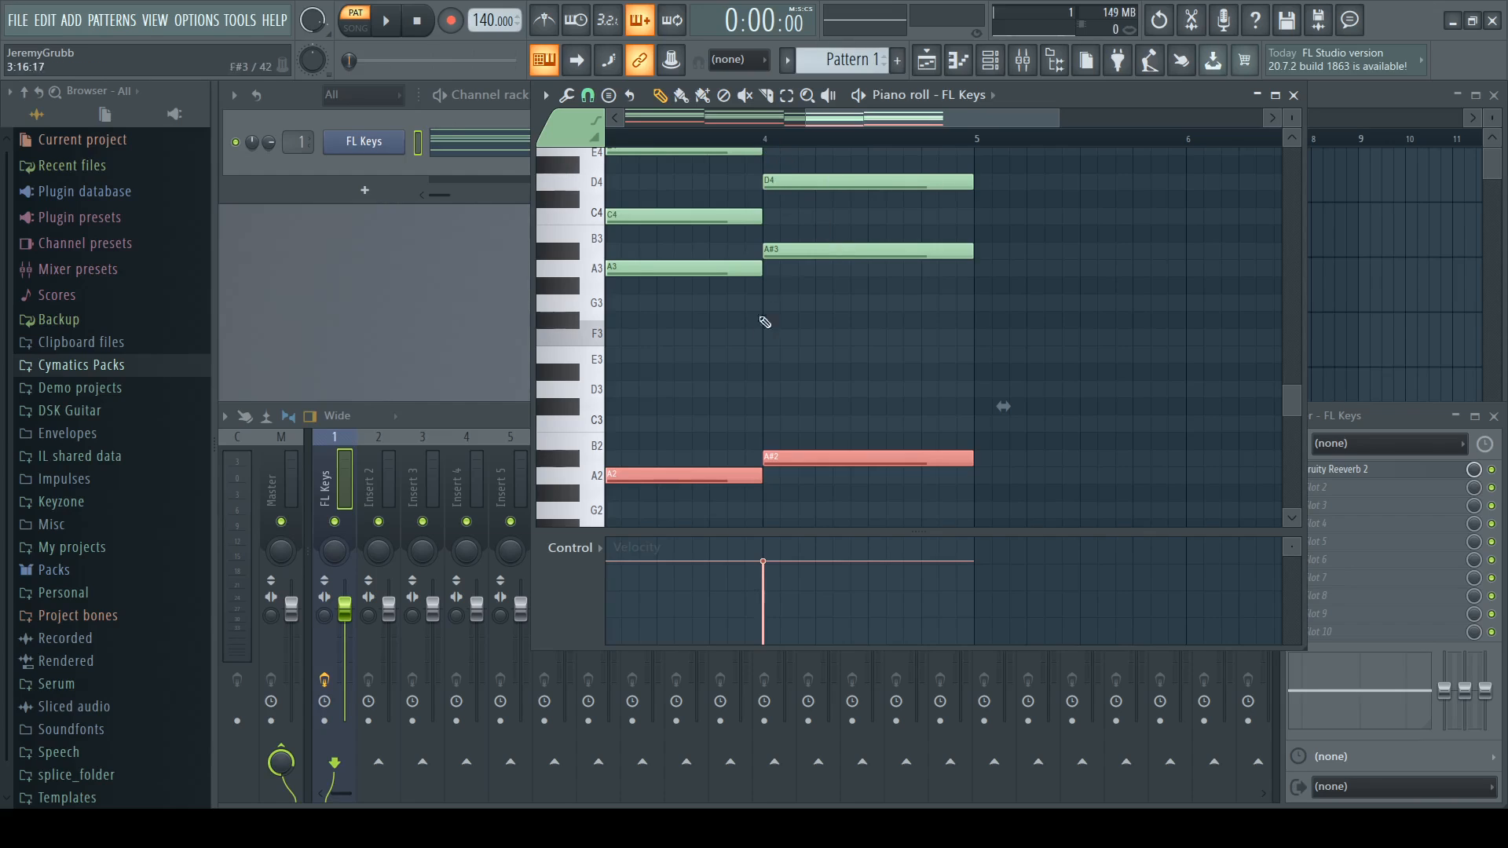
{"action": "left_click", "coordinate": [933, 447]}
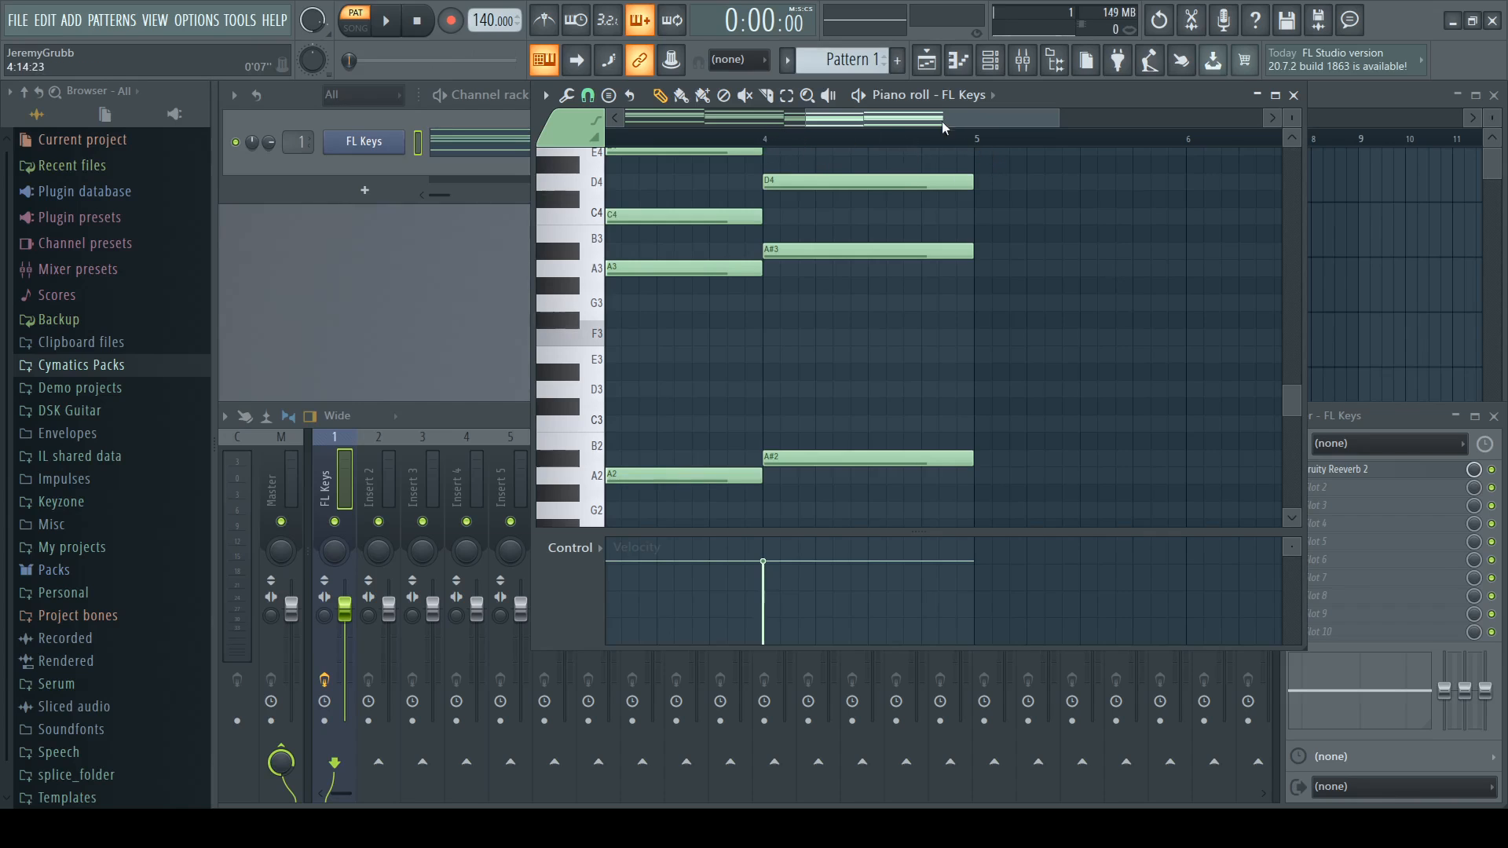
{"action": "scroll", "coordinate": [944, 128], "scroll_direction": "down", "scroll_amount": 3}
{"action": "scroll", "coordinate": [932, 126], "scroll_direction": "down", "scroll_amount": 2}
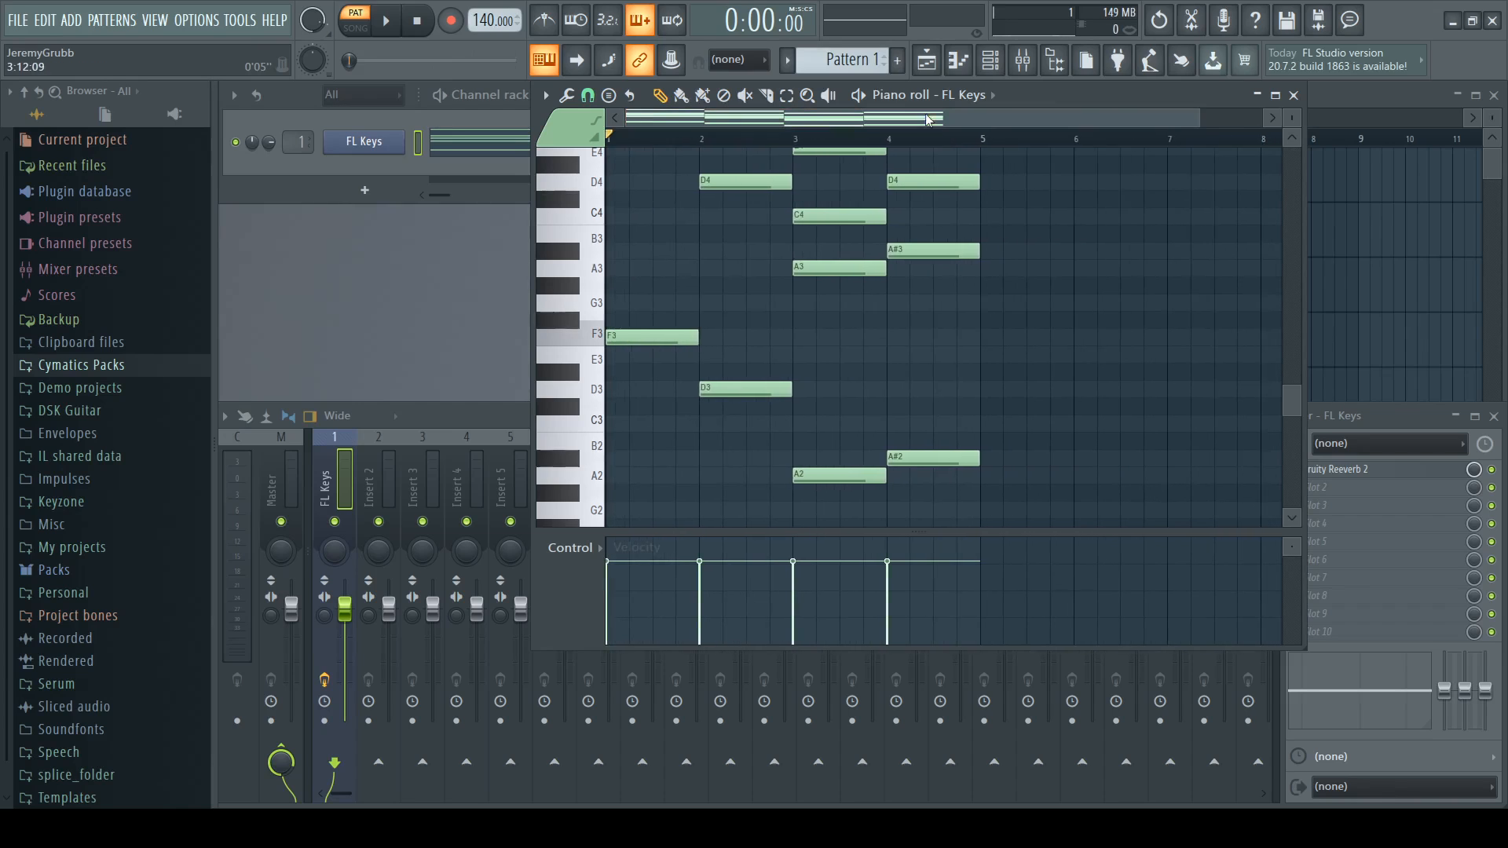
{"action": "scroll", "coordinate": [977, 222], "scroll_direction": "up", "scroll_amount": 6}
{"action": "scroll", "coordinate": [821, 224], "scroll_direction": "down", "scroll_amount": 4}
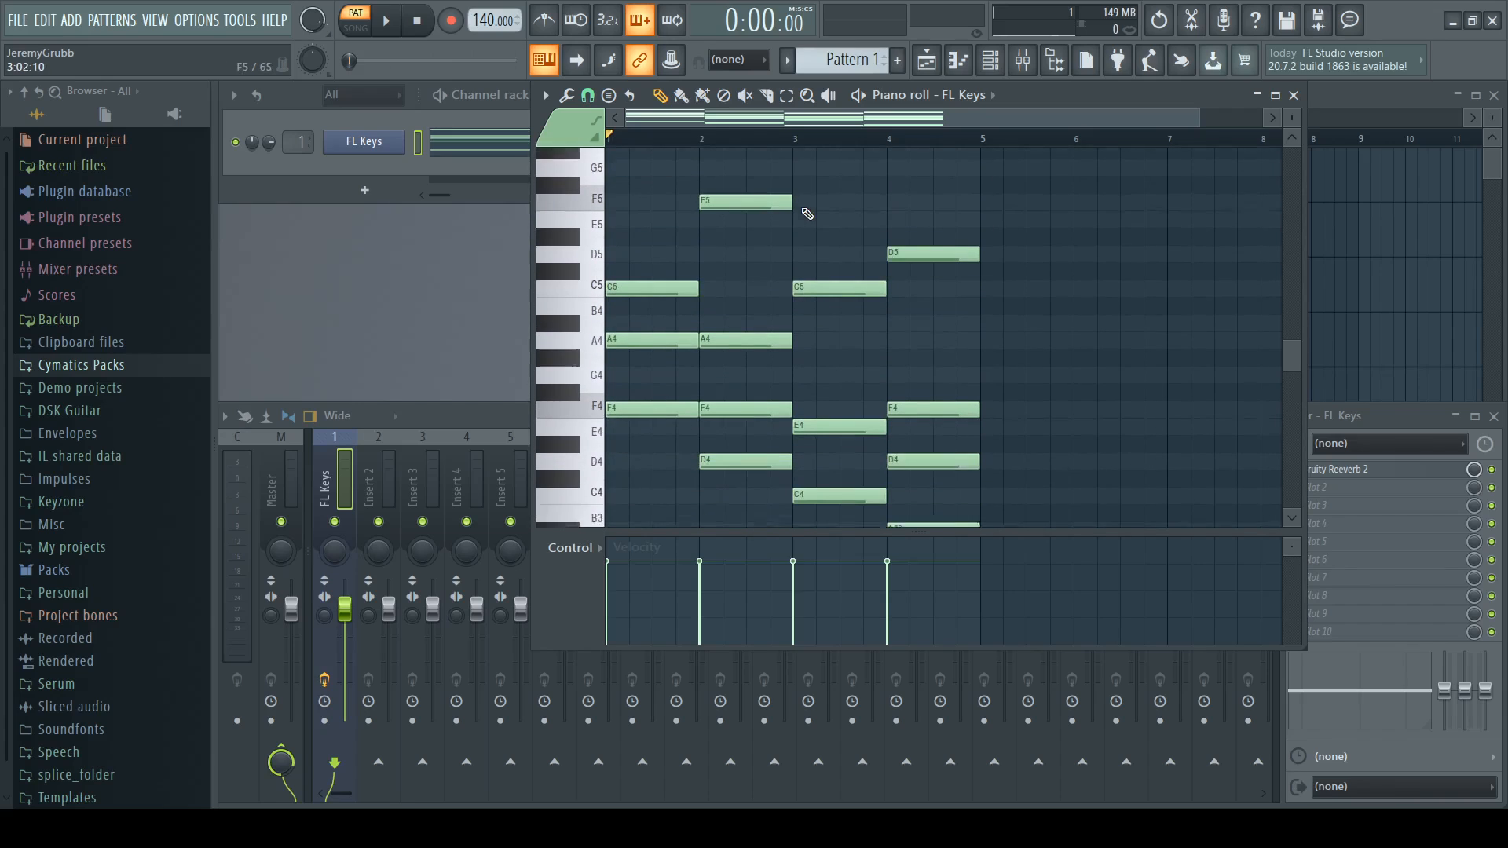
{"action": "scroll", "coordinate": [814, 229], "scroll_direction": "up", "scroll_amount": 3}
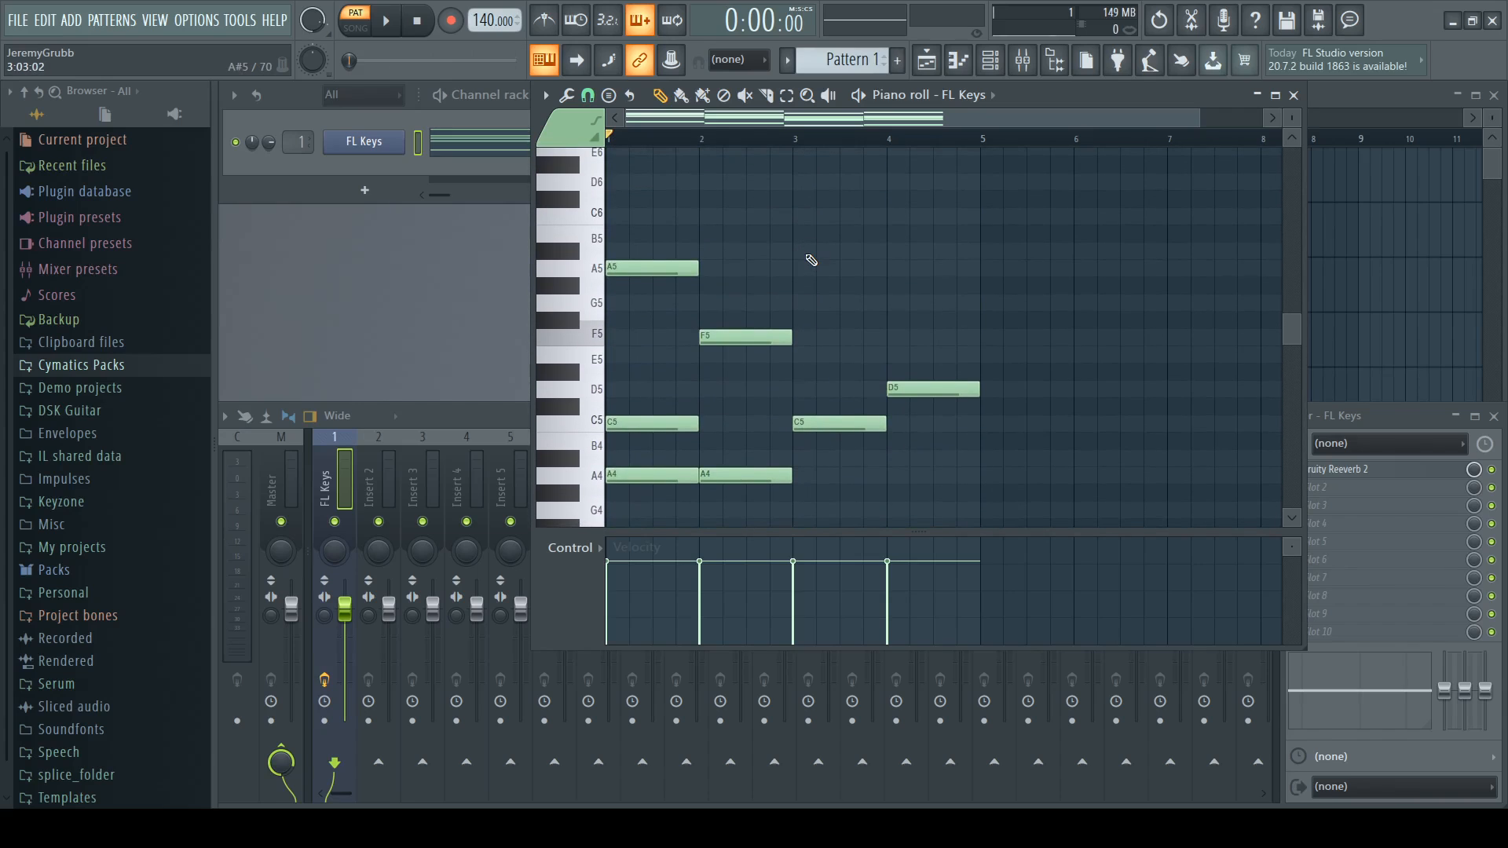
{"action": "scroll", "coordinate": [812, 260], "scroll_direction": "down", "scroll_amount": 2}
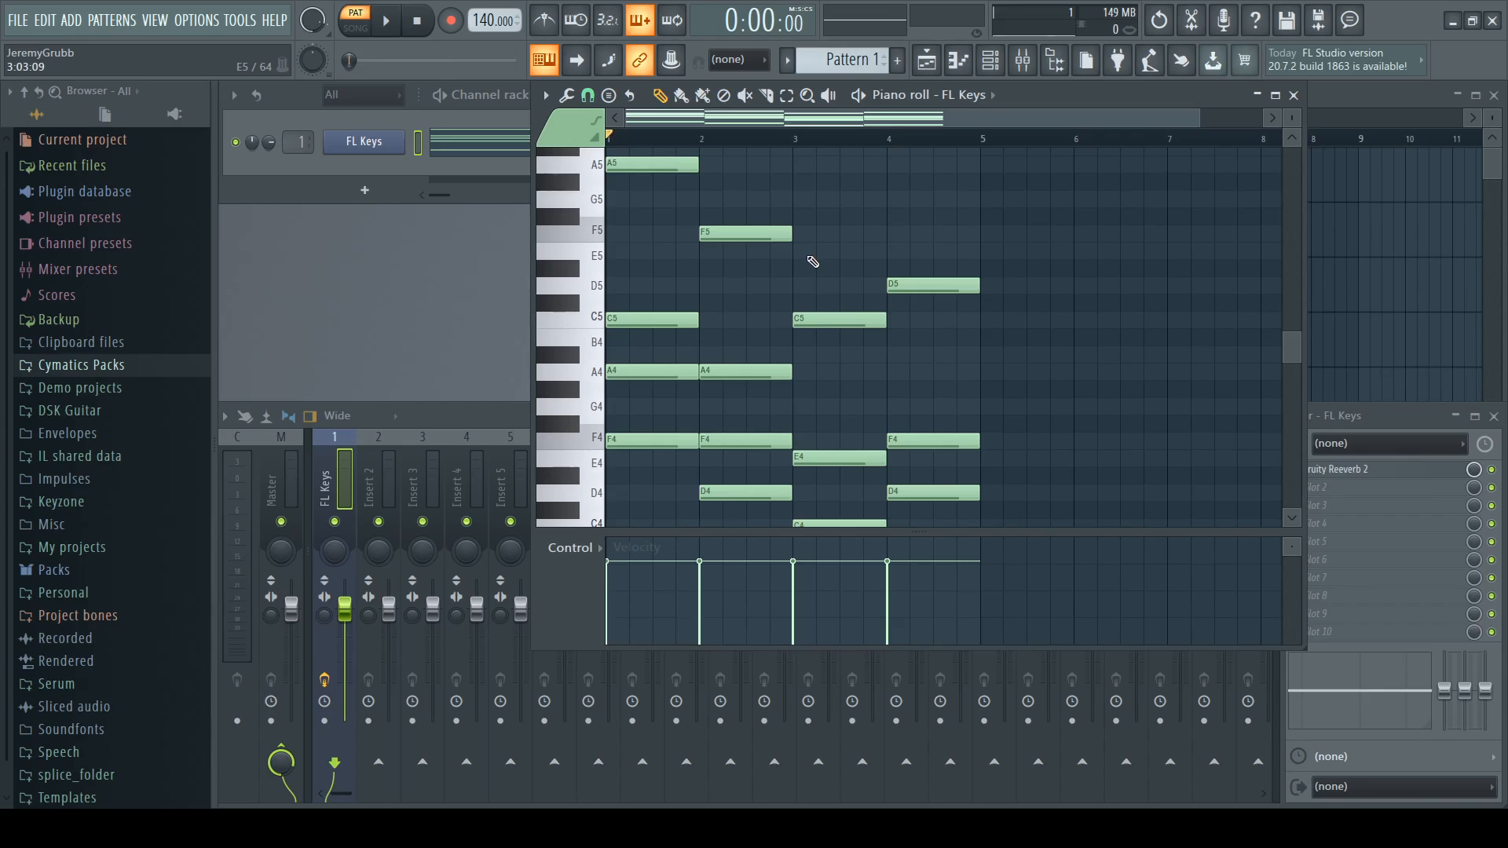
Step: Duplicate the whole four-bar progression into bars 5 to 8 and close the piano roll
{"action": "key", "text": "ctrl+b"}
{"action": "key", "text": "ctrl+d"}
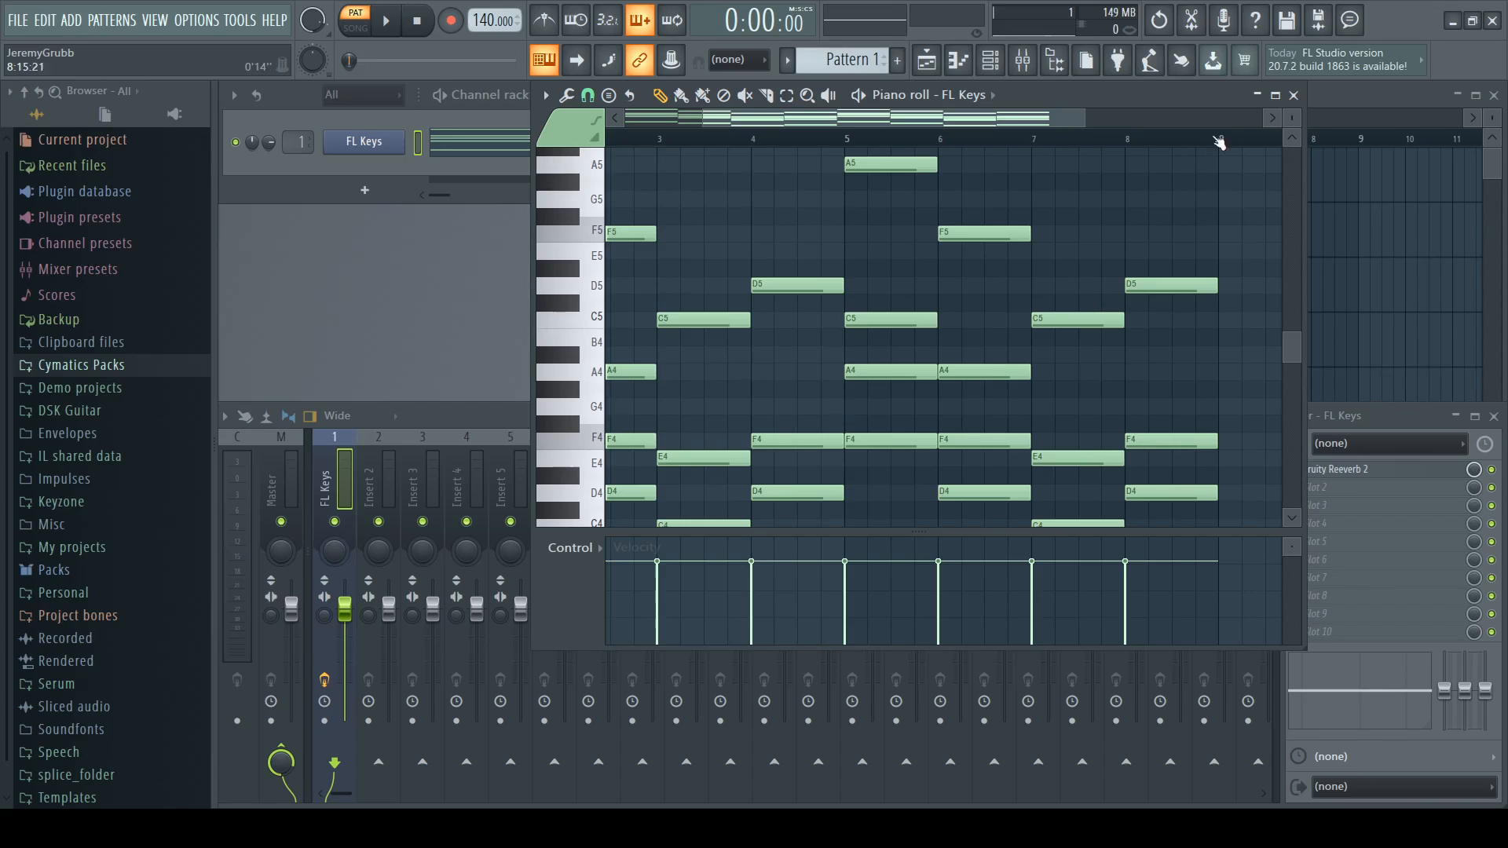
{"action": "left_click", "coordinate": [1293, 95]}
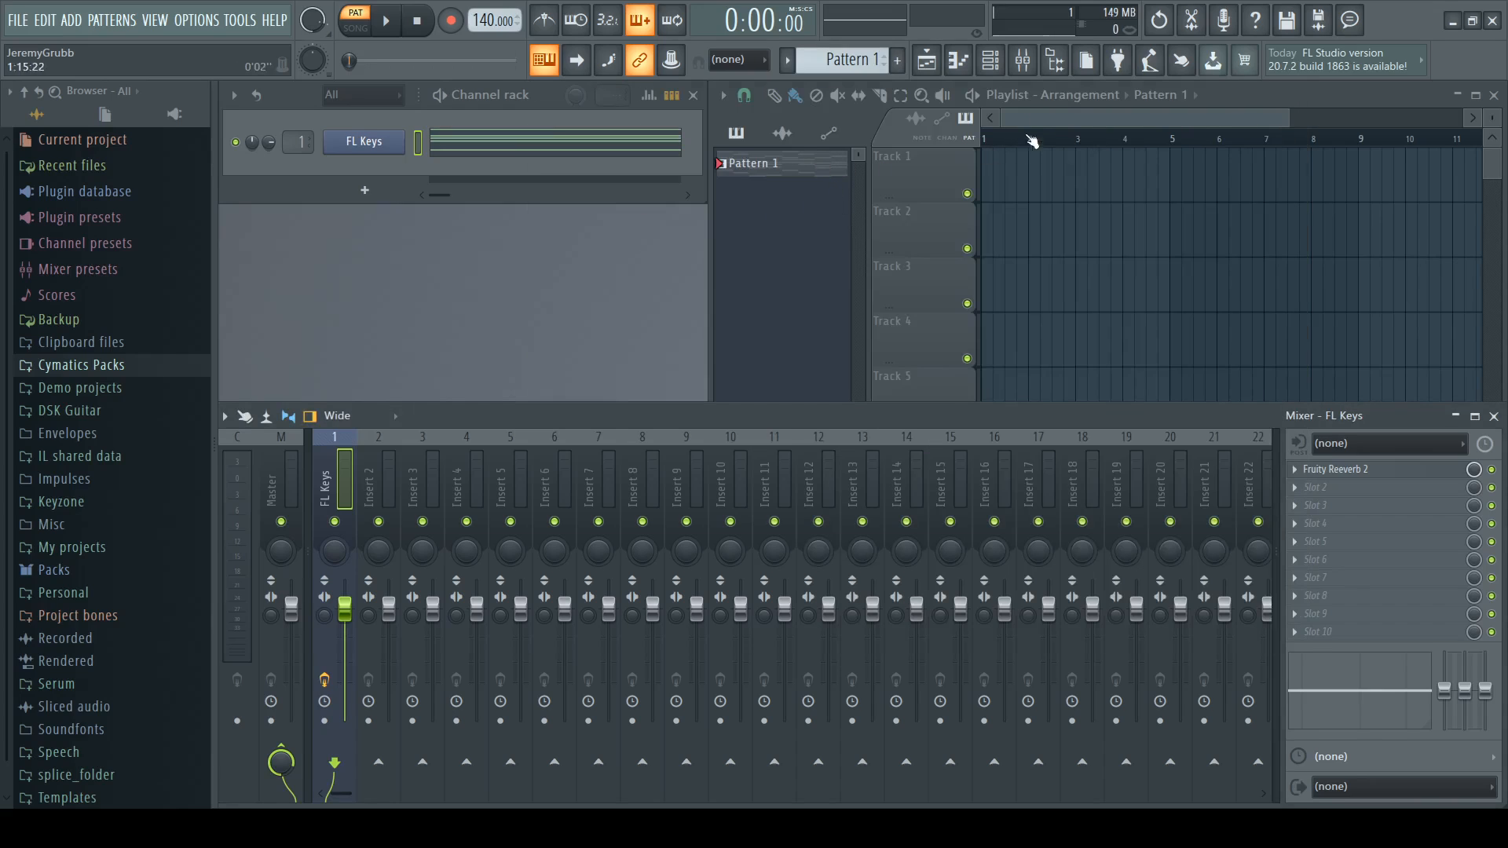
Step: Open the FL Keys piano roll and add a one-bar A4 note to the chord in bar 8
{"action": "left_click", "coordinate": [577, 160]}
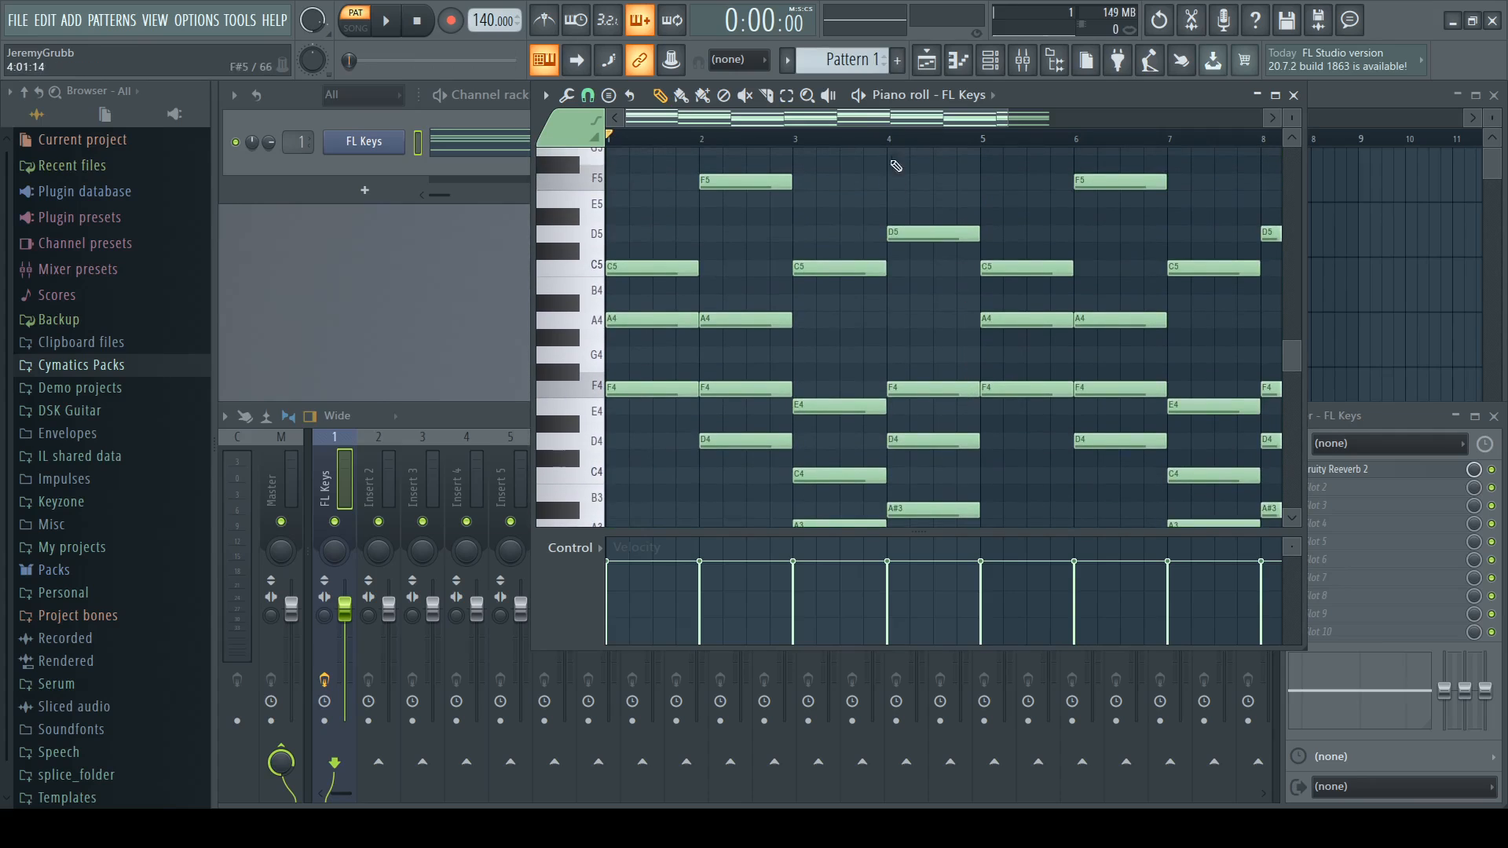
{"action": "mouse_move", "coordinate": [1077, 118]}
{"action": "left_mouse_down"}
{"action": "mouse_move", "coordinate": [1210, 117]}
{"action": "mouse_move", "coordinate": [1106, 117]}
{"action": "left_mouse_up"}
{"action": "scroll", "coordinate": [1196, 240], "scroll_direction": "down", "scroll_amount": 4}
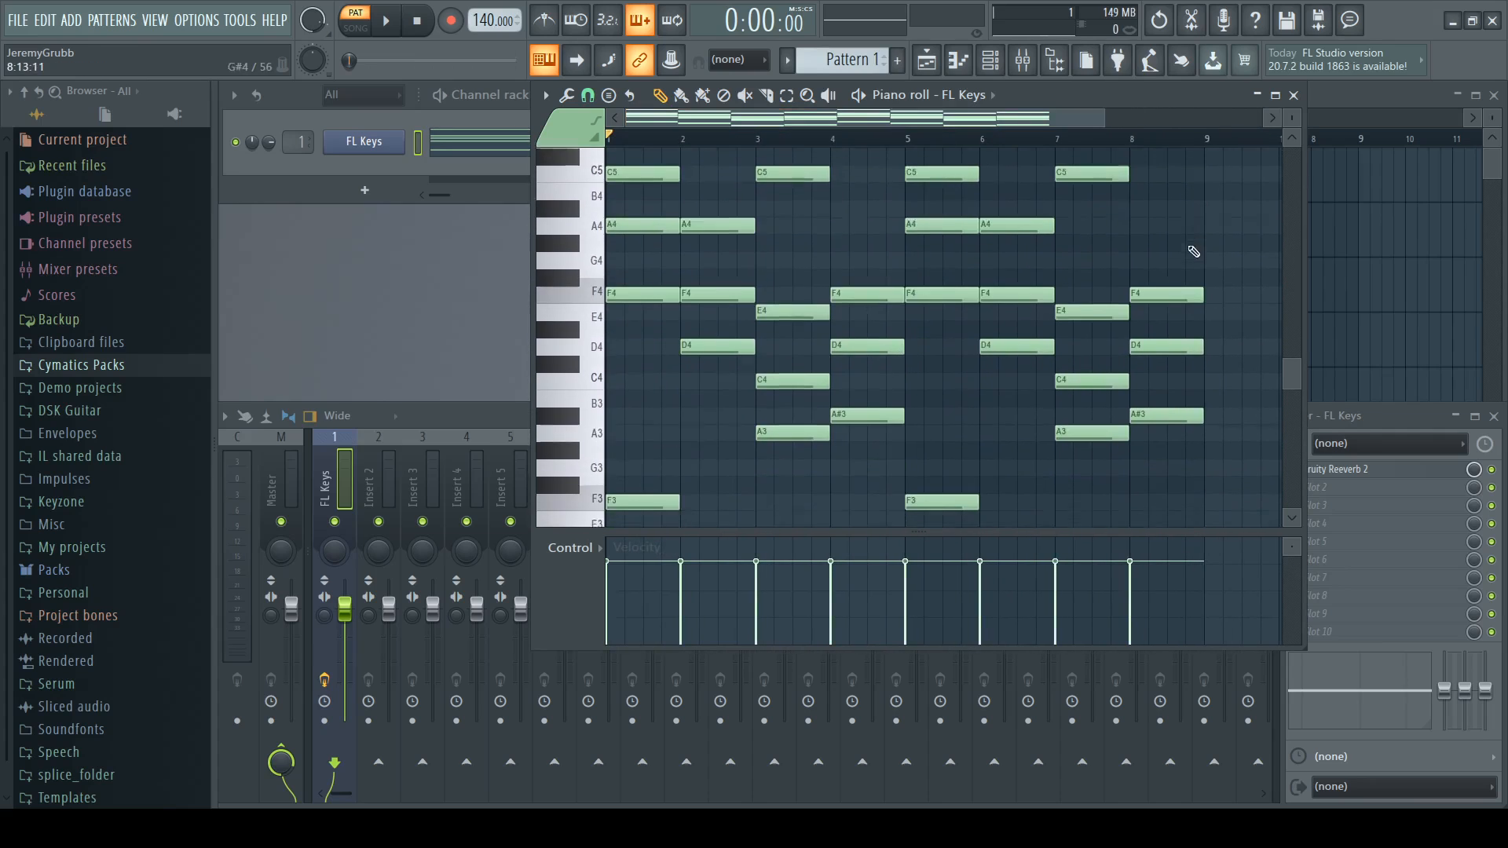
{"action": "scroll", "coordinate": [1188, 275], "scroll_direction": "up", "scroll_amount": 1}
{"action": "scroll", "coordinate": [1182, 290], "scroll_direction": "down", "scroll_amount": 4}
{"action": "scroll", "coordinate": [1181, 320], "scroll_direction": "up", "scroll_amount": 3}
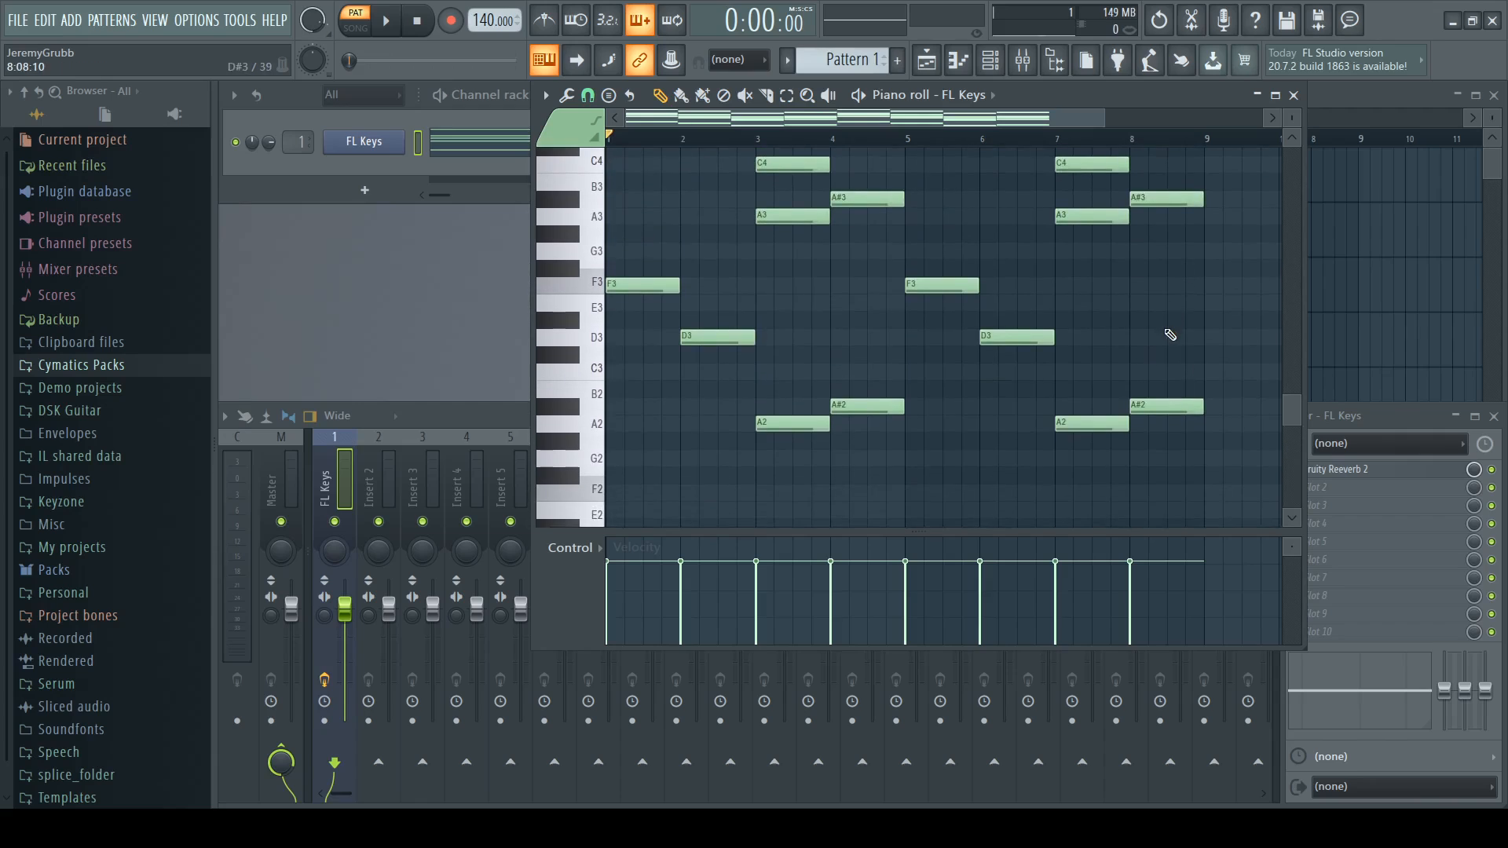
{"action": "scroll", "coordinate": [1139, 377], "scroll_direction": "up", "scroll_amount": 3}
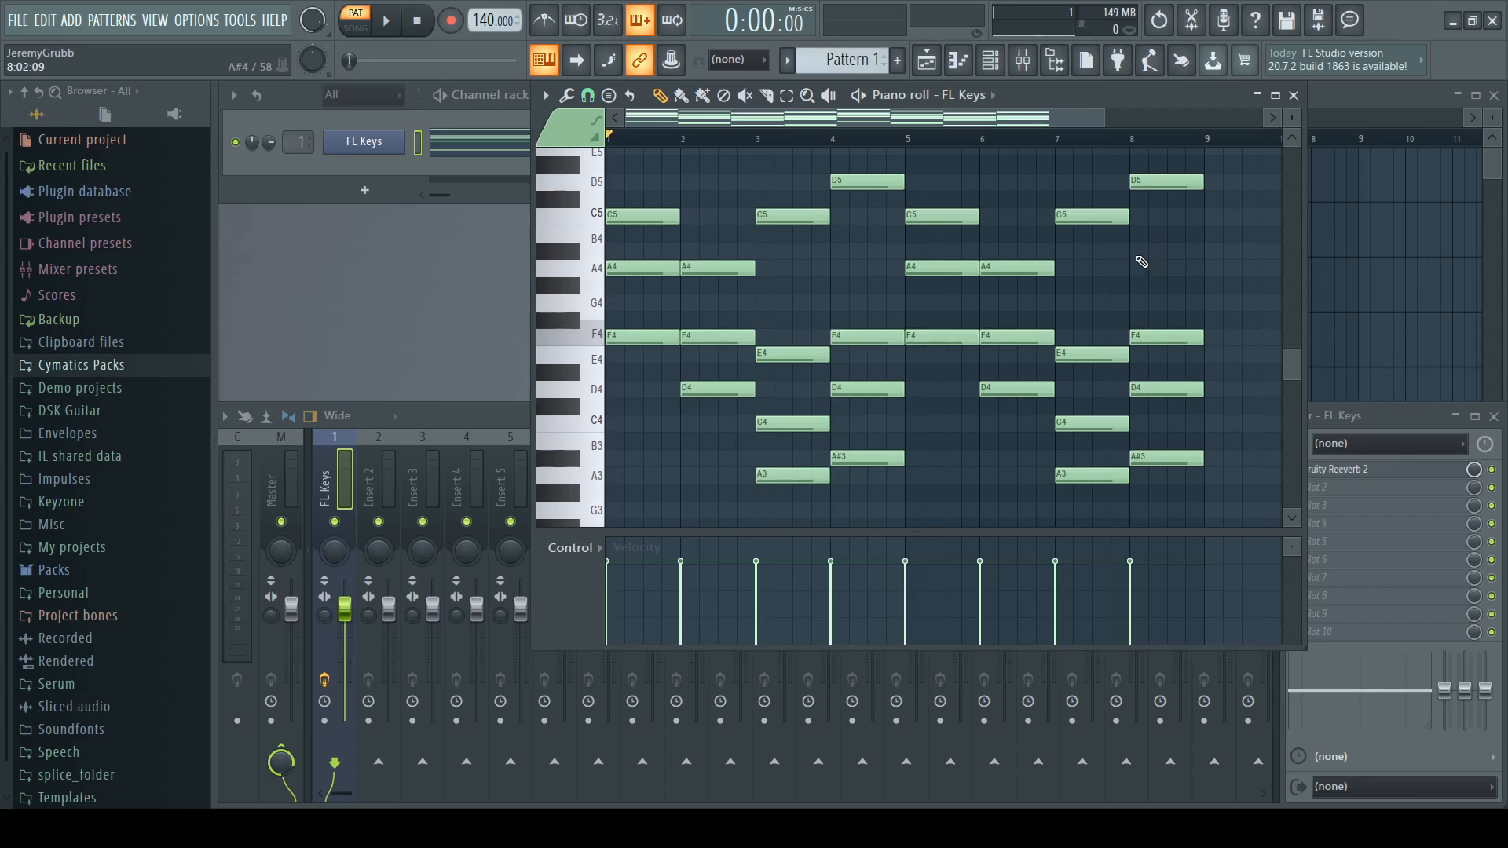
{"action": "left_click", "coordinate": [1159, 386], "text": "ctrl"}
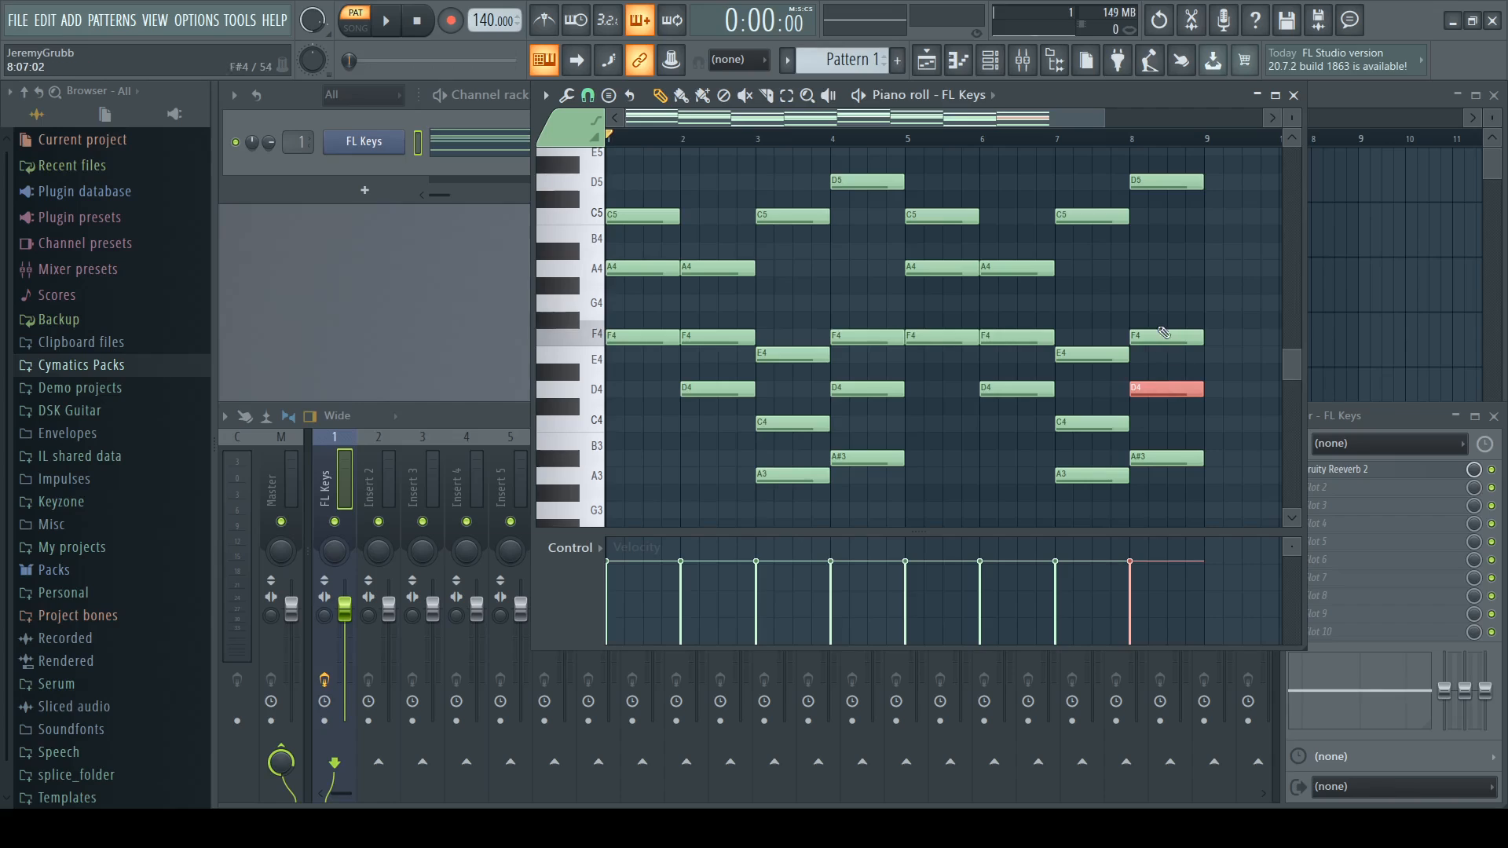
{"action": "left_click_drag", "start_coordinate": [1165, 388], "coordinate": [1166, 341]}
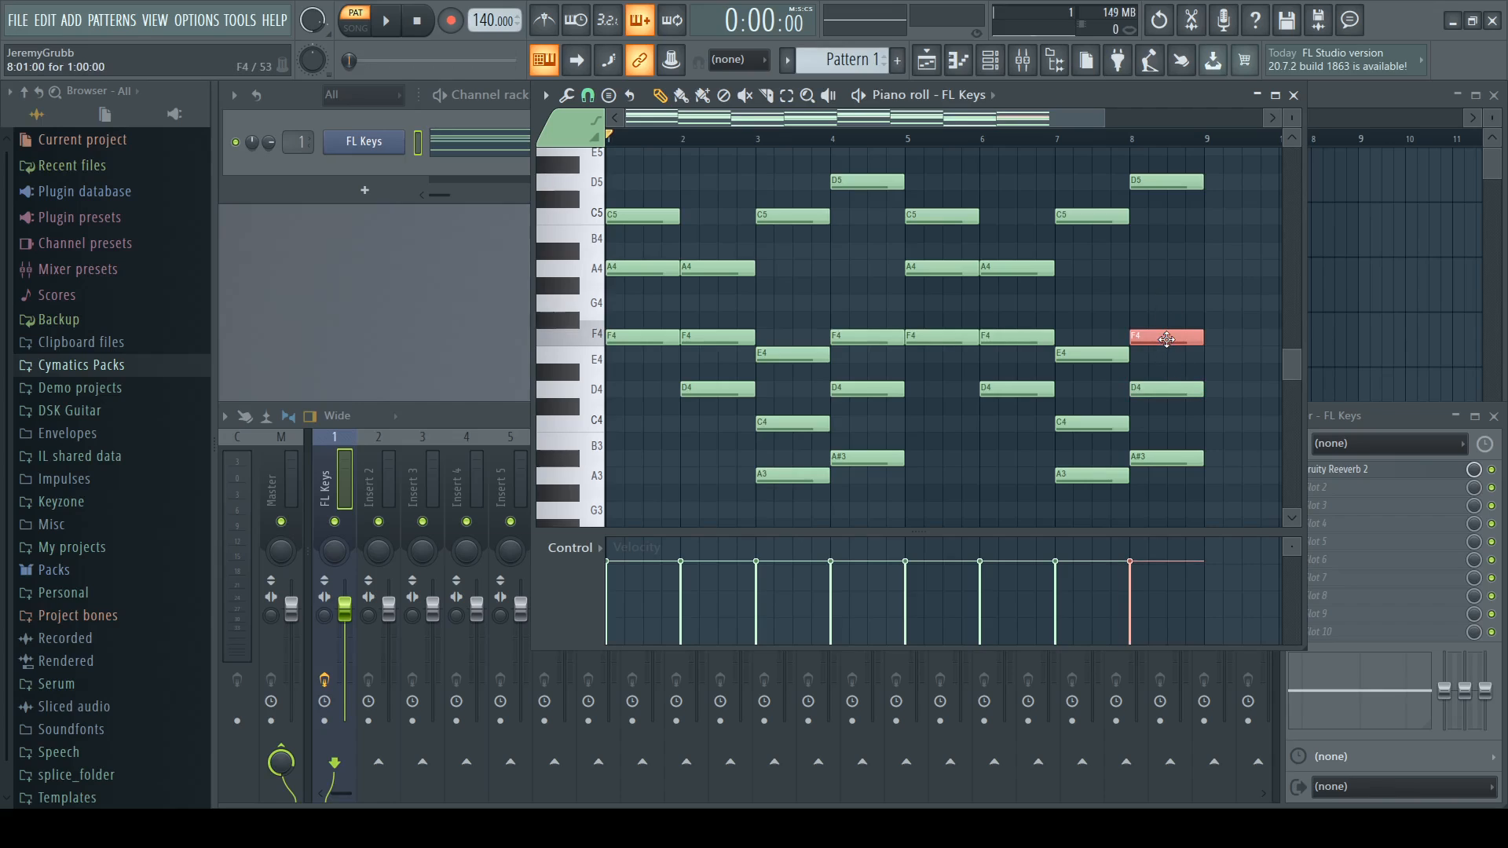
{"action": "left_click", "coordinate": [1136, 275]}
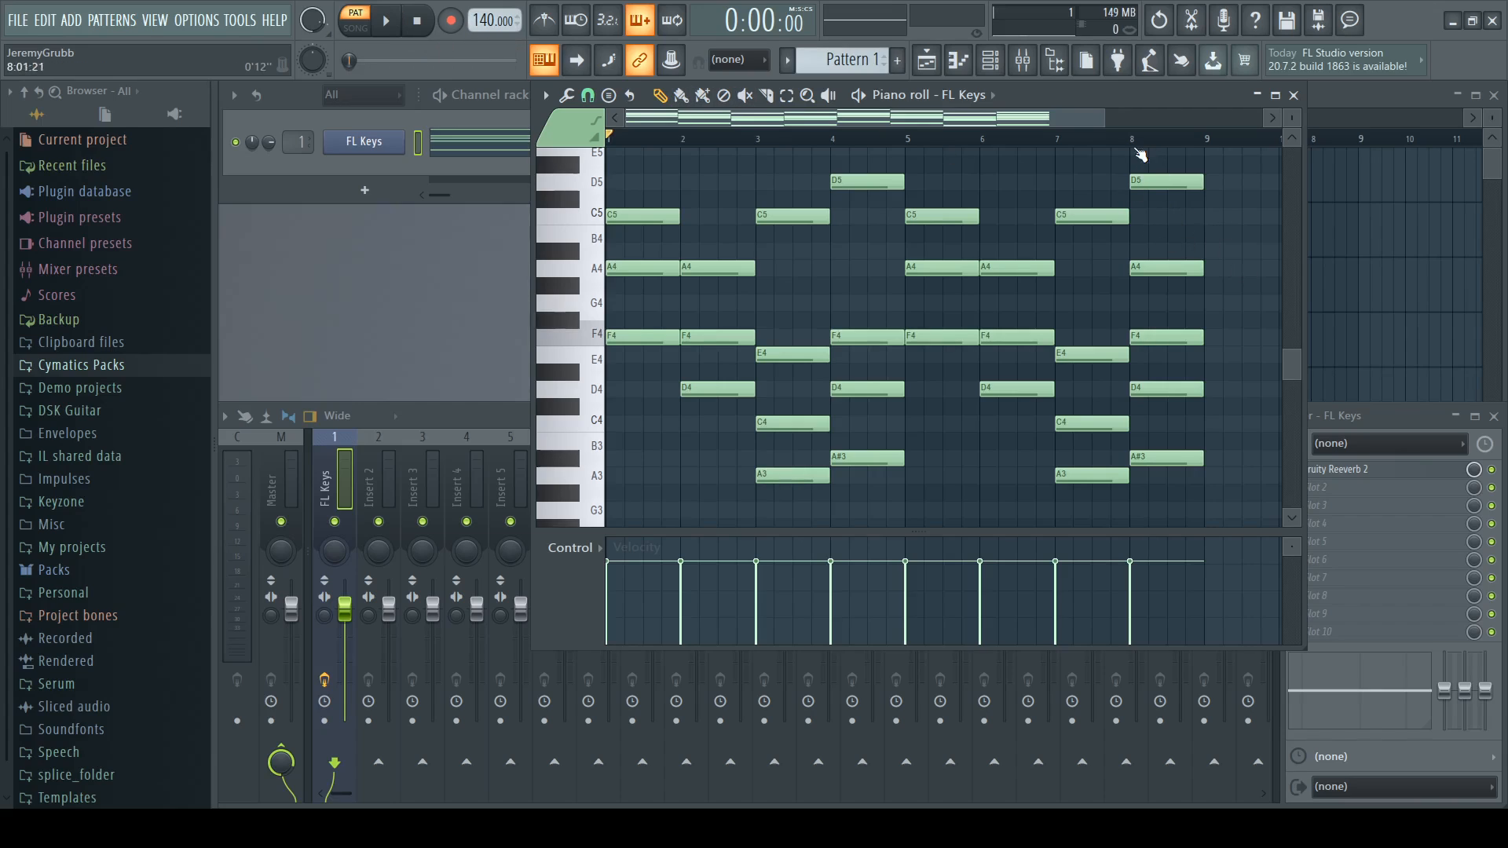
Step: Play the chord in bar 4 and then the chord in bar 8 to compare how they sound
{"action": "mouse_move", "coordinate": [1137, 141]}
{"action": "left_mouse_down"}
{"action": "mouse_move", "coordinate": [869, 134]}
{"action": "mouse_move", "coordinate": [837, 119]}
{"action": "left_mouse_up"}
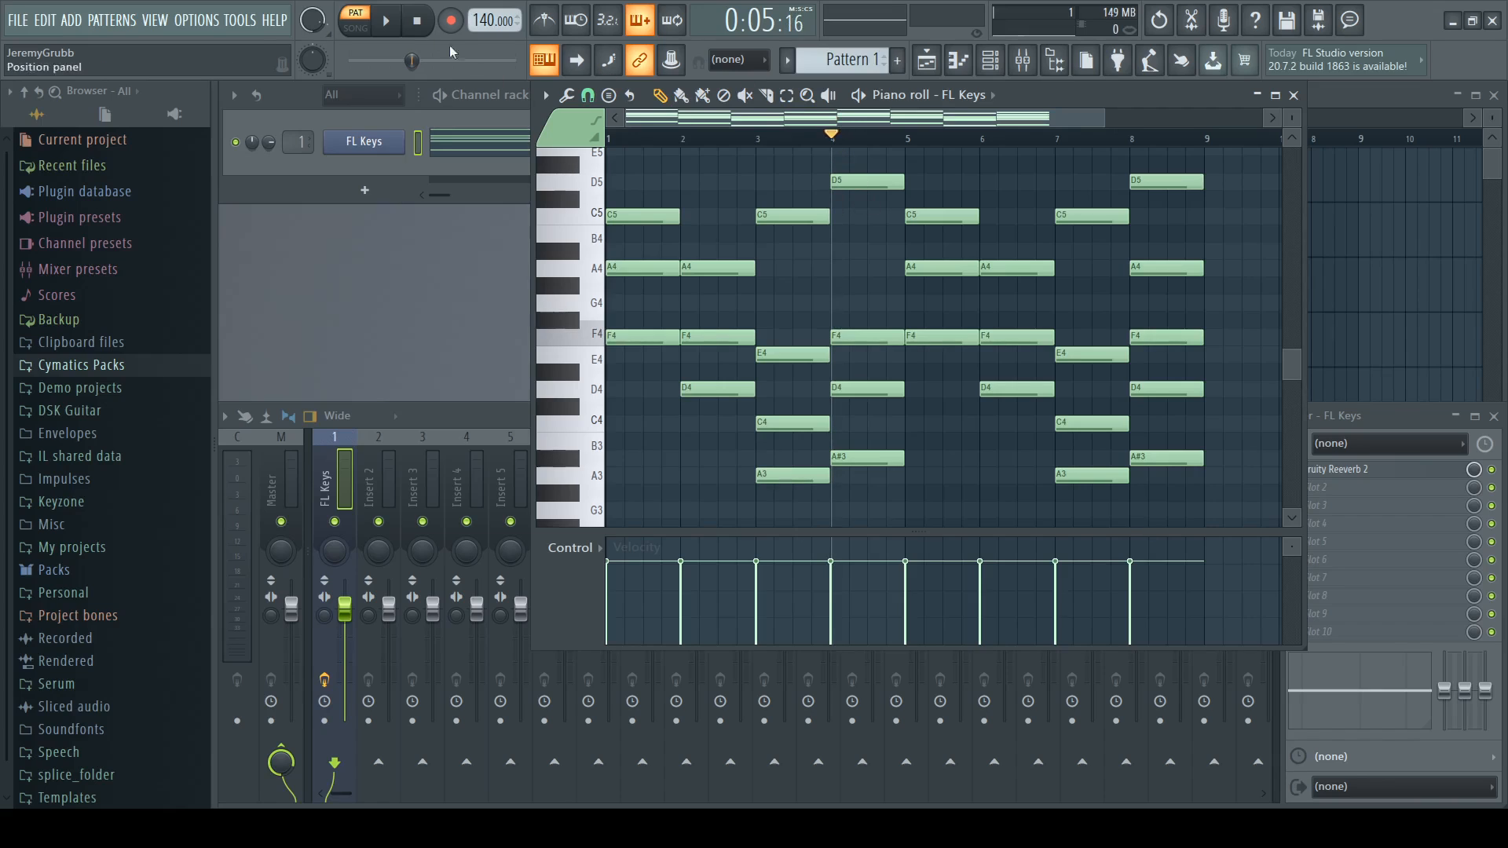
{"action": "left_click", "coordinate": [389, 23]}
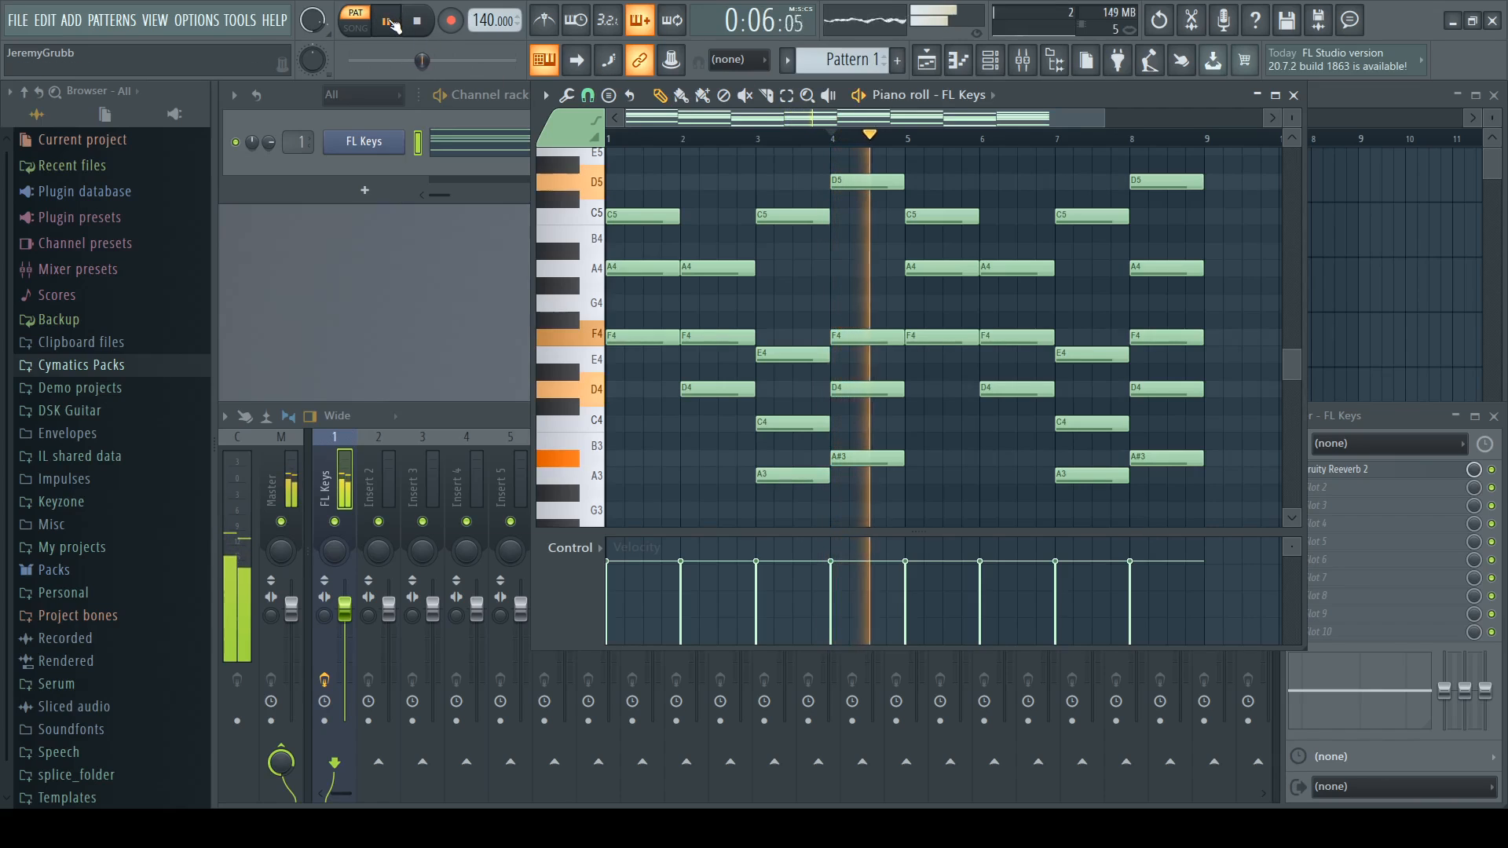
{"action": "key", "text": "space"}
{"action": "left_click", "coordinate": [1133, 141]}
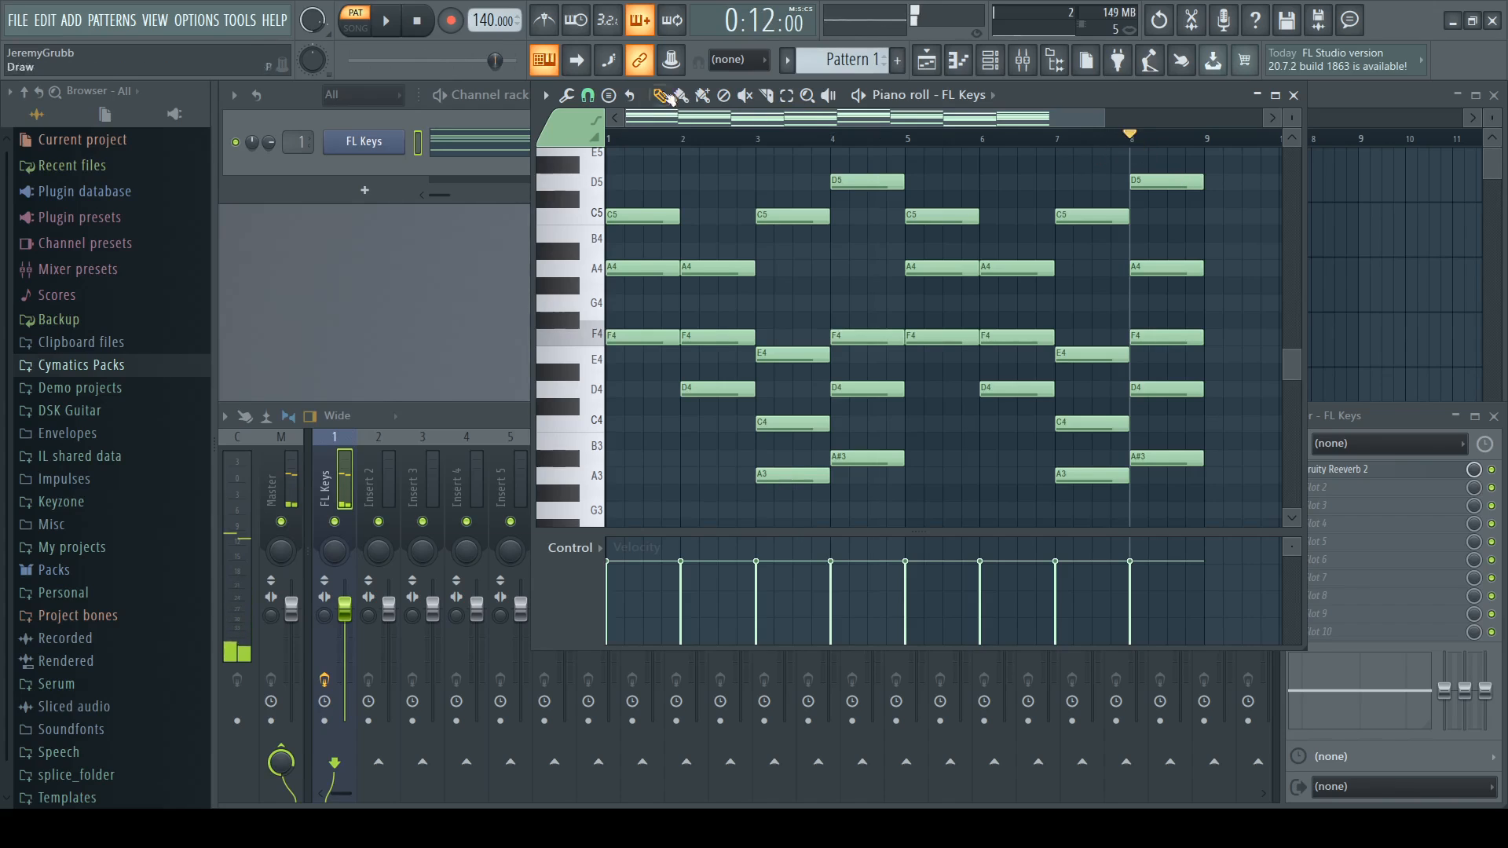
{"action": "left_click", "coordinate": [388, 23]}
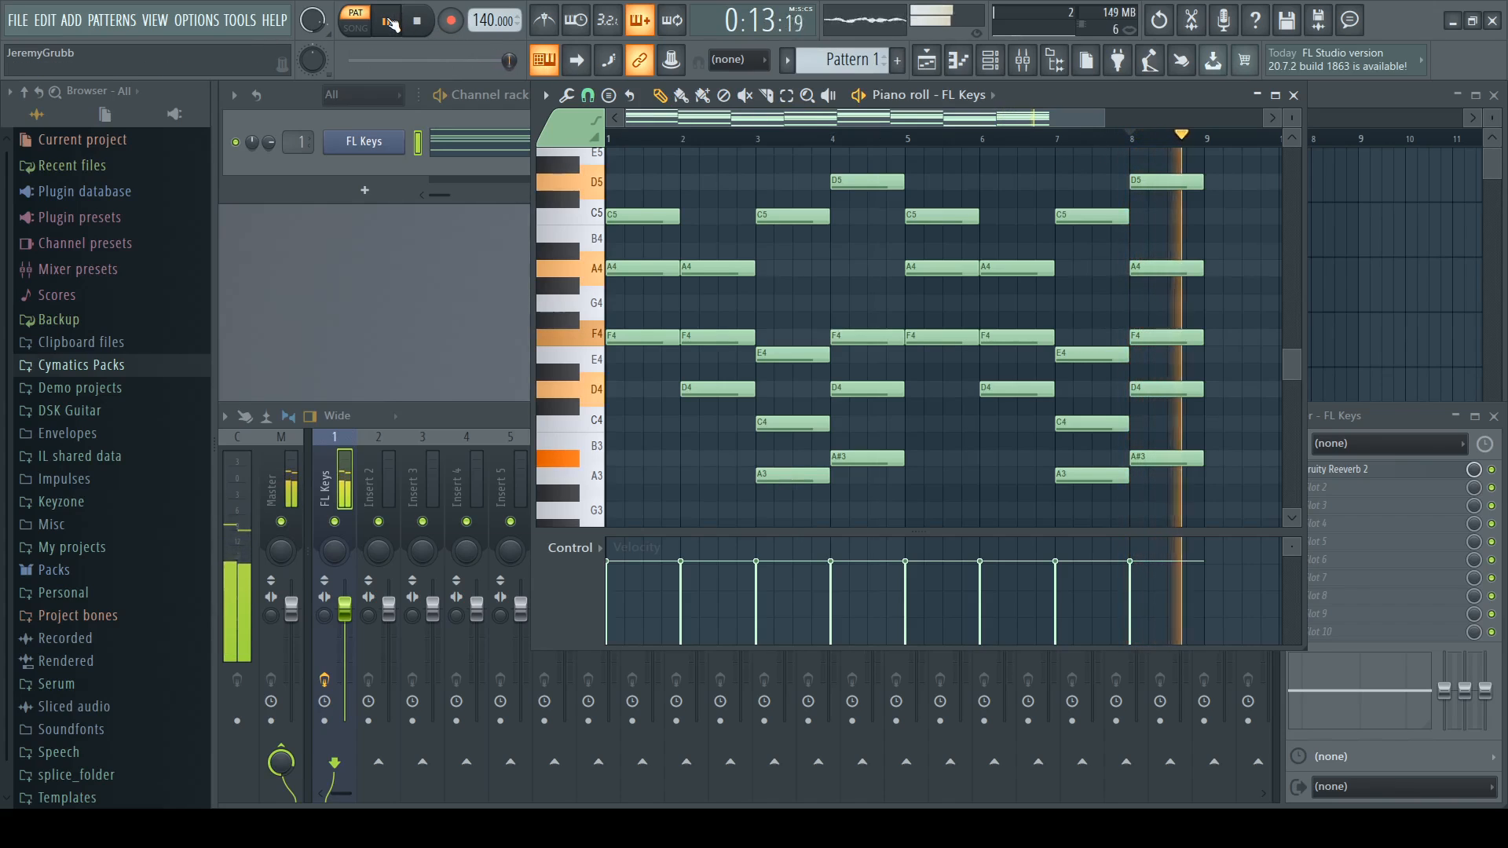
{"action": "key", "text": "space"}
Step: Examine the whole eight-bar progression at different zoom levels, from the low root notes up to the highest octave notes
{"action": "scroll", "coordinate": [1152, 227], "scroll_direction": "down", "scroll_amount": 2}
{"action": "scroll", "coordinate": [1147, 231], "scroll_direction": "up", "scroll_amount": 2}
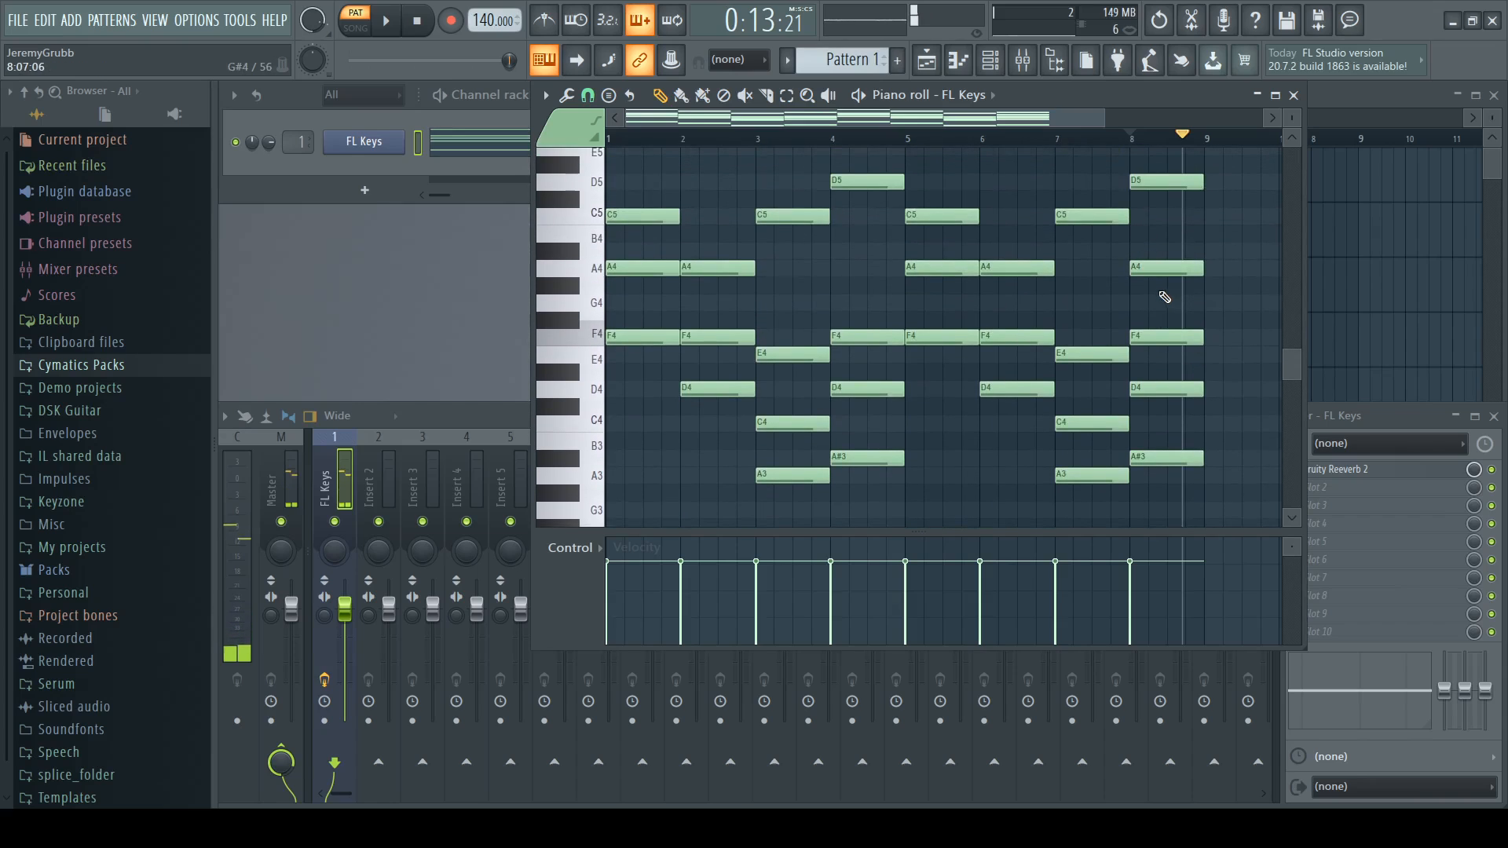
{"action": "scroll", "coordinate": [1162, 297], "scroll_direction": "down", "scroll_amount": 4}
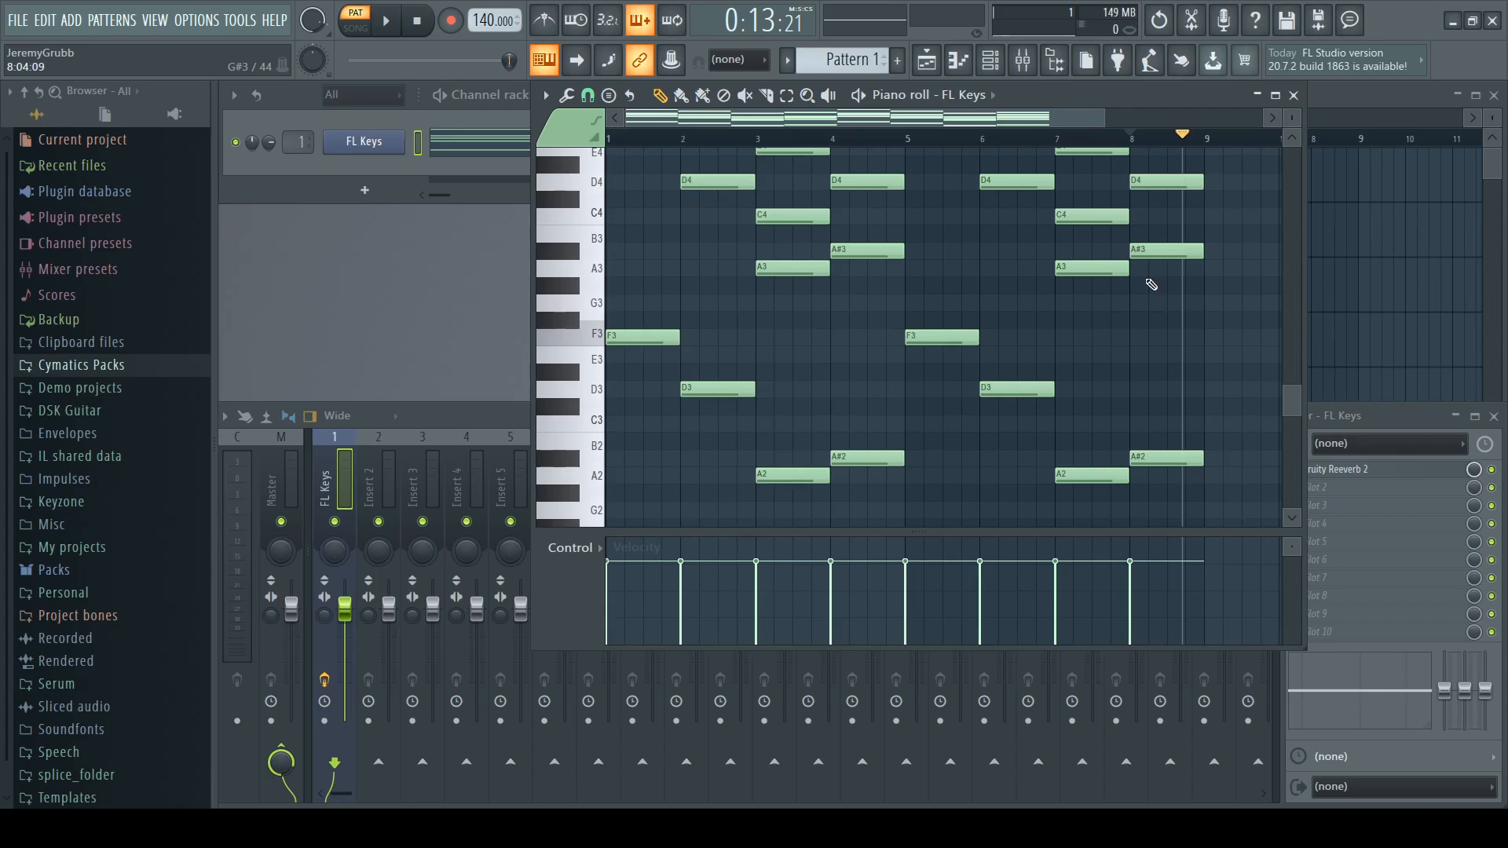
{"action": "scroll", "coordinate": [1120, 150], "scroll_direction": "up", "scroll_amount": 4}
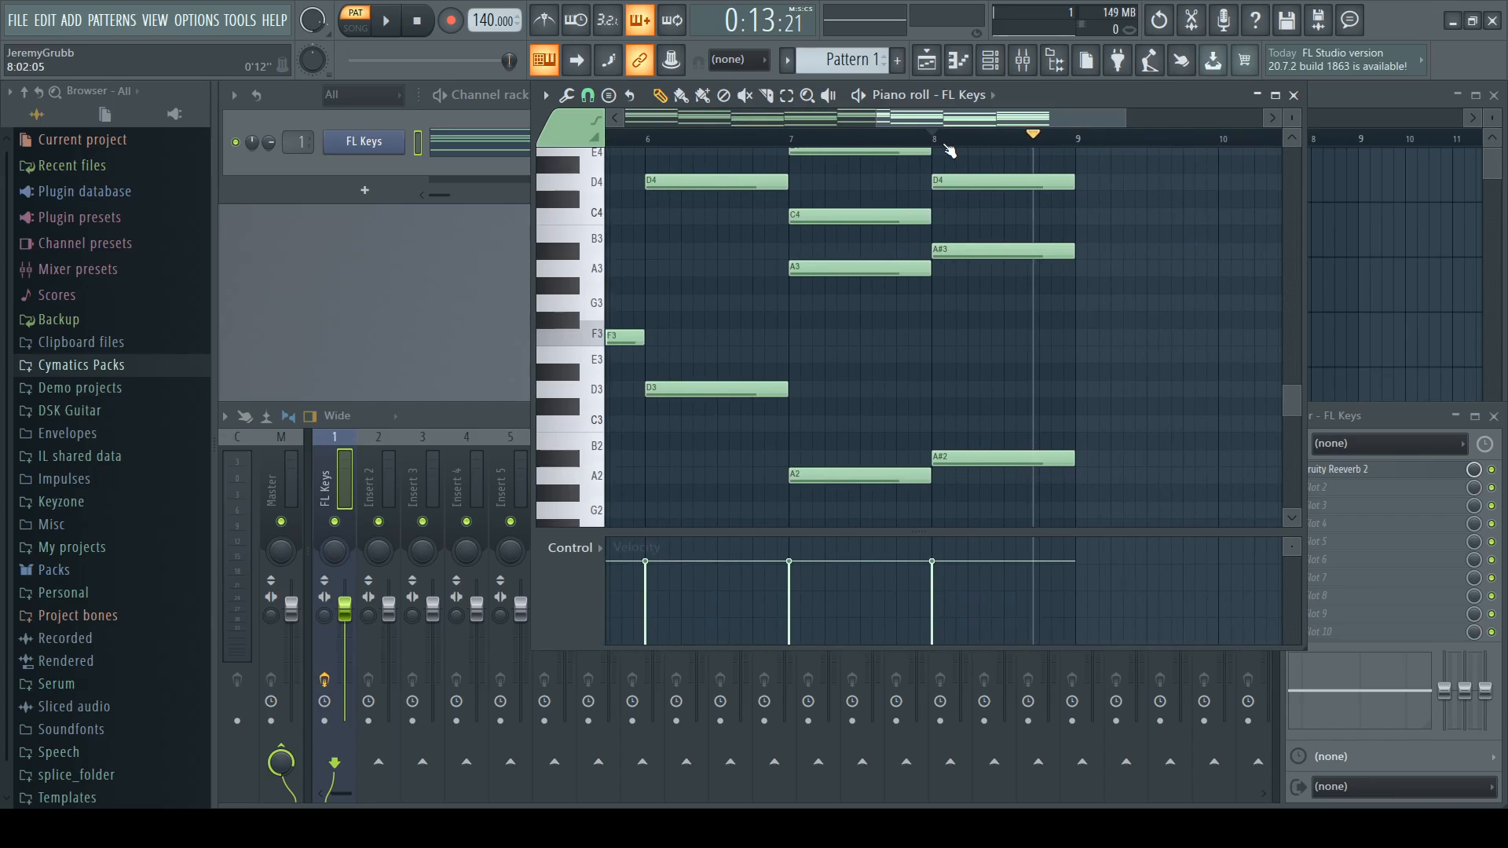
{"action": "scroll", "coordinate": [963, 132], "scroll_direction": "down", "scroll_amount": 5}
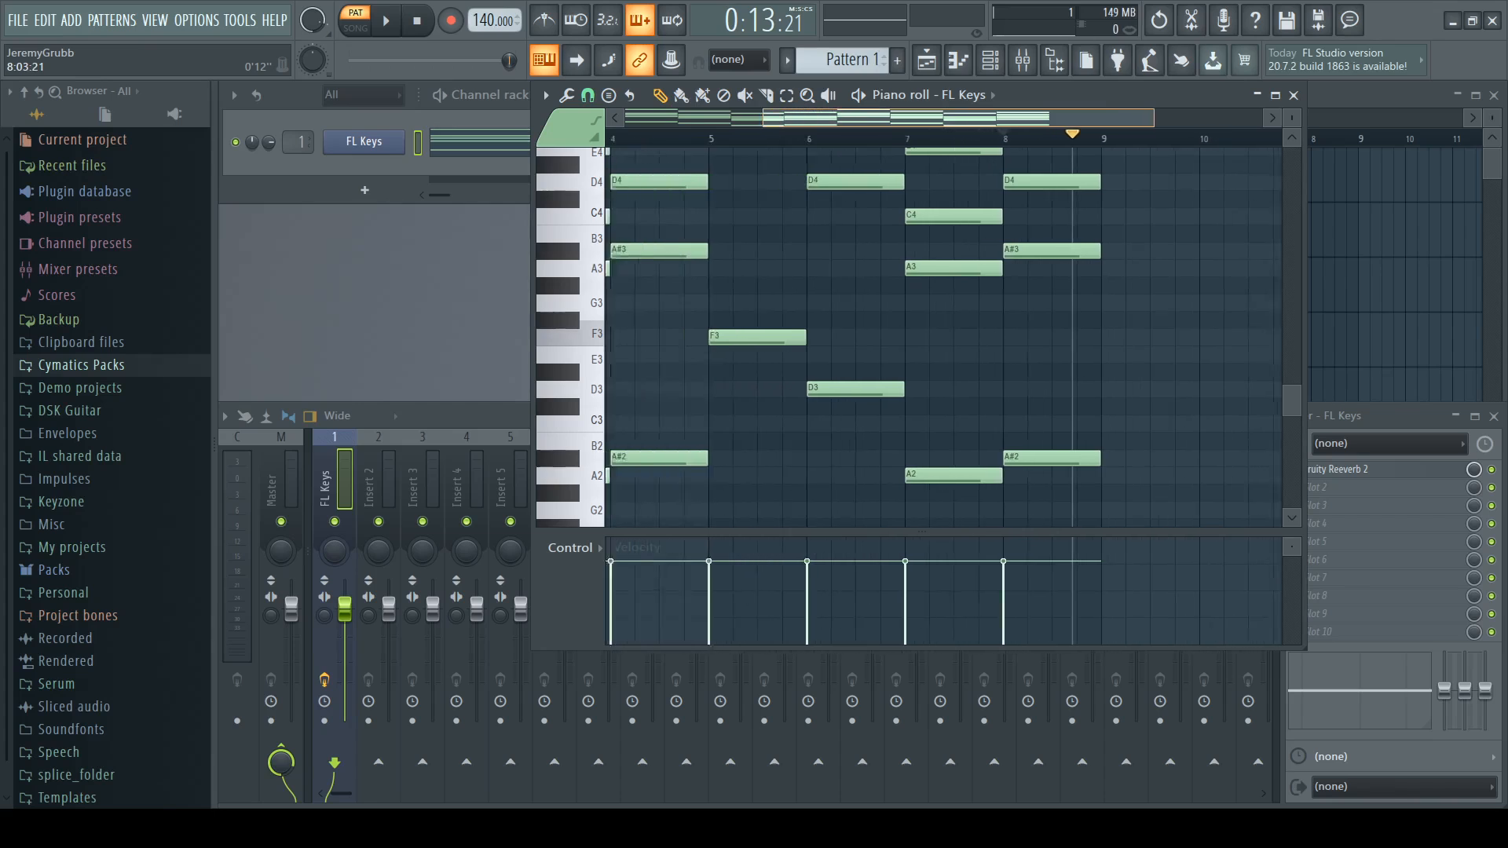
{"action": "scroll", "coordinate": [1071, 203], "scroll_direction": "up", "scroll_amount": 4}
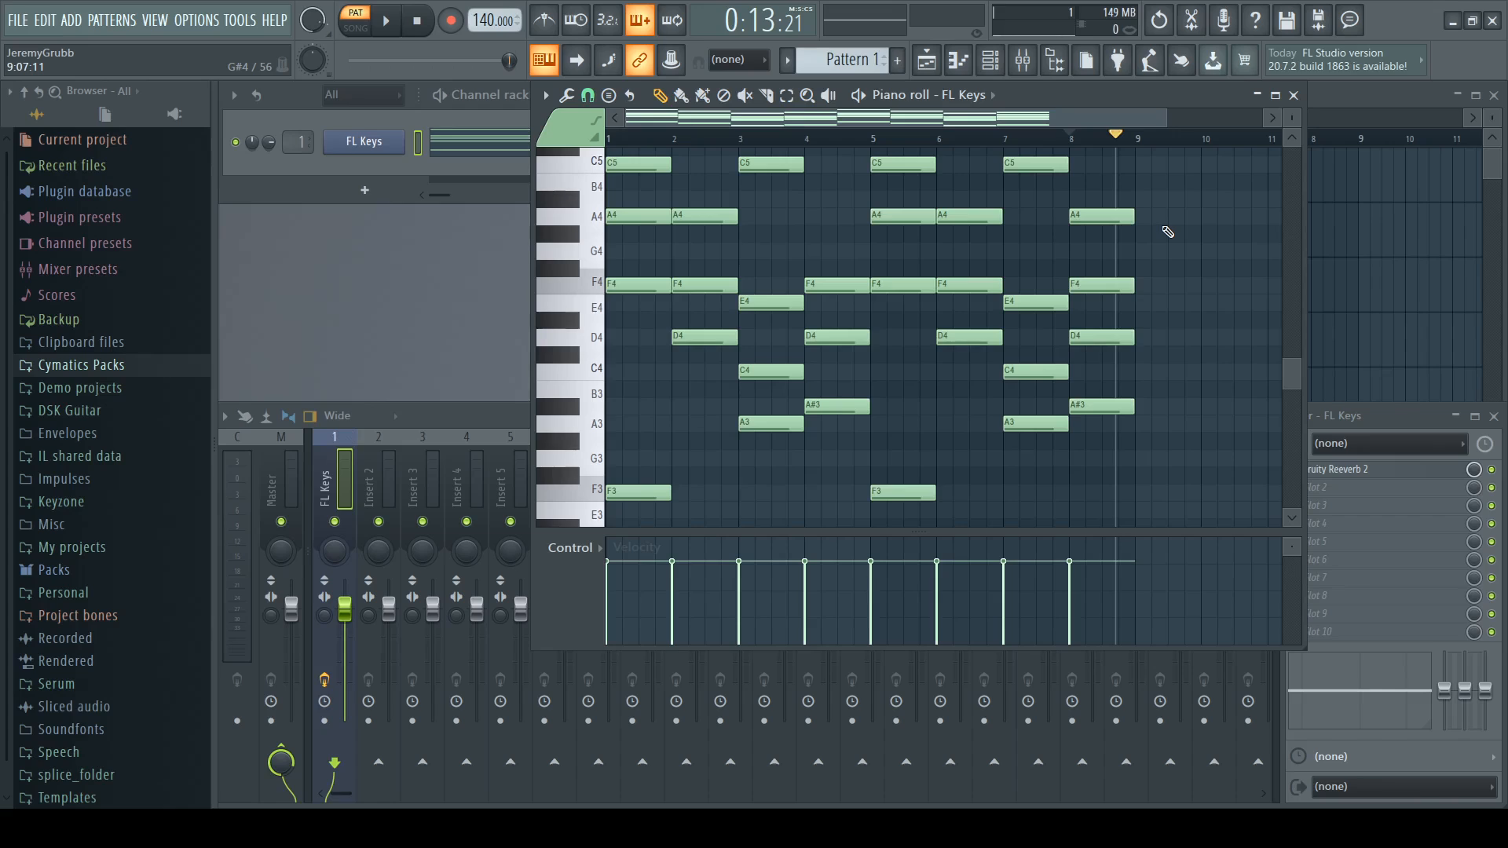
{"action": "scroll", "coordinate": [1113, 222], "scroll_direction": "down", "scroll_amount": 1}
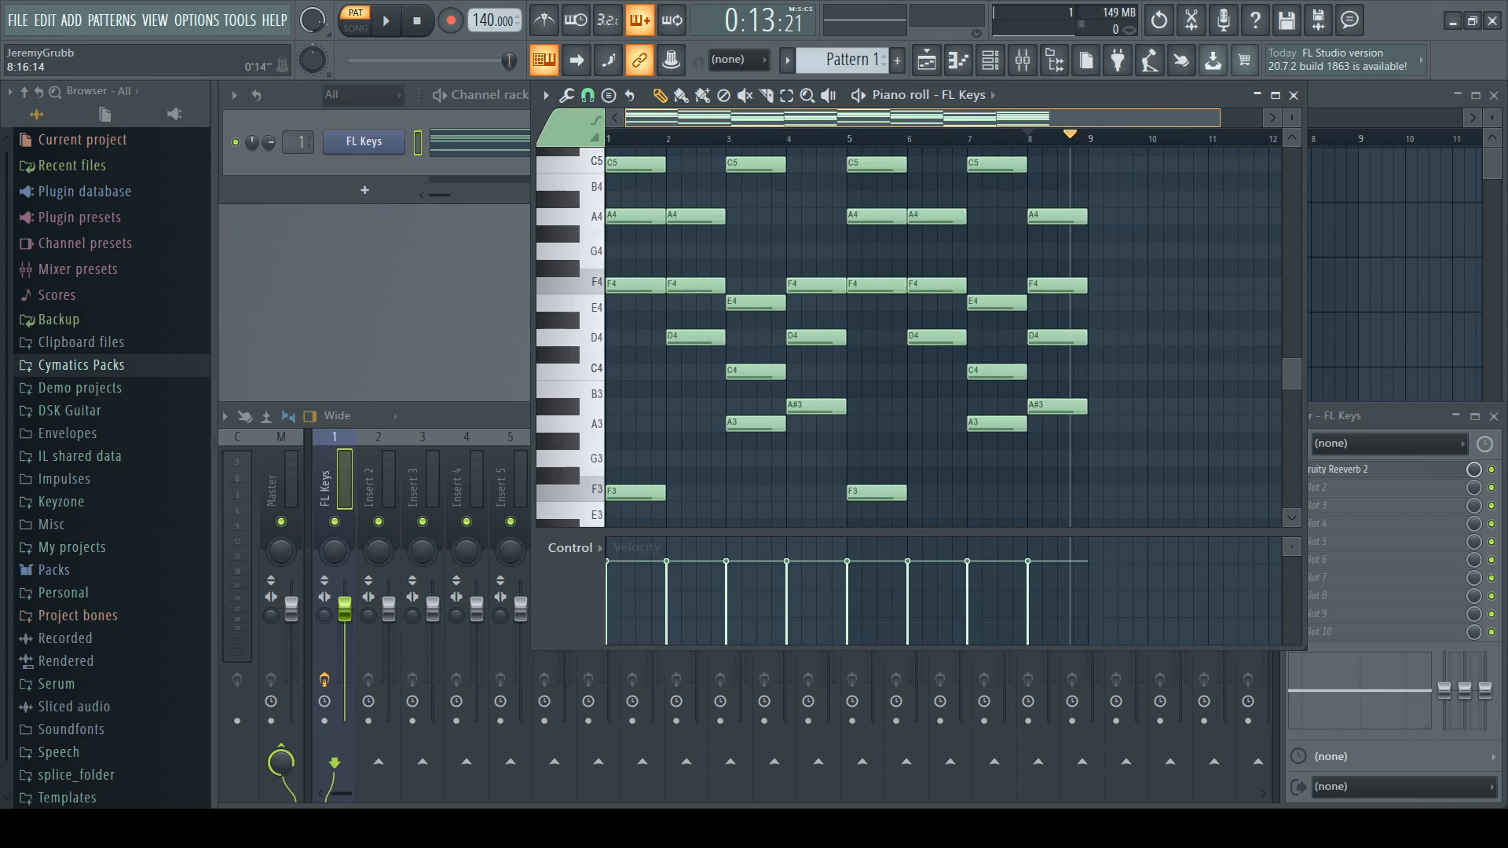
{"action": "scroll", "coordinate": [1114, 221], "scroll_direction": "up", "scroll_amount": 10}
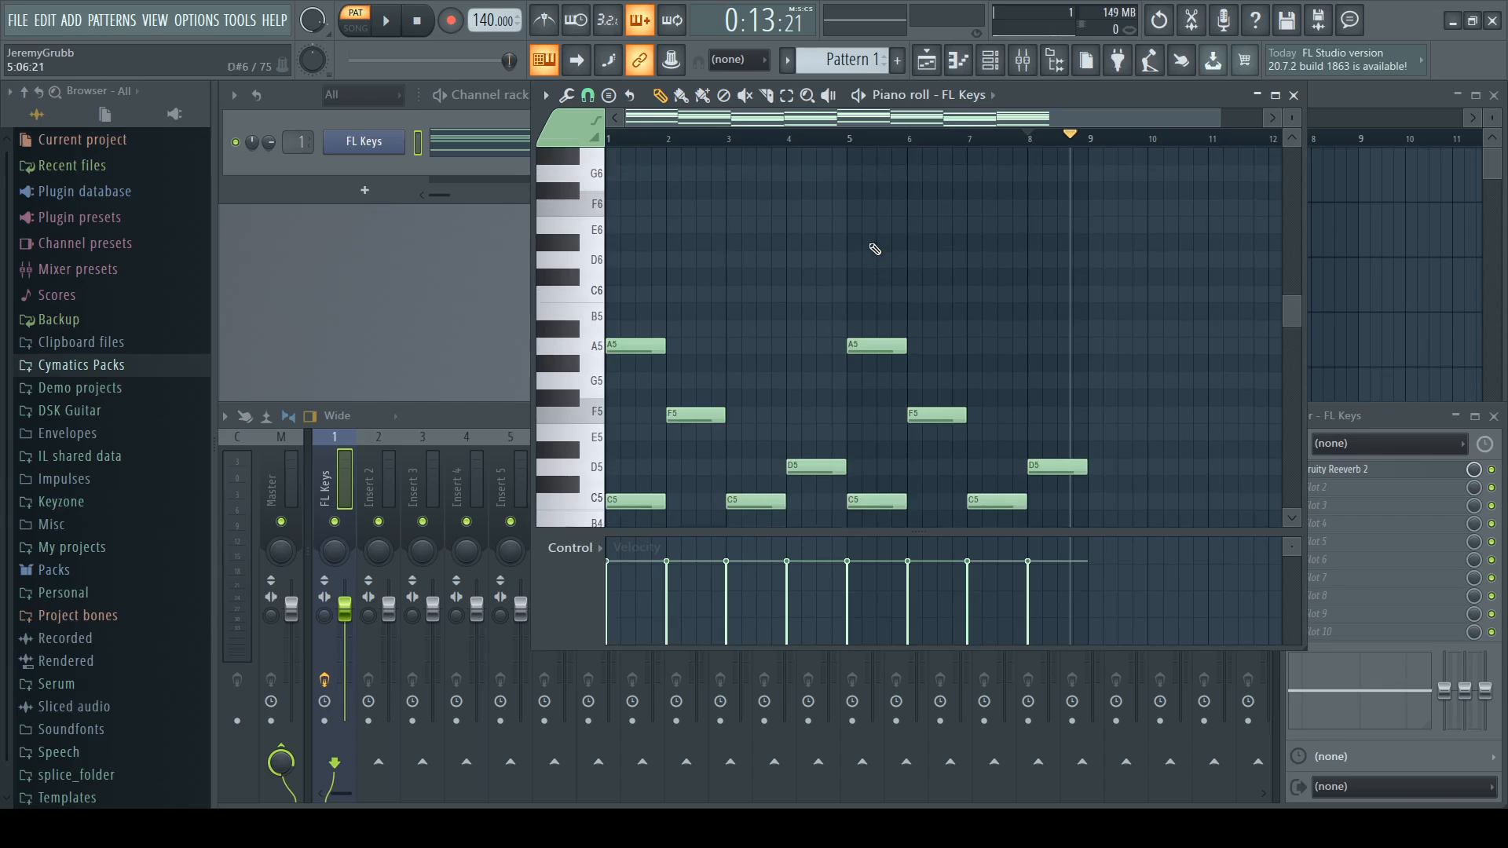
{"action": "scroll", "coordinate": [758, 145], "scroll_direction": "up", "scroll_amount": 4}
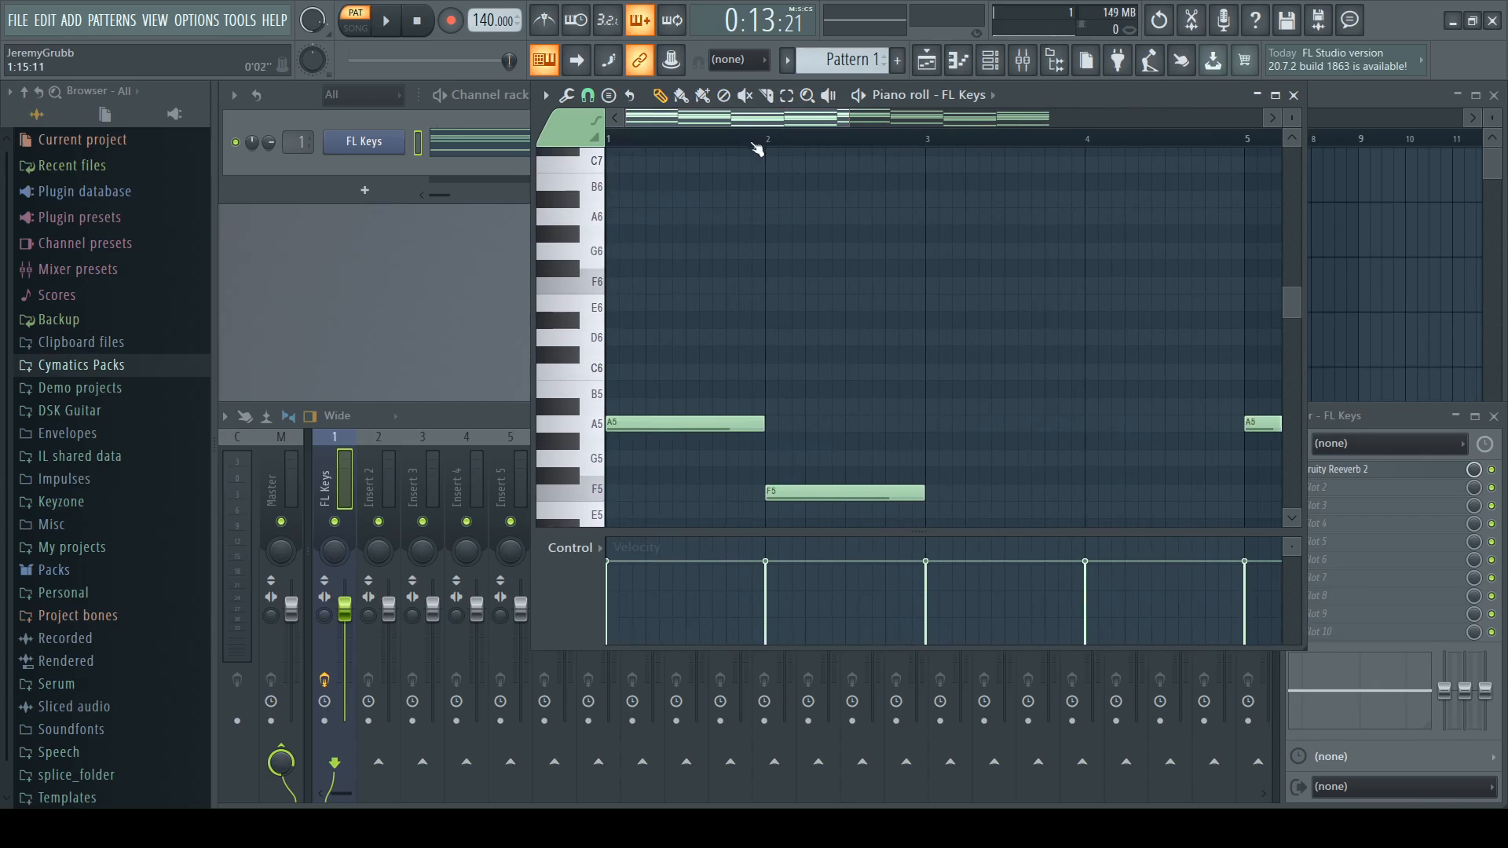
{"action": "scroll", "coordinate": [741, 208], "scroll_direction": "down", "scroll_amount": 5}
{"action": "scroll", "coordinate": [750, 224], "scroll_direction": "down", "scroll_amount": 3}
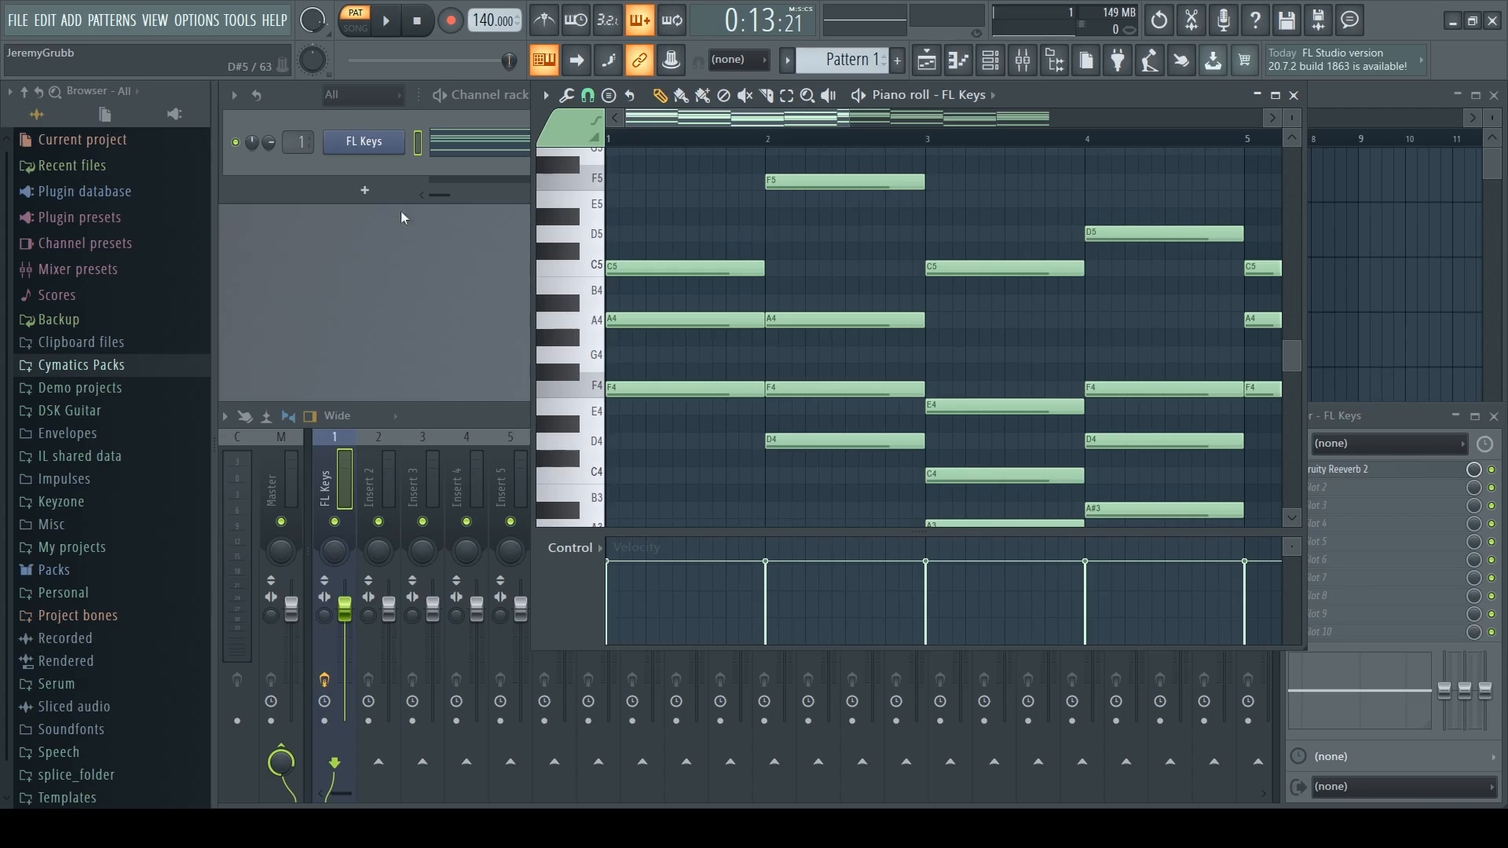
Step: Add a second FL Keys channel and close its plugin window
{"action": "left_click", "coordinate": [451, 301]}
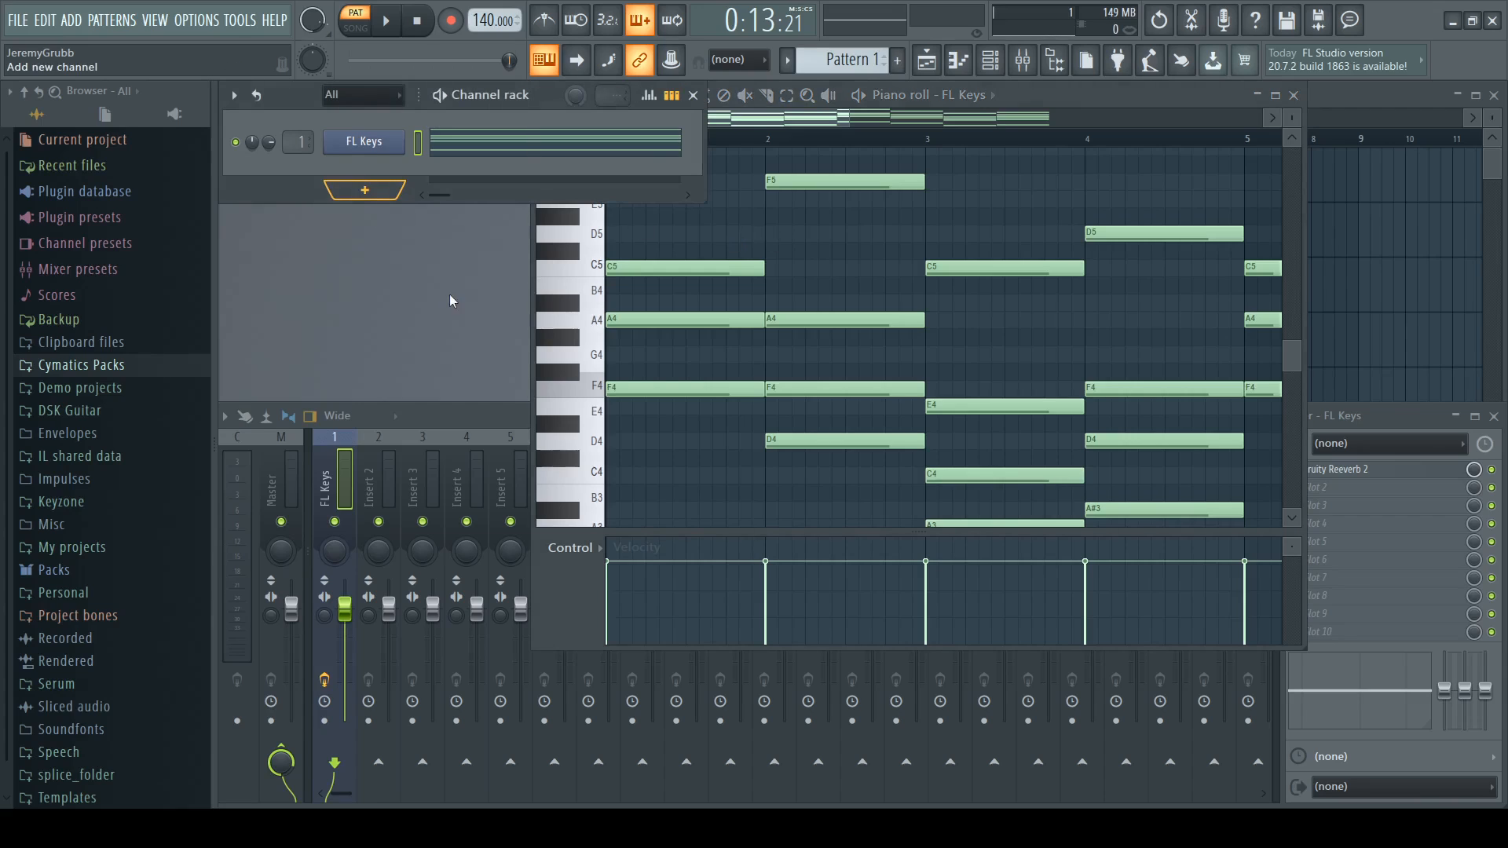
{"action": "left_click", "coordinate": [389, 414]}
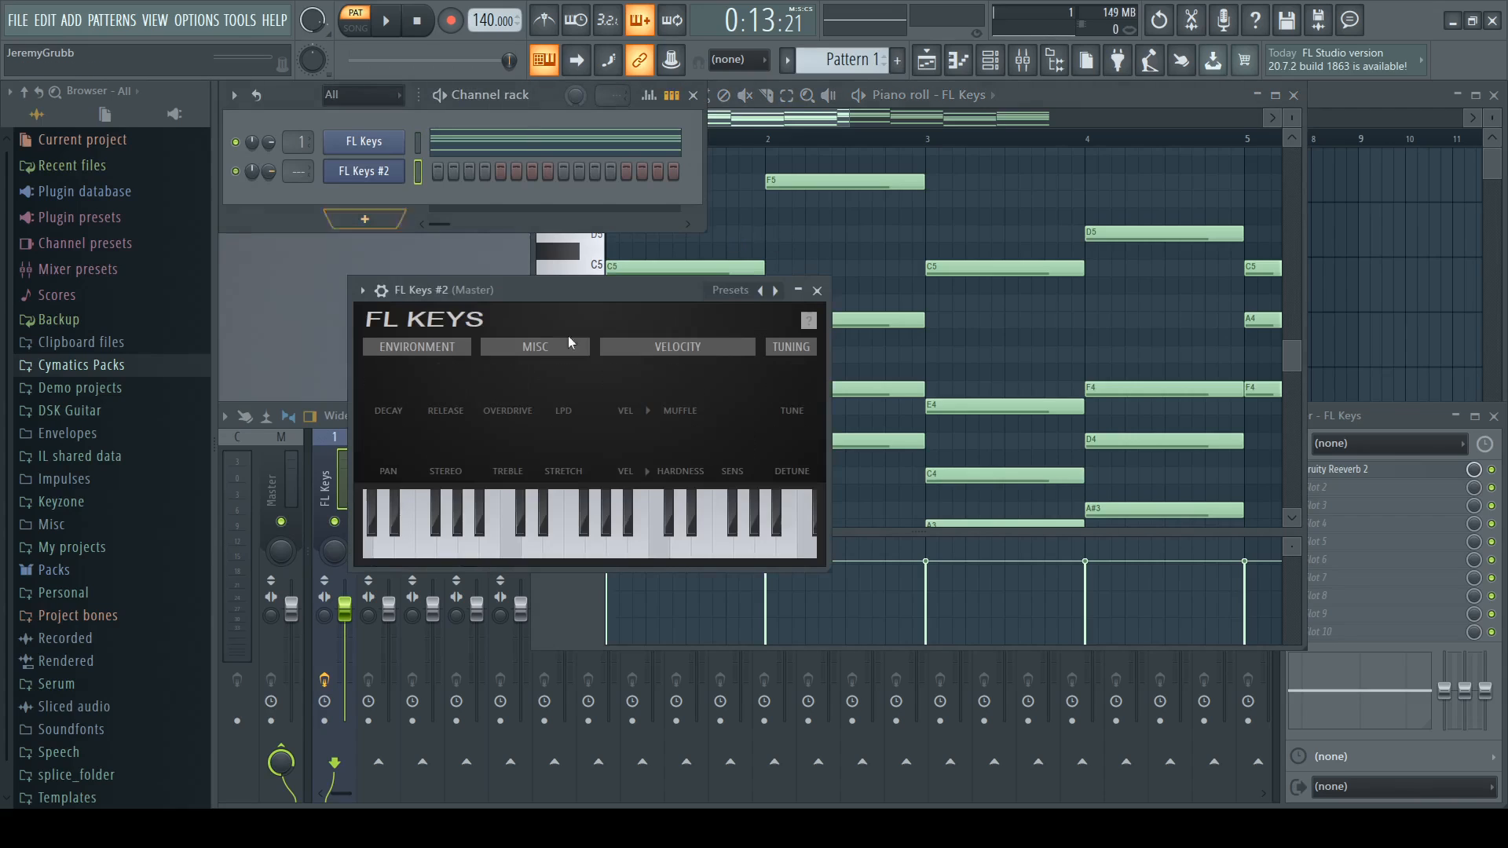
{"action": "left_click", "coordinate": [813, 287]}
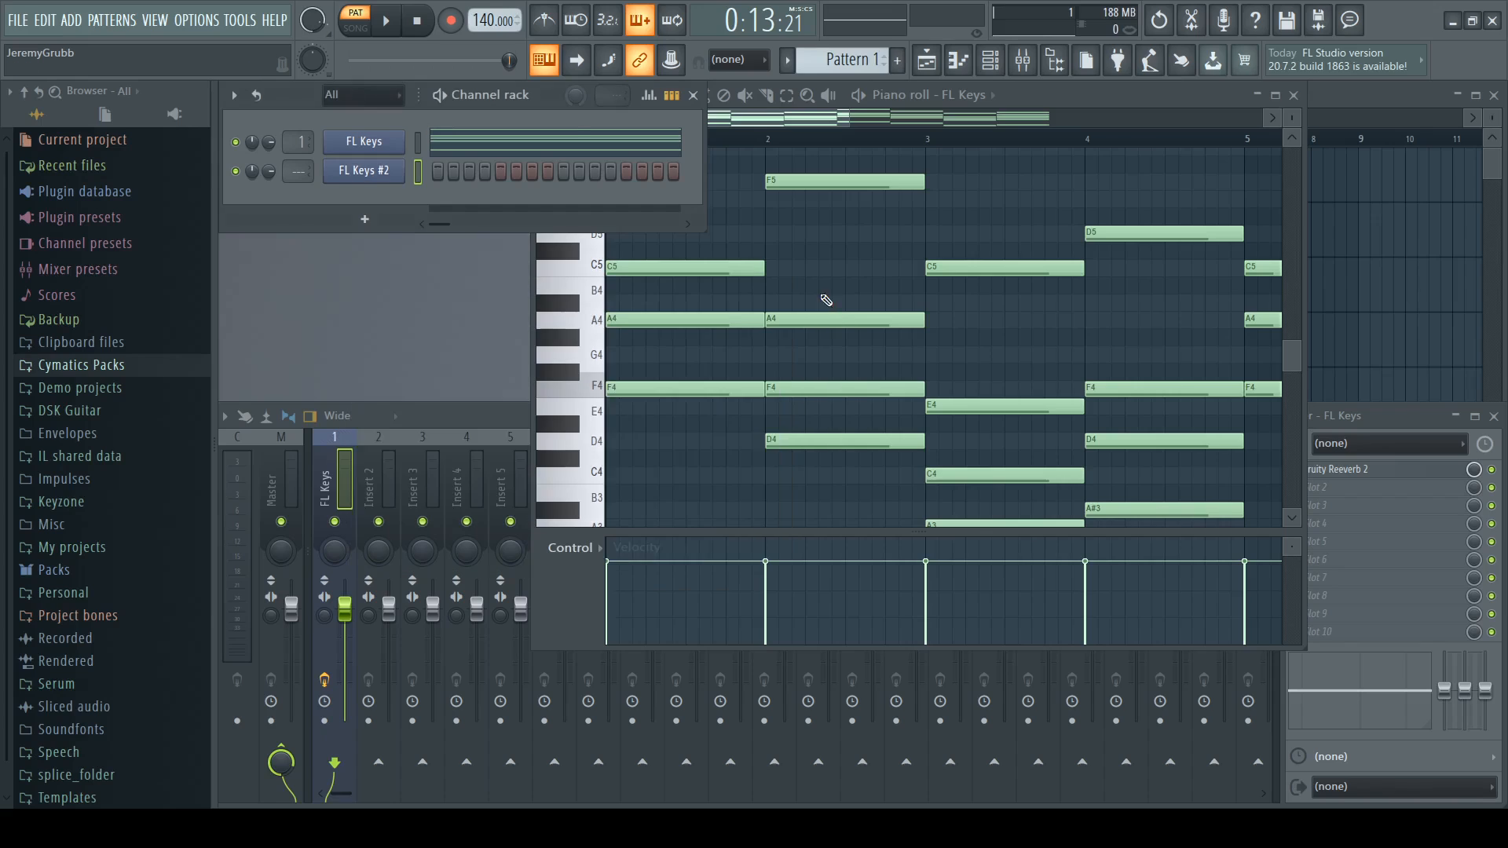
Step: Open the piano roll of the second FL Keys channel and place three quarter-bar C5 notes across bar 1
{"action": "left_click", "coordinate": [959, 61]}
{"action": "scroll", "coordinate": [713, 273], "scroll_direction": "down", "scroll_amount": 2}
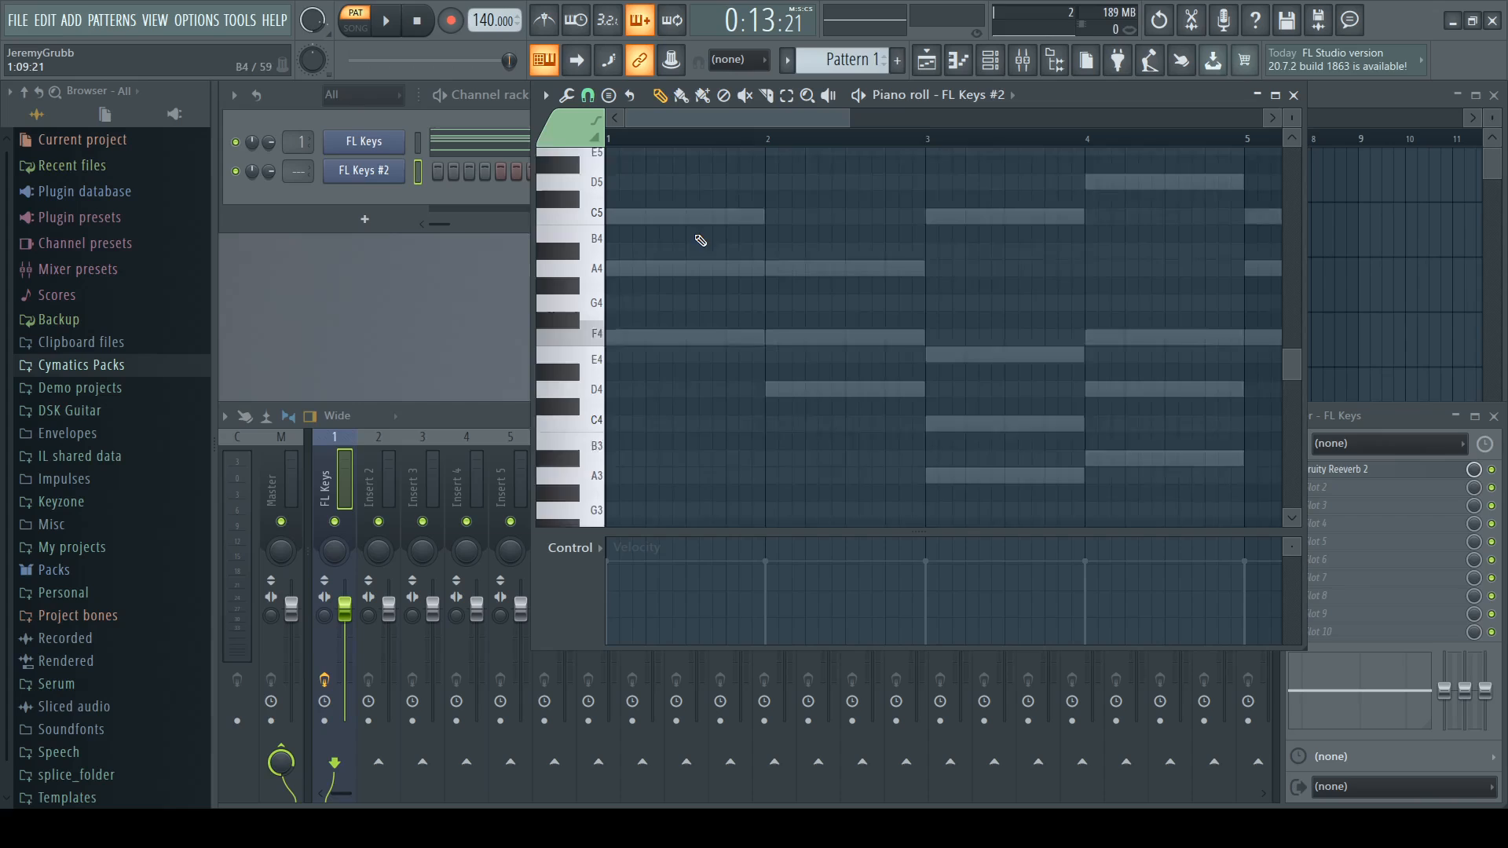
{"action": "scroll", "coordinate": [701, 240], "scroll_direction": "up", "scroll_amount": 3}
{"action": "scroll", "coordinate": [715, 121], "scroll_direction": "up", "scroll_amount": 2}
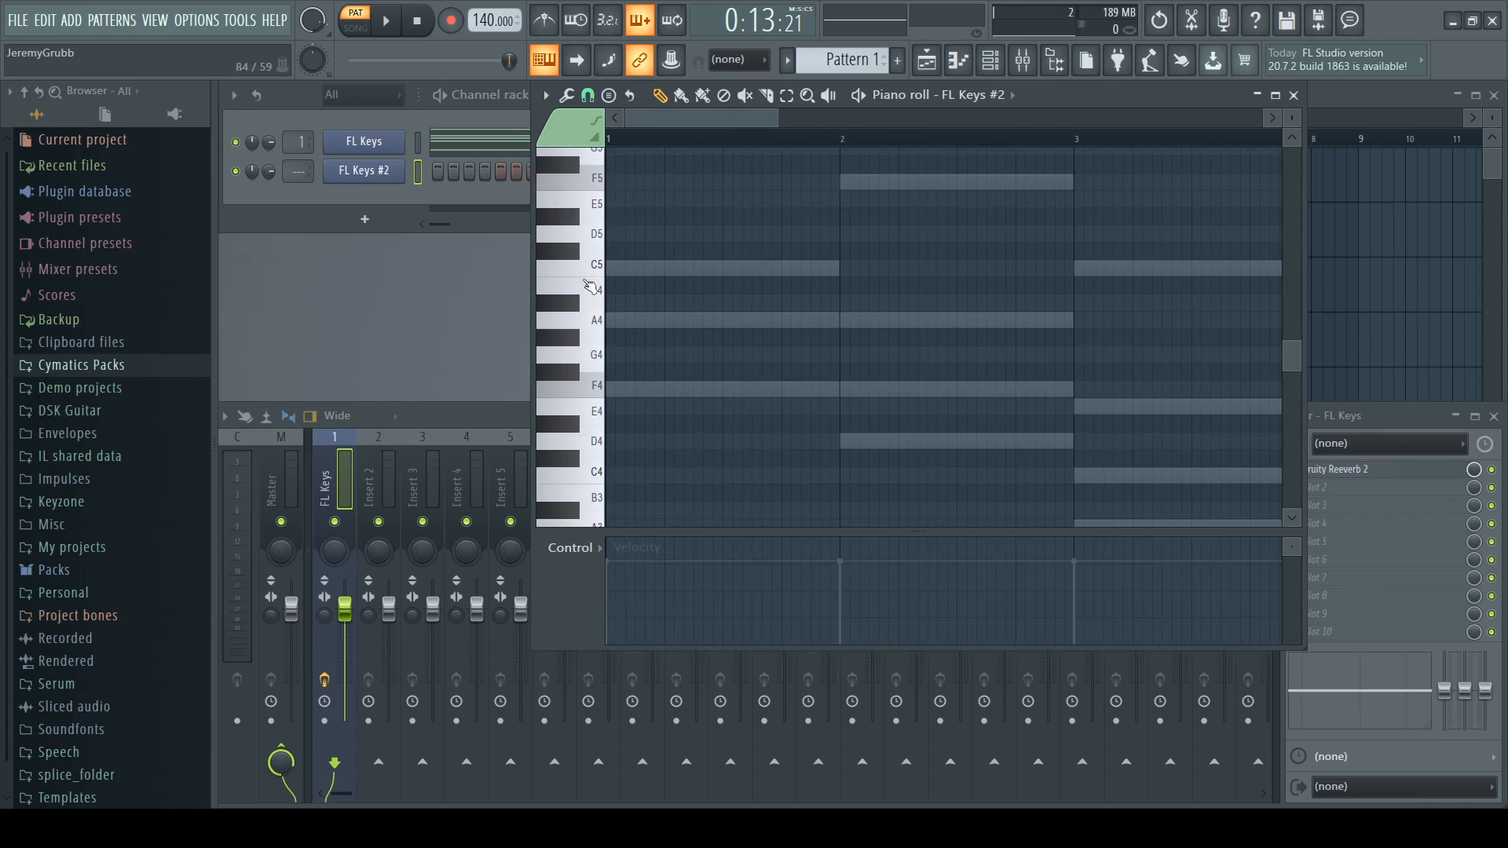
{"action": "scroll", "coordinate": [872, 329], "scroll_direction": "down", "scroll_amount": 3}
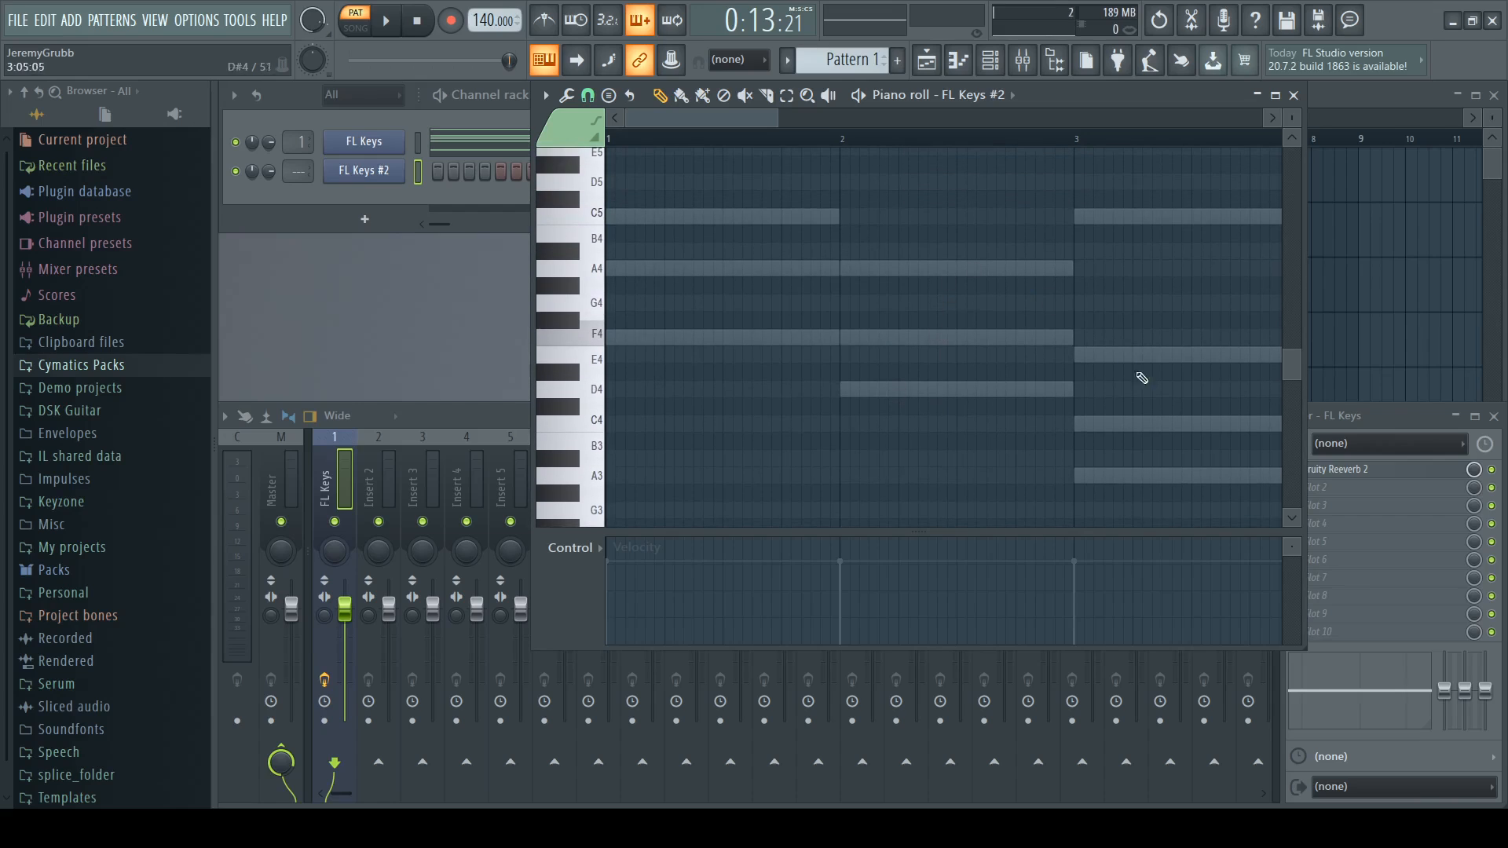
{"action": "scroll", "coordinate": [785, 118], "scroll_direction": "down", "scroll_amount": 2}
{"action": "left_click", "coordinate": [617, 217]}
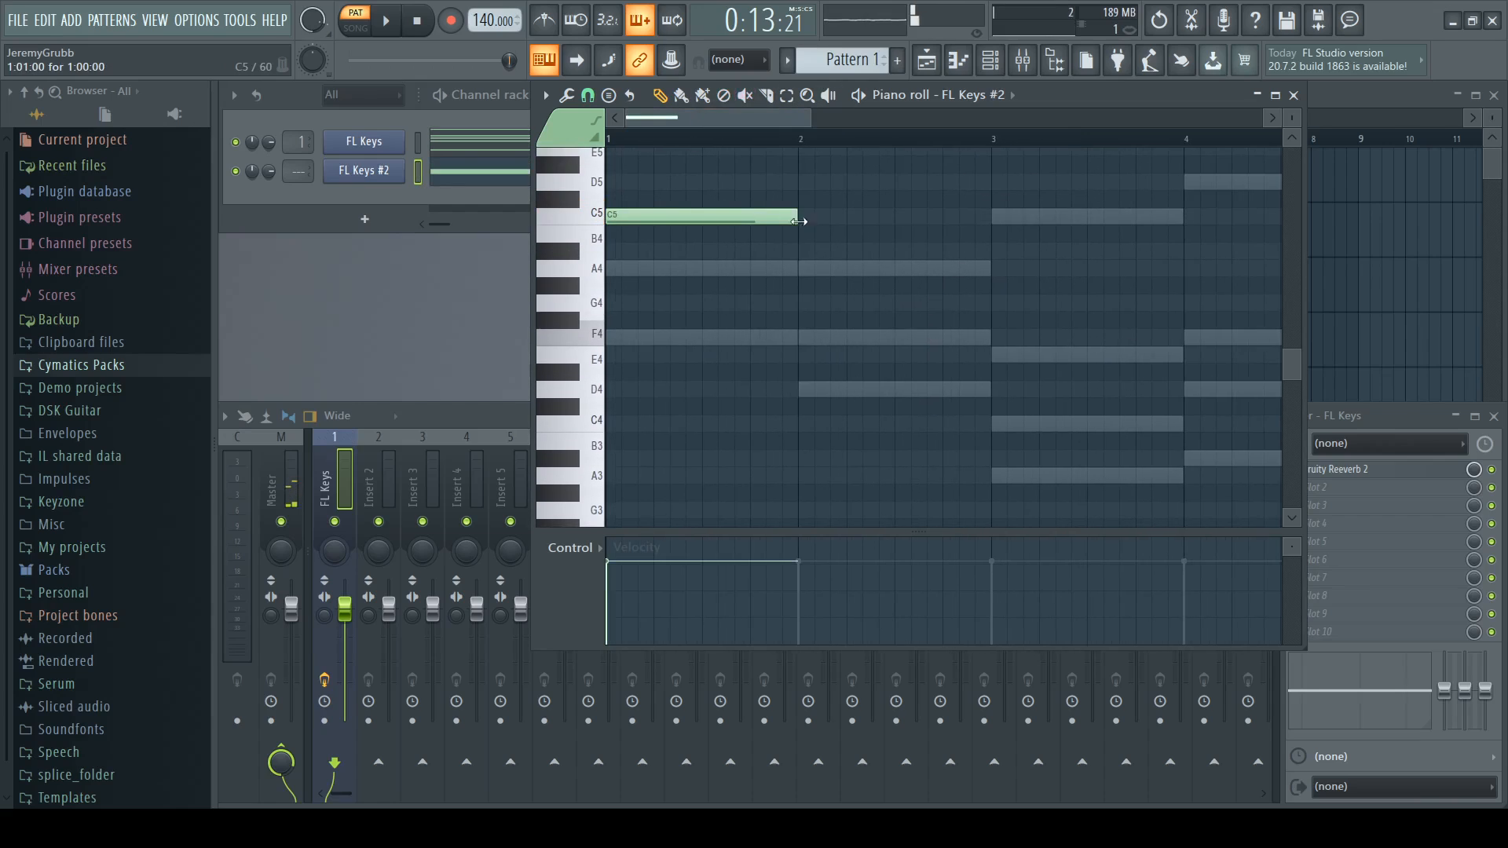
{"action": "left_click_drag", "start_coordinate": [799, 221], "coordinate": [647, 223]}
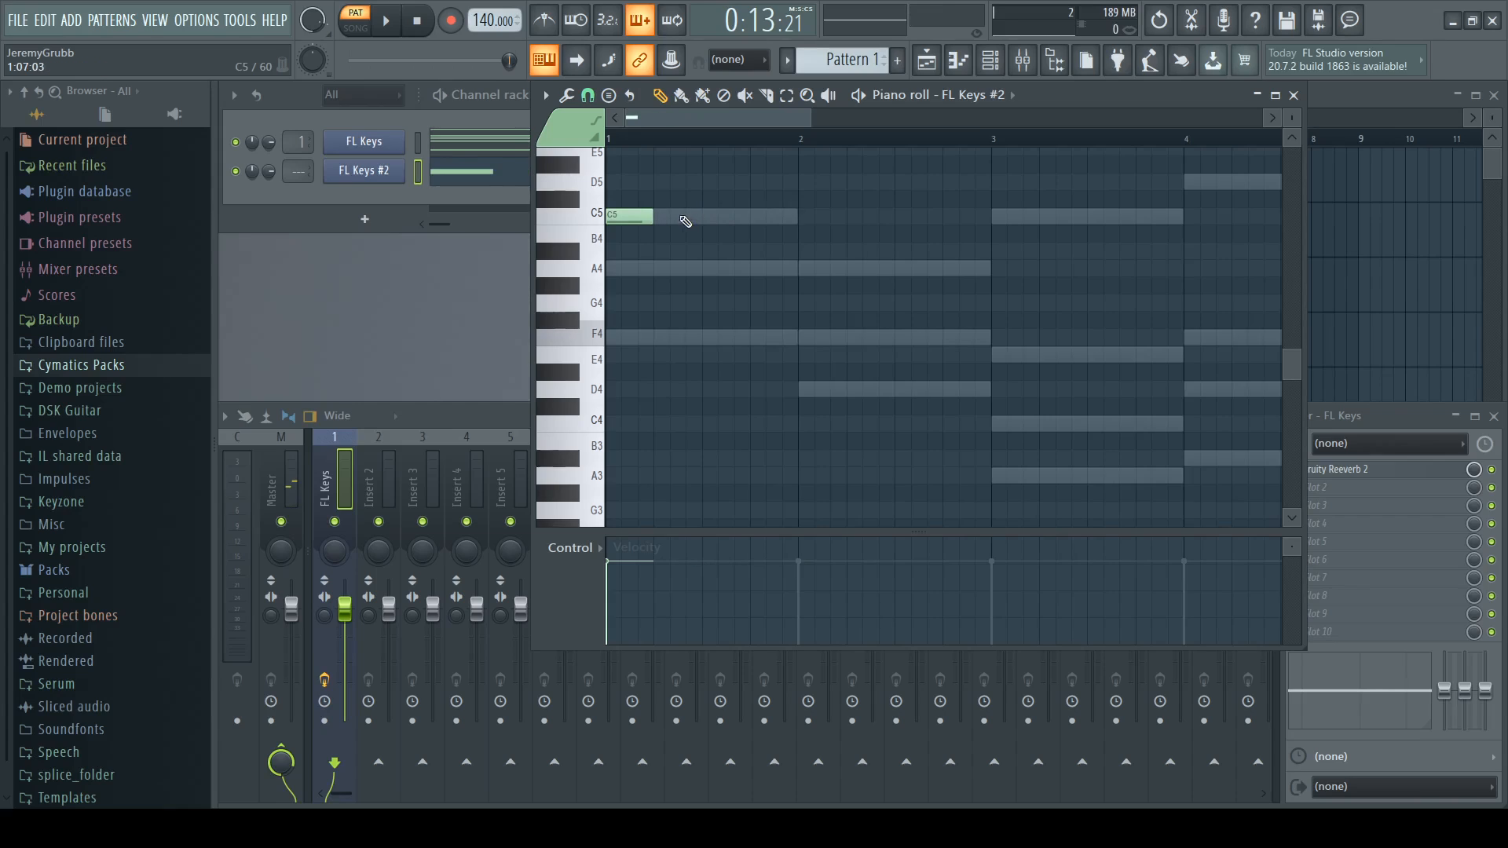
{"action": "left_click", "coordinate": [684, 219]}
{"action": "left_click", "coordinate": [755, 220]}
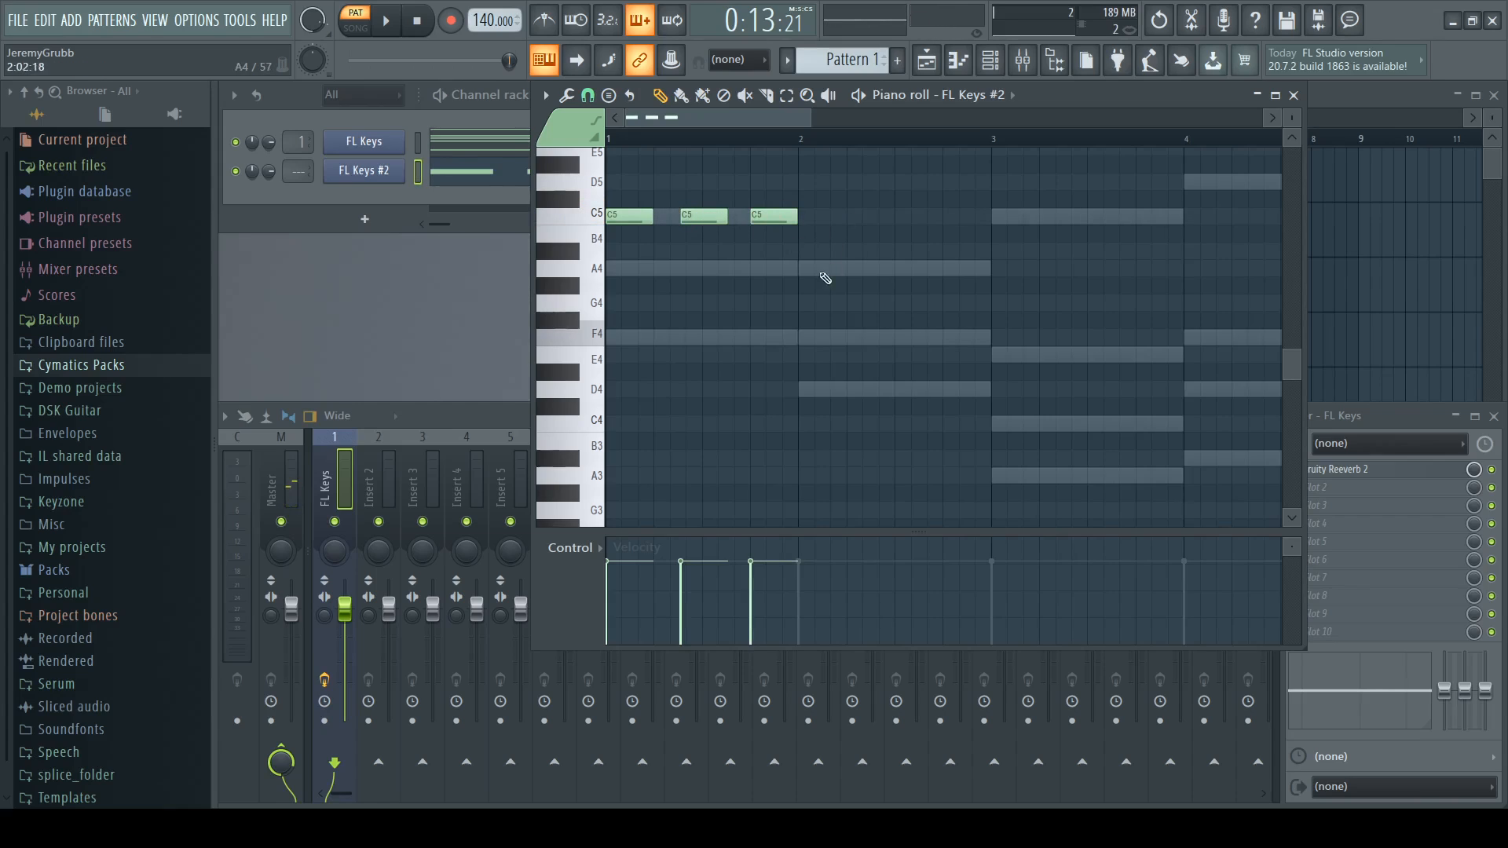
Step: Place three quarter-bar A4 notes and one F4 note of the same length in bar 2
{"action": "left_click", "coordinate": [802, 271]}
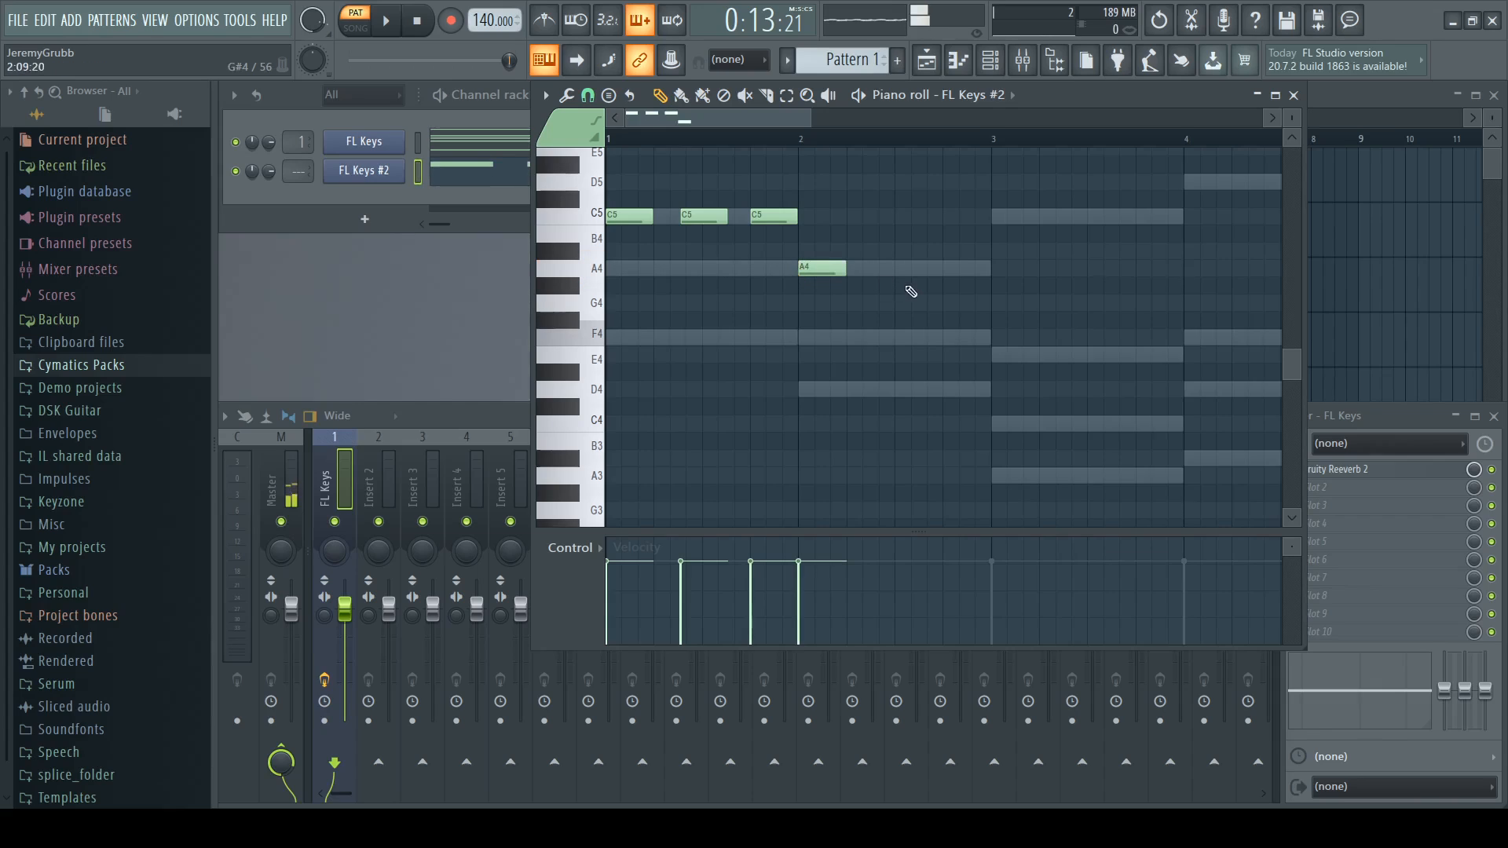
{"action": "left_click", "coordinate": [874, 270]}
{"action": "left_click", "coordinate": [929, 338]}
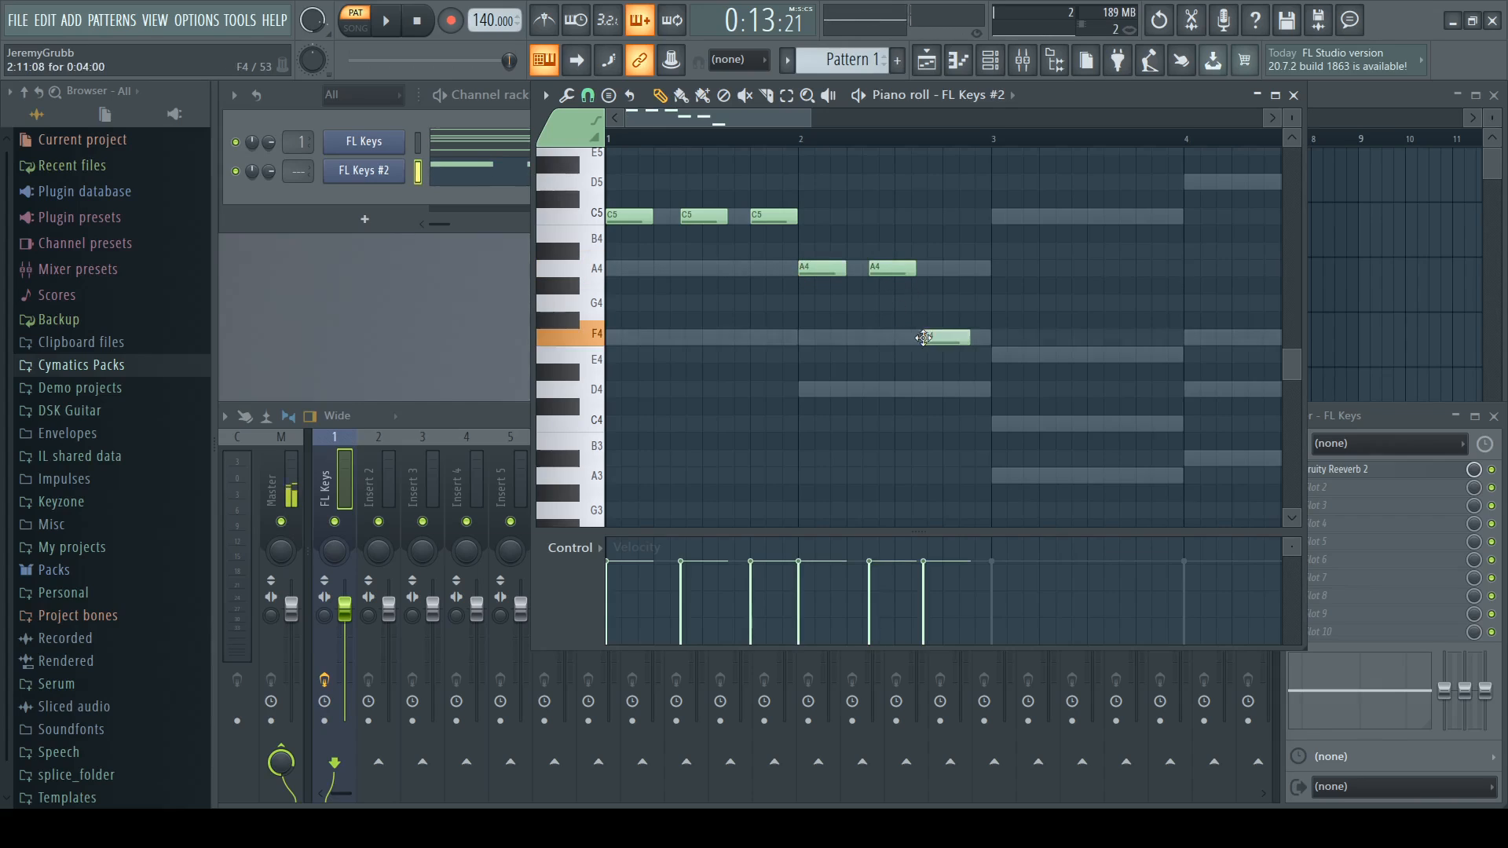
{"action": "left_click", "coordinate": [949, 271]}
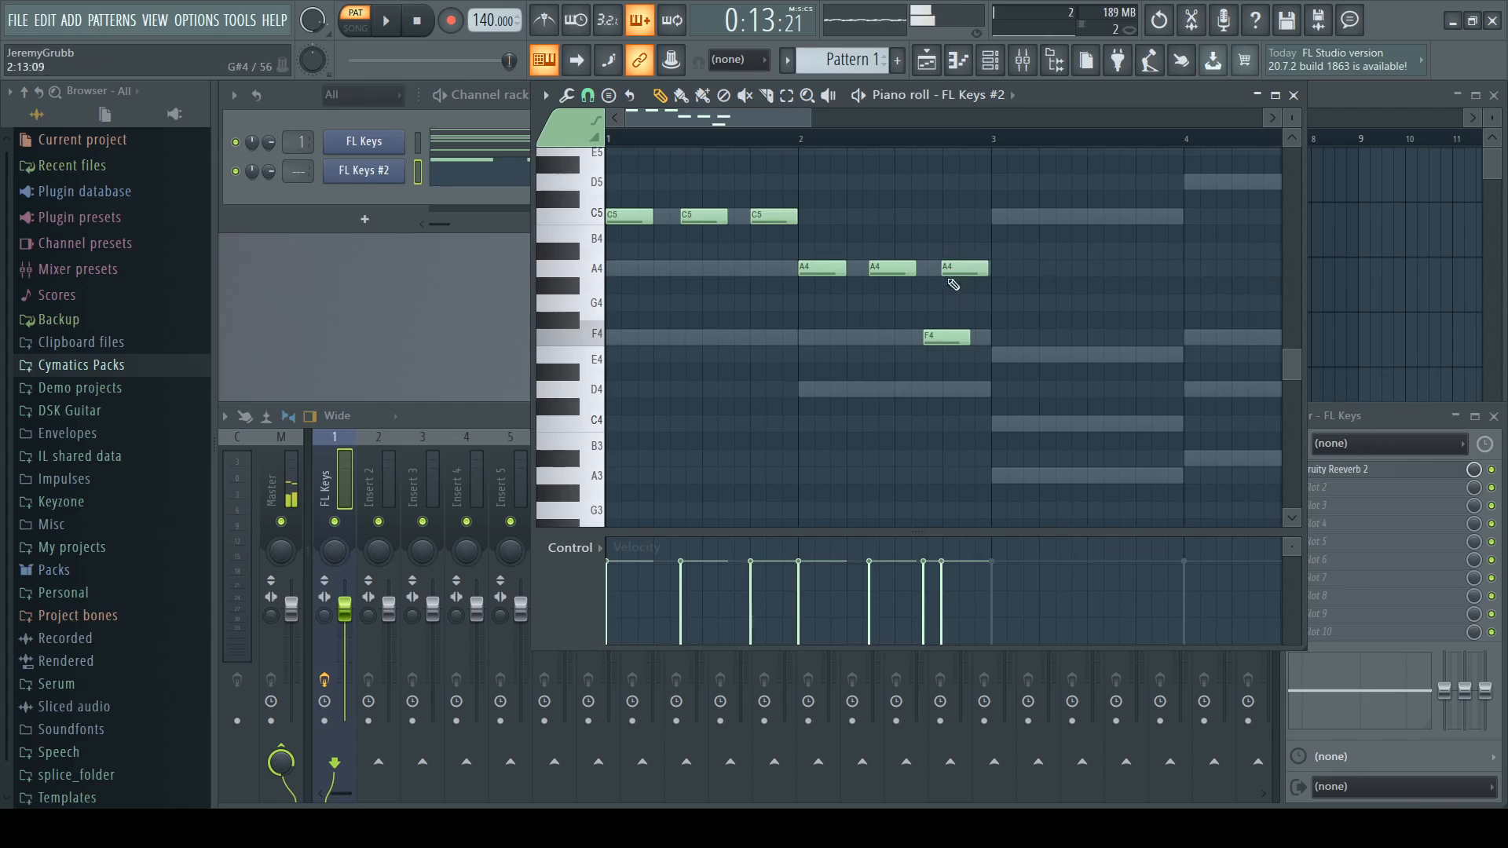
Step: Place two quarter-bar E4 notes in bar 3, at its start and halfway through
{"action": "left_click", "coordinate": [1002, 357]}
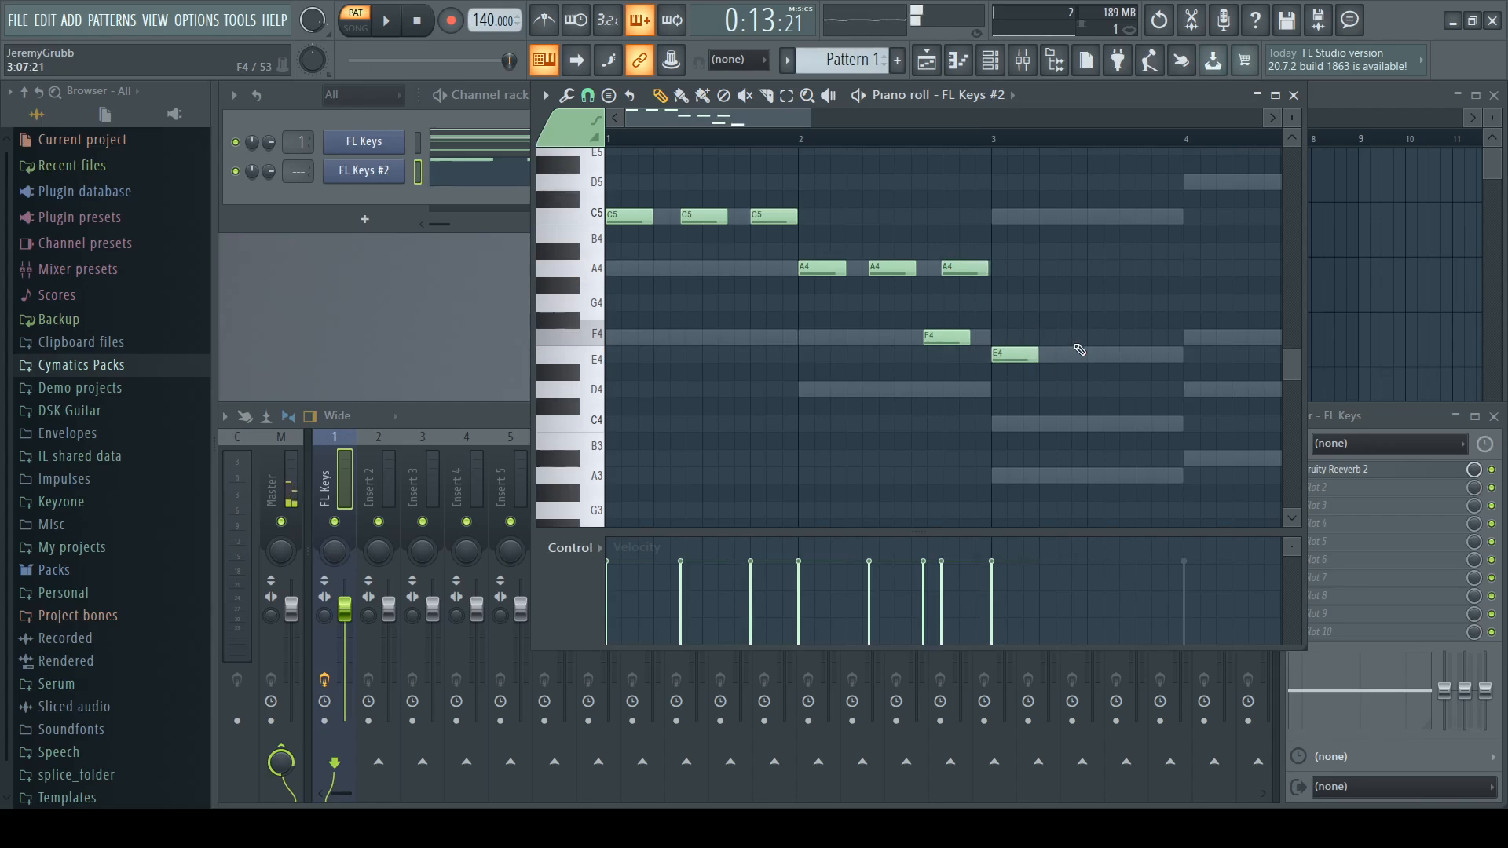
{"action": "left_click", "coordinate": [1099, 355]}
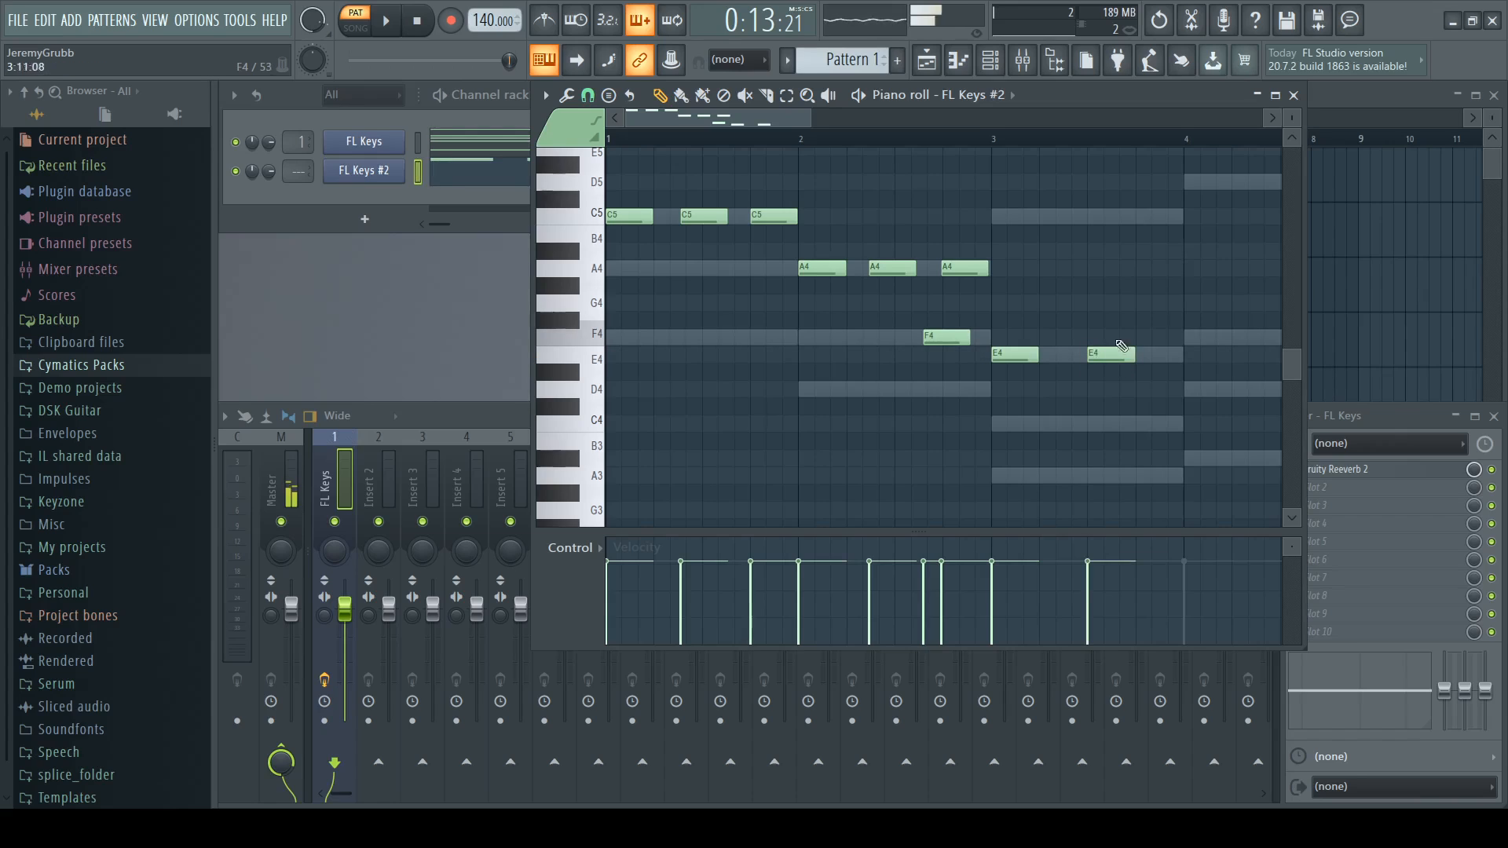
{"action": "scroll", "coordinate": [840, 316], "scroll_direction": "right", "scroll_amount": 2}
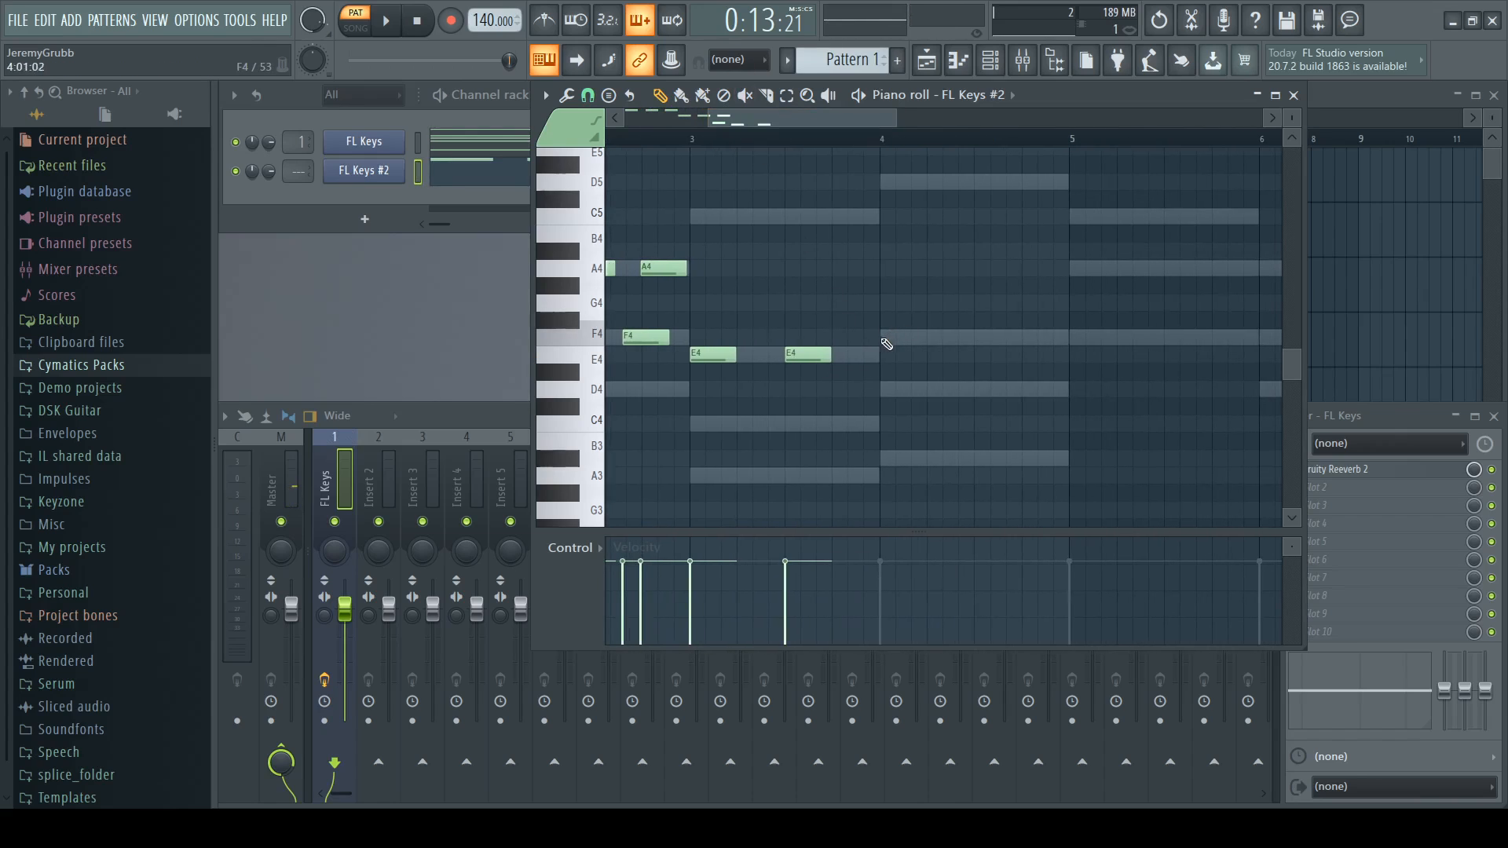
Step: Place two quarter-bar F4 notes in bar 4, at its start and halfway through
{"action": "left_click", "coordinate": [884, 340]}
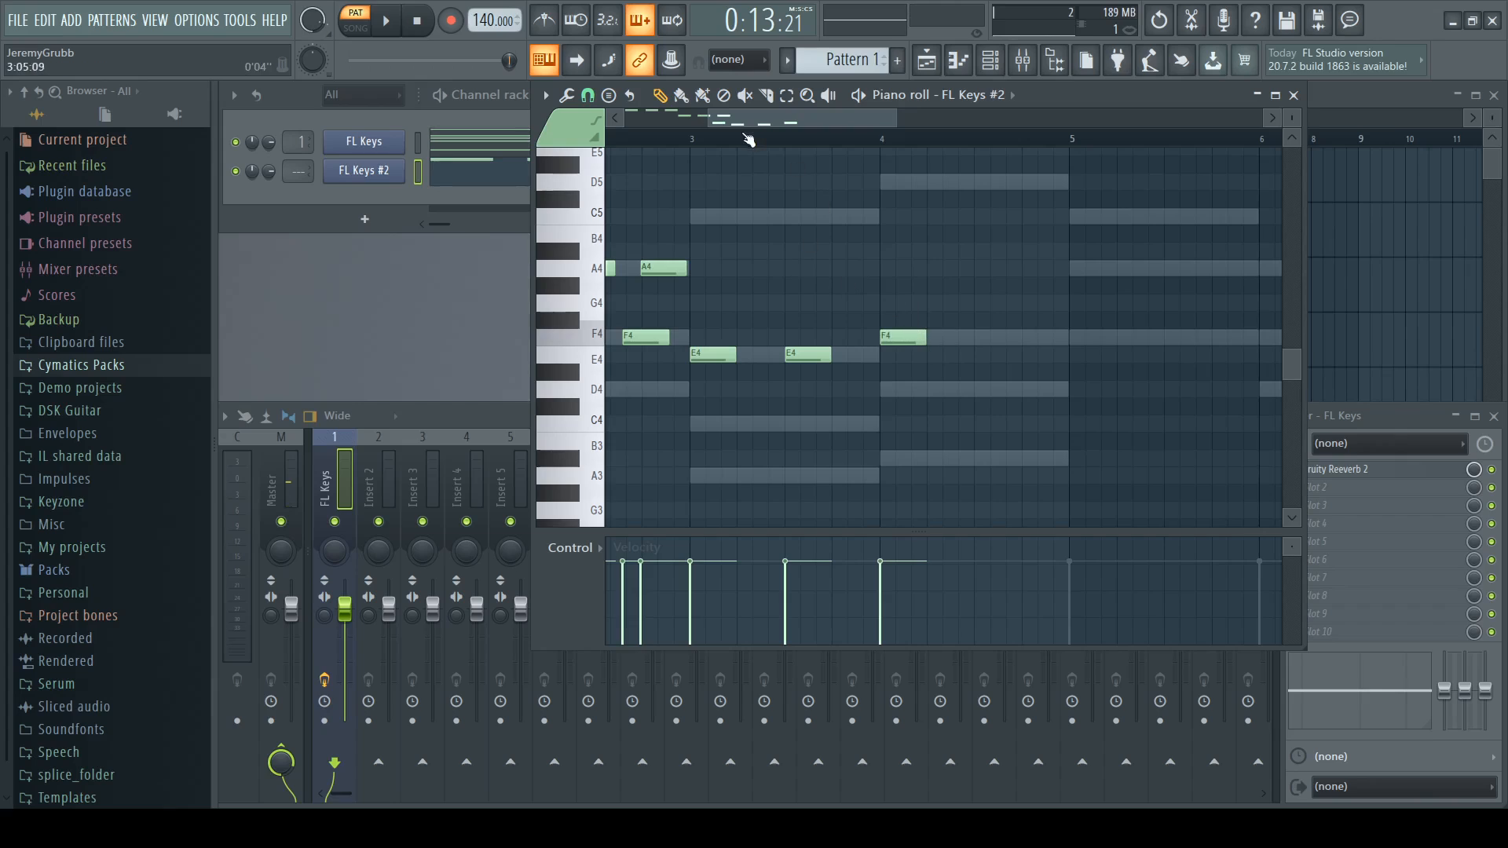
{"action": "left_click", "coordinate": [977, 338]}
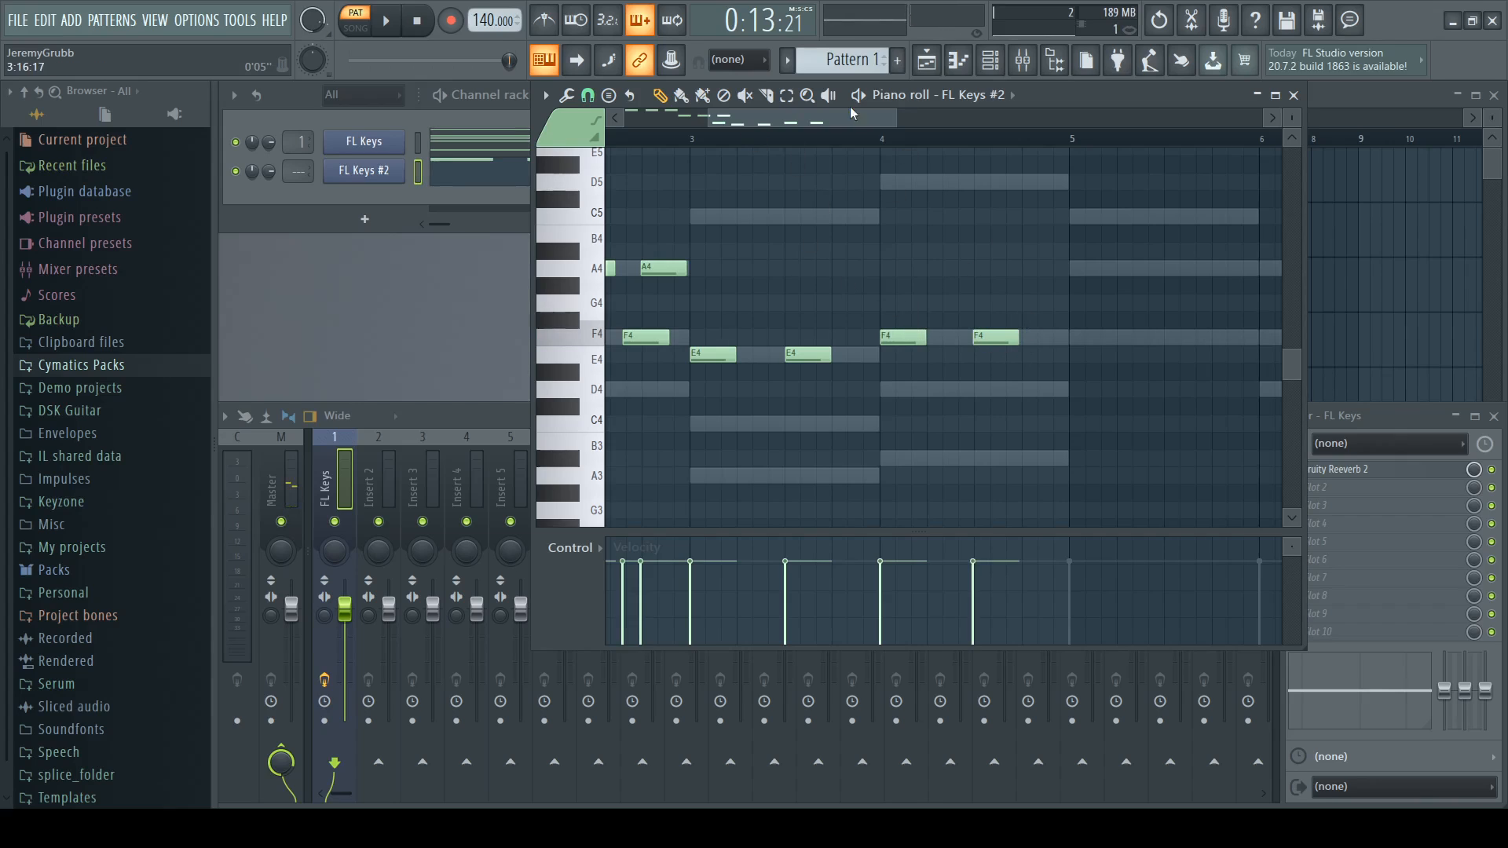
{"action": "left_click_drag", "start_coordinate": [844, 118], "coordinate": [742, 121]}
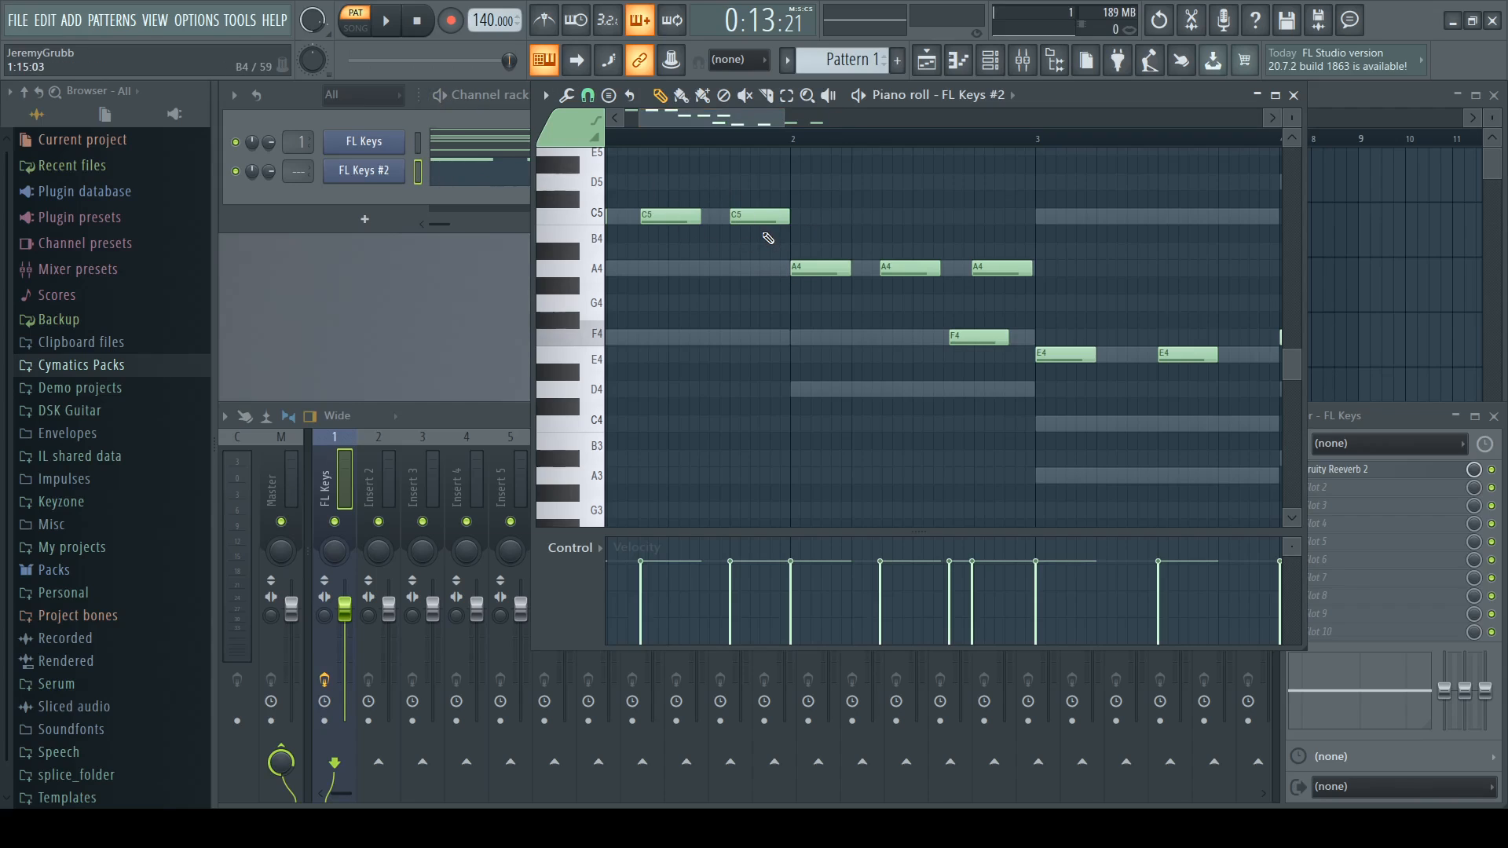
Step: Select all melody notes in bars 1 to 4 and transpose them up one octave
{"action": "scroll", "coordinate": [696, 175], "scroll_direction": "down", "scroll_amount": 2}
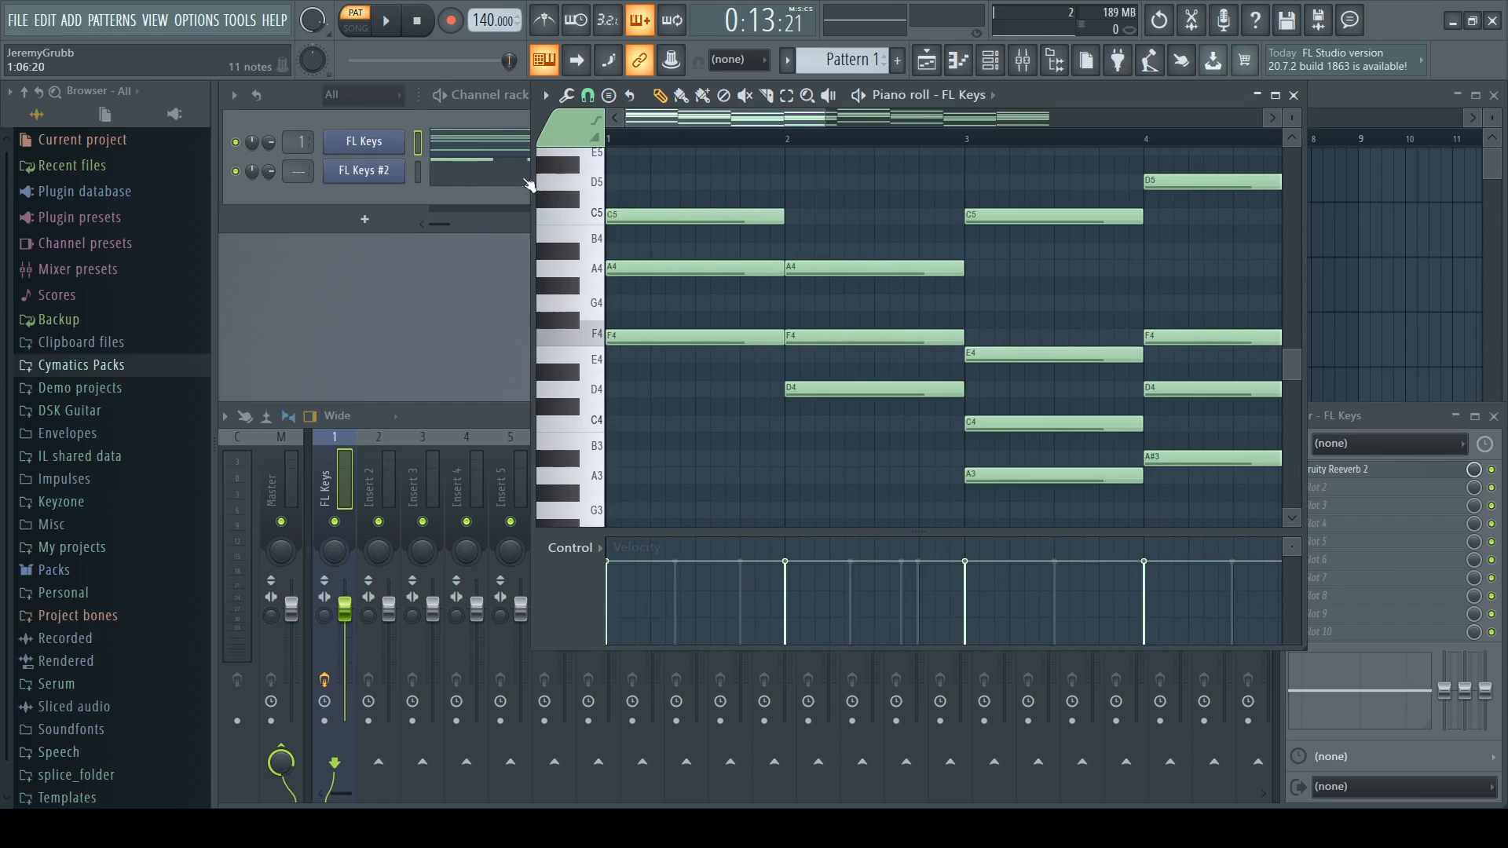
{"action": "scroll", "coordinate": [817, 286], "scroll_direction": "up", "scroll_amount": 2}
{"action": "scroll", "coordinate": [817, 286], "scroll_direction": "up", "scroll_amount": 4}
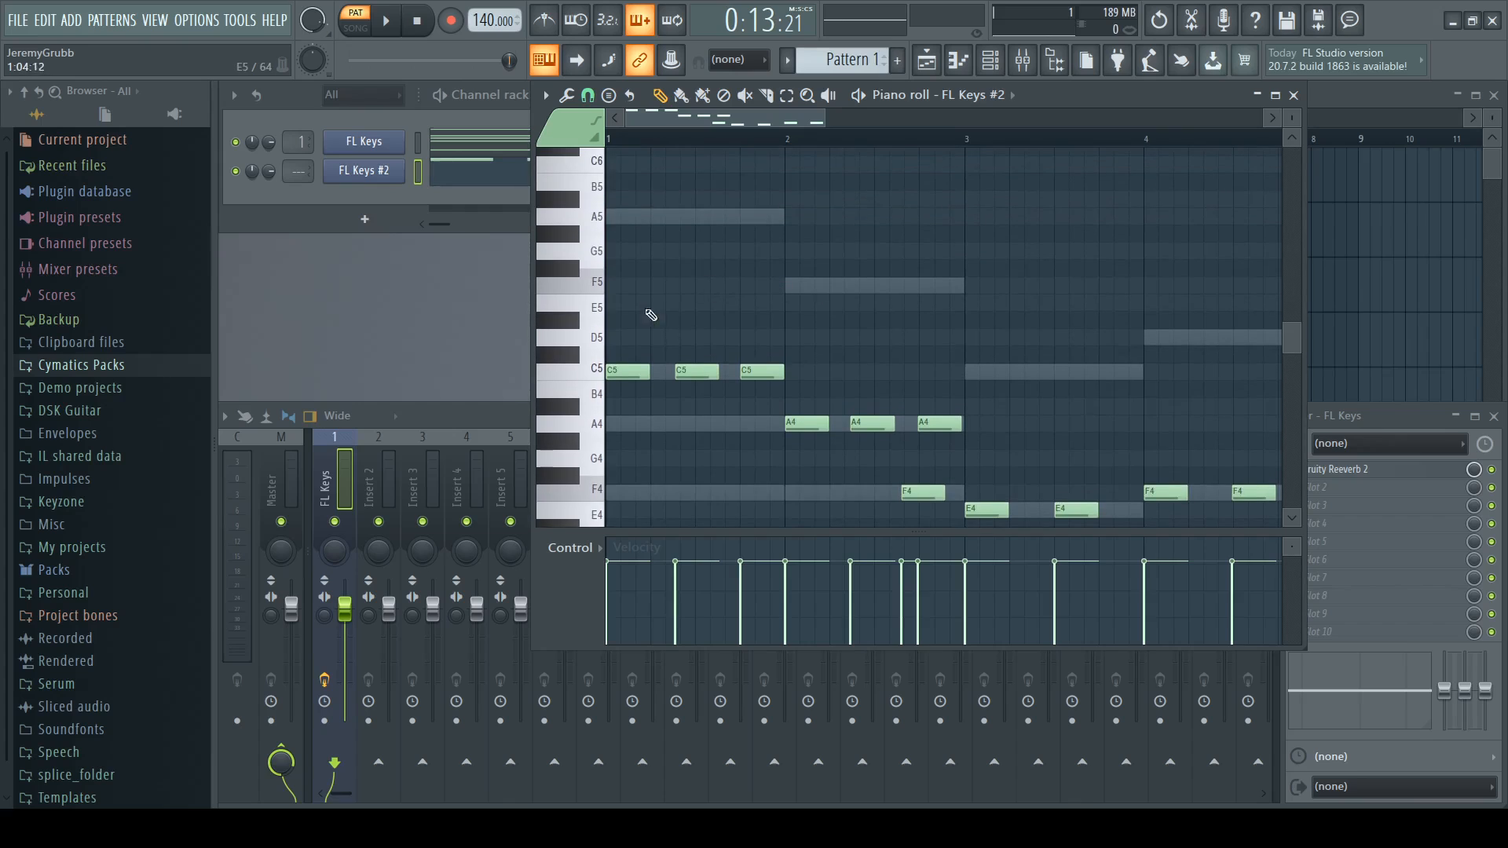
{"action": "scroll", "coordinate": [723, 140], "scroll_direction": "up", "scroll_amount": 1}
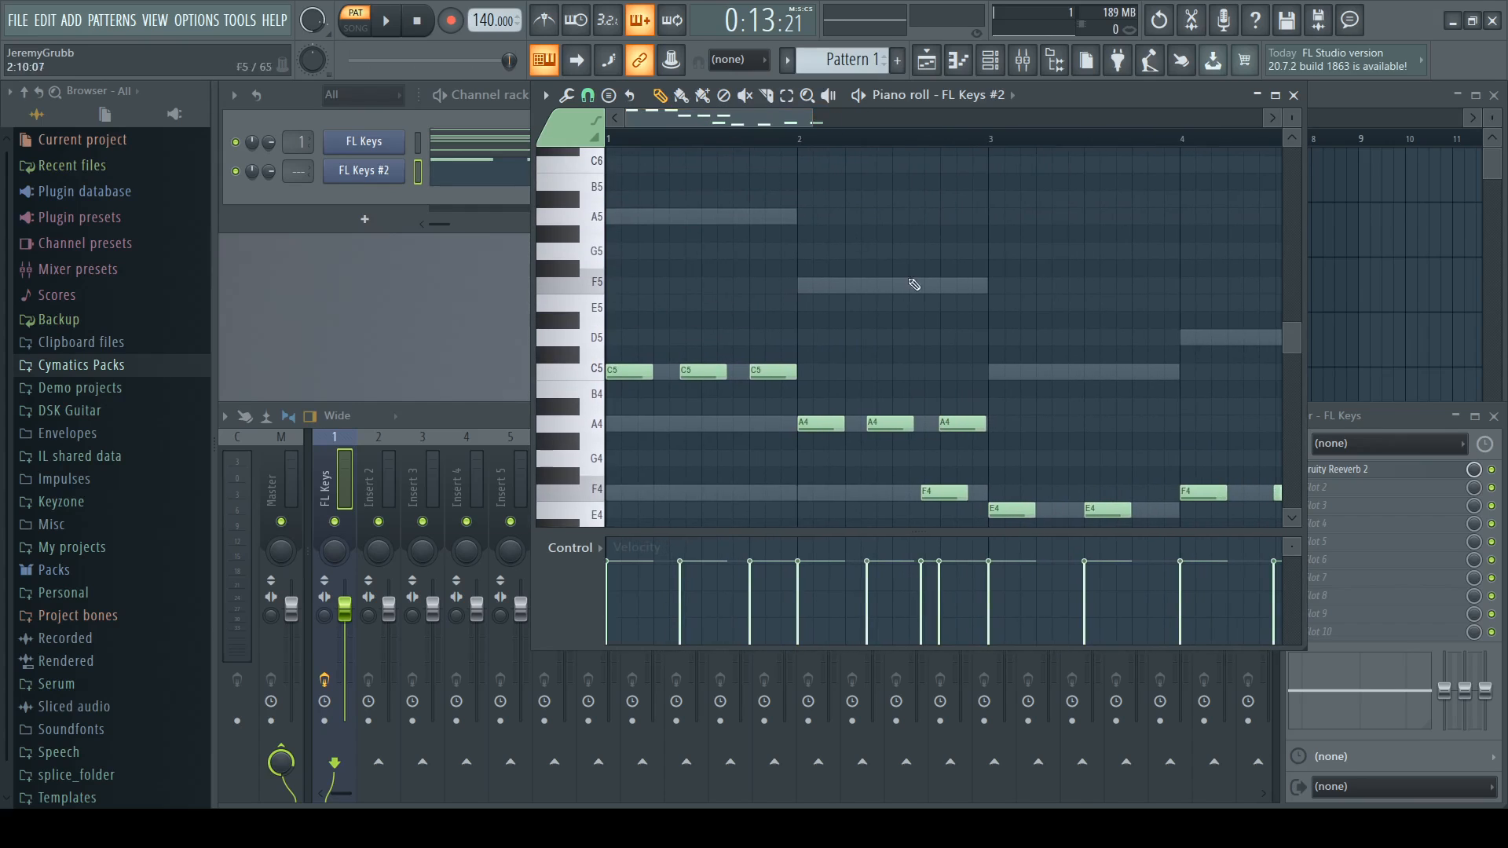
{"action": "scroll", "coordinate": [971, 353], "scroll_direction": "down", "scroll_amount": 6}
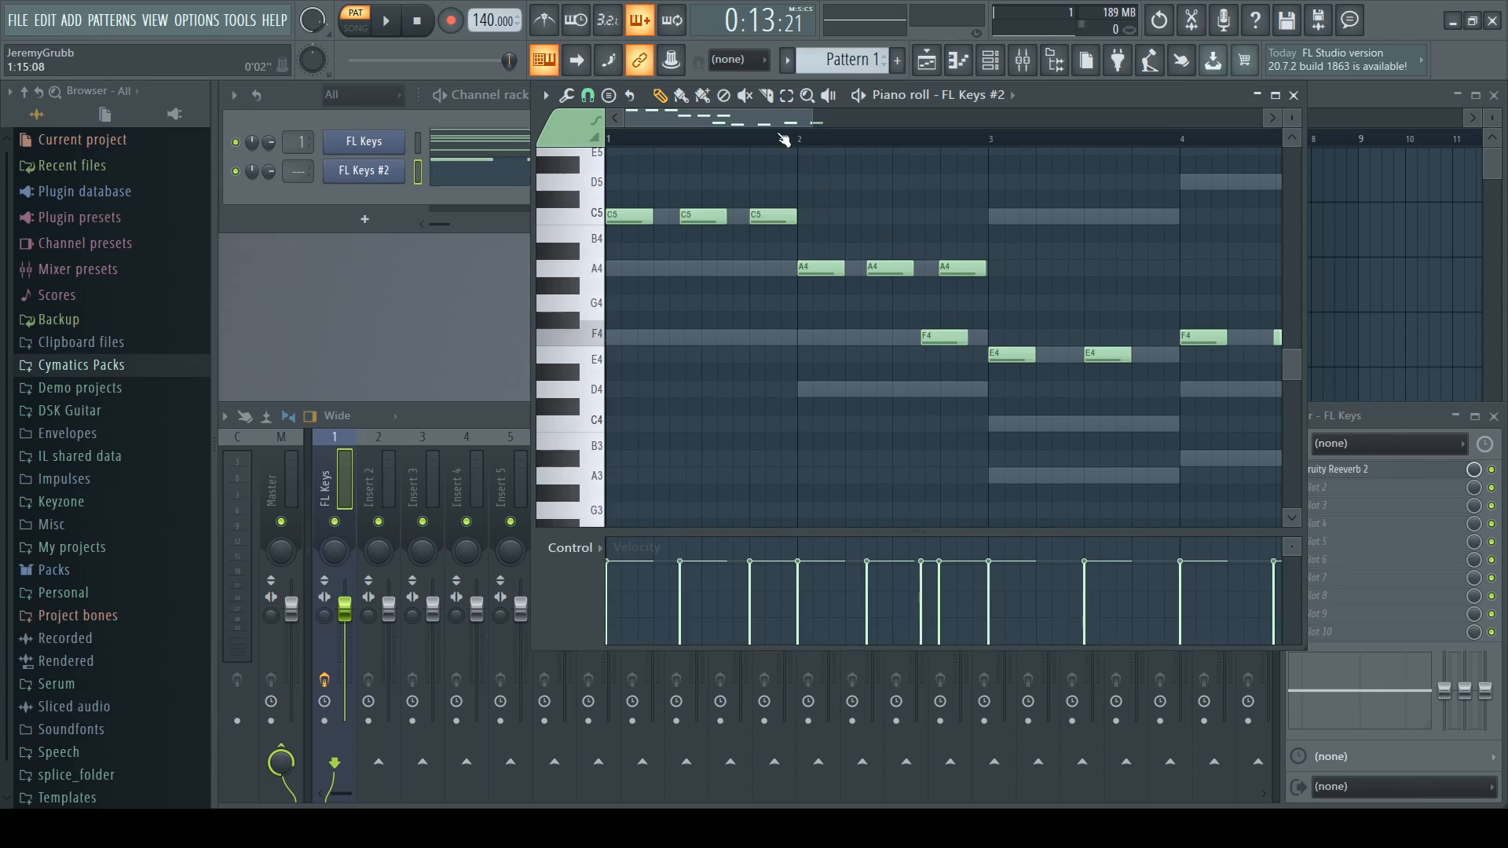
{"action": "scroll", "coordinate": [784, 140], "scroll_direction": "down", "scroll_amount": 2}
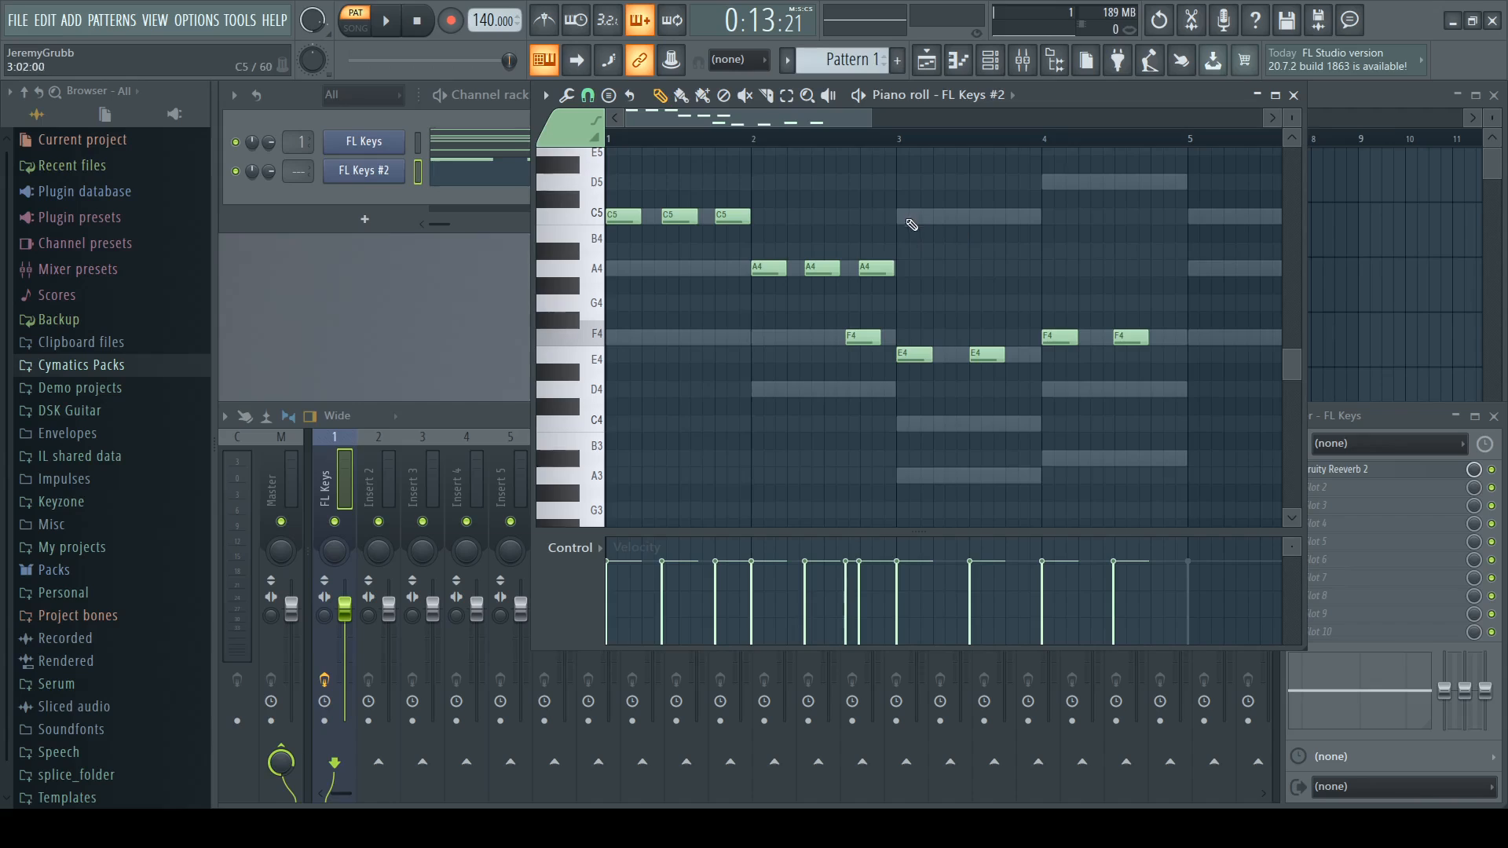
{"action": "scroll", "coordinate": [911, 225], "scroll_direction": "up", "scroll_amount": 2}
{"action": "left_click_drag", "start_coordinate": [1192, 414], "coordinate": [609, 157]}
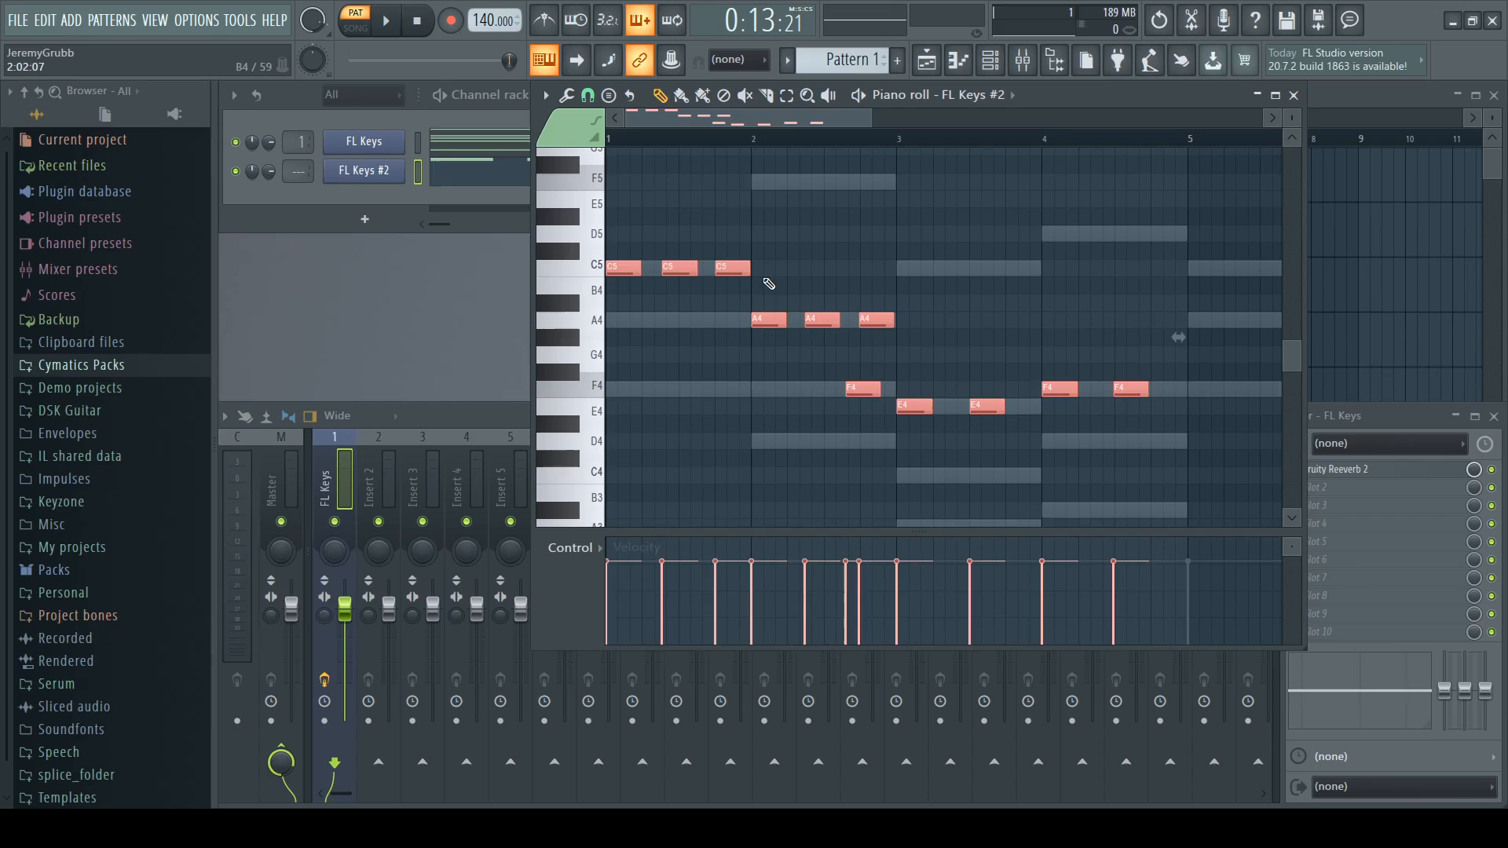
{"action": "key", "text": "ctrl+Up"}
{"action": "scroll", "coordinate": [754, 267], "scroll_direction": "up", "scroll_amount": 12}
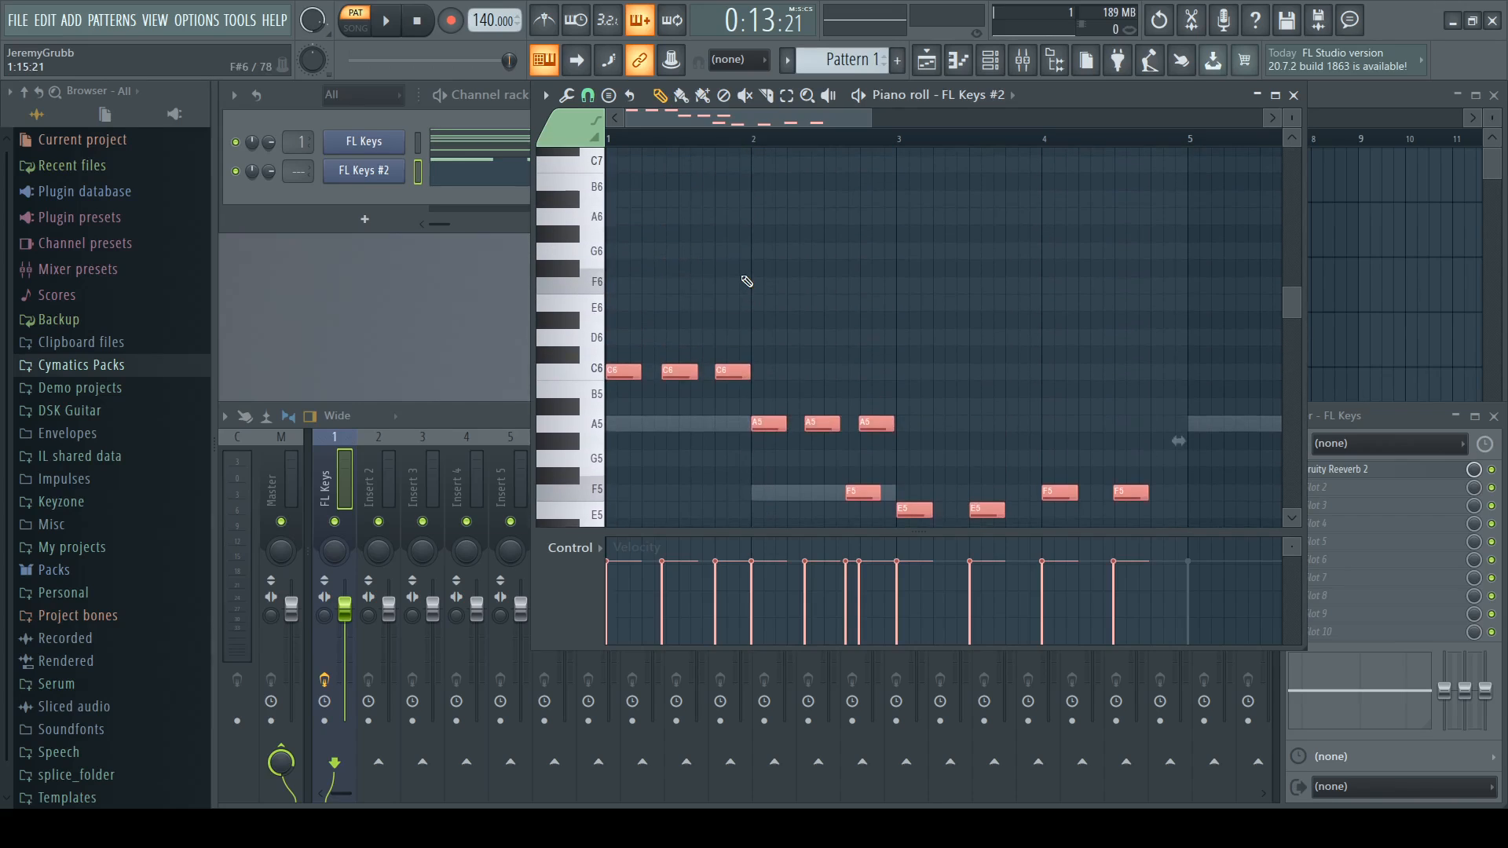
Step: Play back the transposed melody together with the chords, and stop the playback
{"action": "scroll", "coordinate": [747, 282], "scroll_direction": "down", "scroll_amount": 3}
{"action": "scroll", "coordinate": [748, 249], "scroll_direction": "down", "scroll_amount": 3}
{"action": "scroll", "coordinate": [835, 276], "scroll_direction": "up", "scroll_amount": 1}
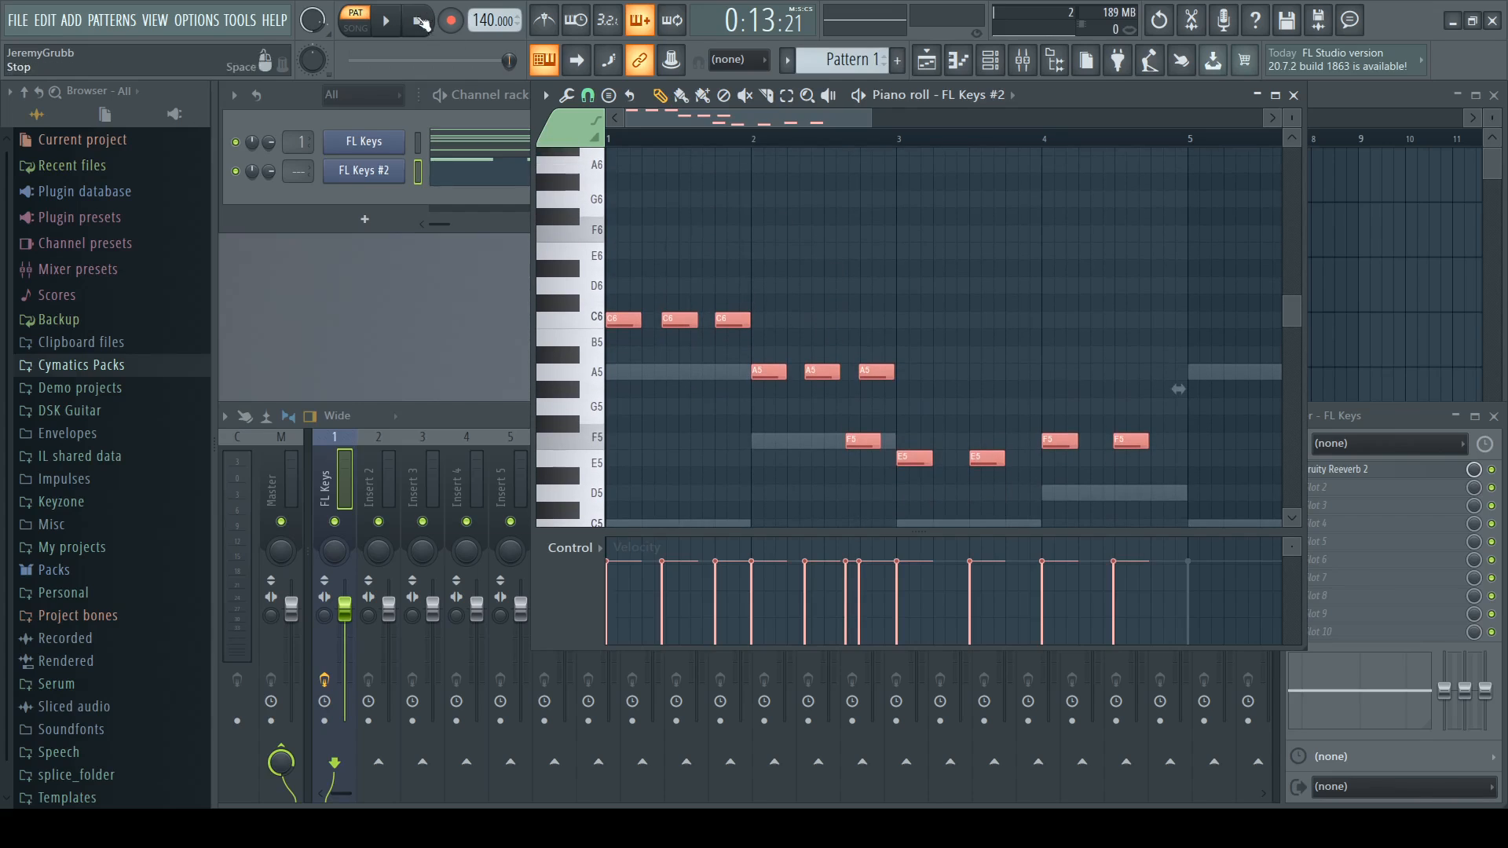
{"action": "left_click", "coordinate": [389, 24]}
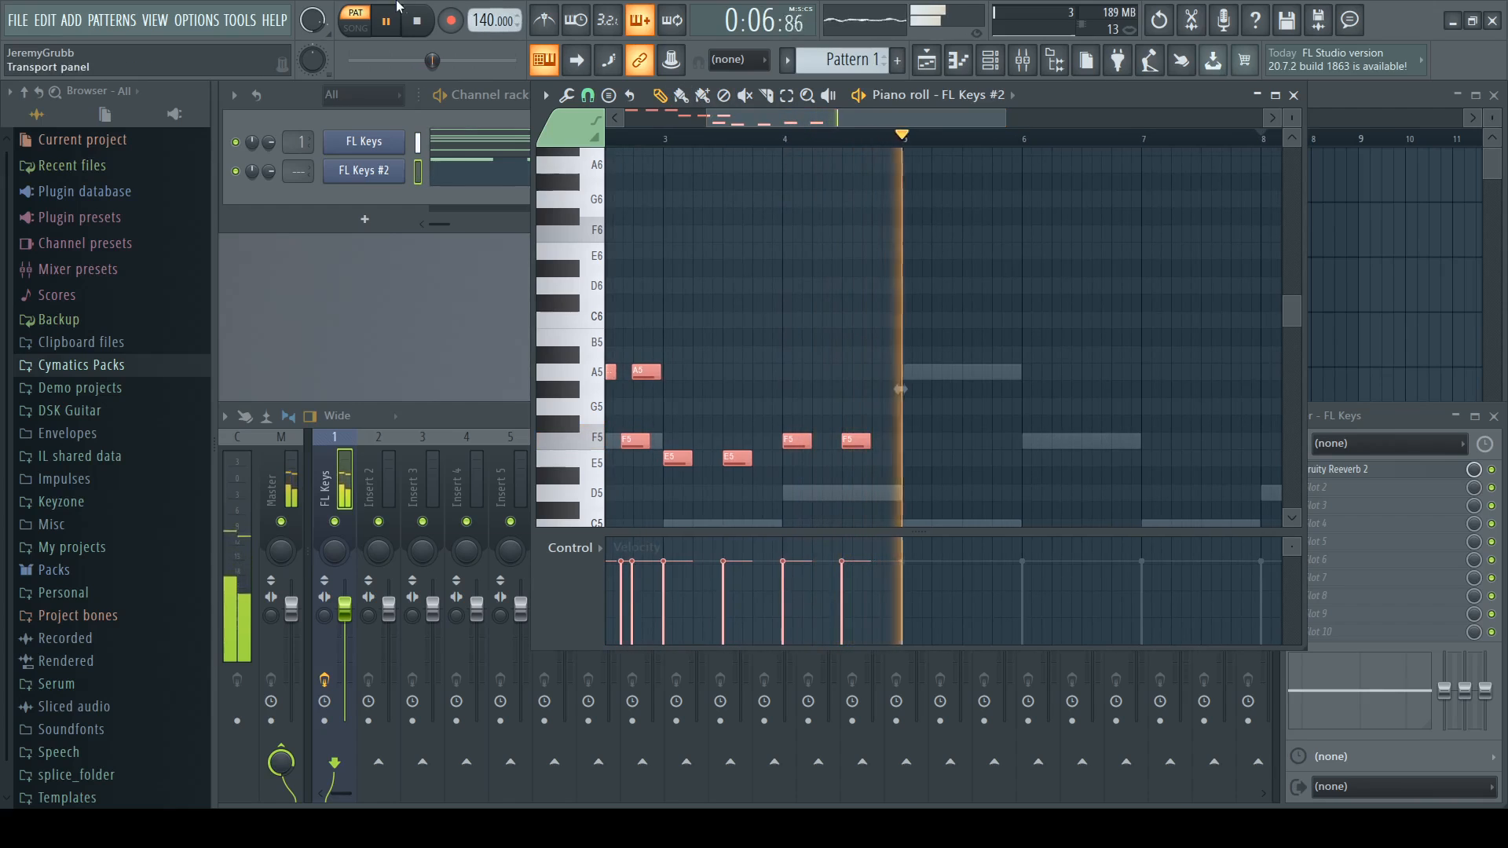
{"action": "left_click", "coordinate": [422, 24]}
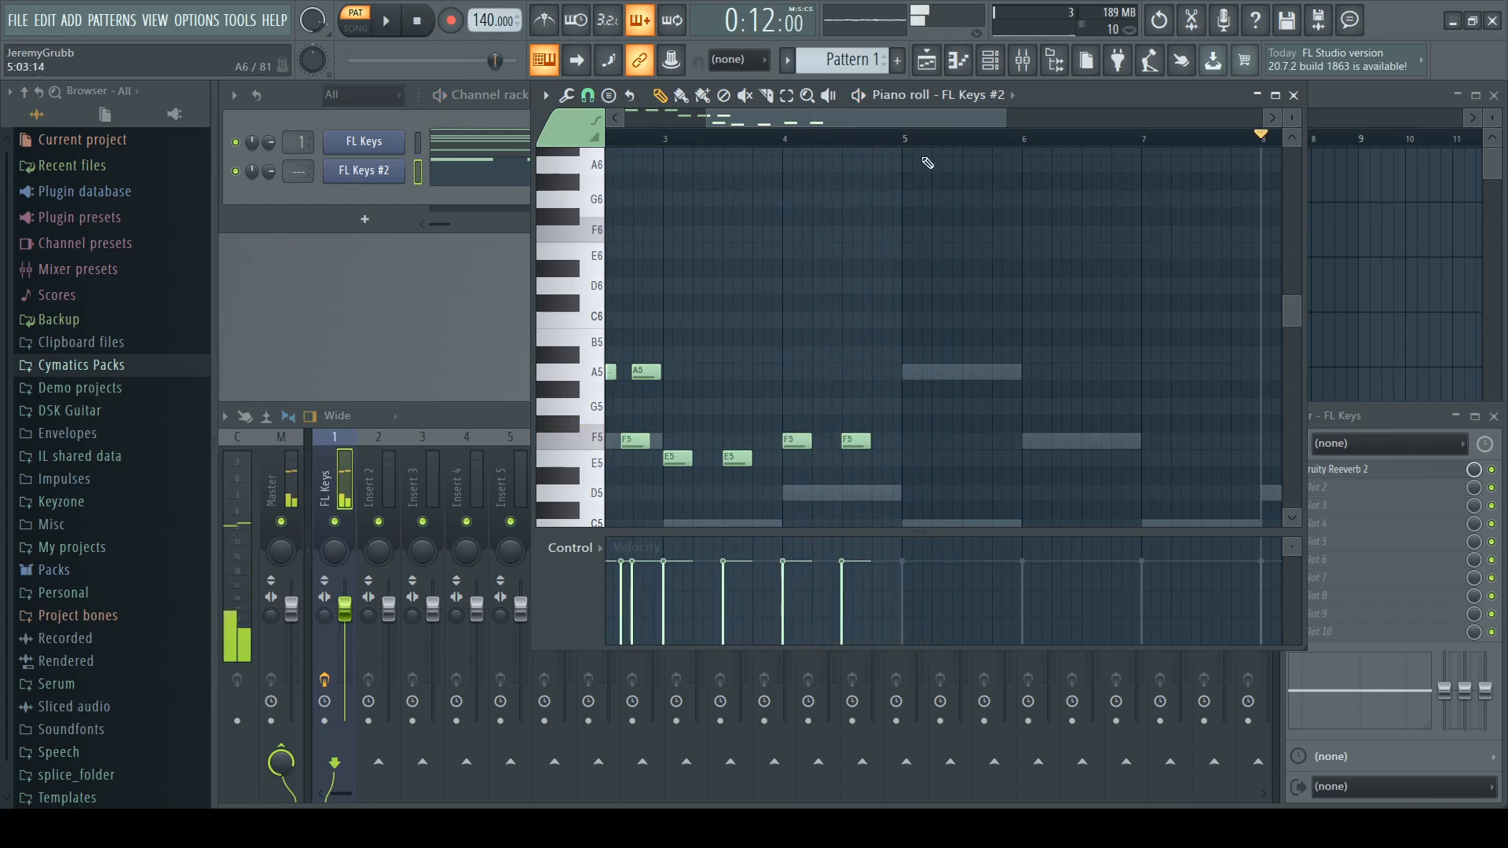
Step: Duplicate the four-bar melody into bars 5 to 8 and clear the selection
{"action": "left_click_drag", "start_coordinate": [906, 144], "coordinate": [1089, 154]}
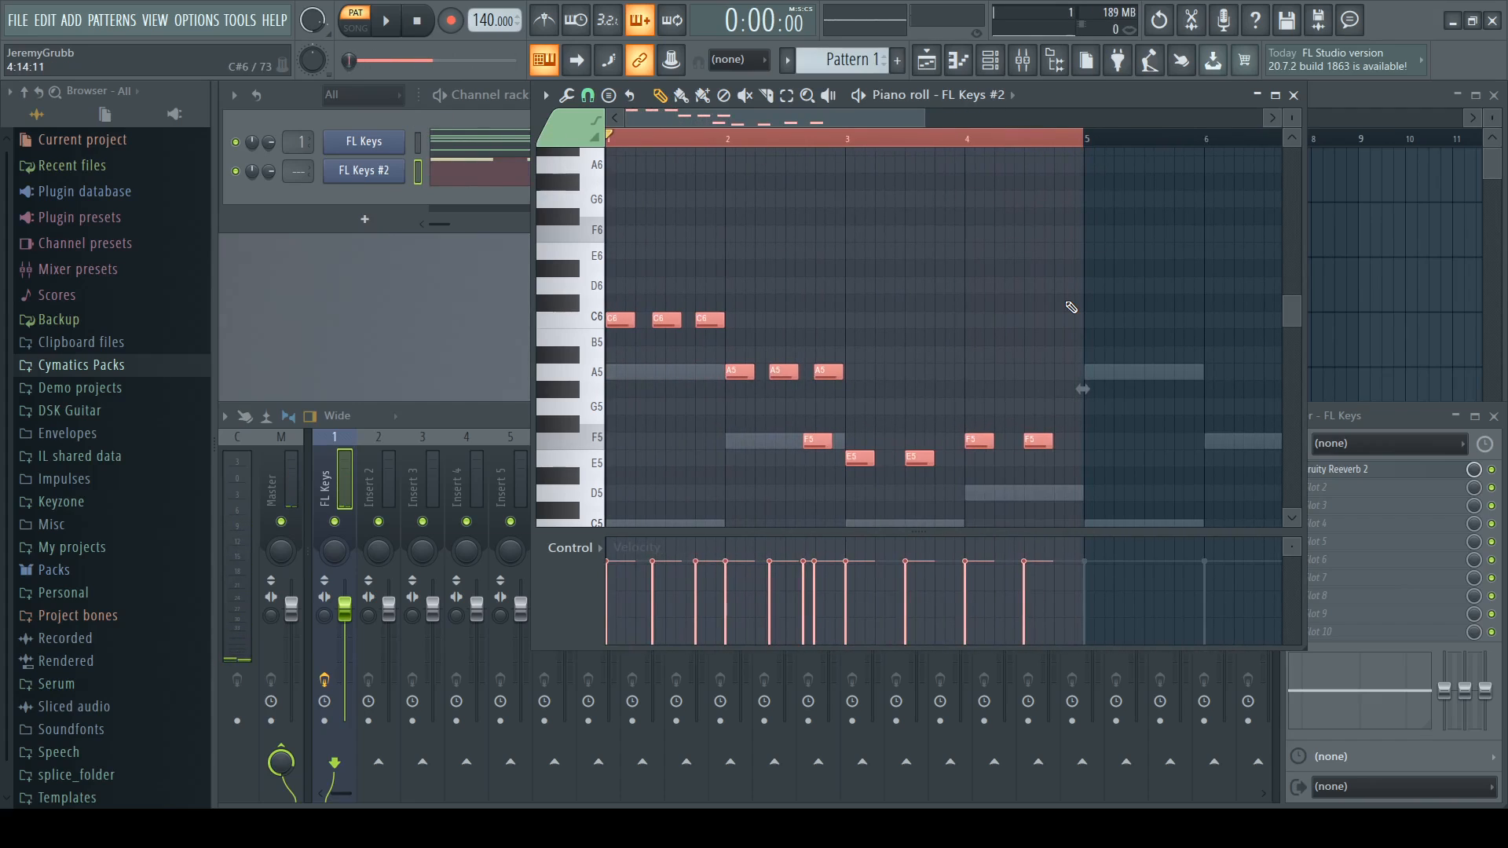
{"action": "key", "text": "ctrl+b"}
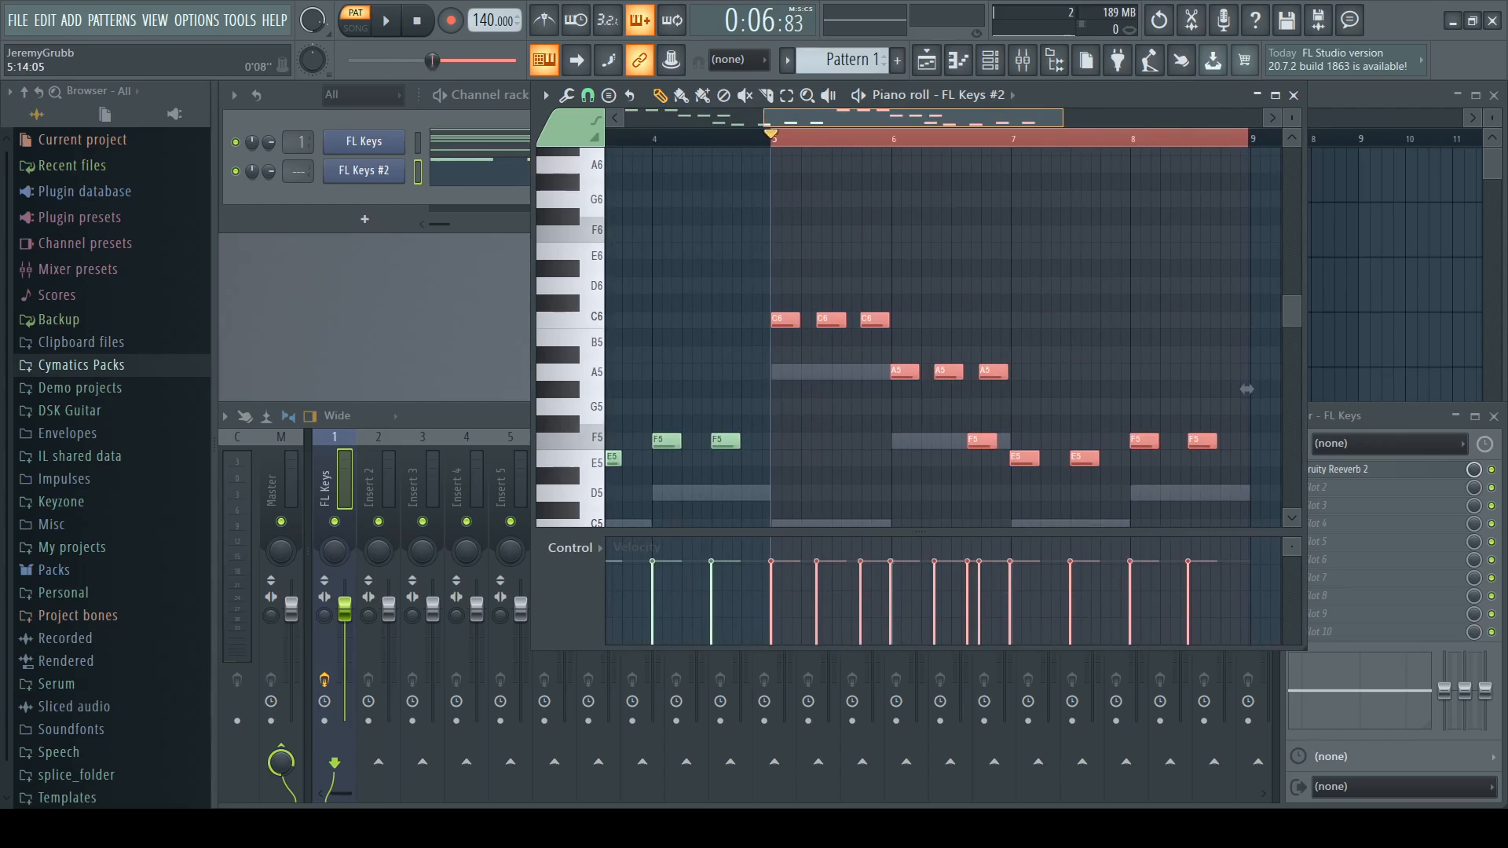
{"action": "left_click_drag", "start_coordinate": [1221, 389], "coordinate": [870, 119]}
{"action": "mouse_move", "coordinate": [960, 148]}
{"action": "left_mouse_down"}
{"action": "mouse_move", "coordinate": [832, 144]}
{"action": "mouse_move", "coordinate": [951, 148]}
{"action": "left_mouse_up"}
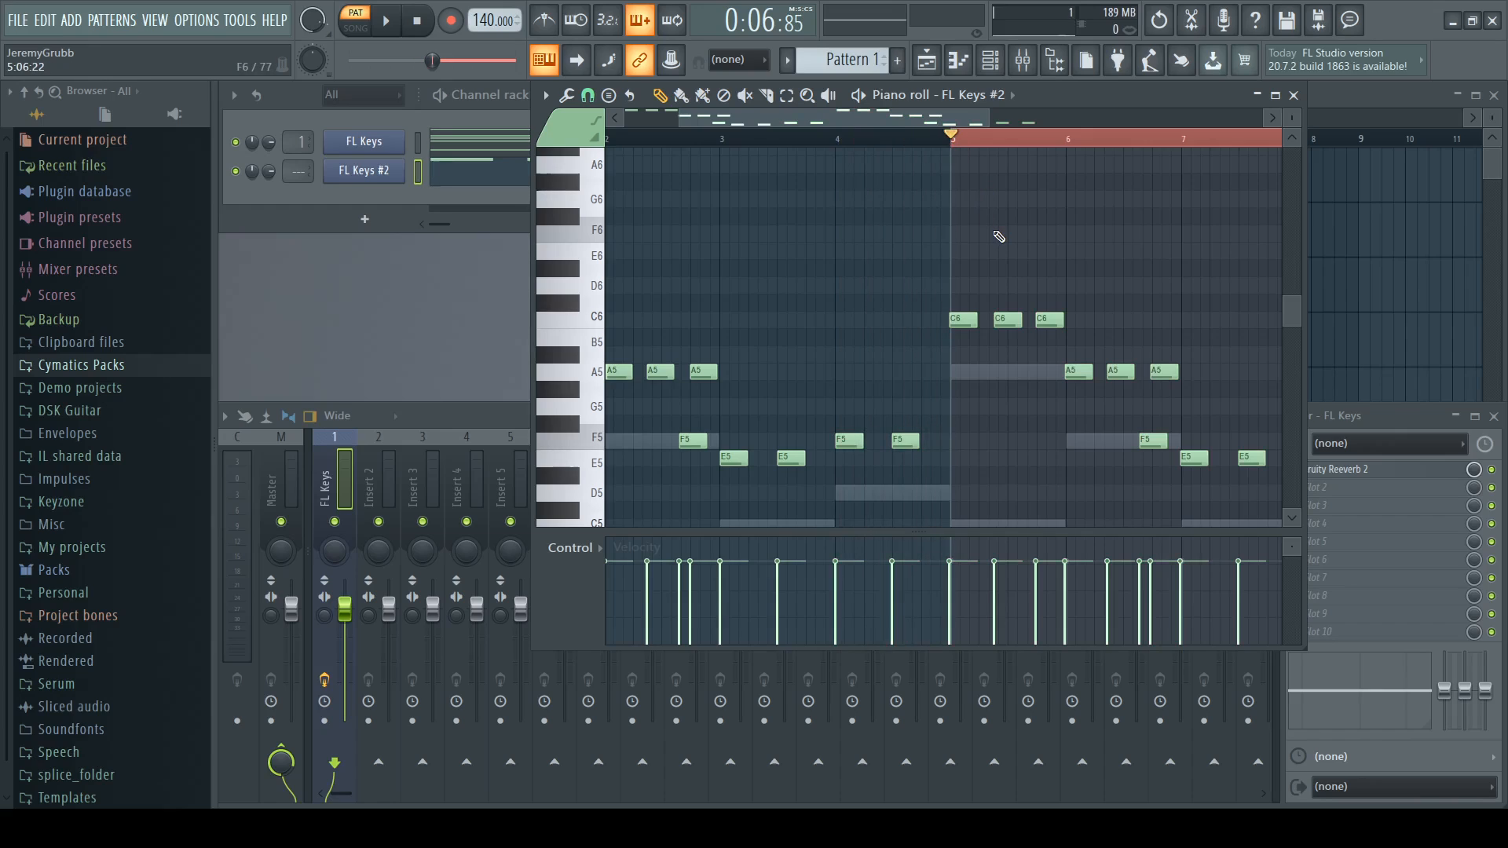
{"action": "key", "text": "ctrl+d"}
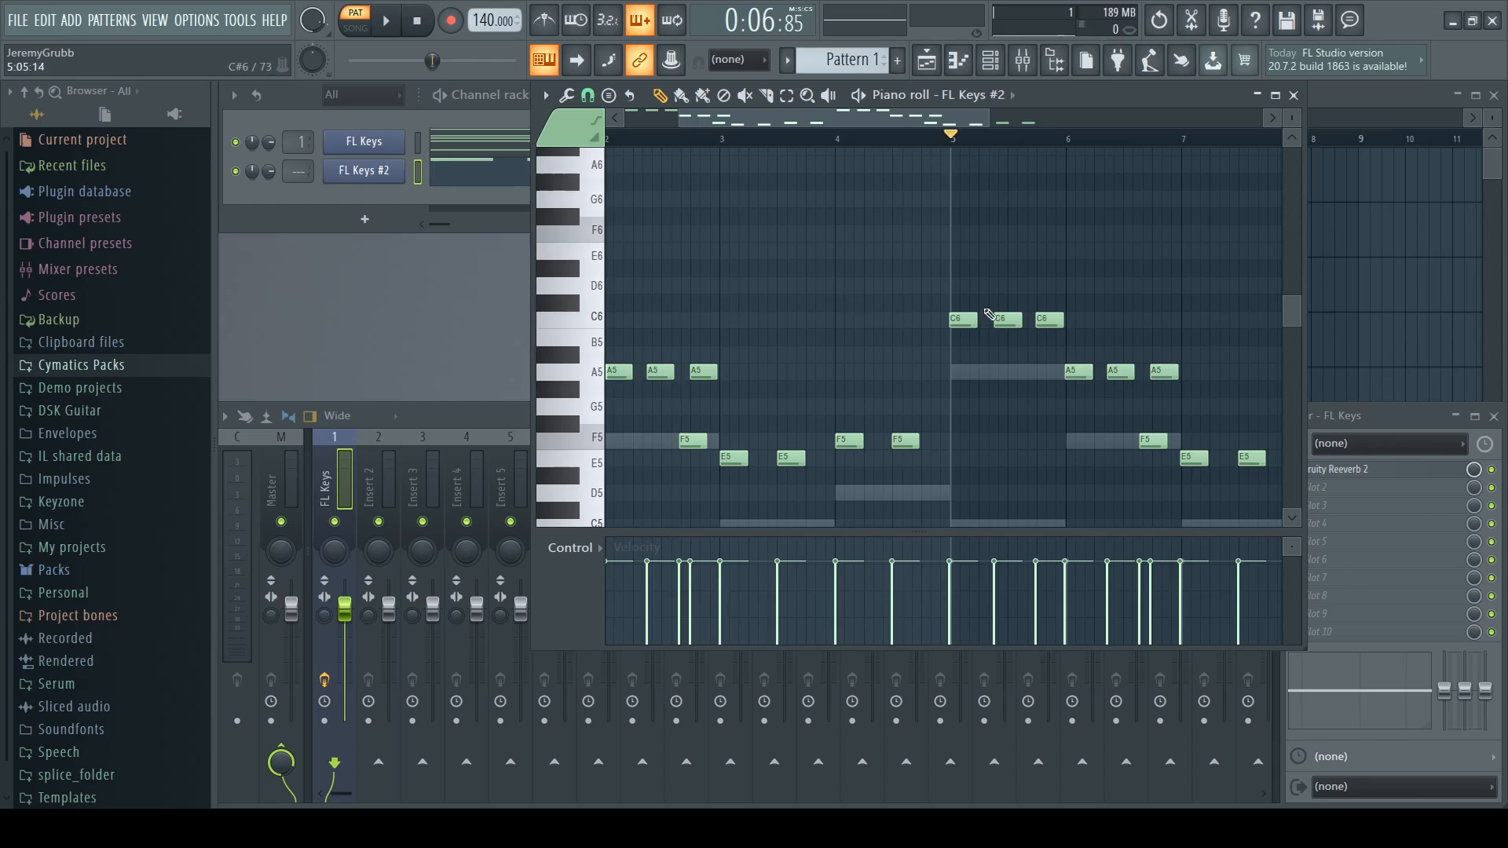
Step: Play the eight-bar pattern from its start, stop it and close the piano roll
{"action": "scroll", "coordinate": [926, 143], "scroll_direction": "down", "scroll_amount": 2}
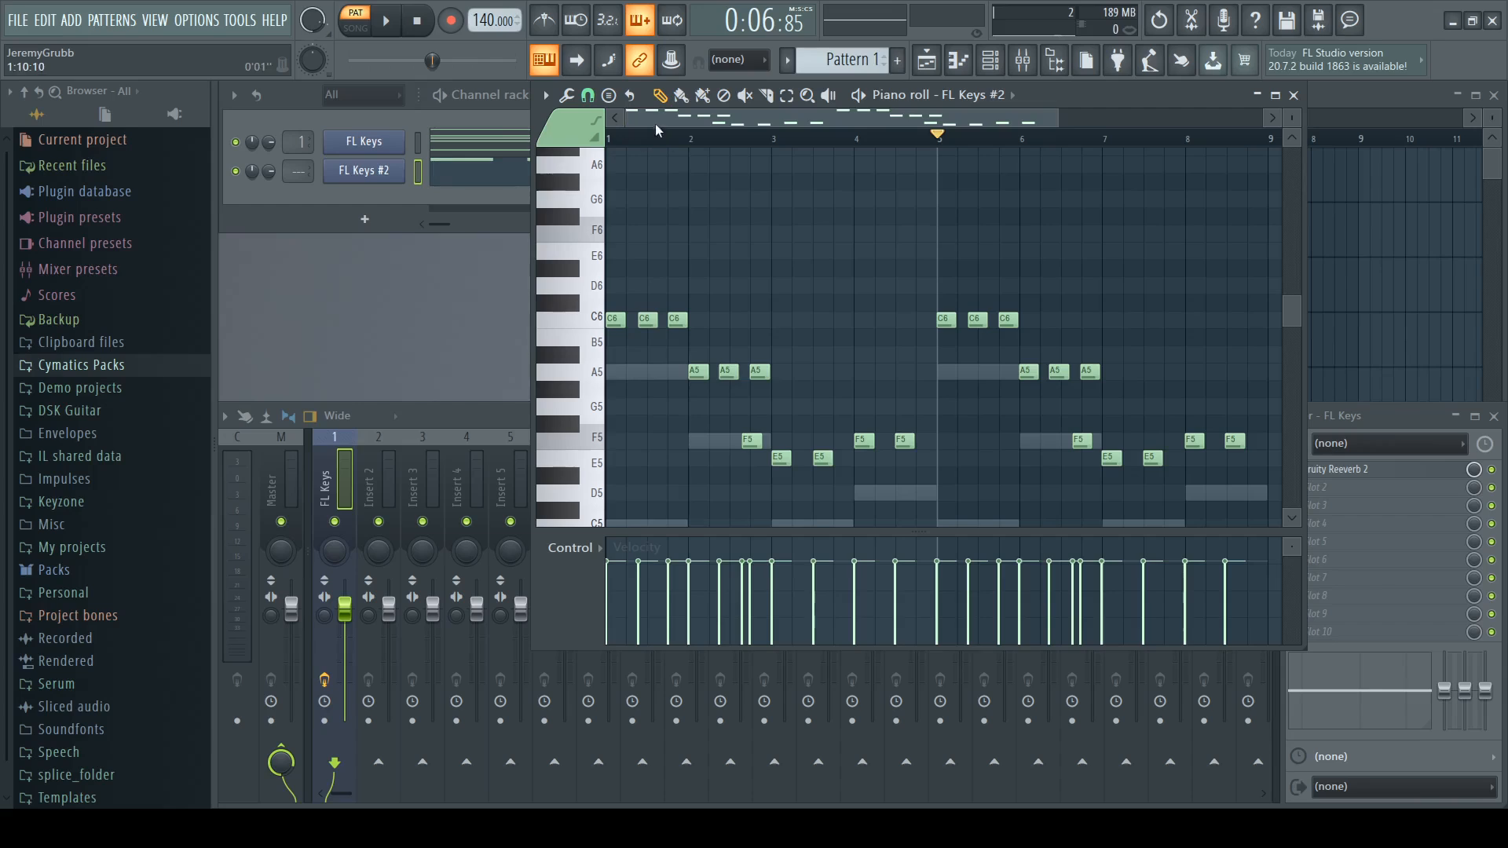
{"action": "left_click", "coordinate": [418, 21]}
{"action": "left_click", "coordinate": [383, 22]}
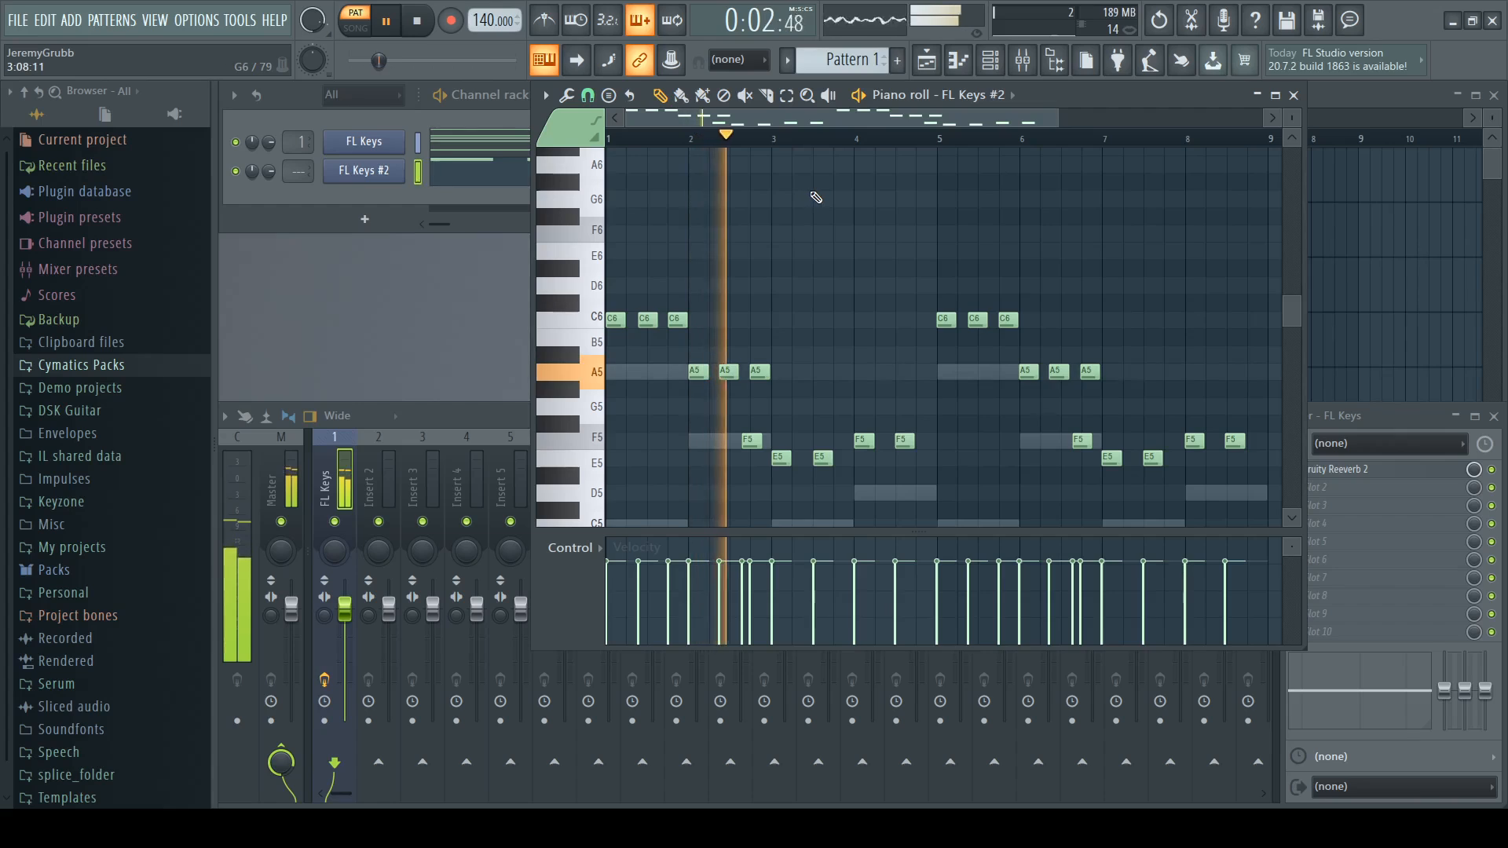
{"action": "scroll", "coordinate": [941, 222], "scroll_direction": "down", "scroll_amount": 3}
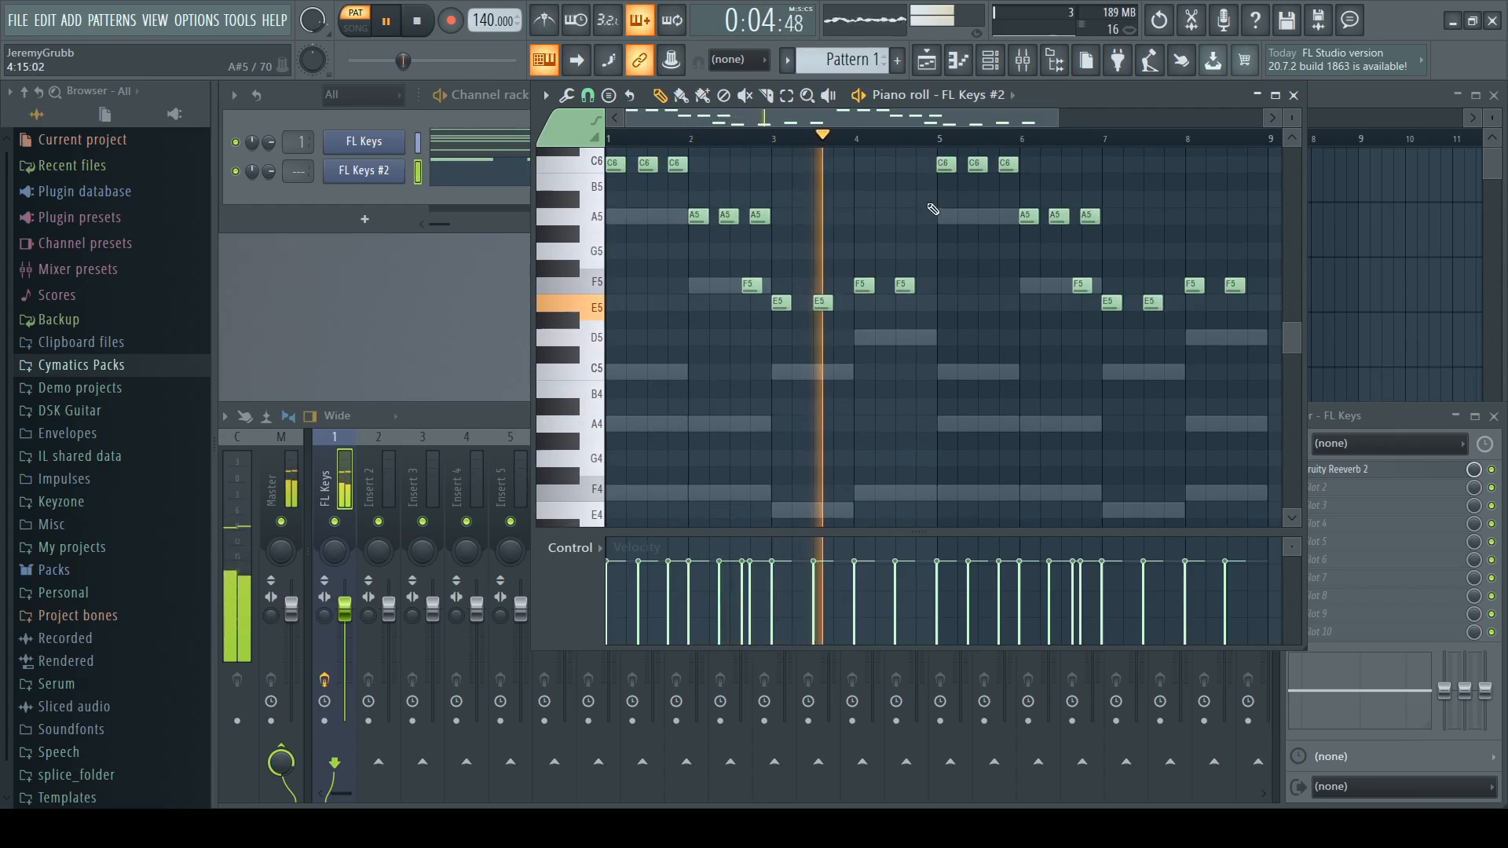
{"action": "scroll", "coordinate": [916, 226], "scroll_direction": "up", "scroll_amount": 2}
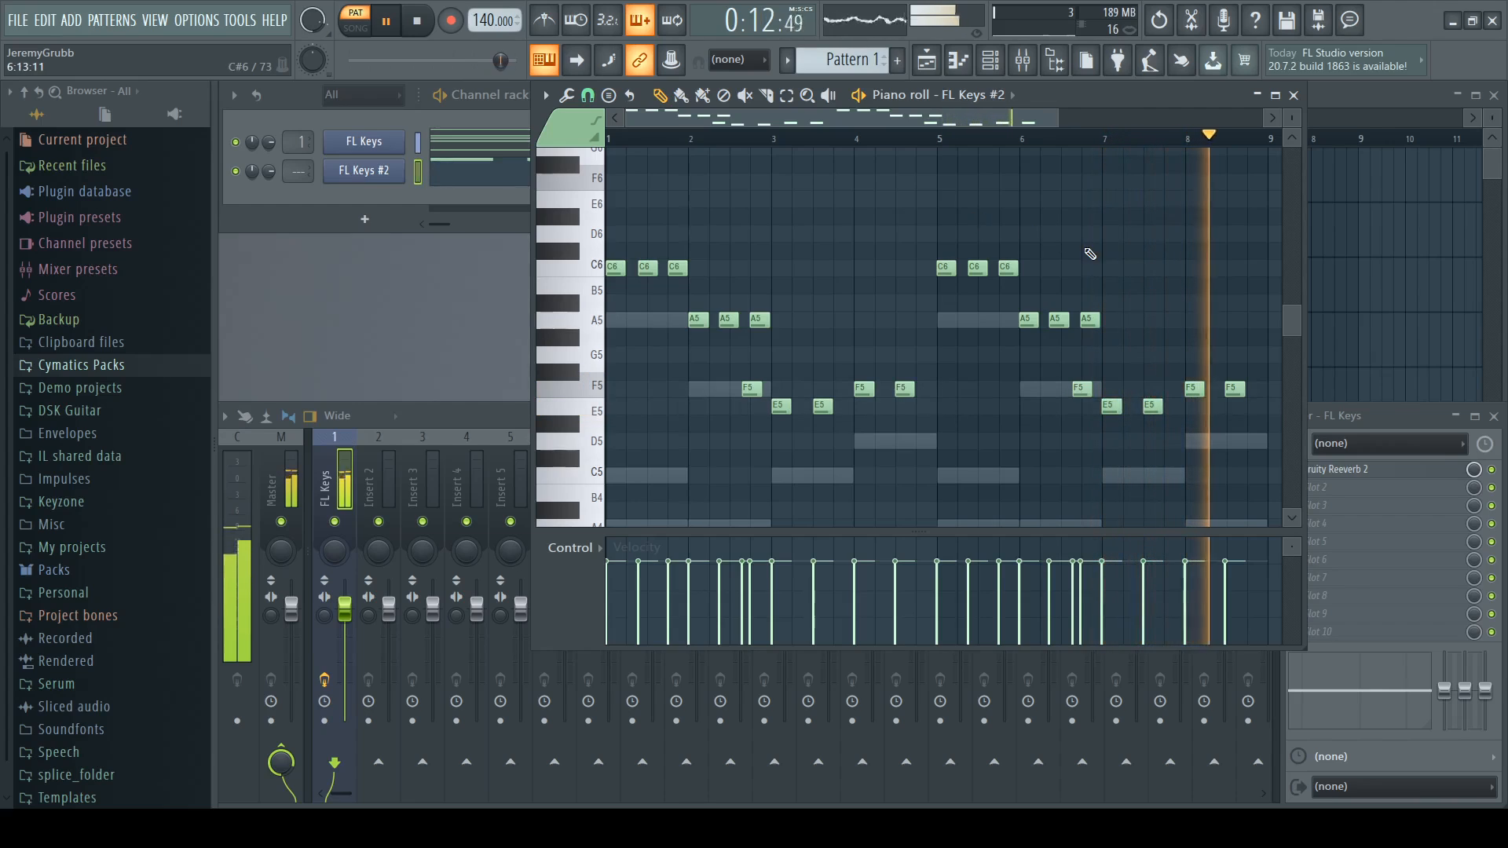
{"action": "key", "text": "space"}
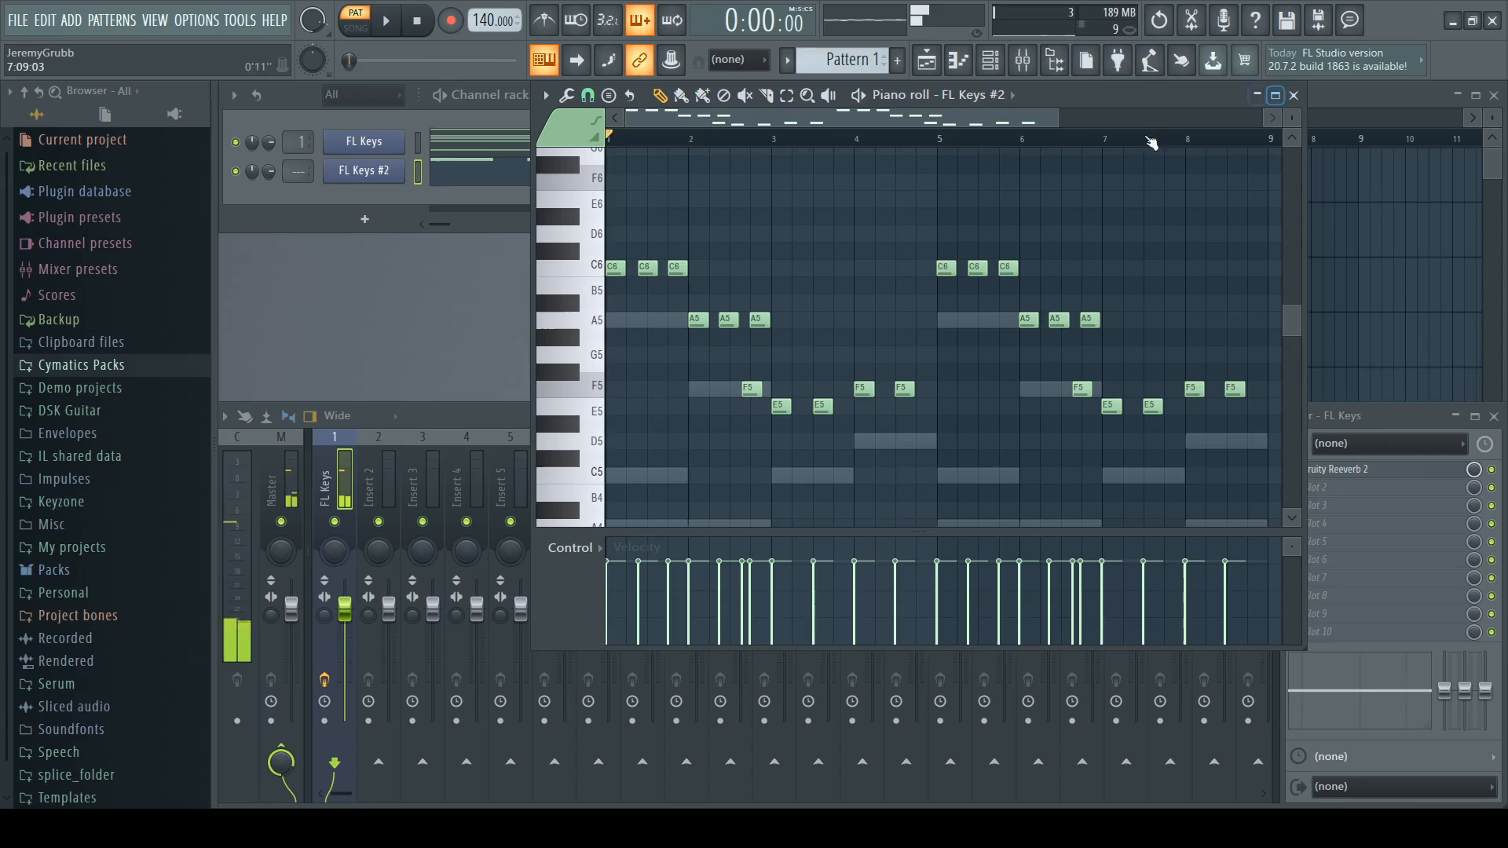
{"action": "left_click_drag", "start_coordinate": [1291, 118], "coordinate": [1287, 110]}
{"action": "left_click", "coordinate": [1293, 96]}
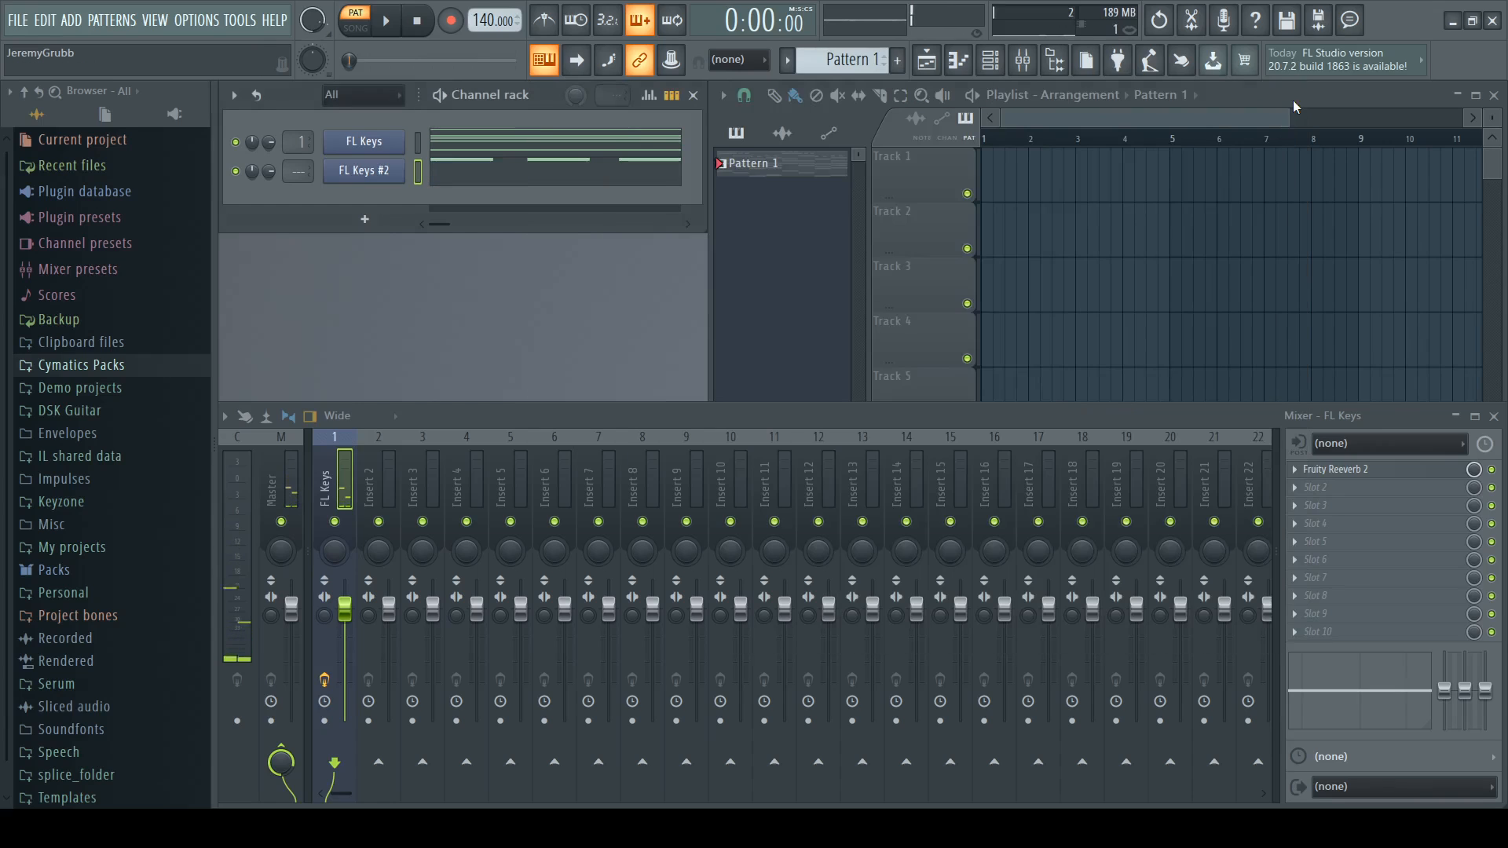